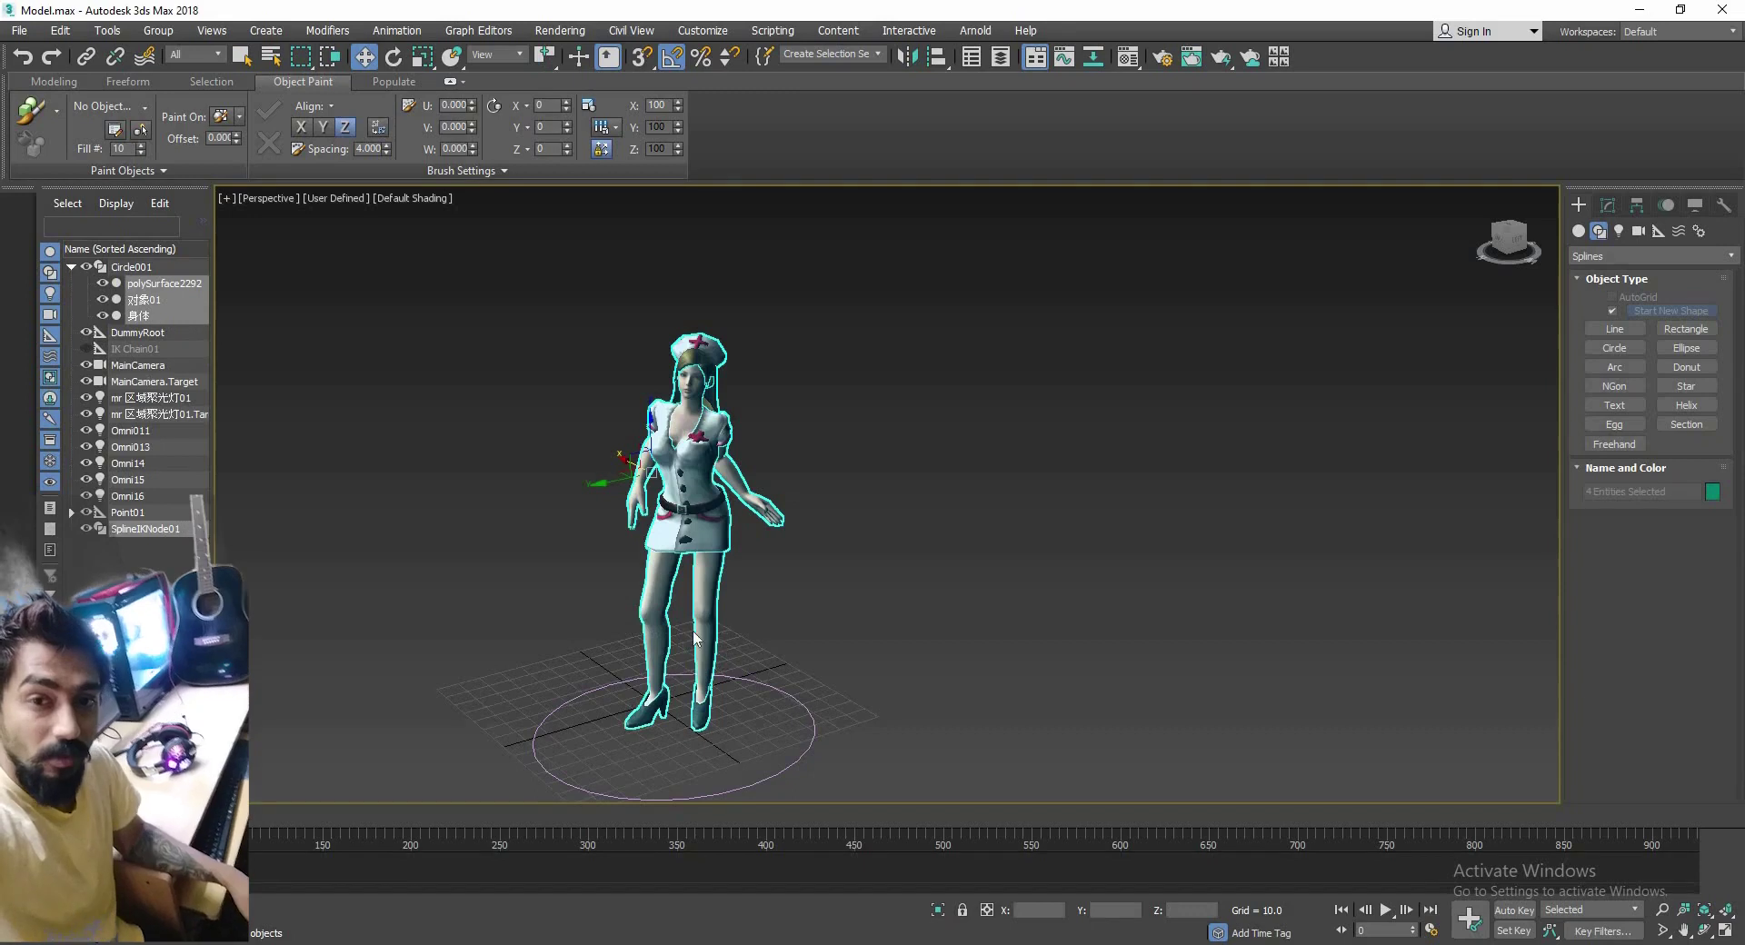
Link SplineIKNode01 under Circle001
middle_click_drag(695, 638, 822, 622, "alt")
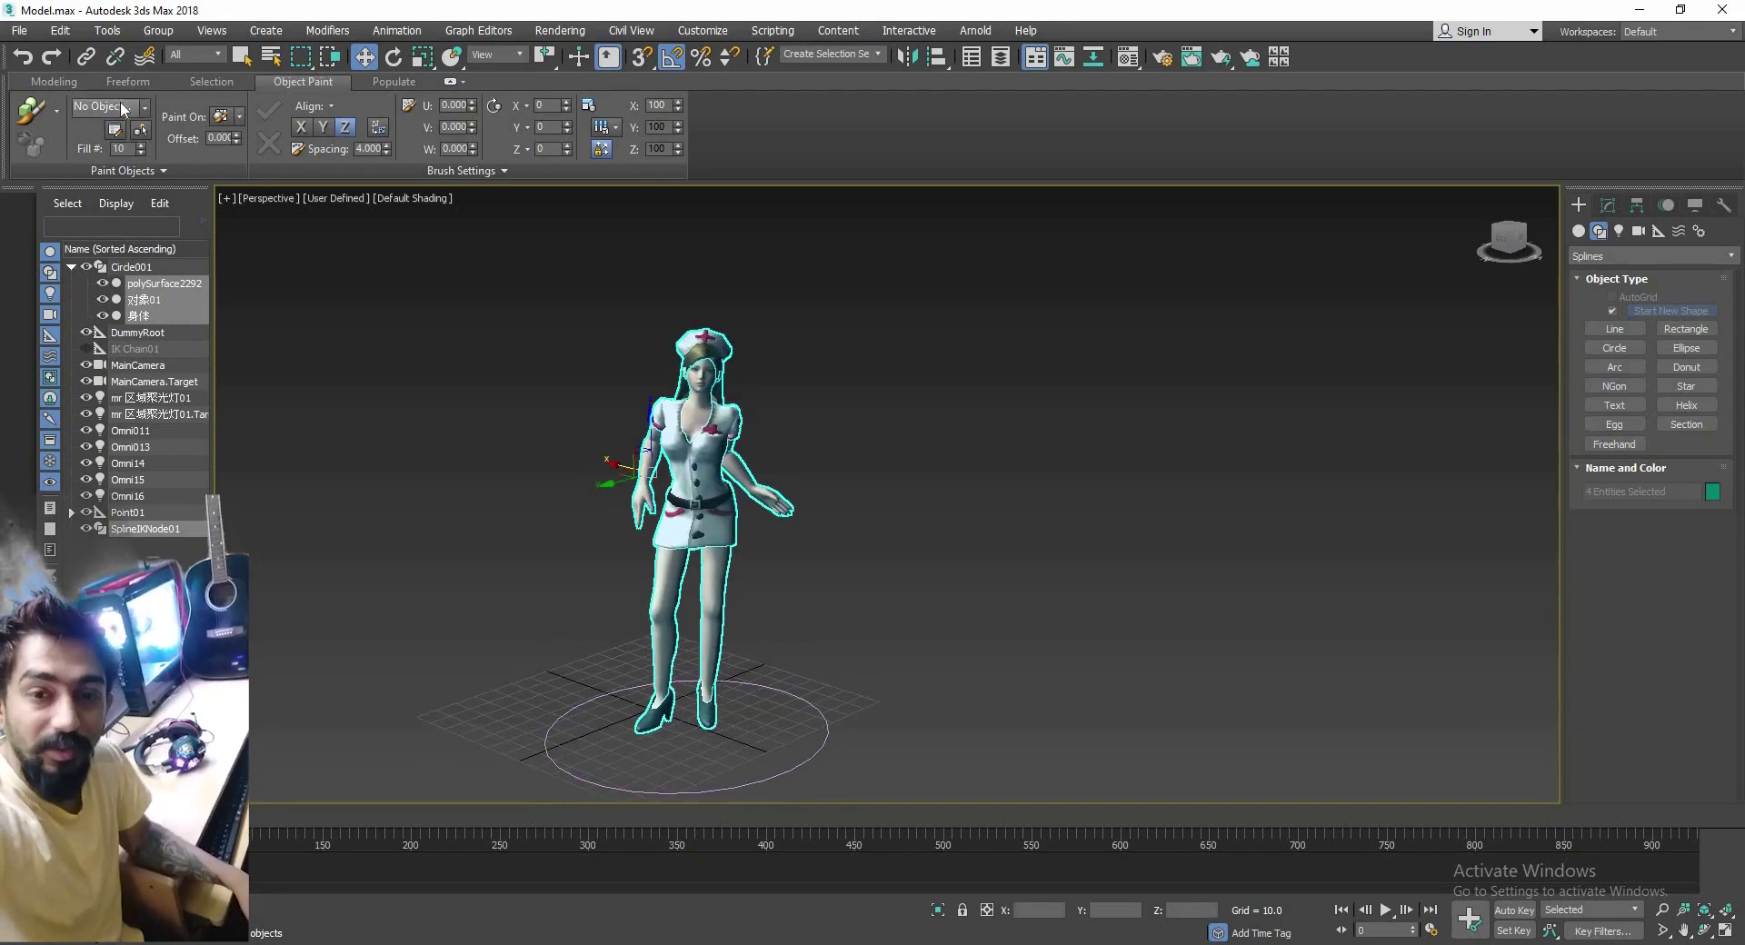
left_click(91, 58)
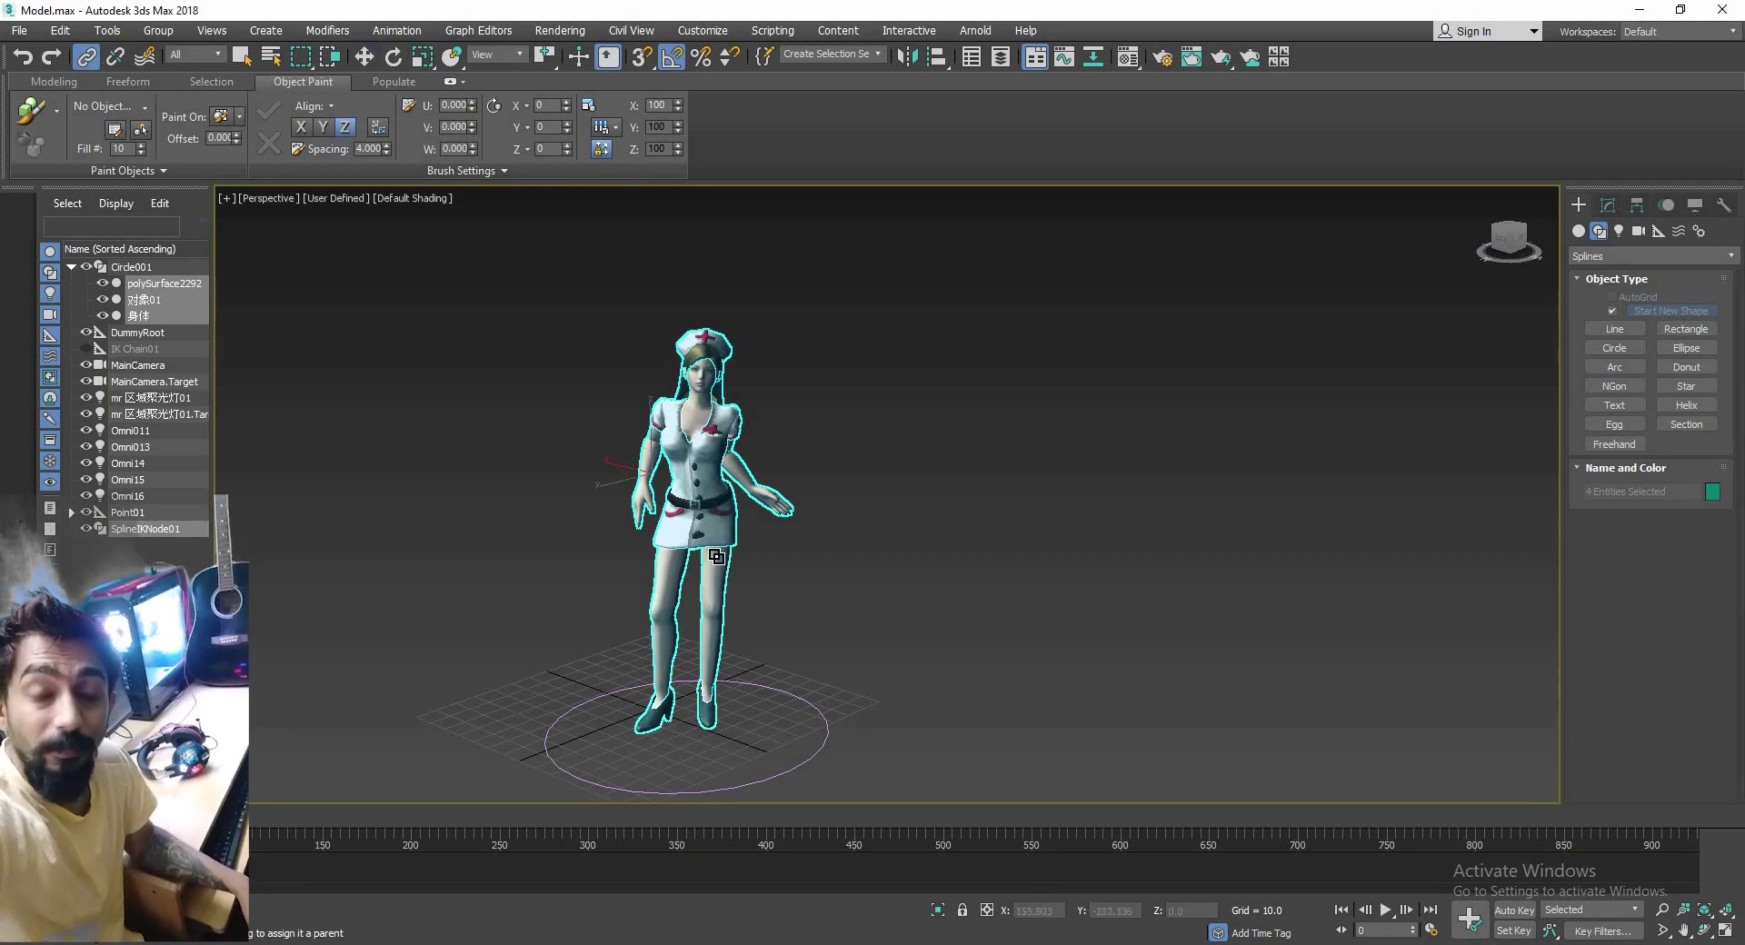
middle_click_drag(719, 571, 714, 540, "alt")
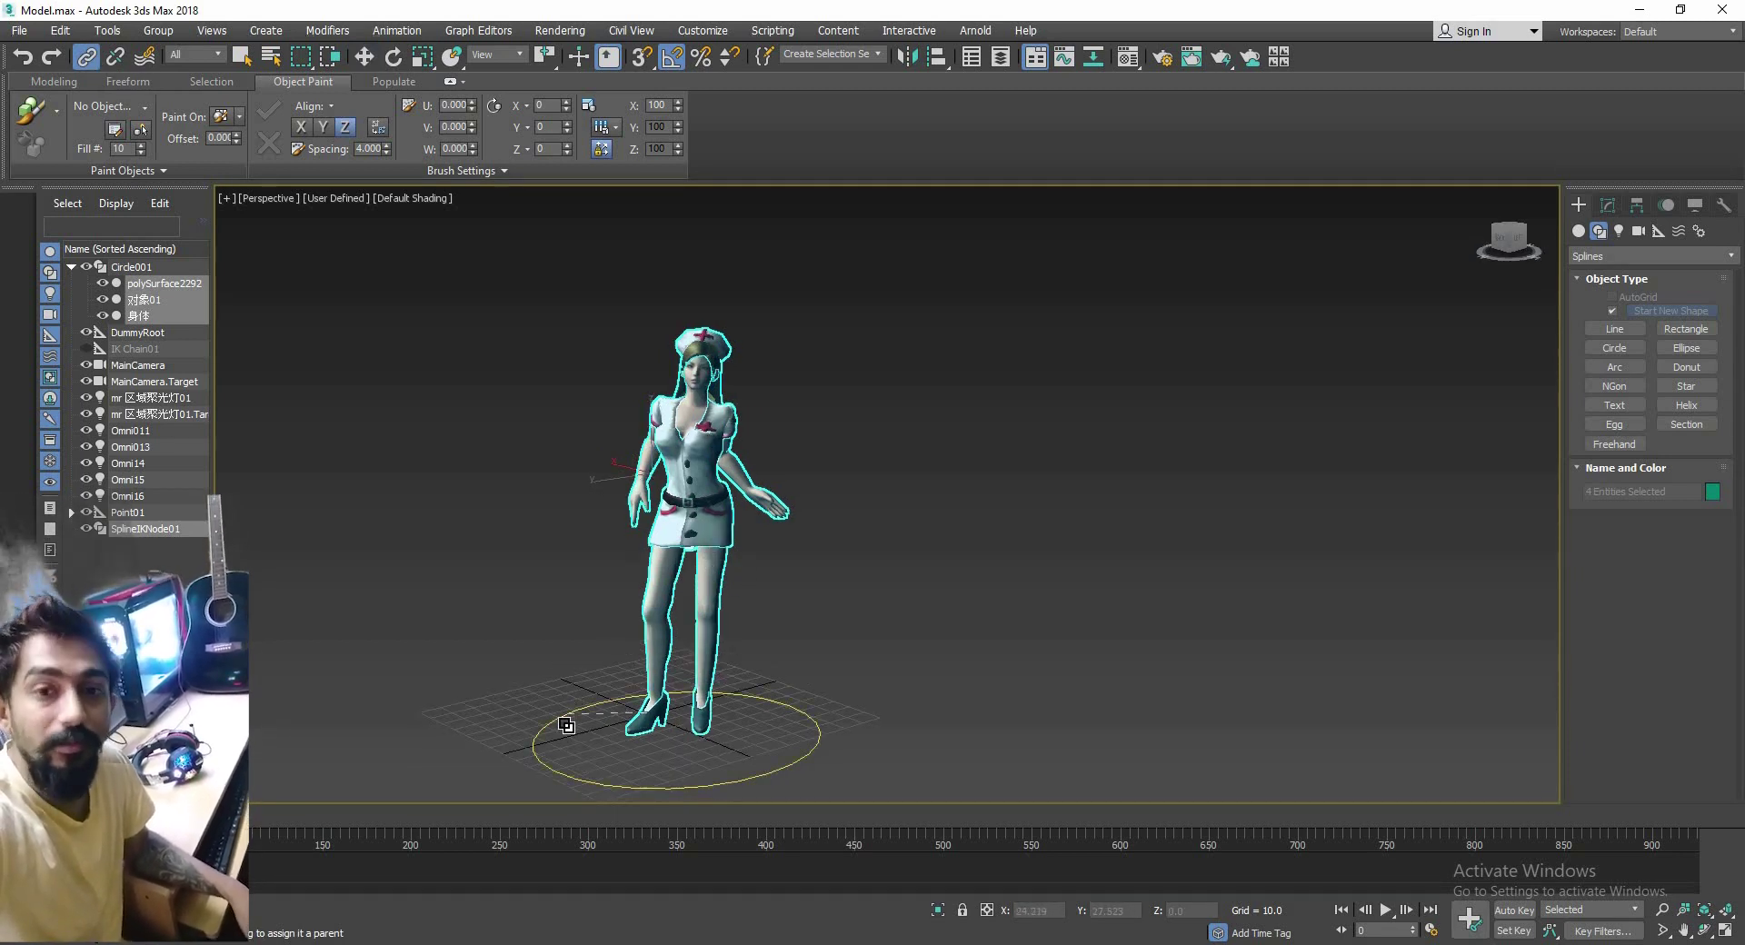
left_click_drag(563, 723, 564, 723)
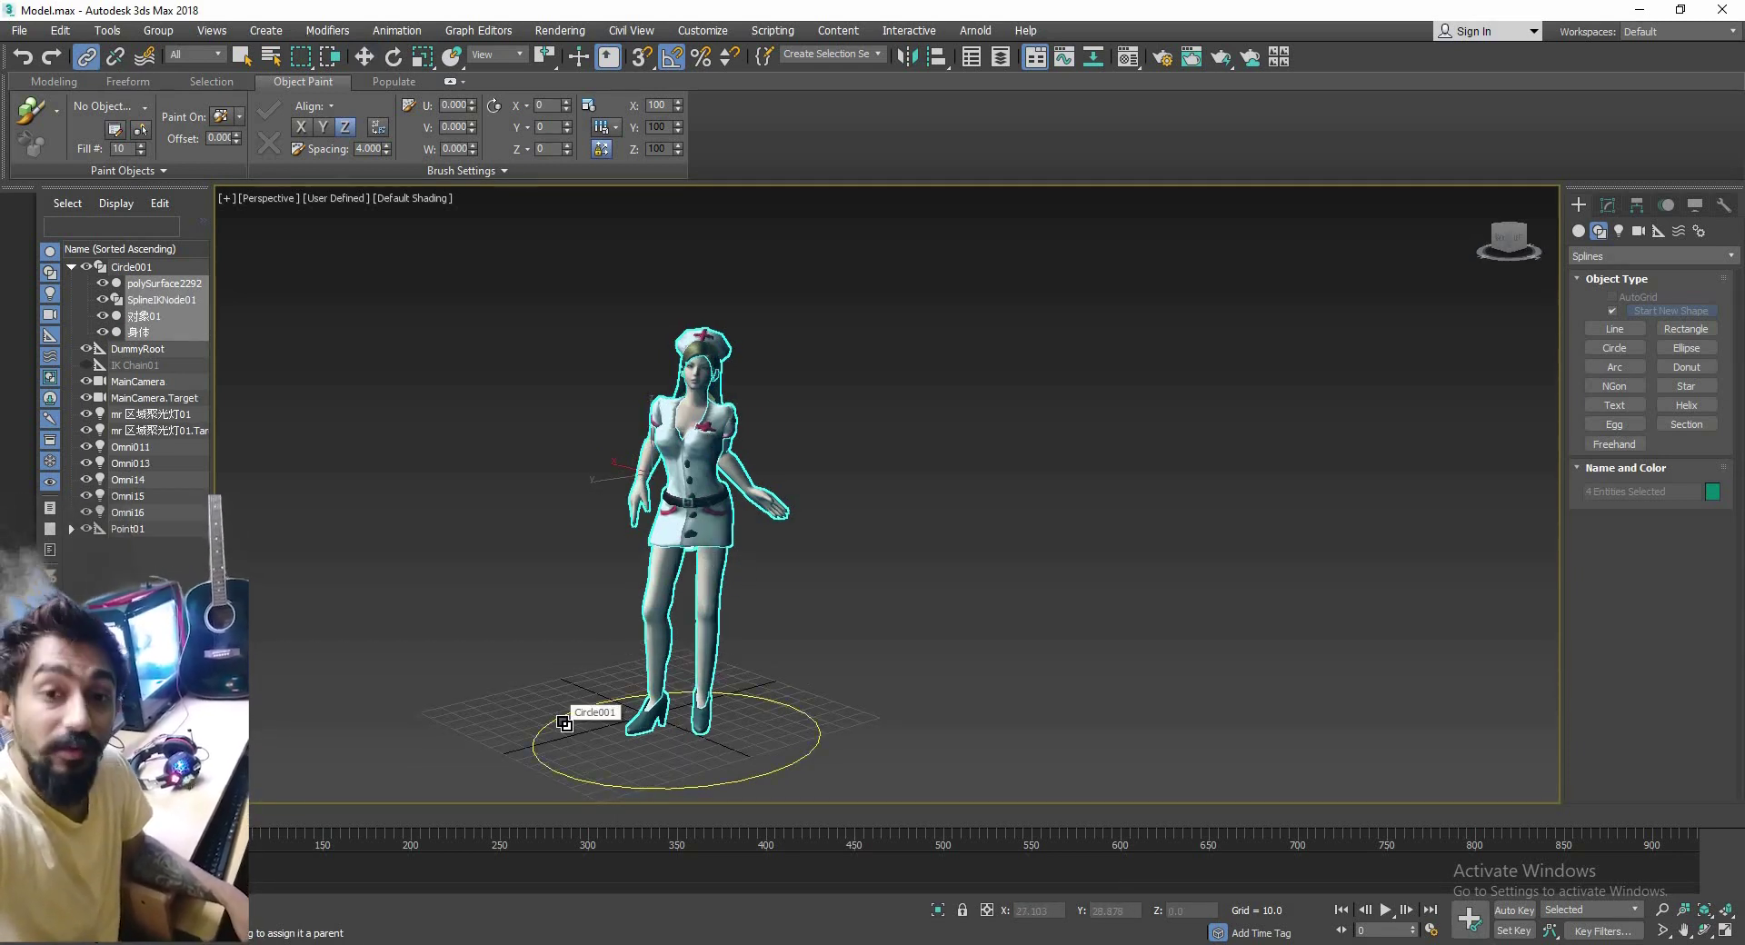
Delete Circle001 and SplineIKNode01, scrub to about frame 406, and return to frame 0
left_click(561, 723)
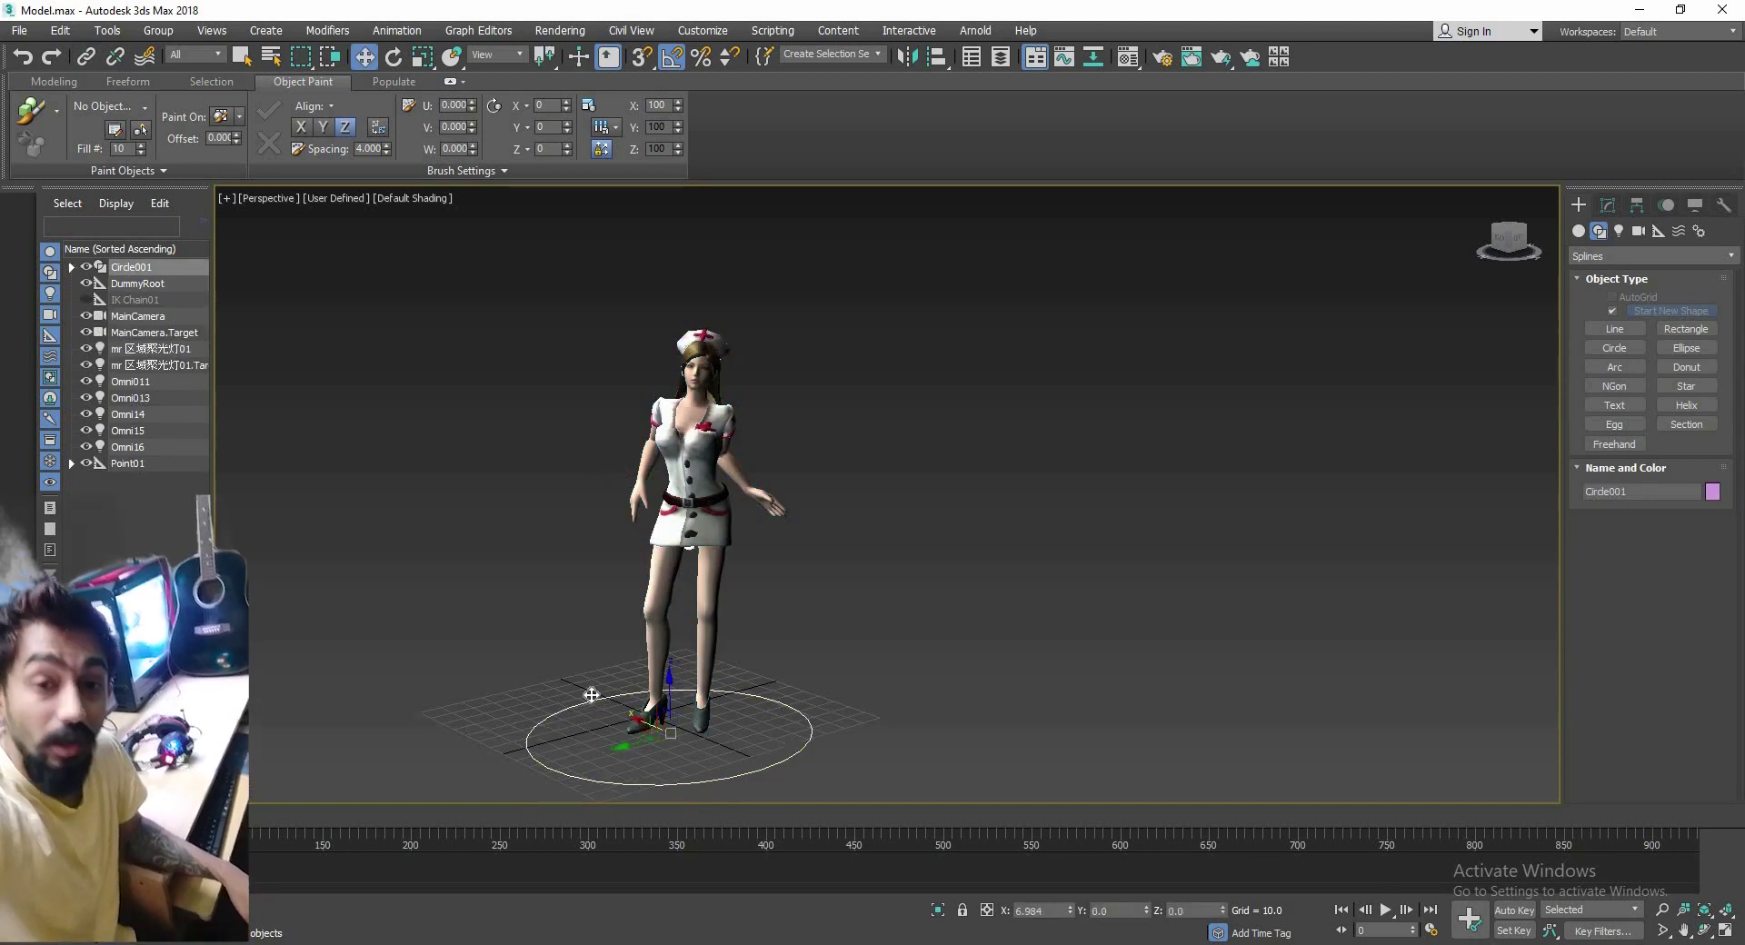
key("Delete")
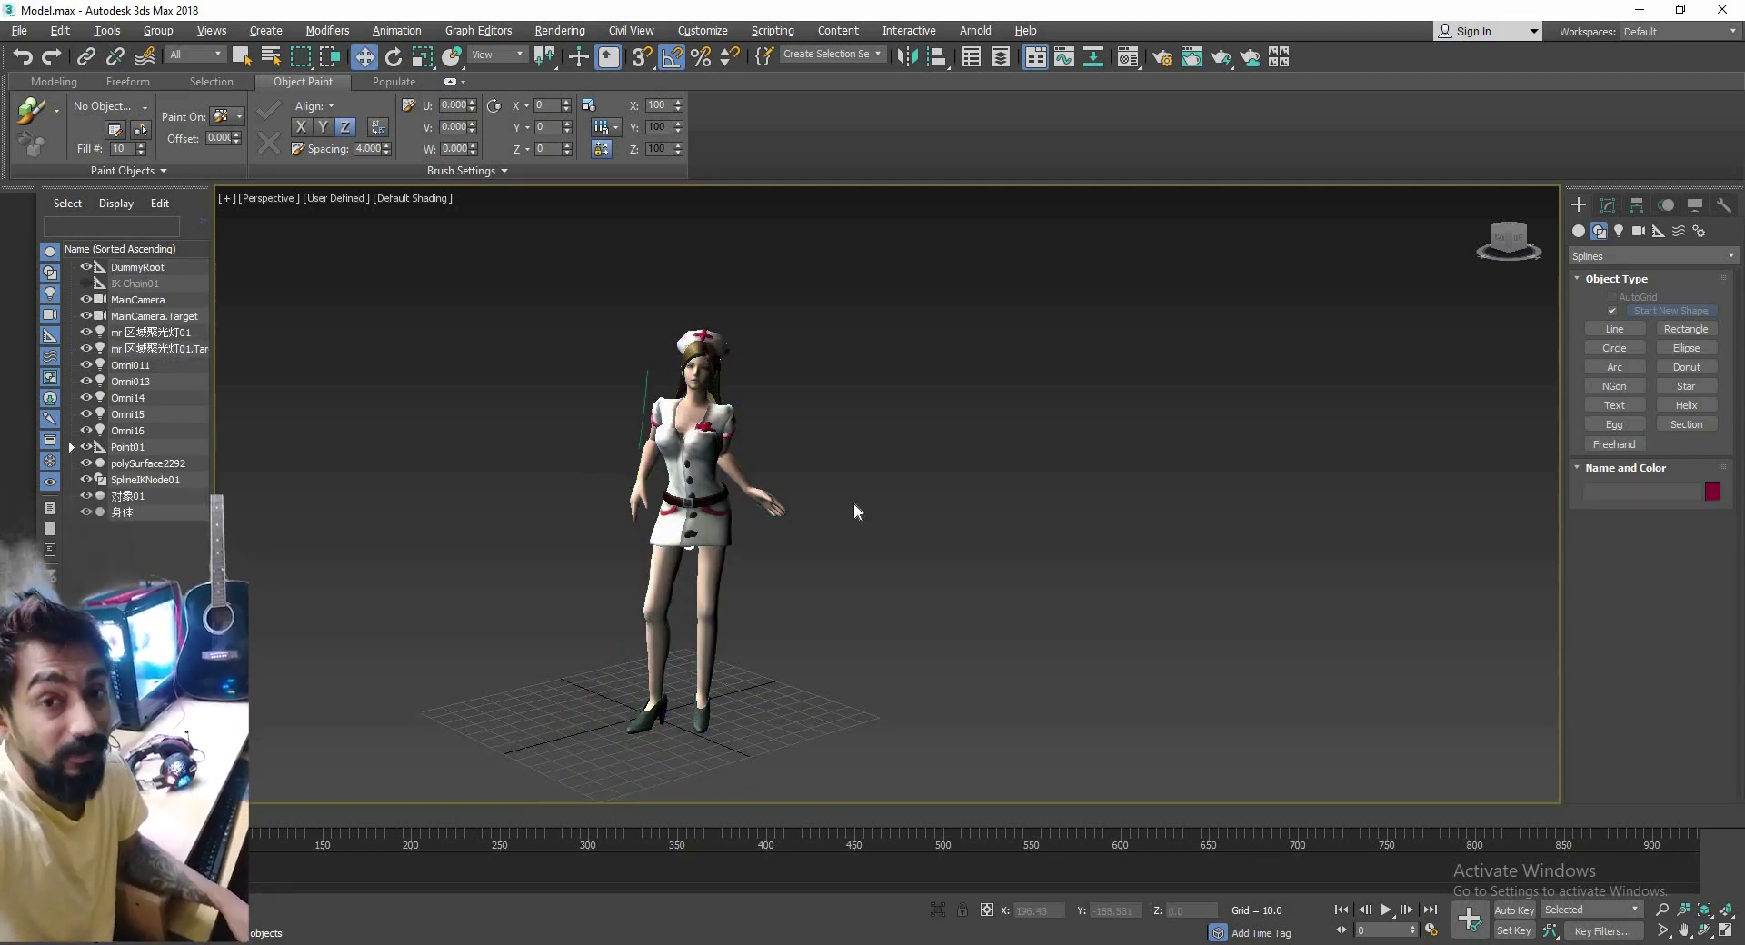
left_click(664, 462)
mouse_move(664, 462)
middle_mouse_down("alt")
mouse_move(794, 587)
mouse_move(823, 578)
middle_mouse_up("alt")
key("Delete")
left_click_drag(354, 849, 1299, 850)
key("Home")
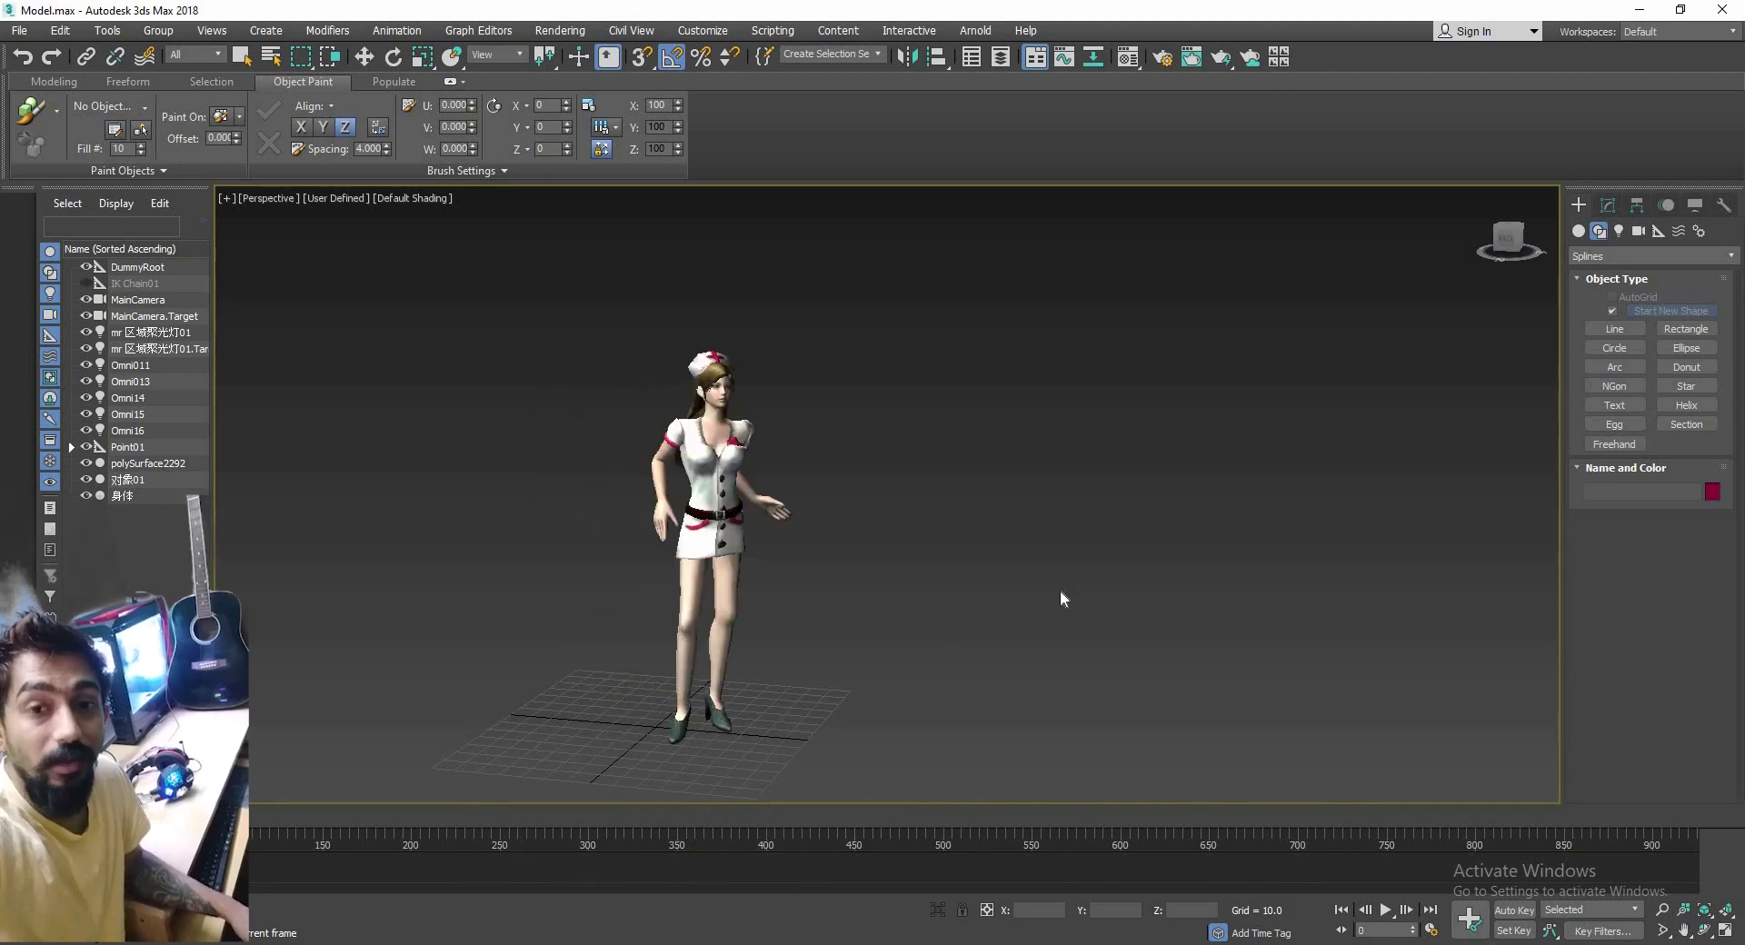
Draw a circle at the character's feet and link the three body meshes under it
left_click(1619, 351)
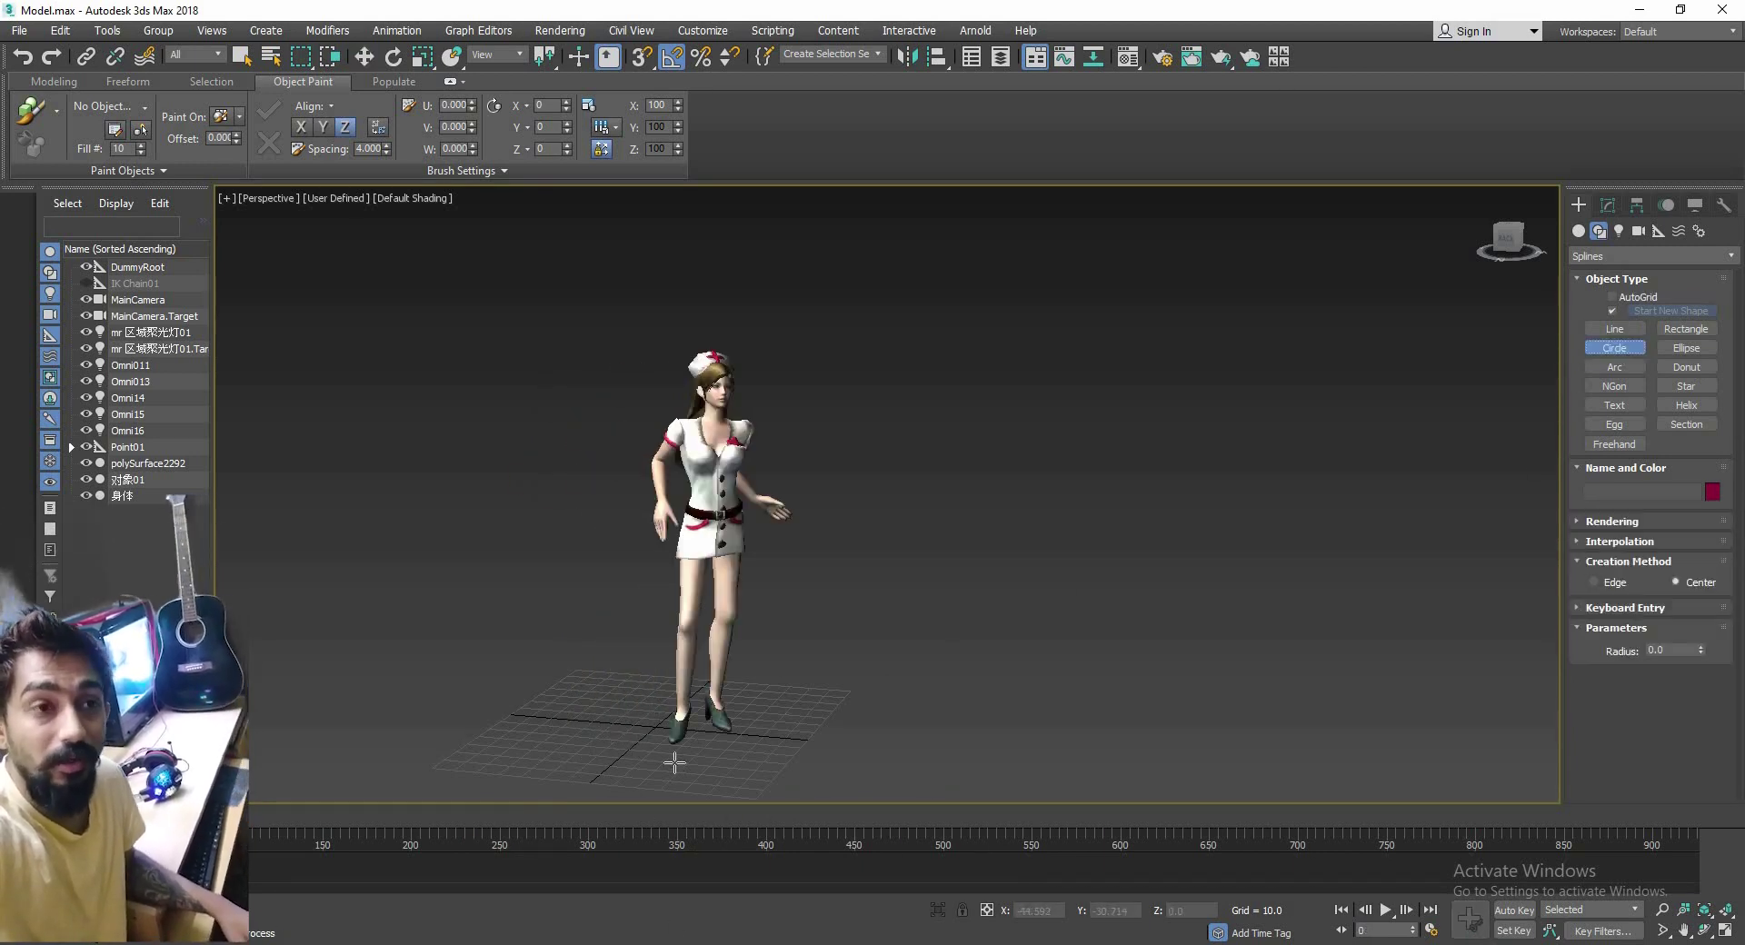
left_click_drag(683, 762, 684, 762)
key("w")
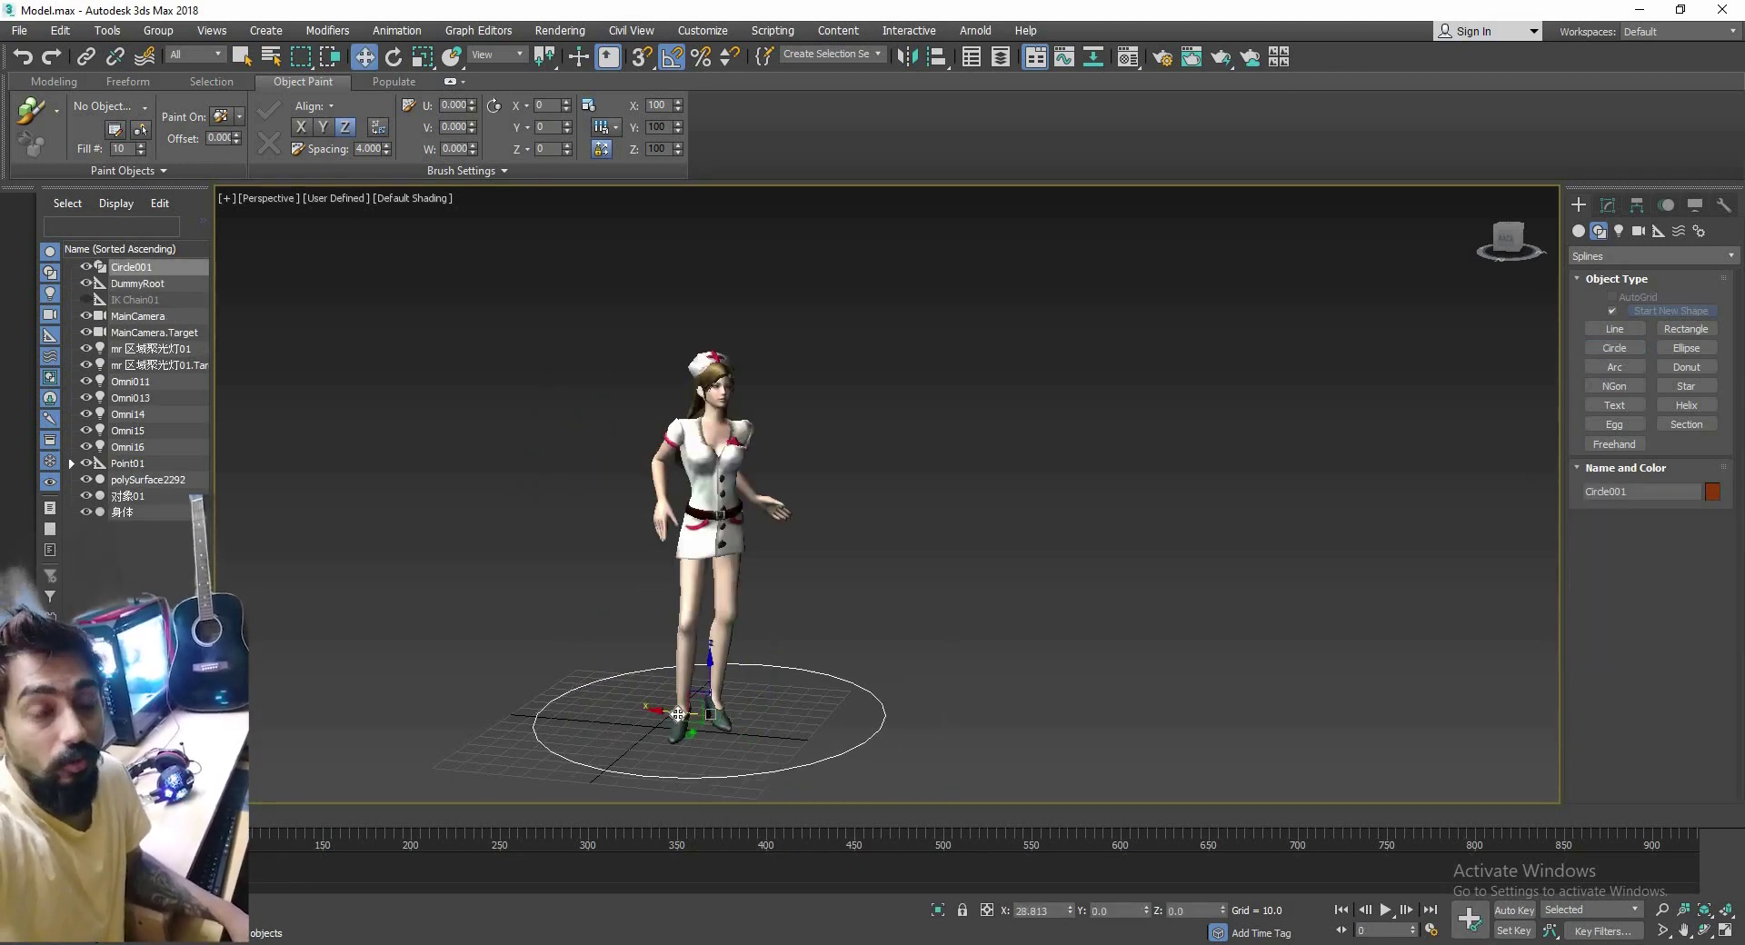
middle_click_drag(677, 713, 596, 570, "alt")
left_click_drag(677, 563, 511, 336)
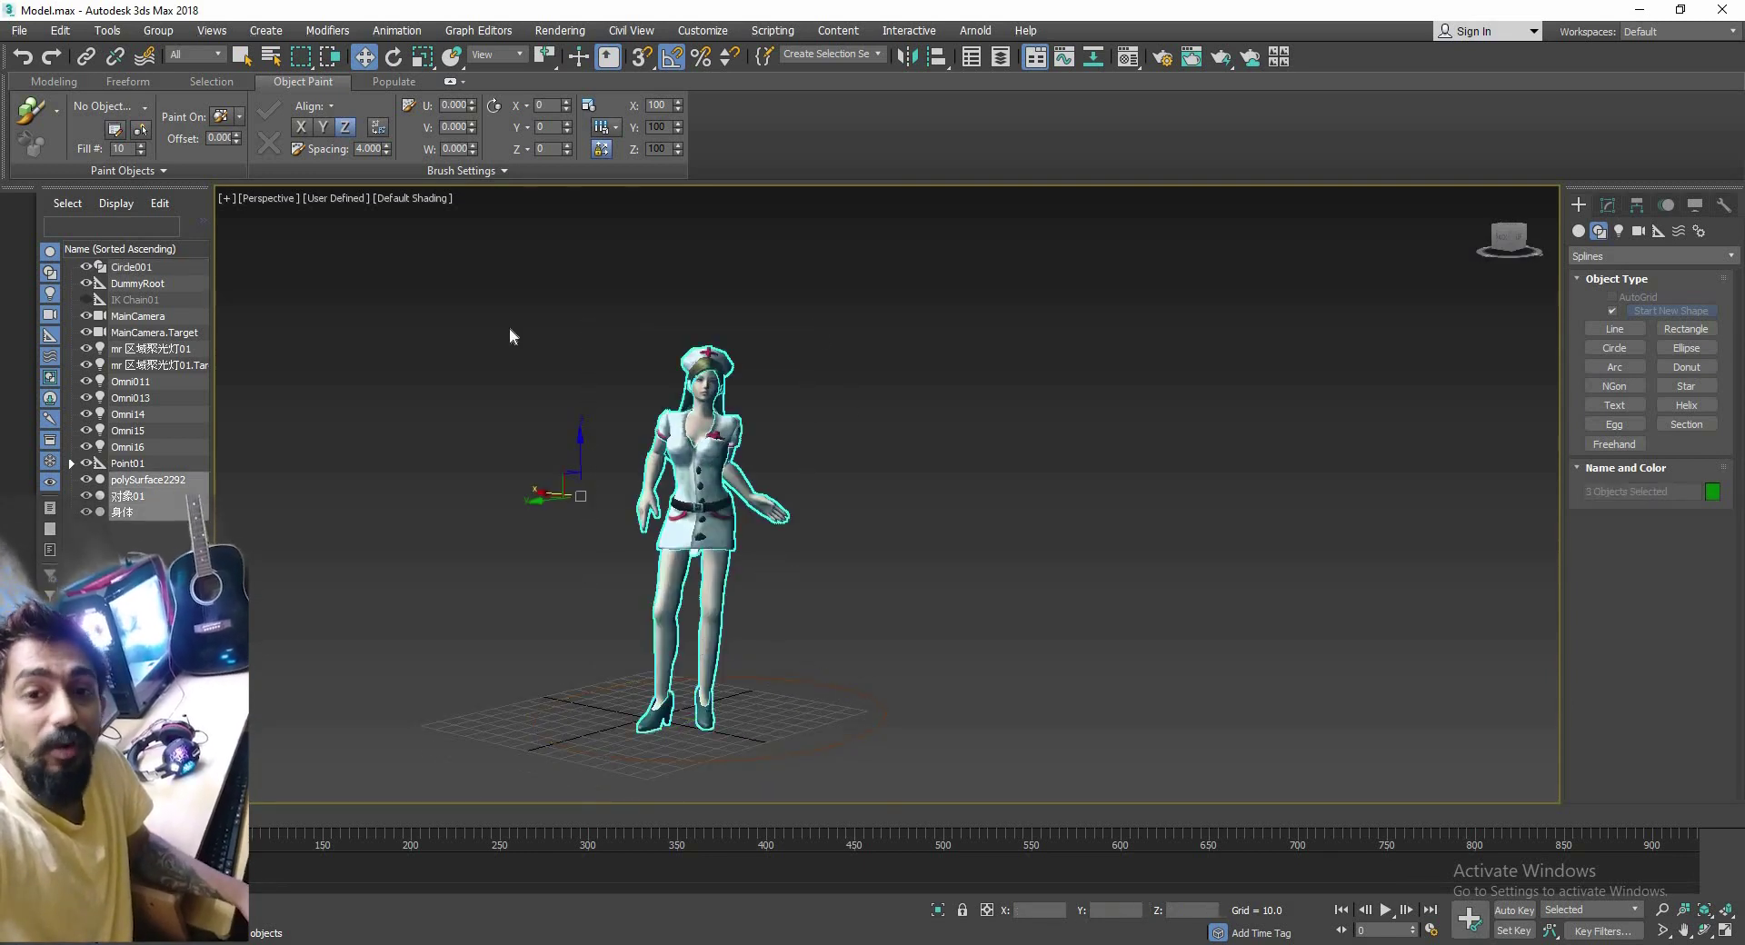
middle_click_drag(698, 517, 700, 487, "alt")
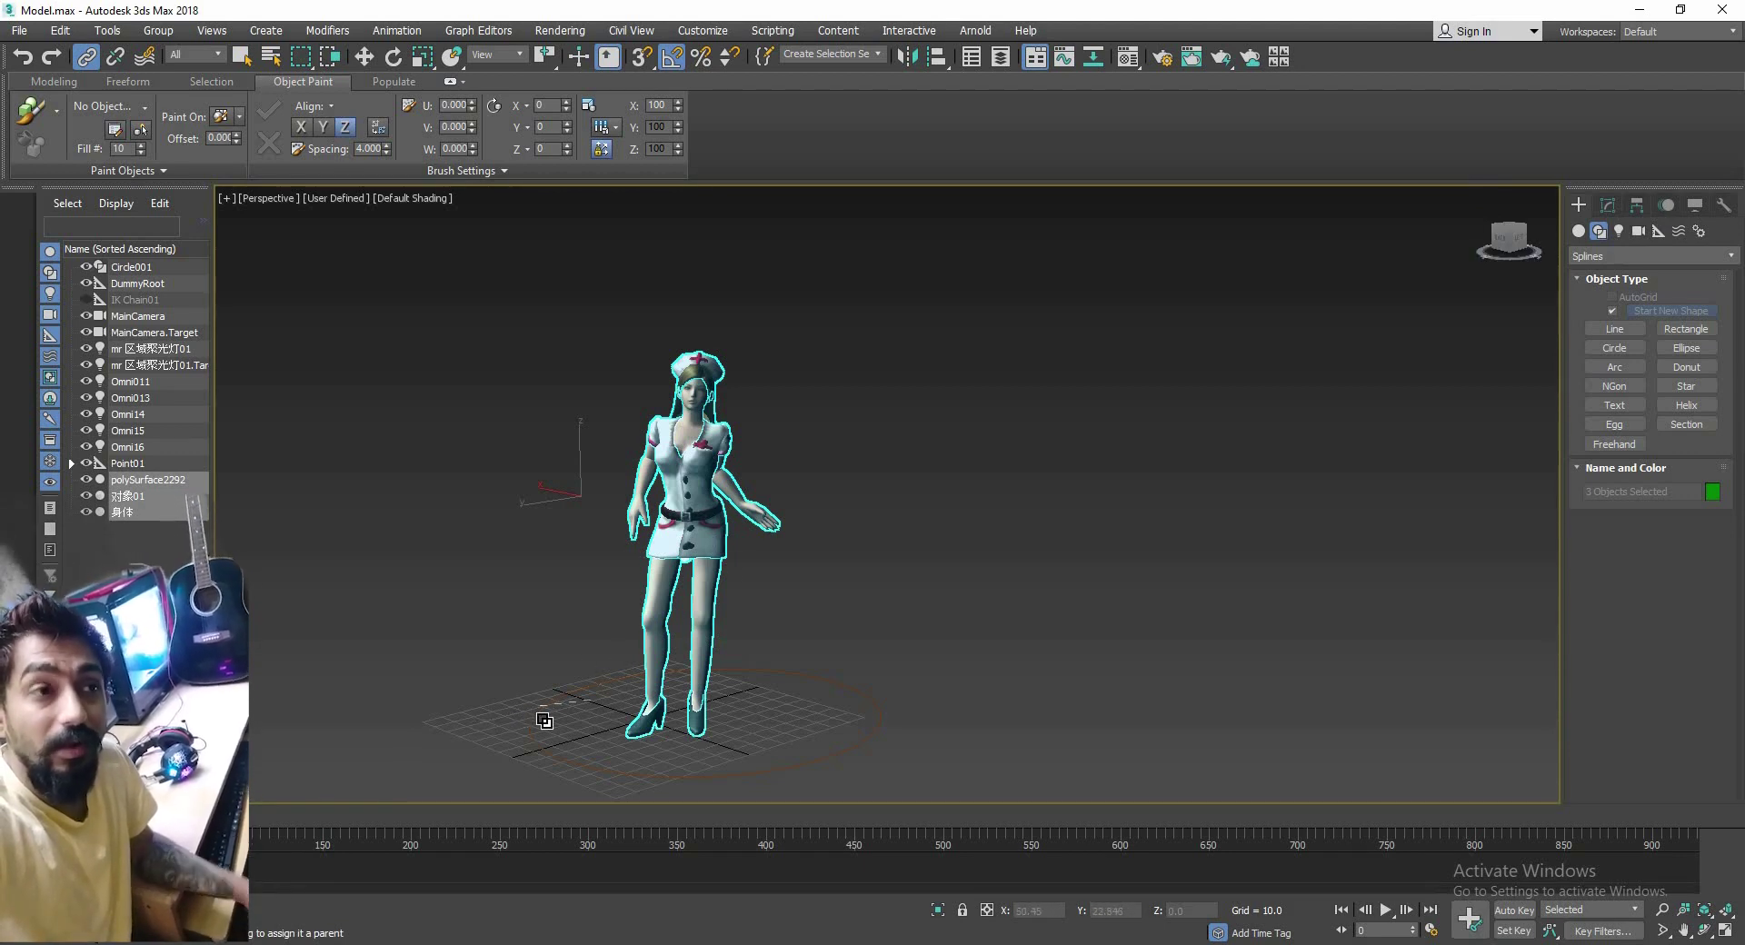
left_click_drag(543, 720, 545, 721)
key("w")
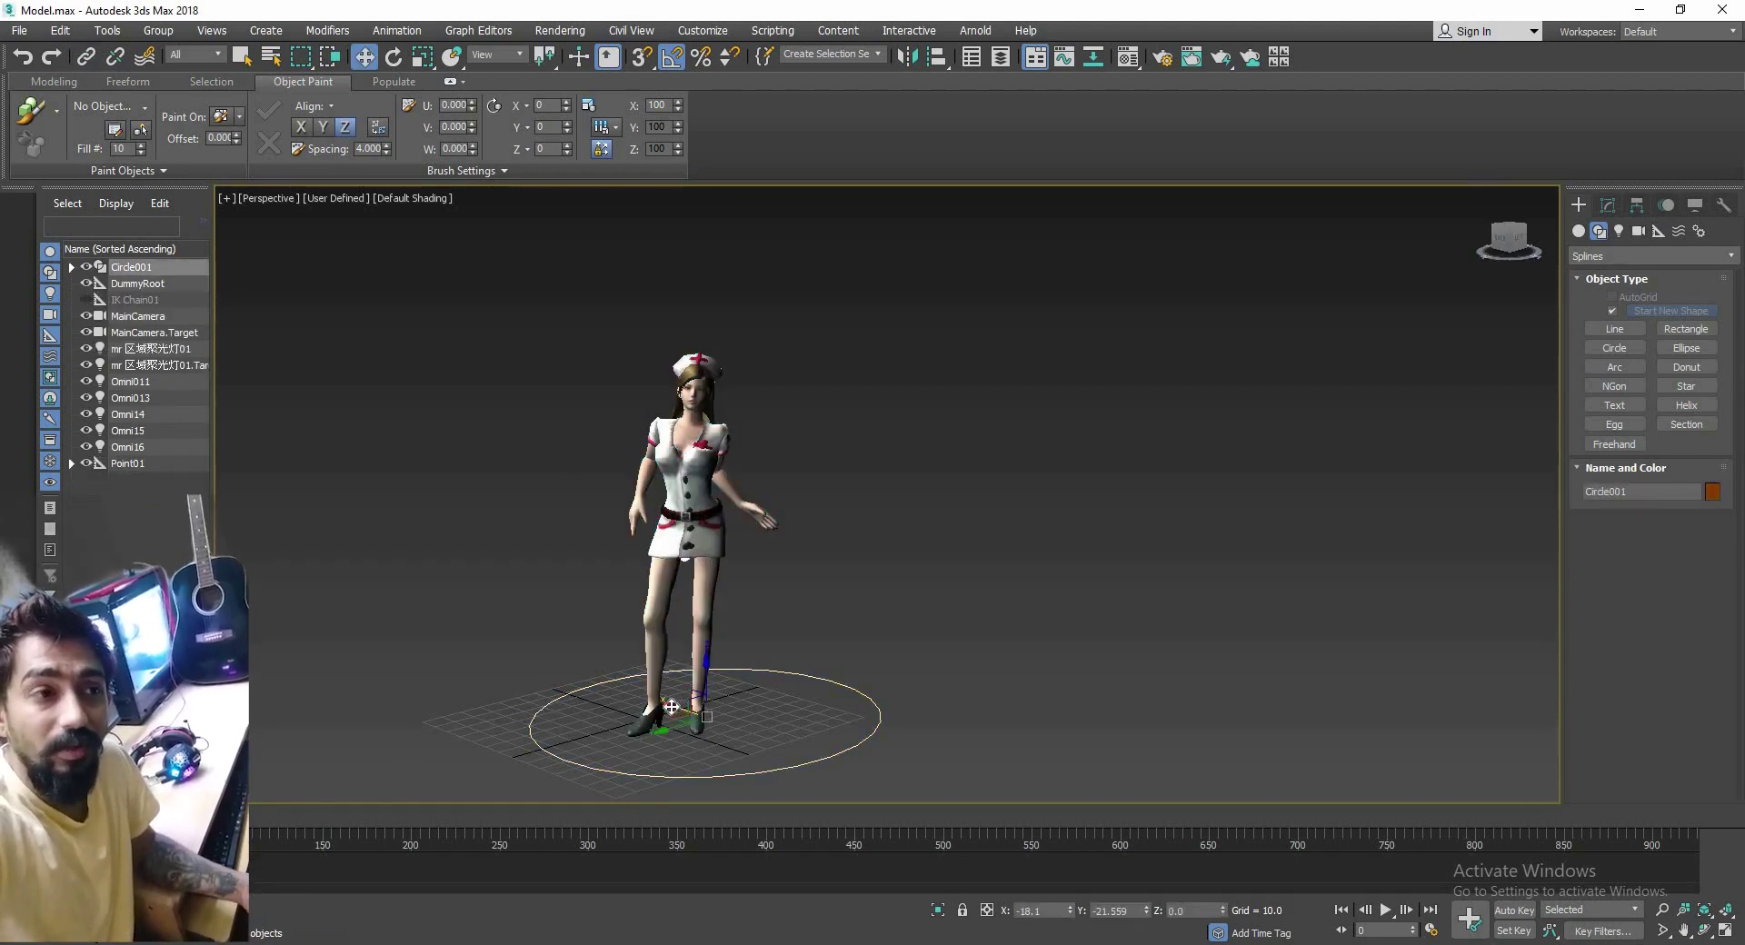
Delete Circle001, switch to Expert Mode with Ctrl+X, and play the animation
key("Delete")
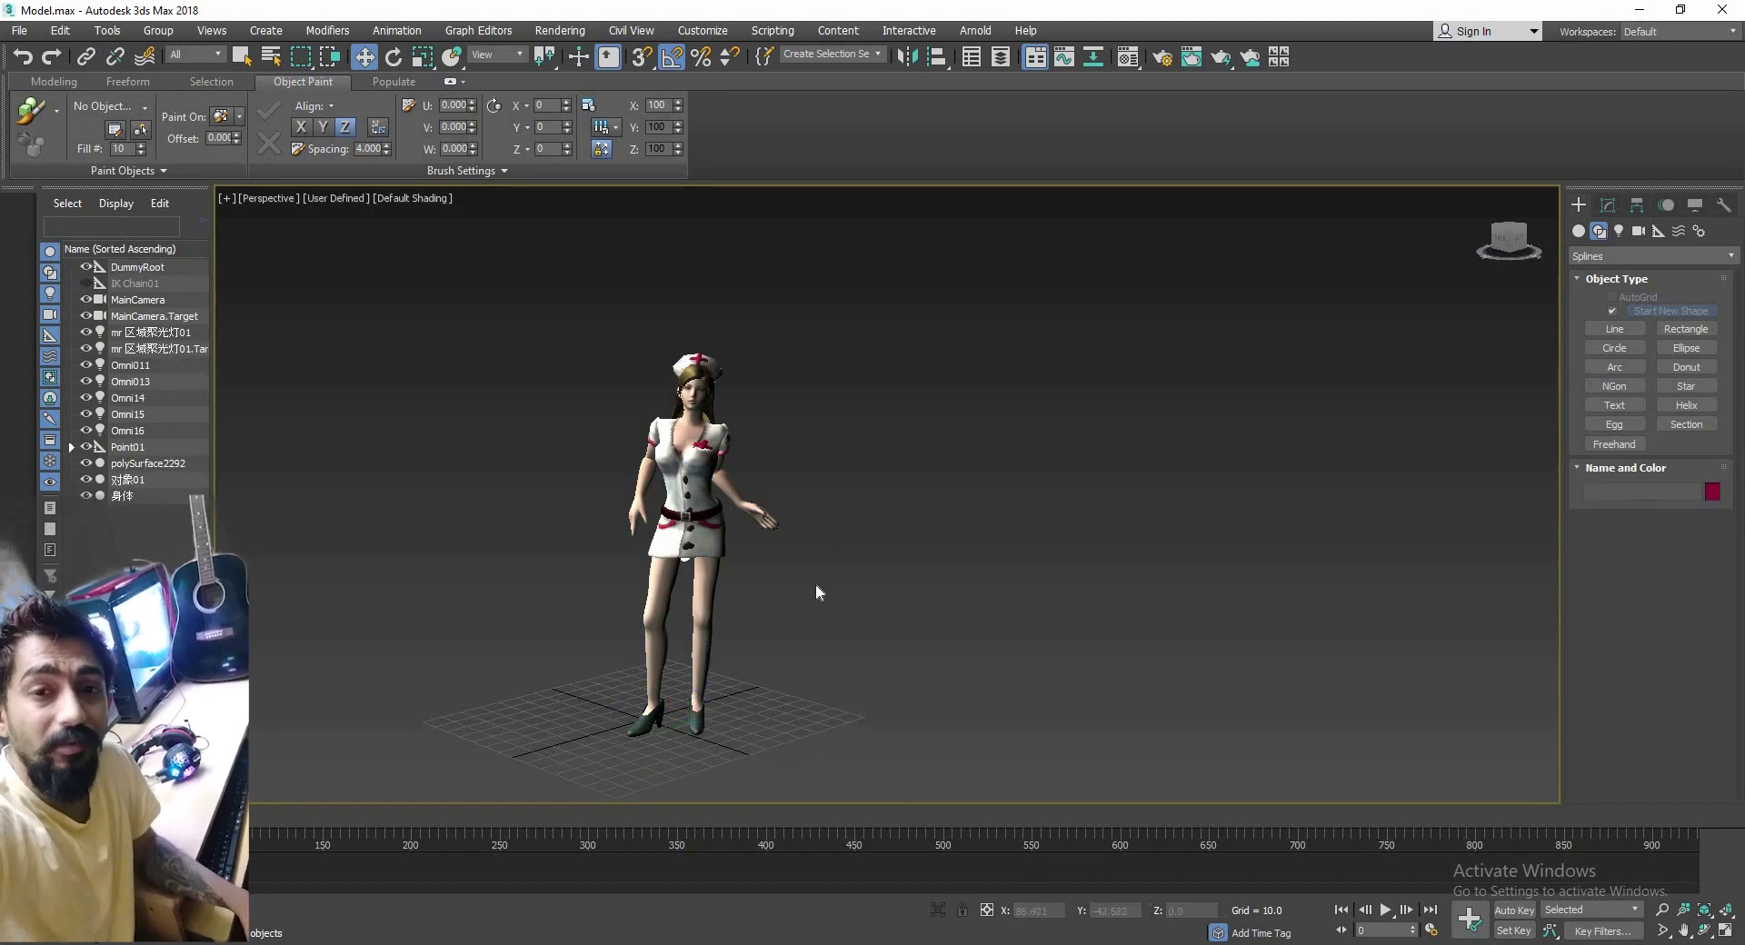
middle_click_drag(784, 588, 961, 683)
key("ctrl+x")
scroll(831, 662, "down", 2)
key("slash")
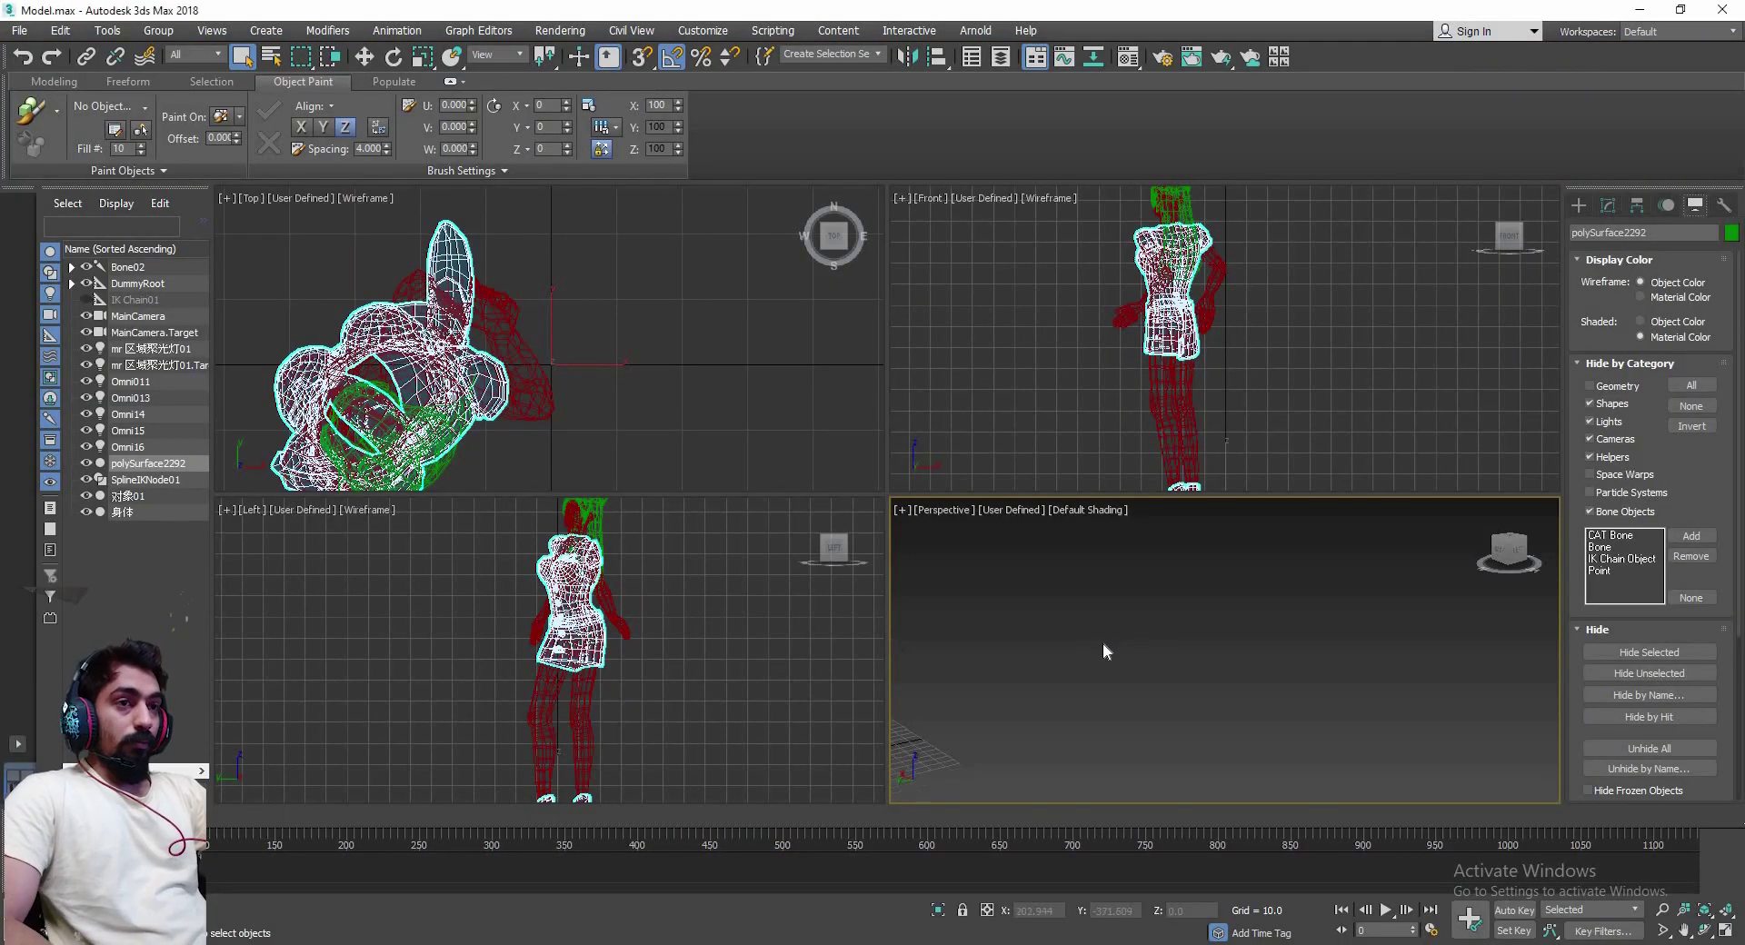
Maximize the Perspective viewport with Alt+W, pan the character off left, then dismiss the File menu
key("alt+w")
mouse_move(1104, 641)
middle_mouse_down()
mouse_move(875, 626)
mouse_move(891, 640)
middle_mouse_up()
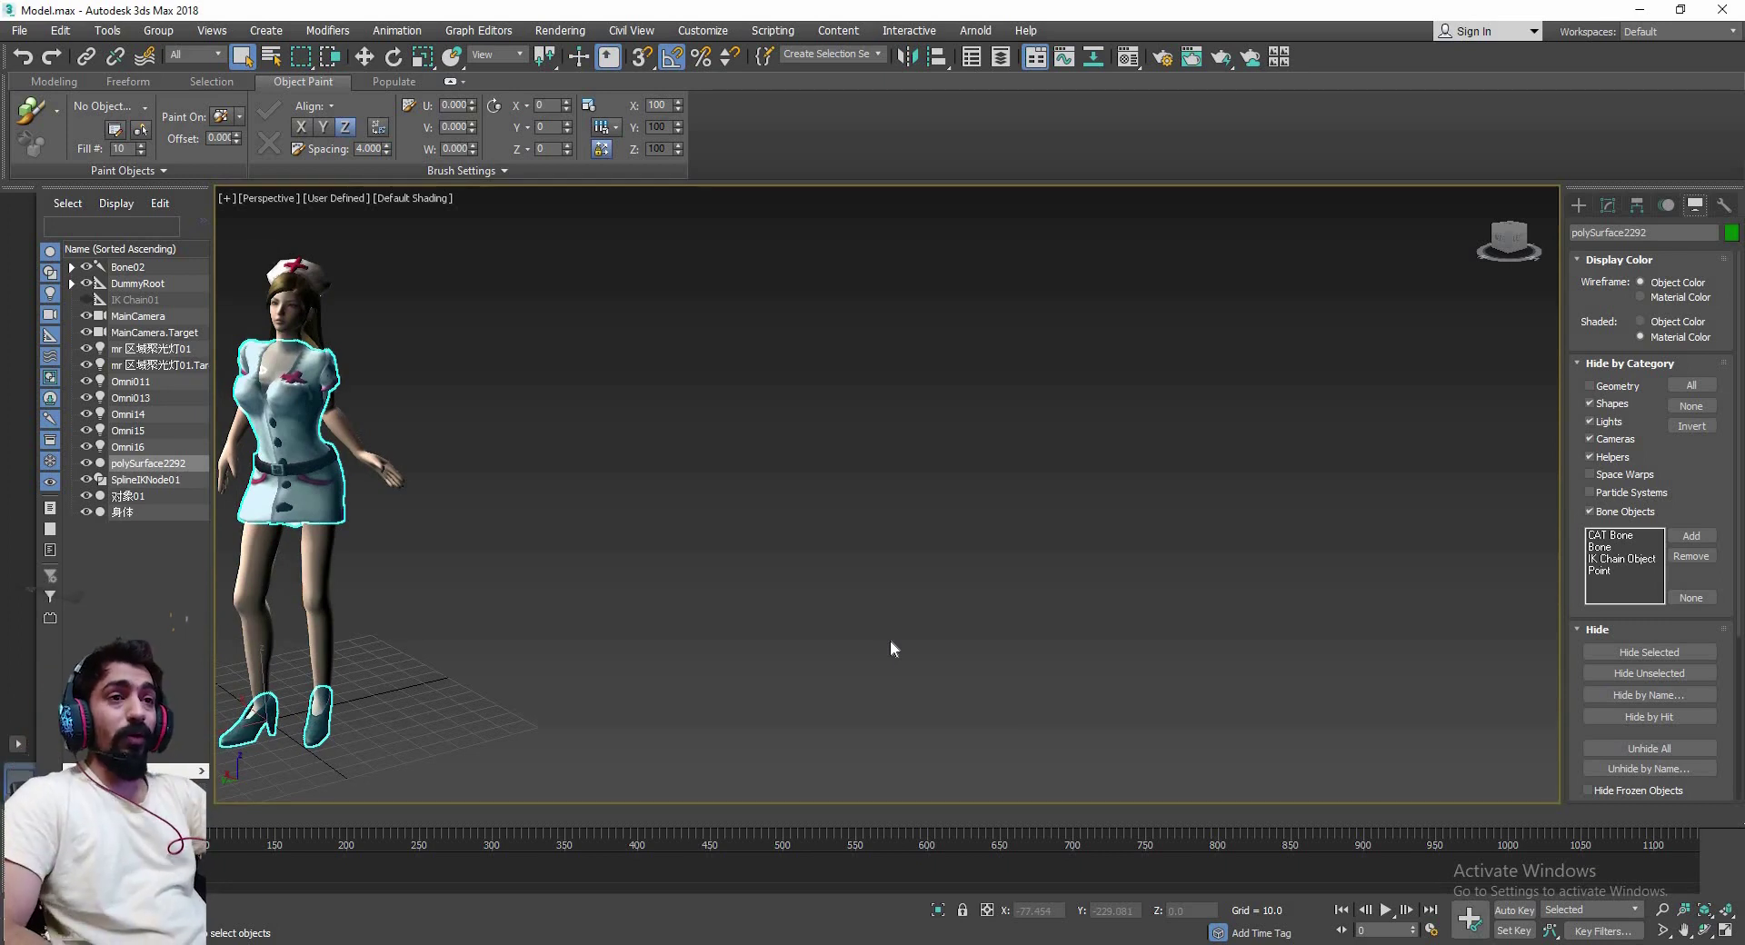
middle_click_drag(646, 662, 674, 673)
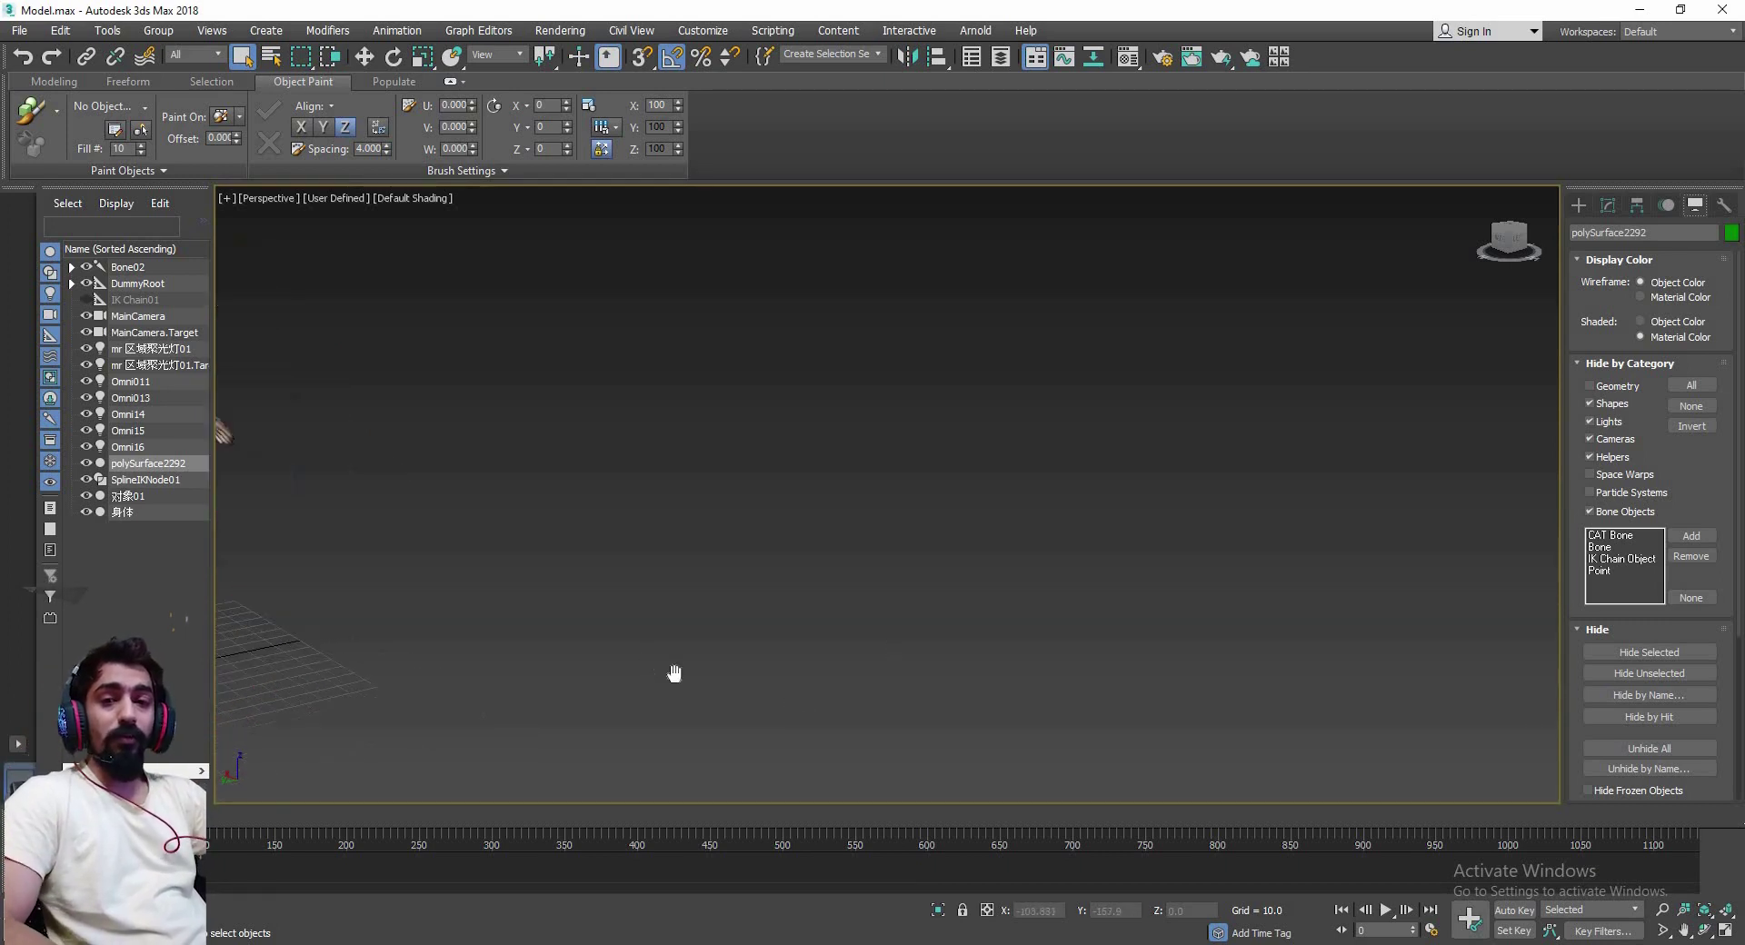
scroll(502, 640, "down", 2)
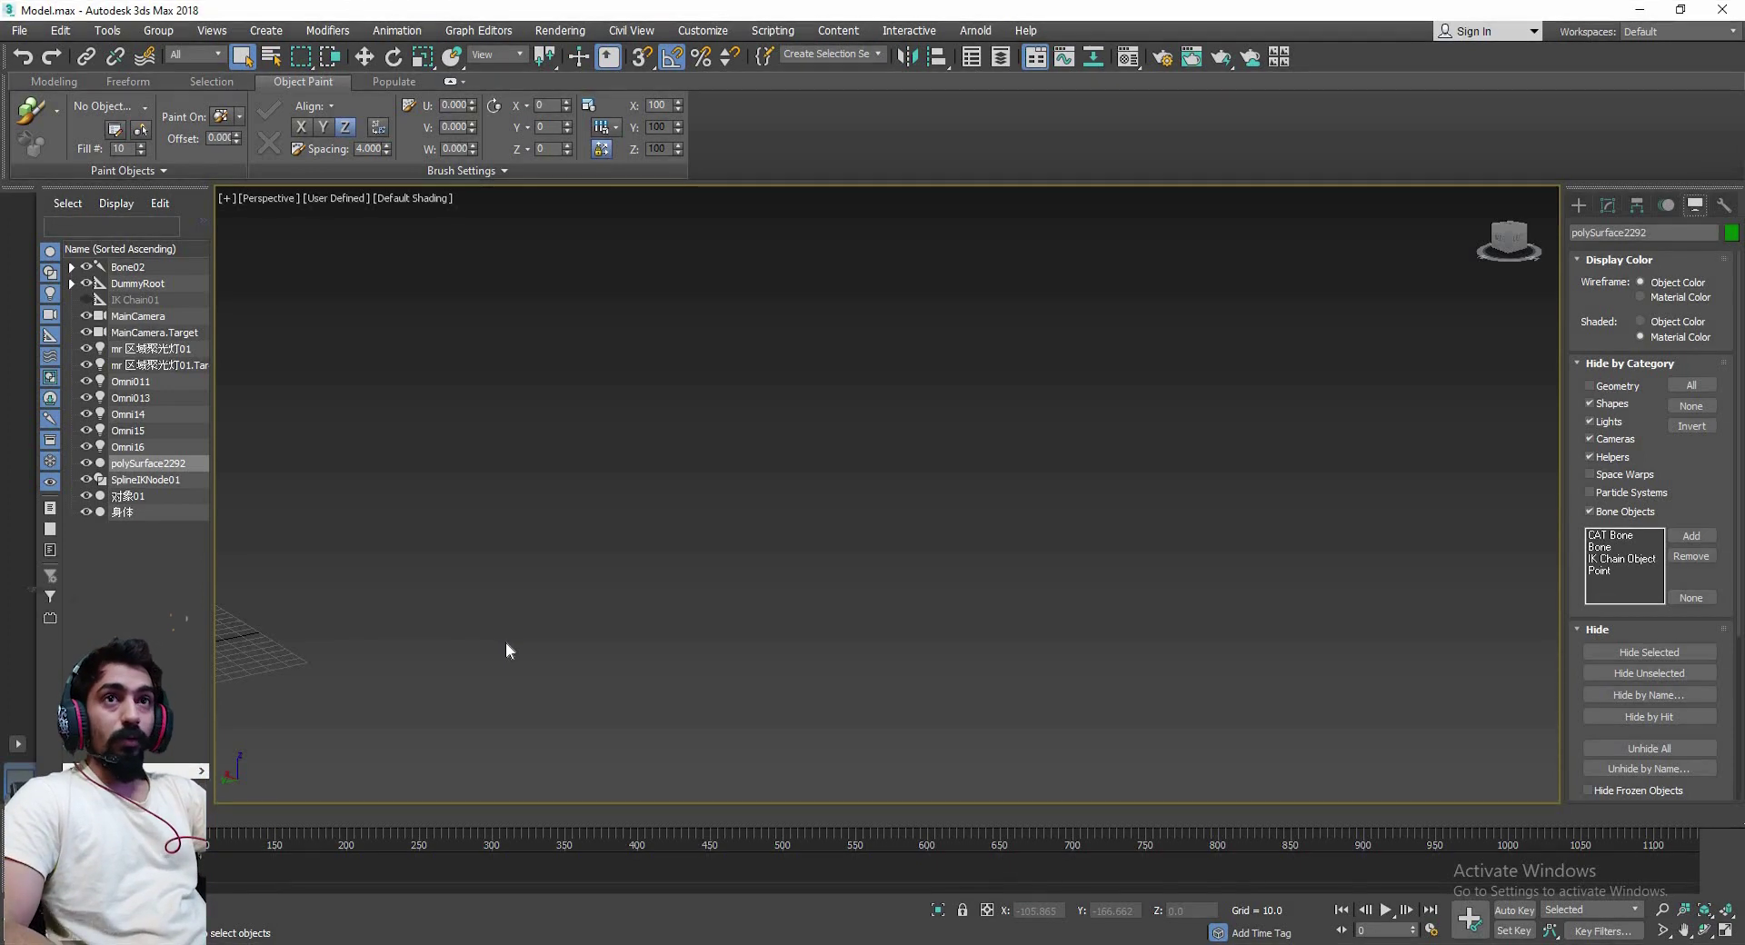
left_click(22, 33)
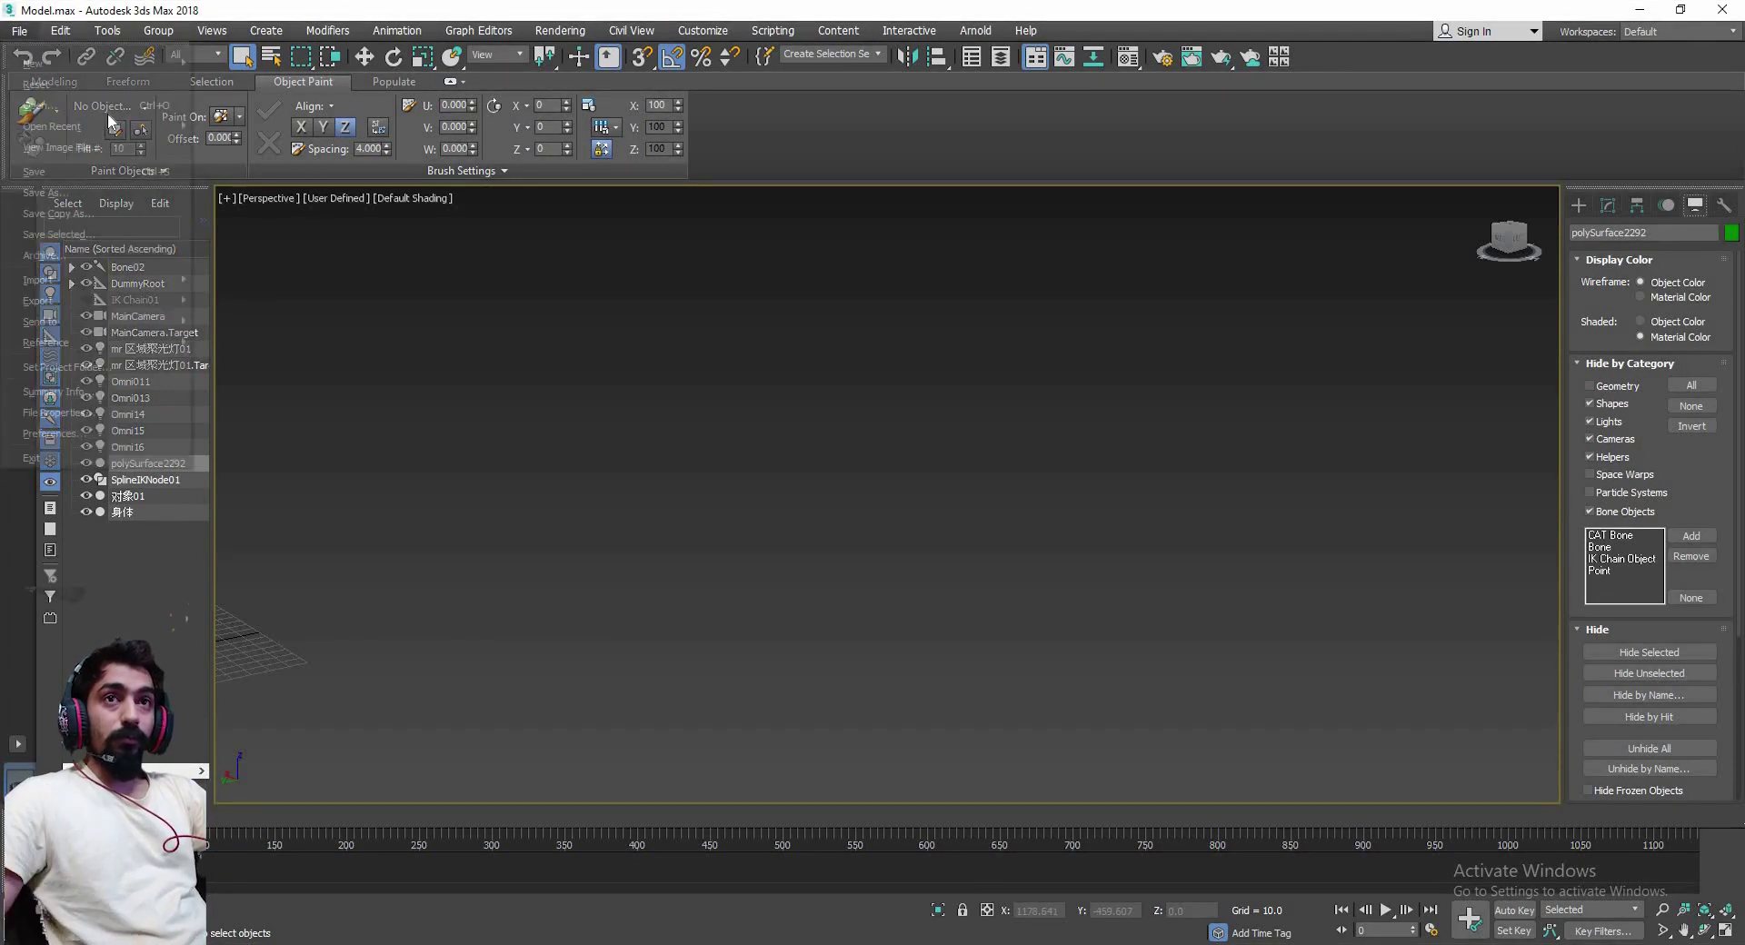
left_click(515, 311)
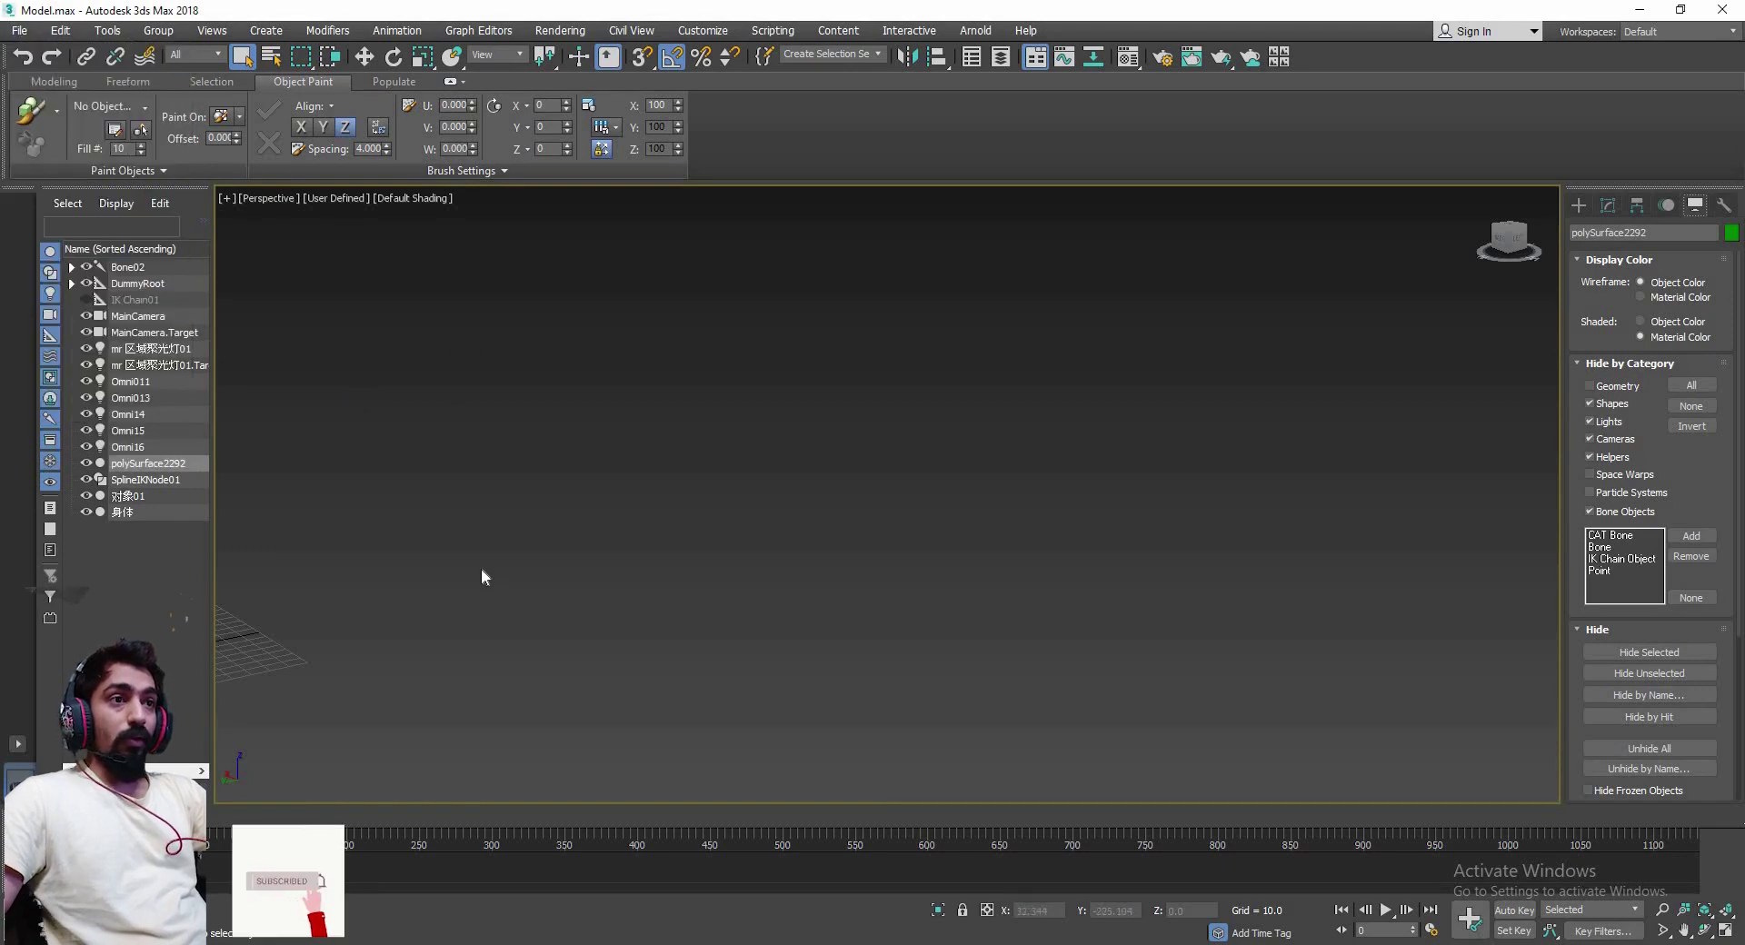
Restore the four-viewport layout and select the left thigh bone Bip01 L Thigh
key("alt+w")
key("alt+w")
scroll(809, 552, "up", 5)
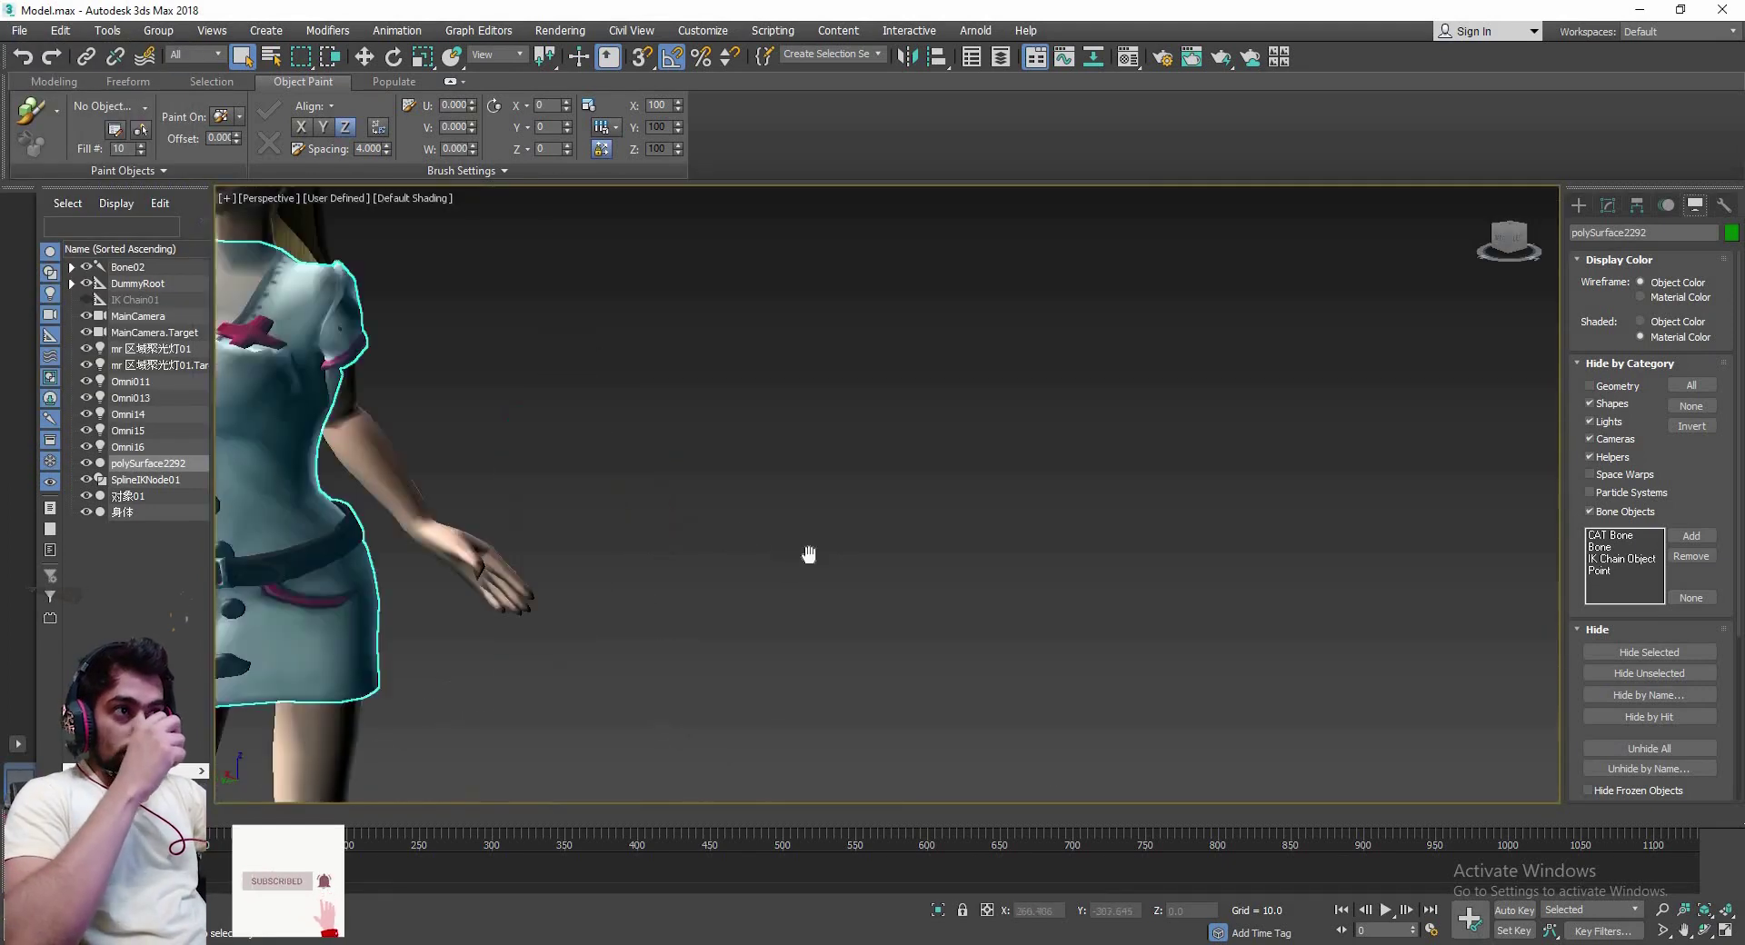
scroll(809, 553, "up", 3)
scroll(543, 647, "down", 3)
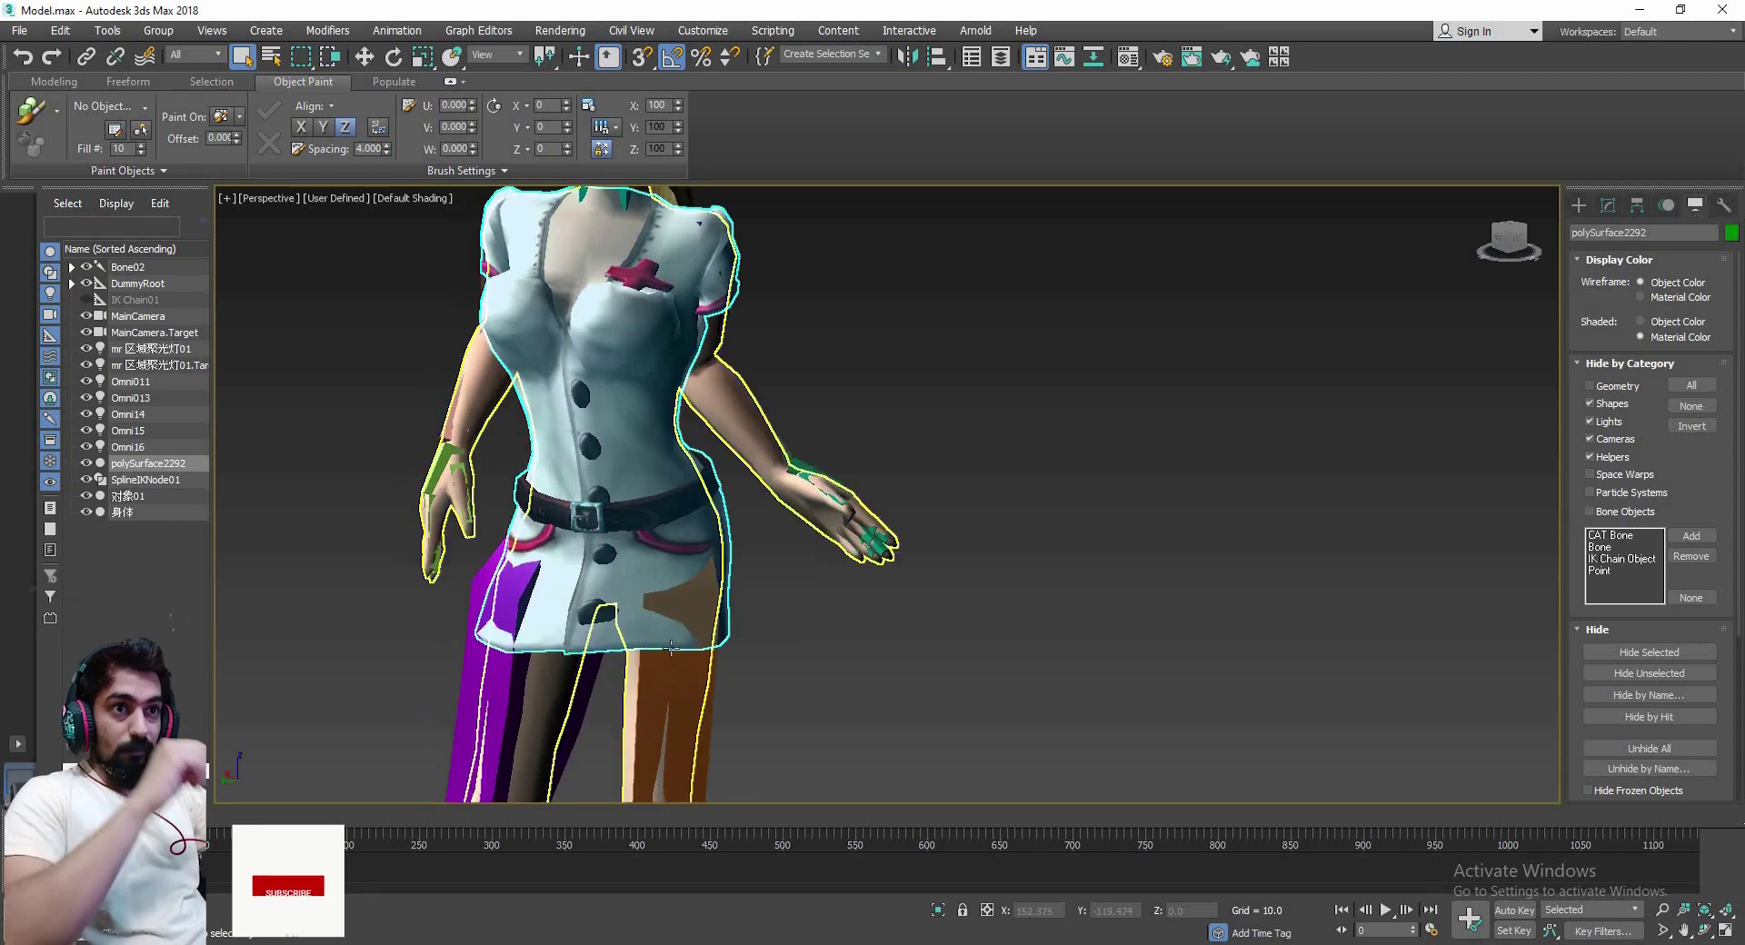
scroll(591, 627, "down", 3)
scroll(702, 590, "down", 2)
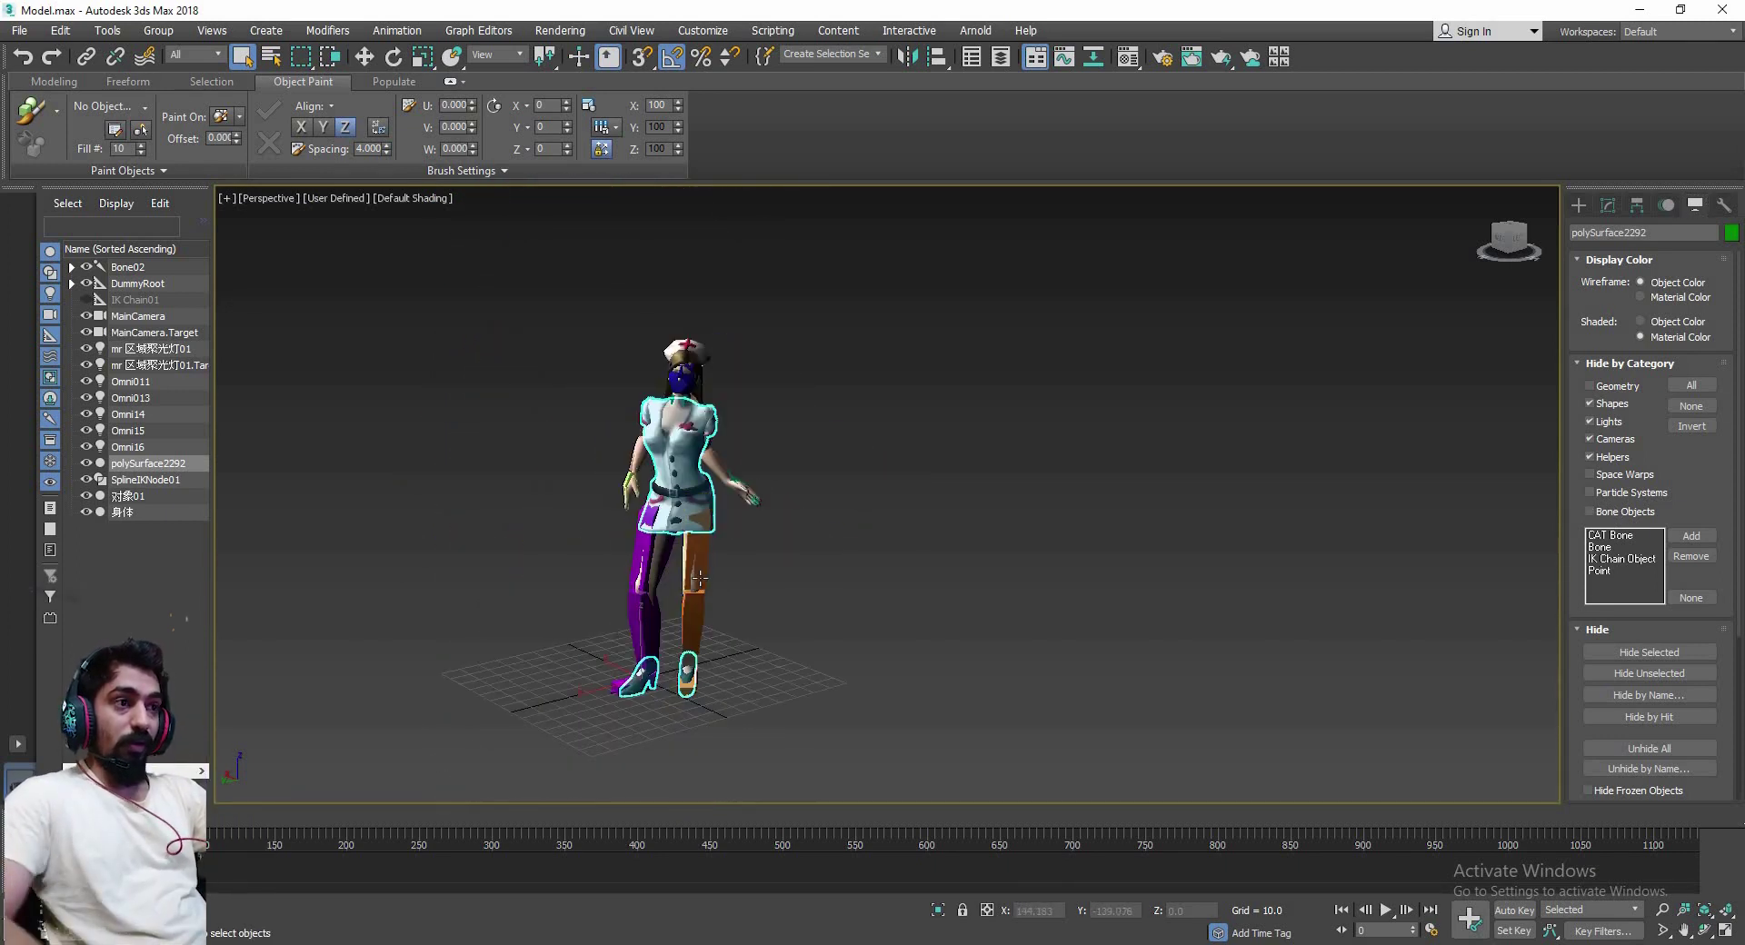
left_click(698, 577)
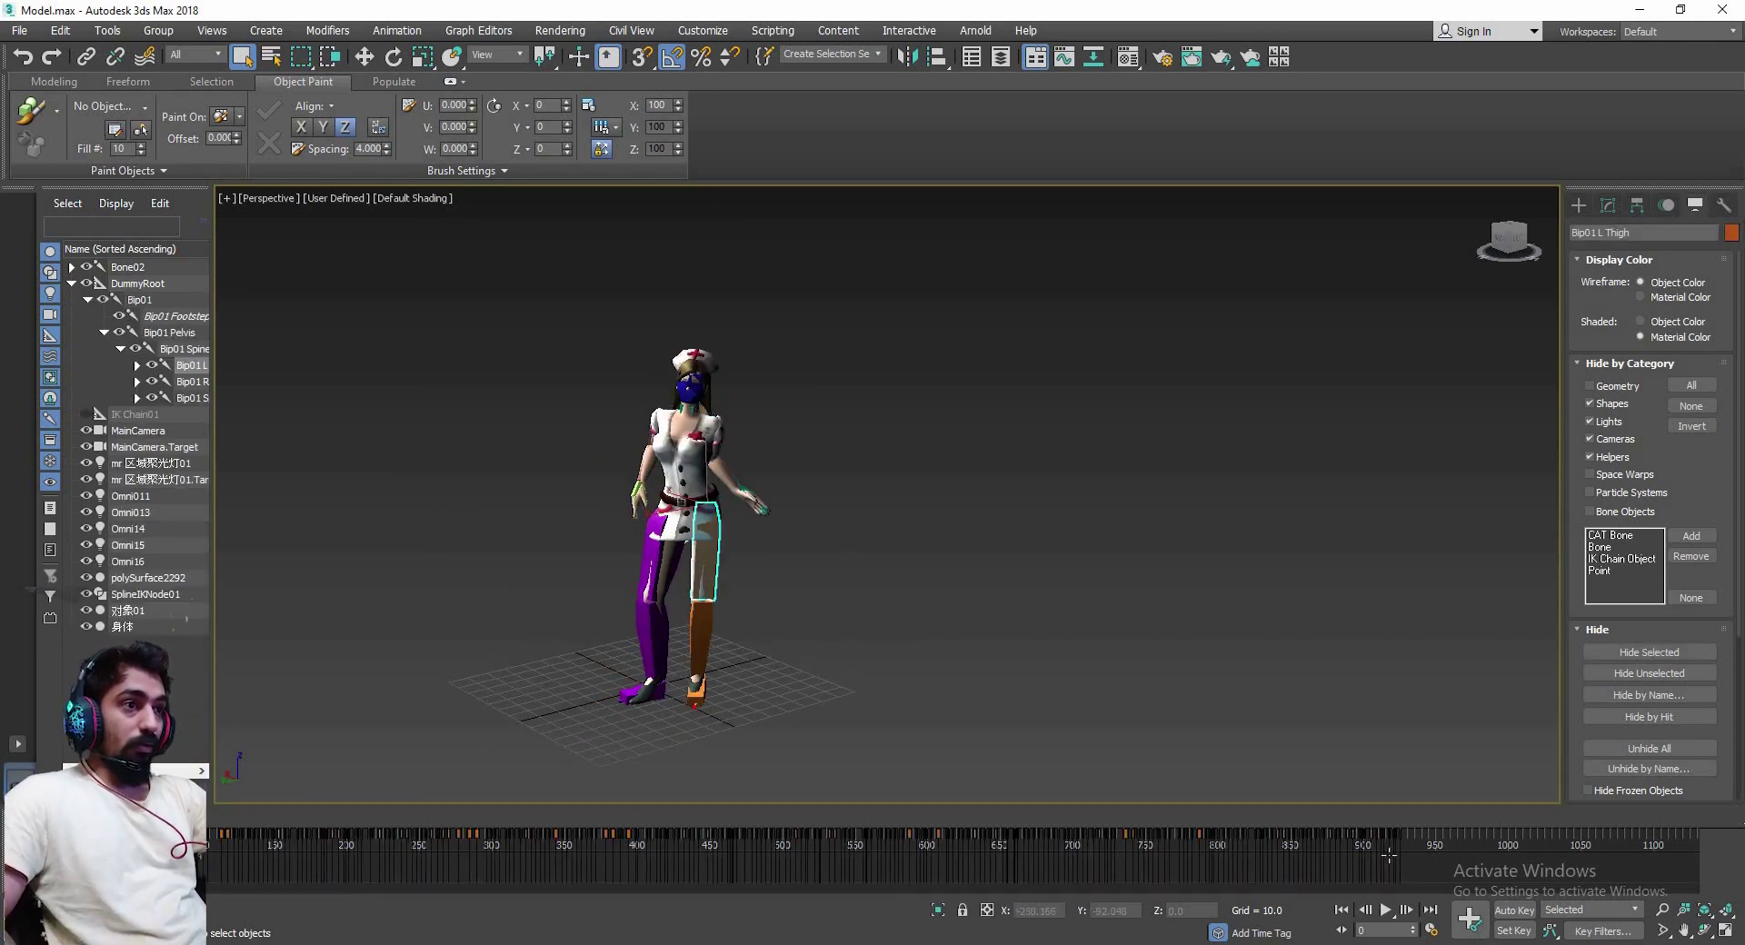
Extend the animation range to end at frame 954 and play it back
right_click_drag(1409, 859, 1710, 896, "ctrl+alt")
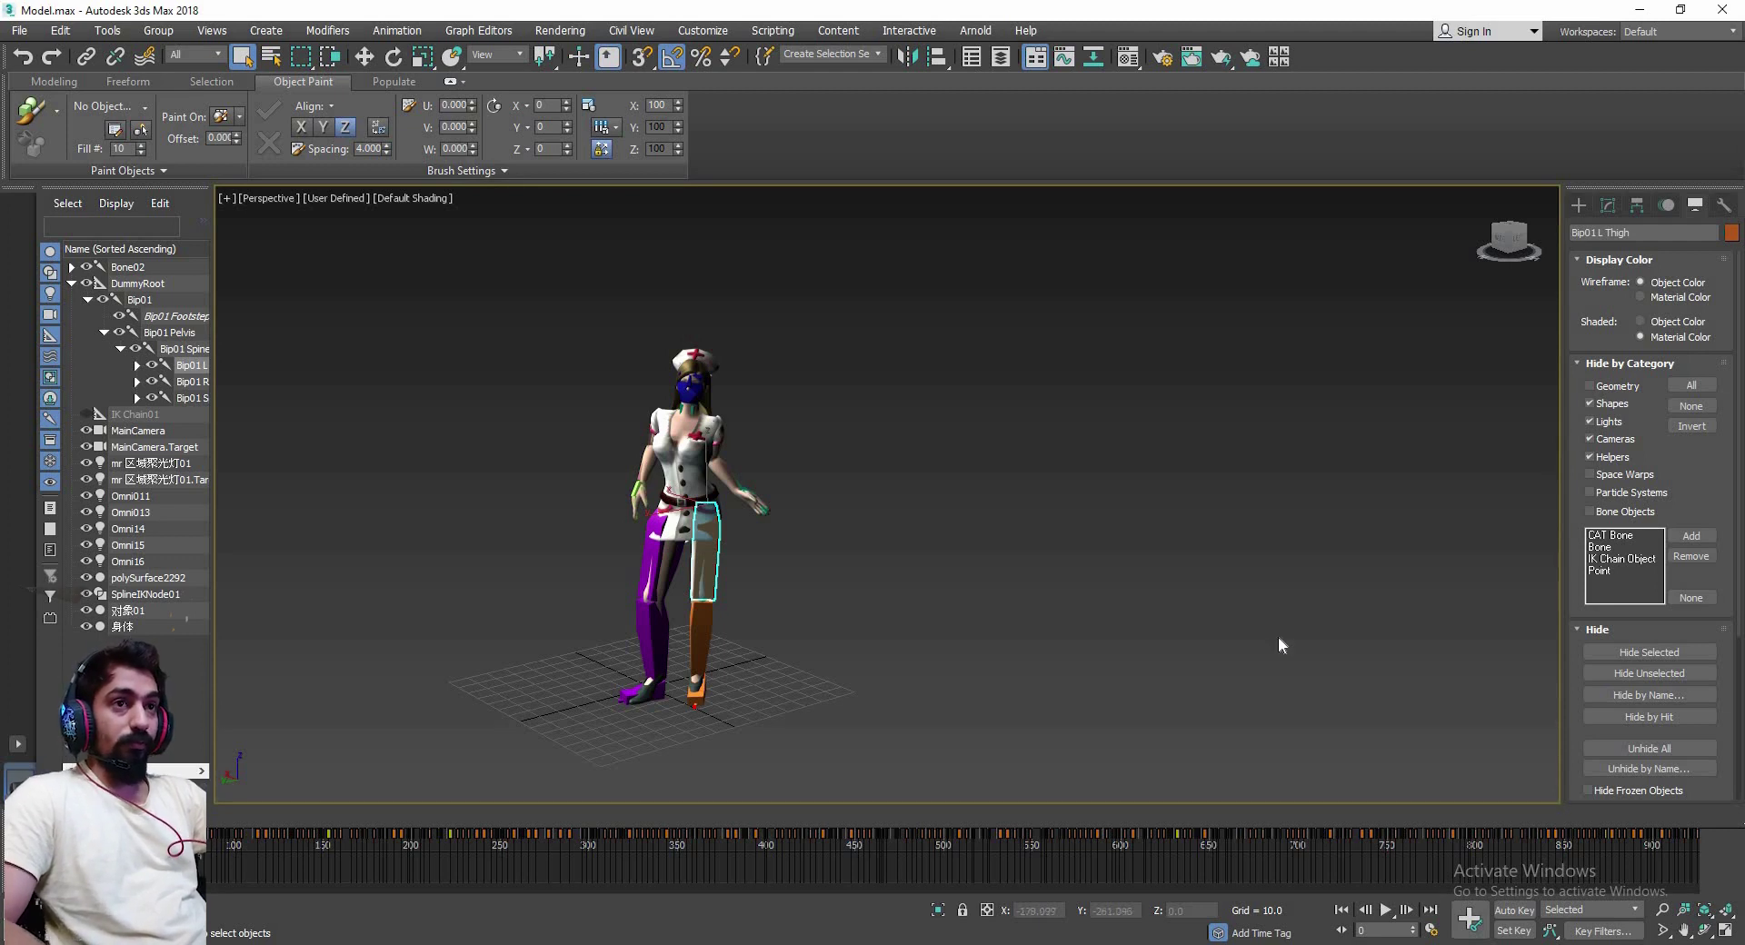
key("/")
scroll(848, 446, "up", 3)
middle_click_drag(680, 522, 1016, 567)
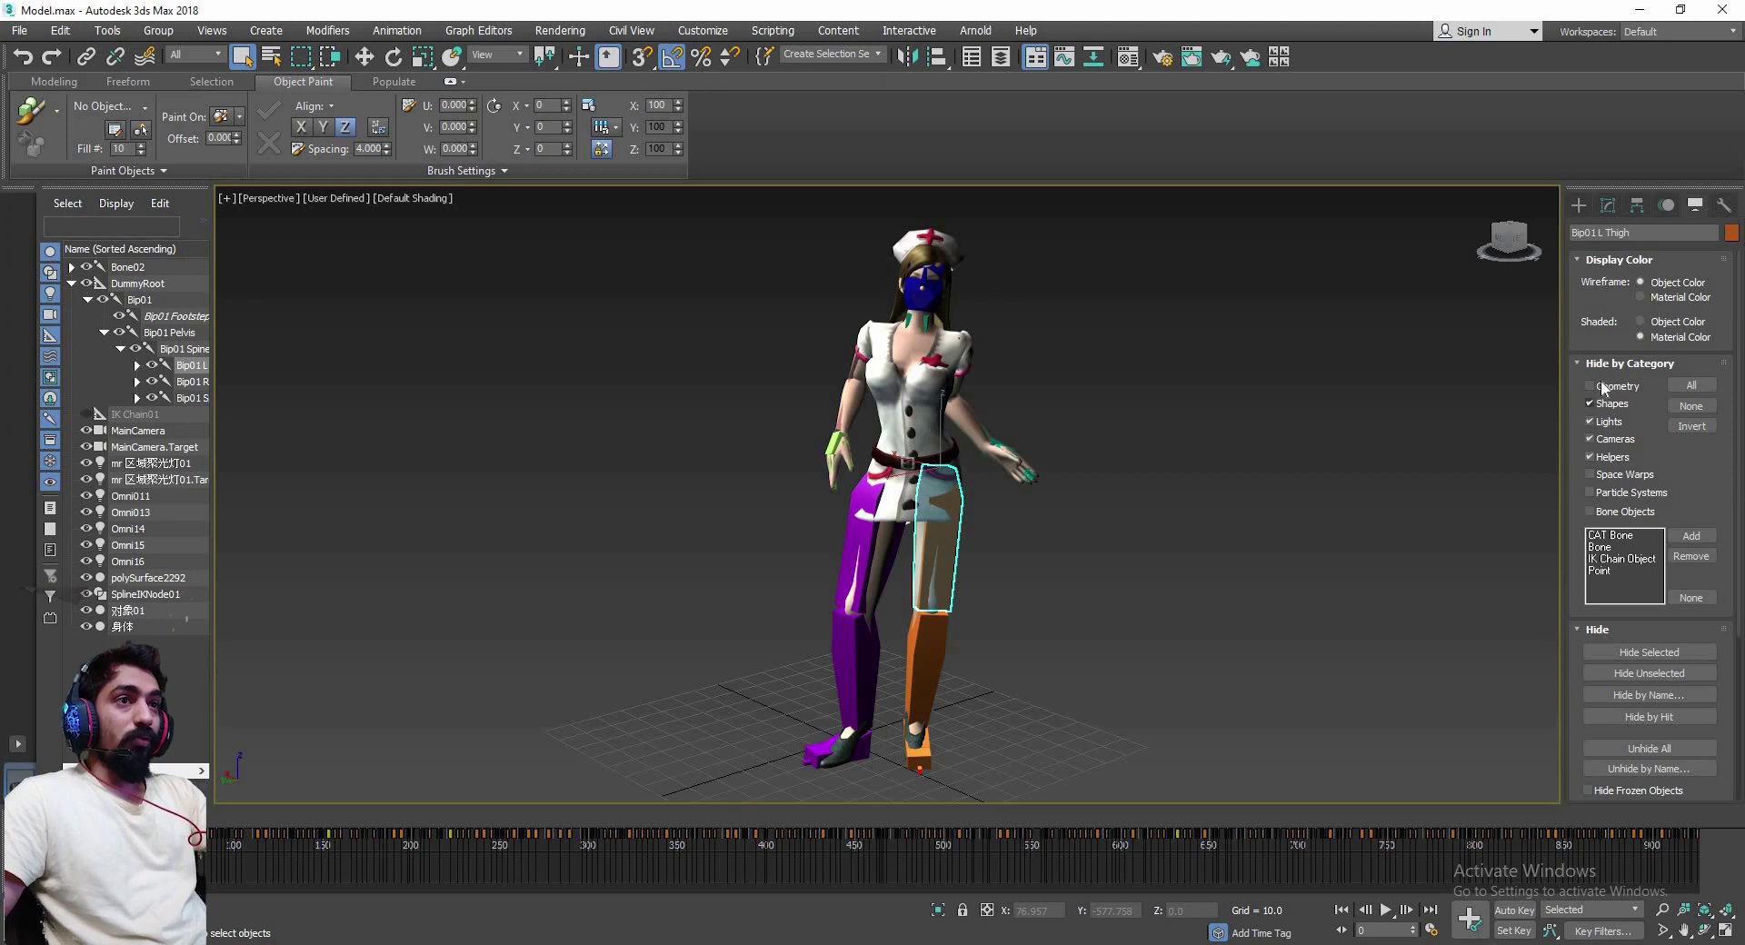
Hide all geometry, select Bip01 Spine, toggle Auto Key on and off, and show its Motion settings
left_click(1591, 386)
scroll(900, 454, "up", 3)
scroll(900, 454, "up", 2)
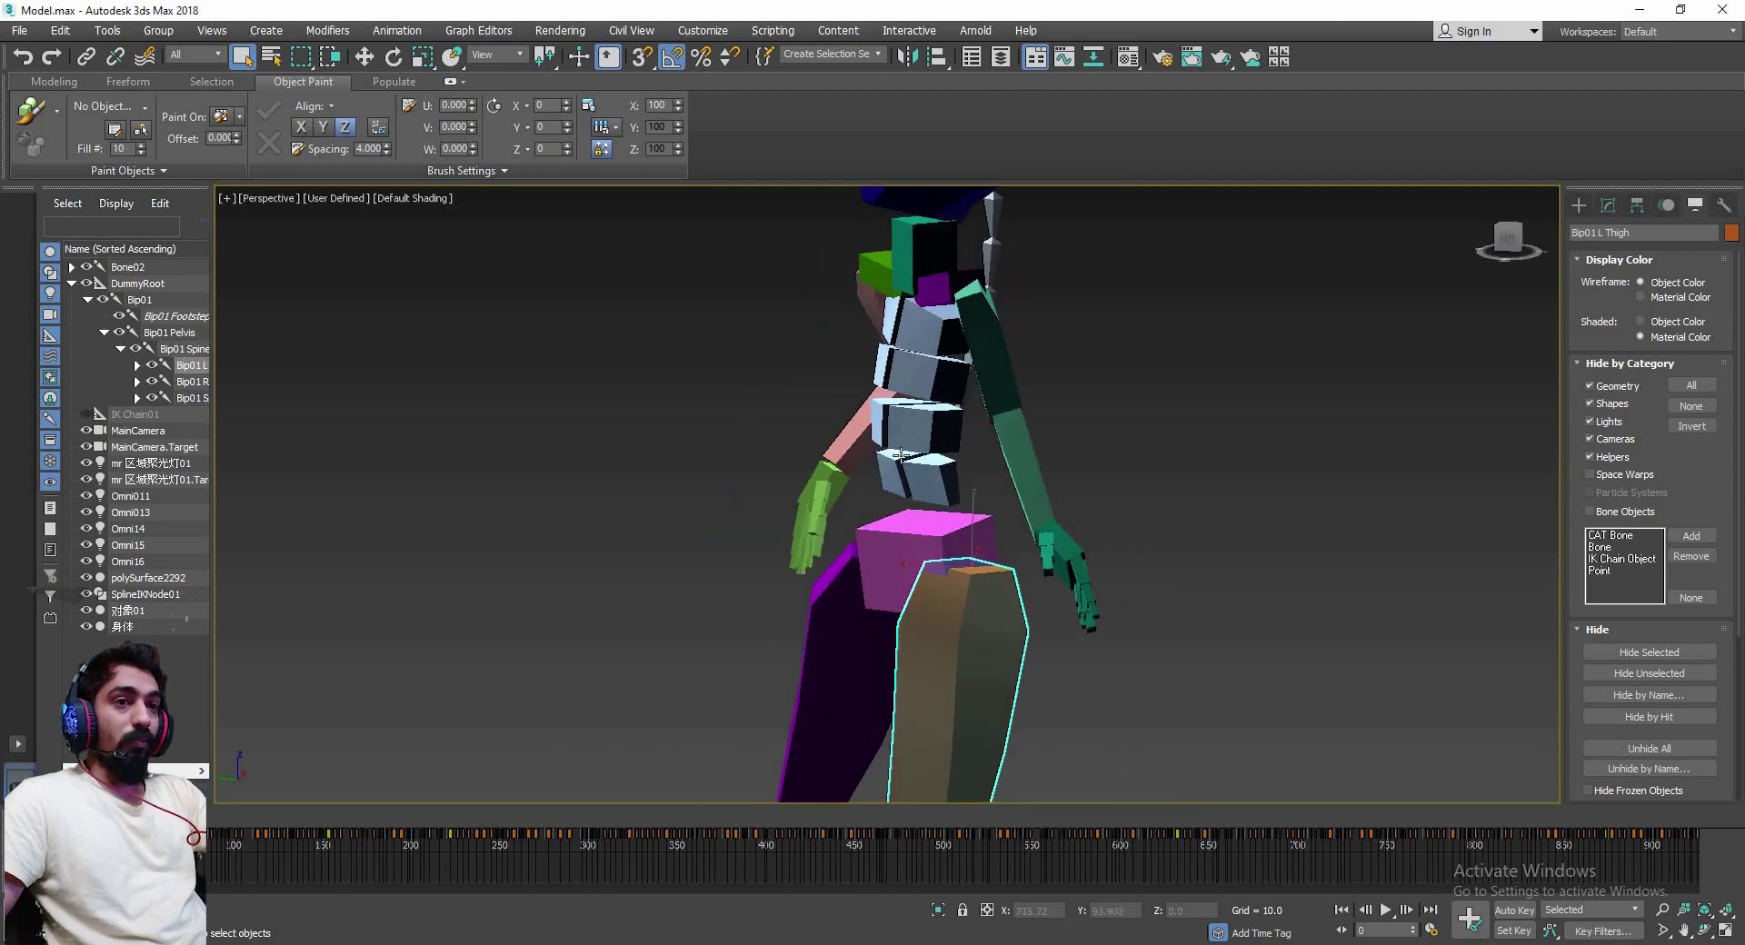
left_click(898, 454)
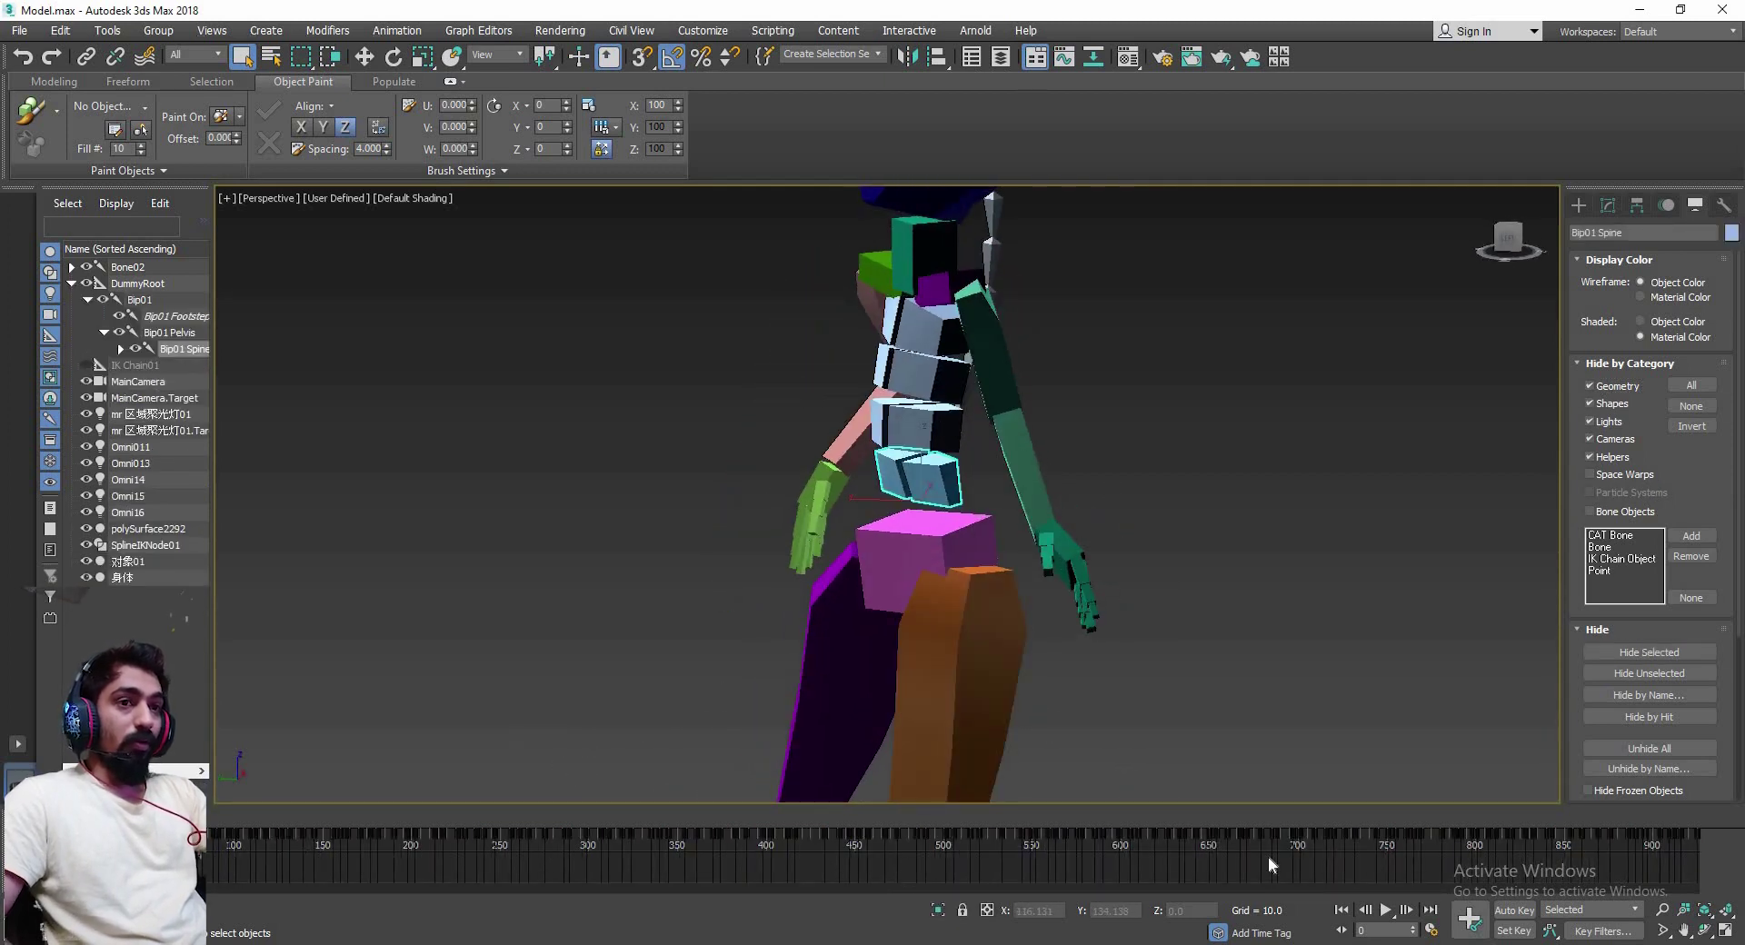
key("n")
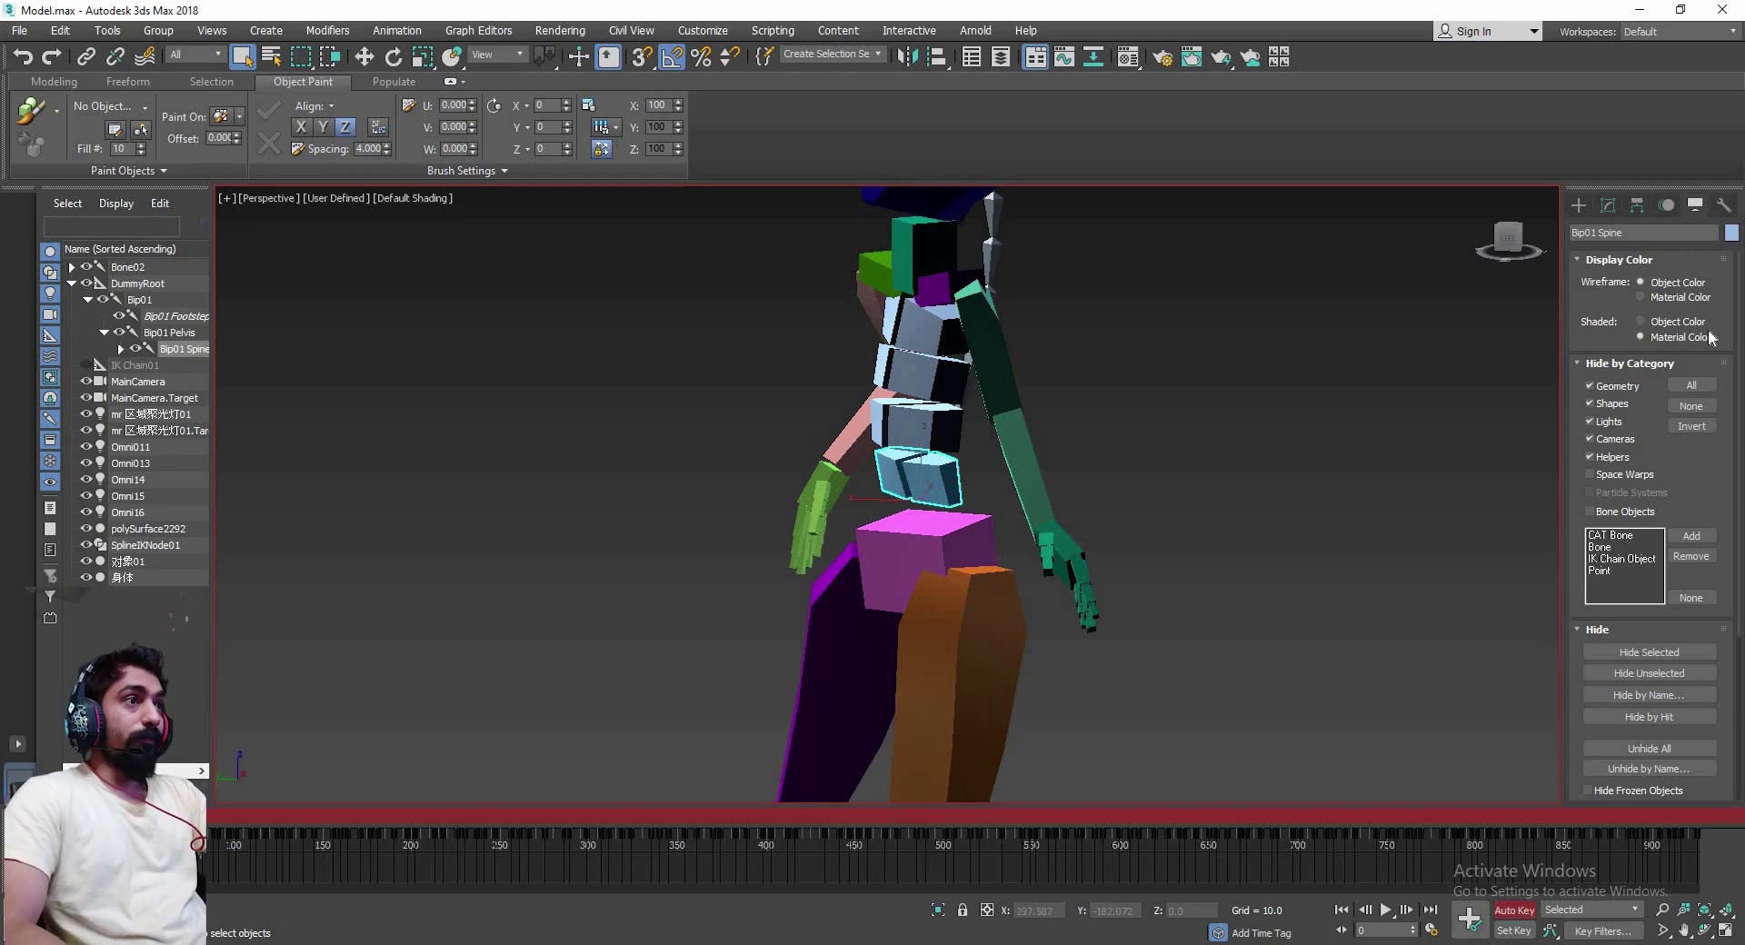
key("n")
left_click(1667, 207)
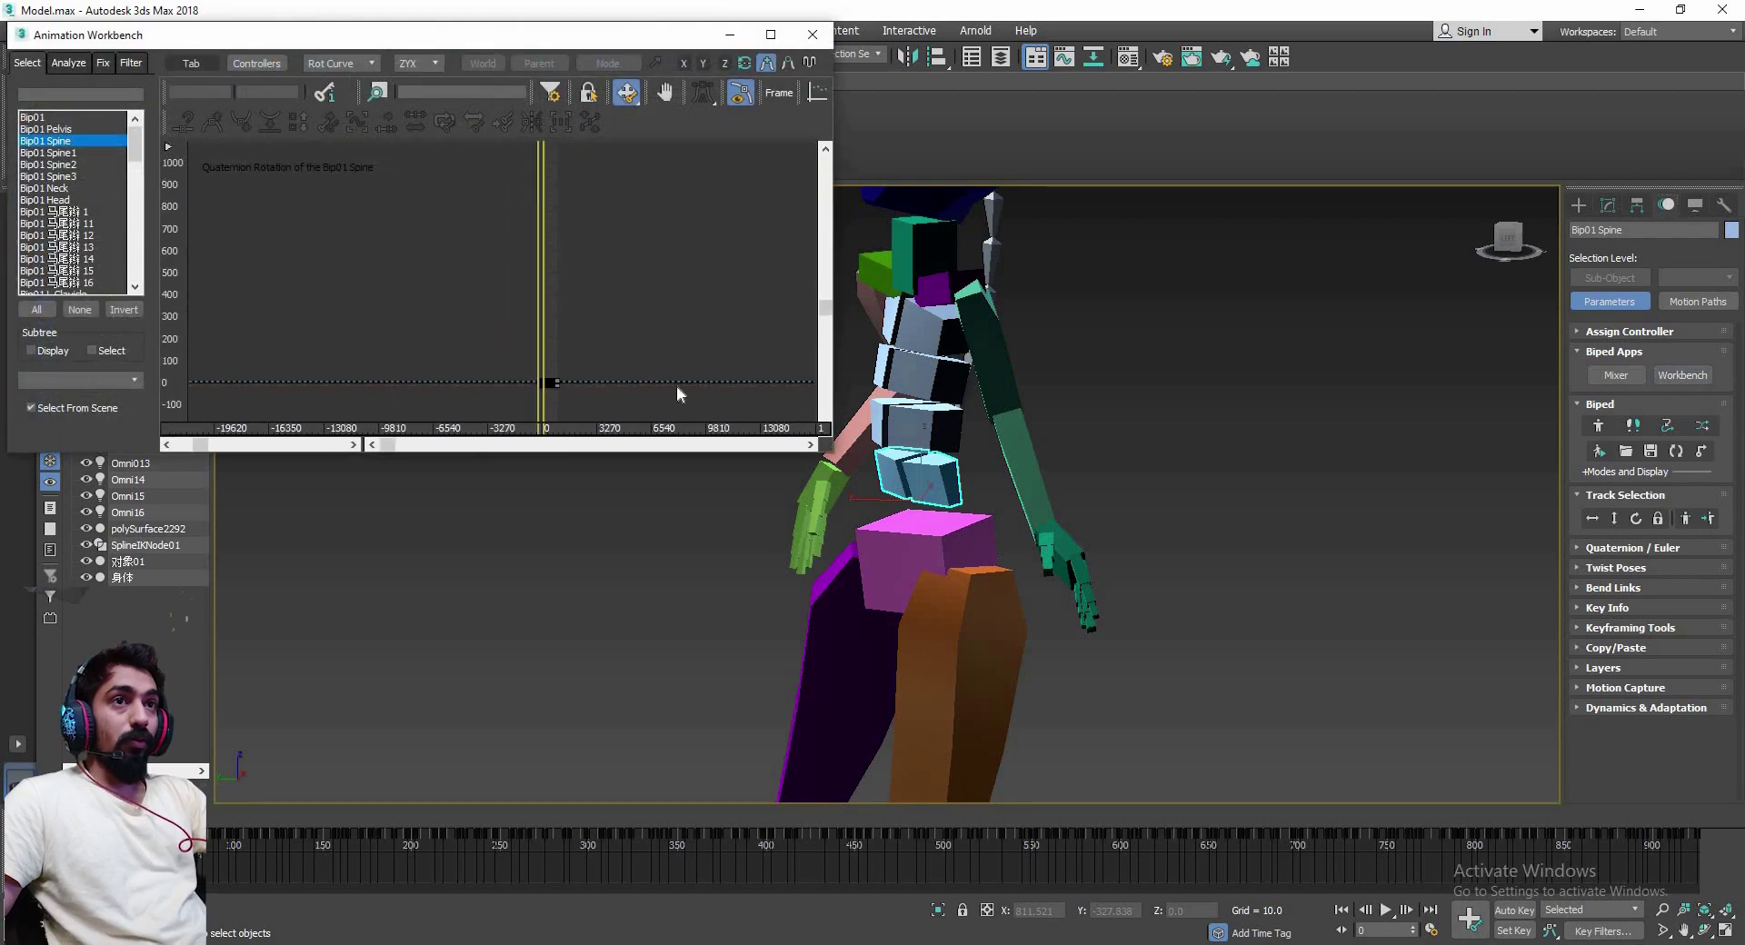
Zoom and pan the spine rotation graph to frames 380–570, then pick the pelvis and left thigh
left_click_drag(678, 390, 643, 242)
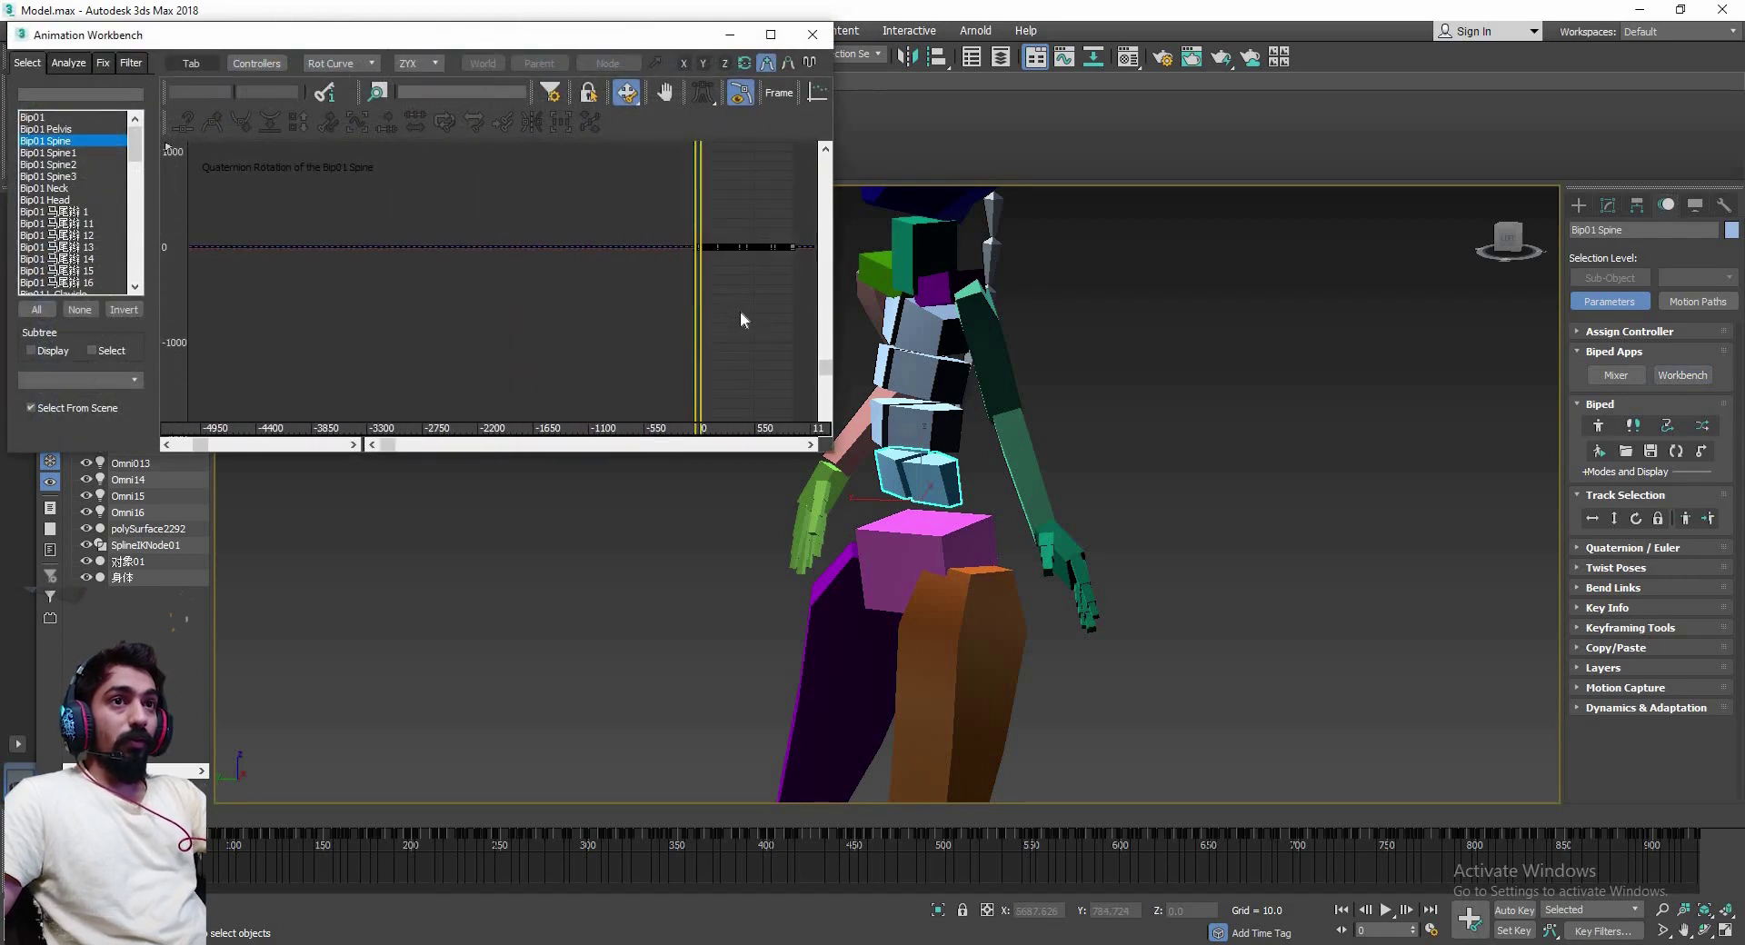
middle_click_drag(400, 288, 678, 257)
scroll(440, 210, "up", 3)
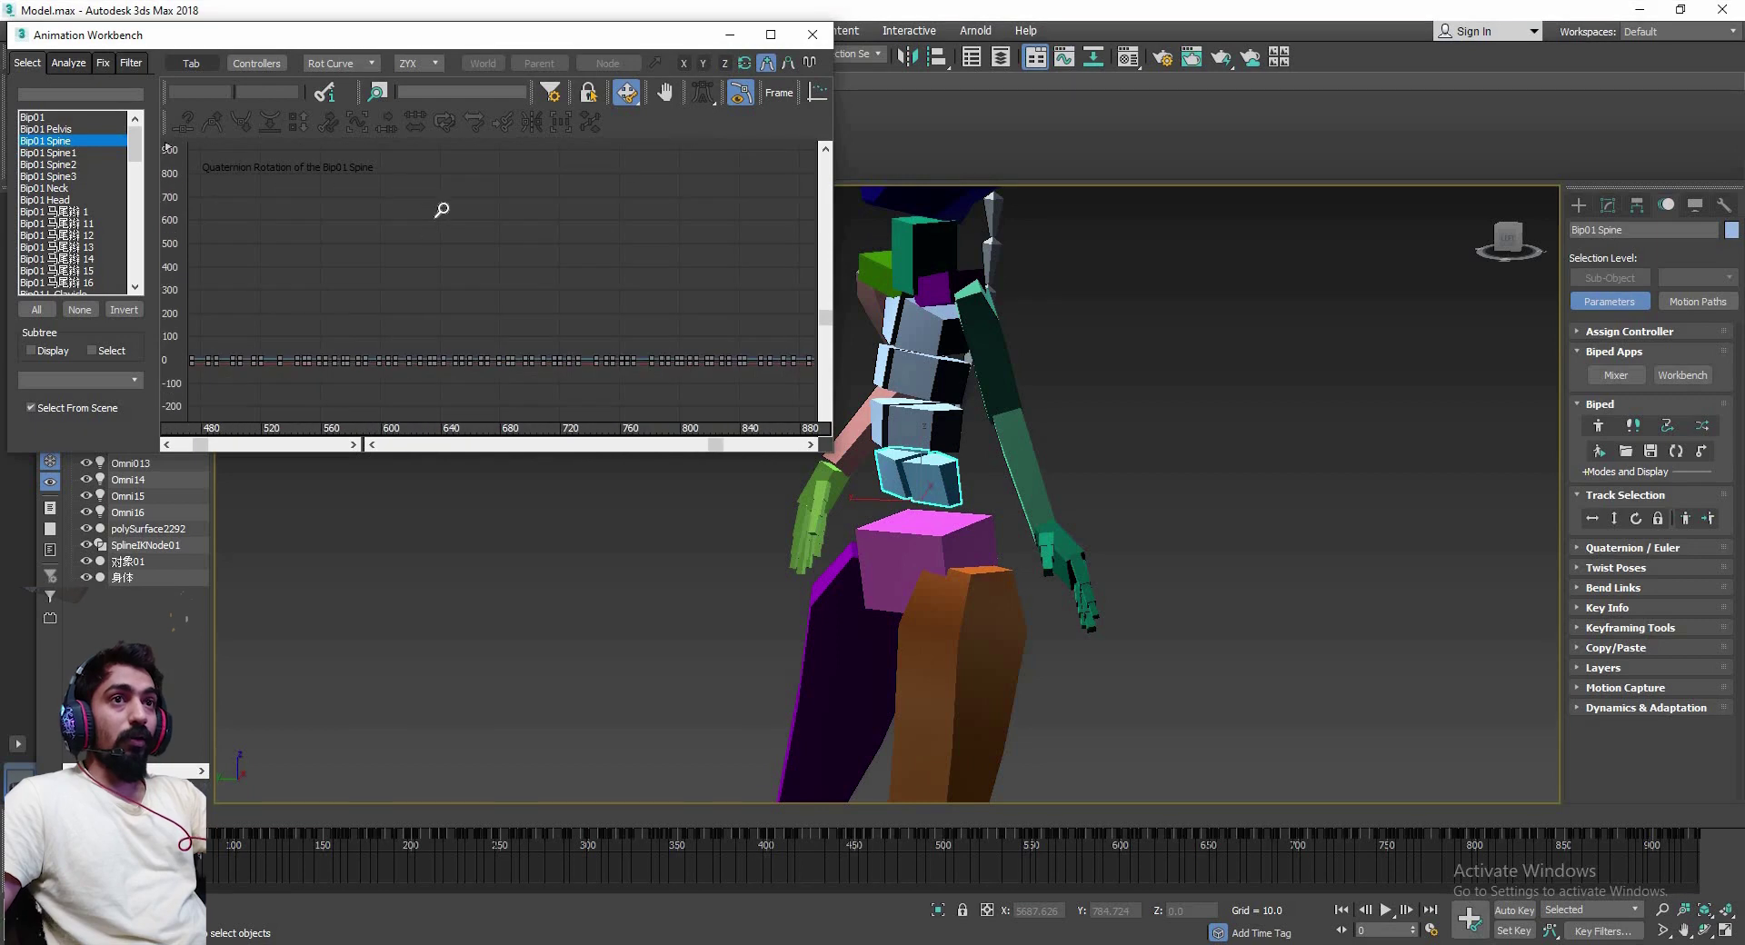
scroll(401, 291, "up", 3)
middle_click_drag(476, 333, 570, 385)
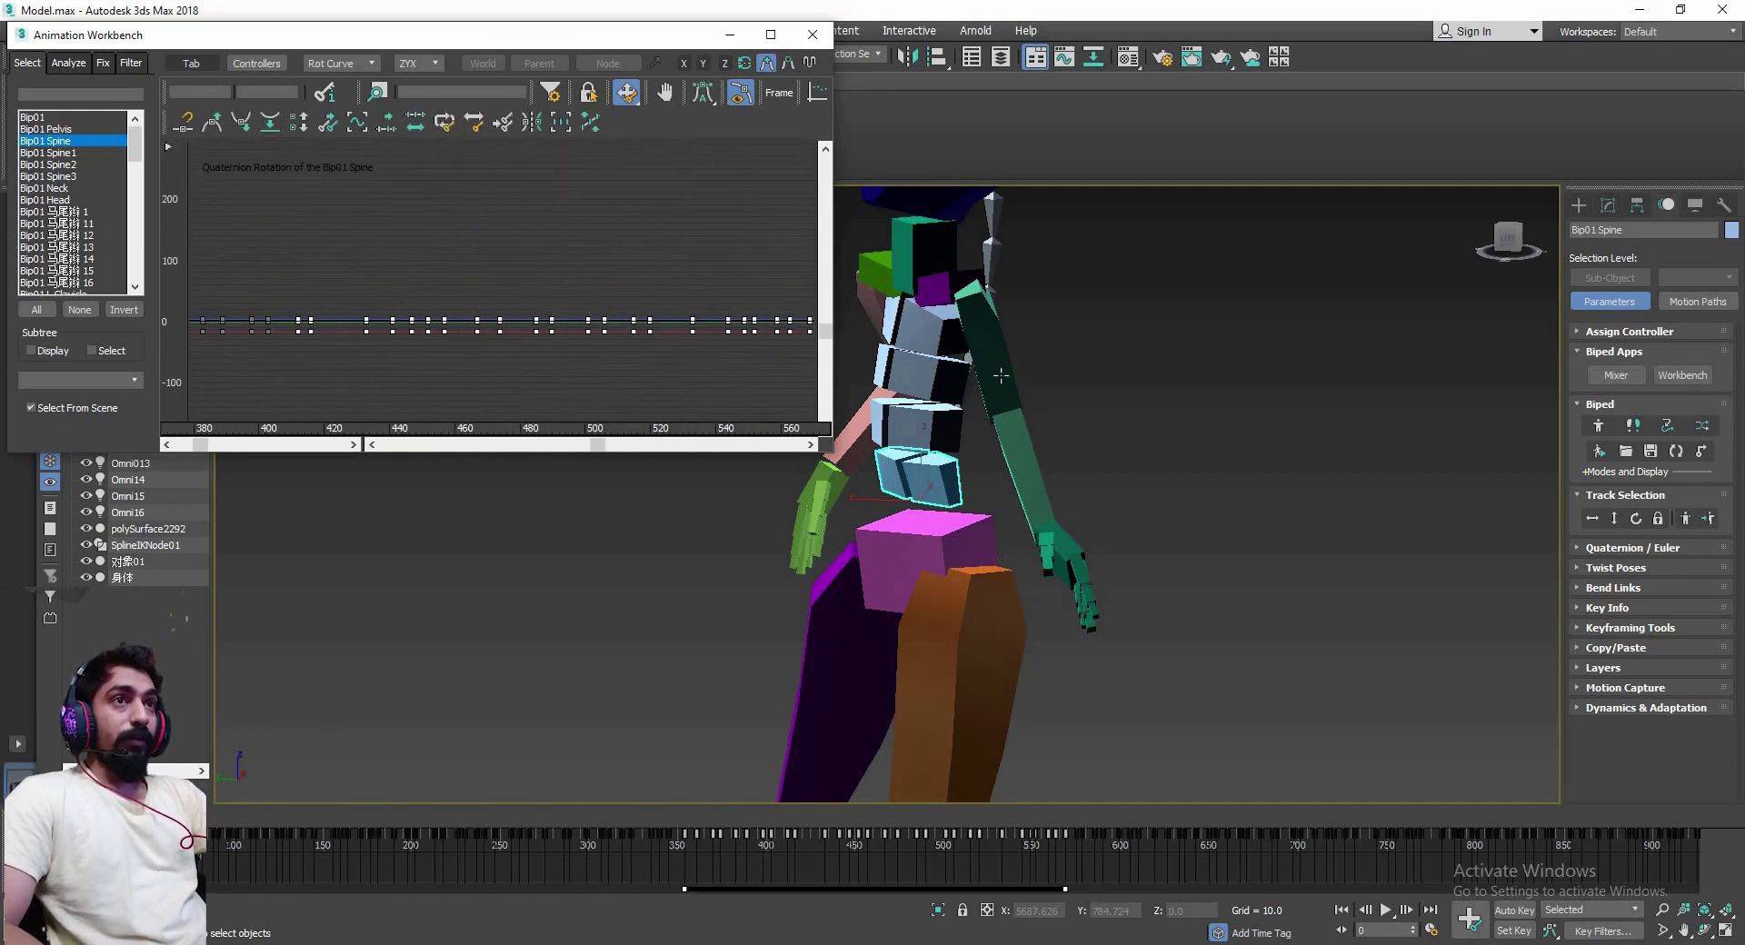
left_click(946, 551)
left_click(964, 655)
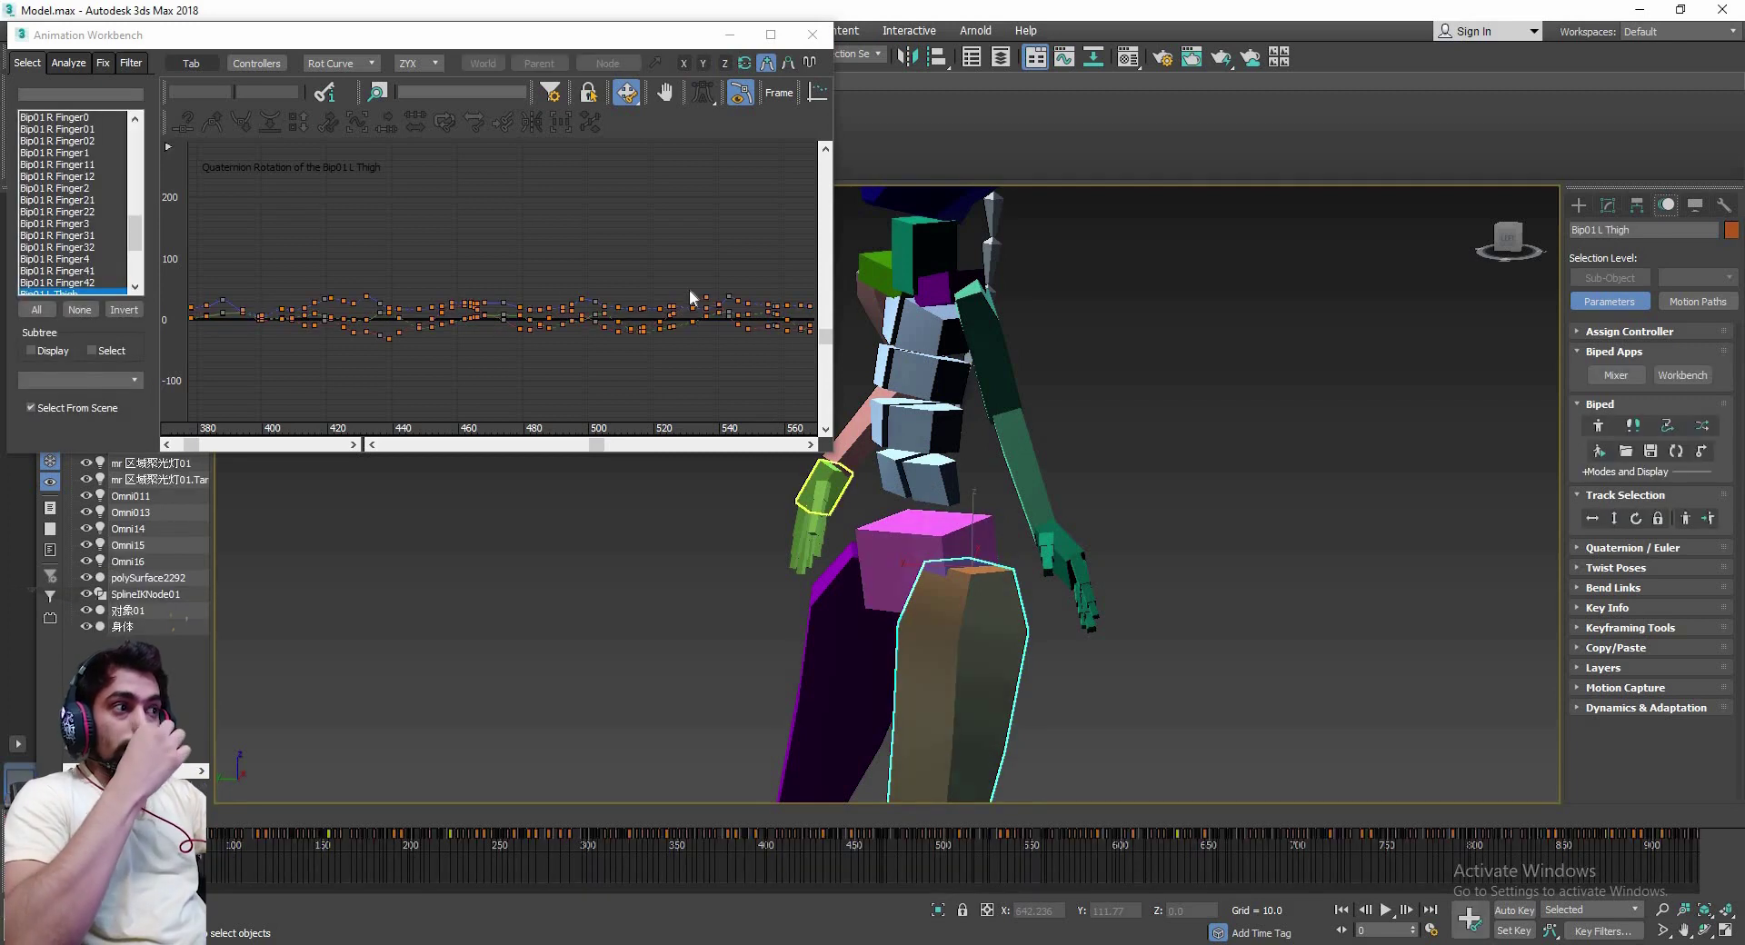
Inspect the right thigh and head curves, selecting head keys near frames 500–650
middle_click_drag(689, 287, 525, 272)
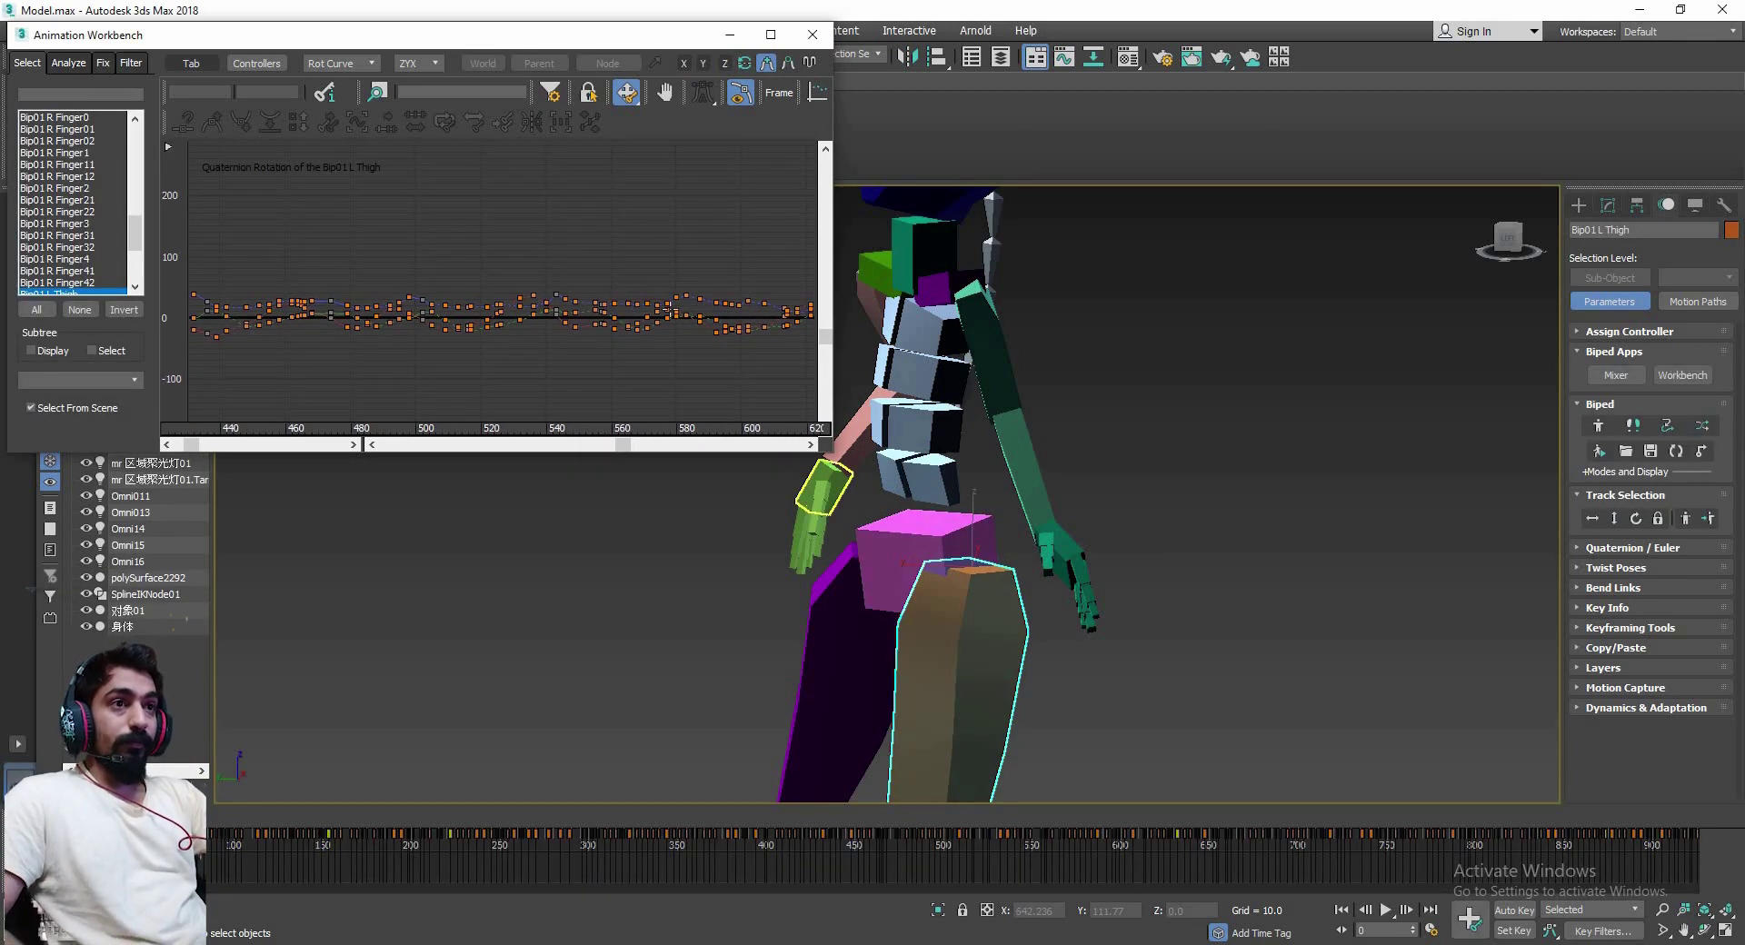
scroll(1218, 564, "down", 3)
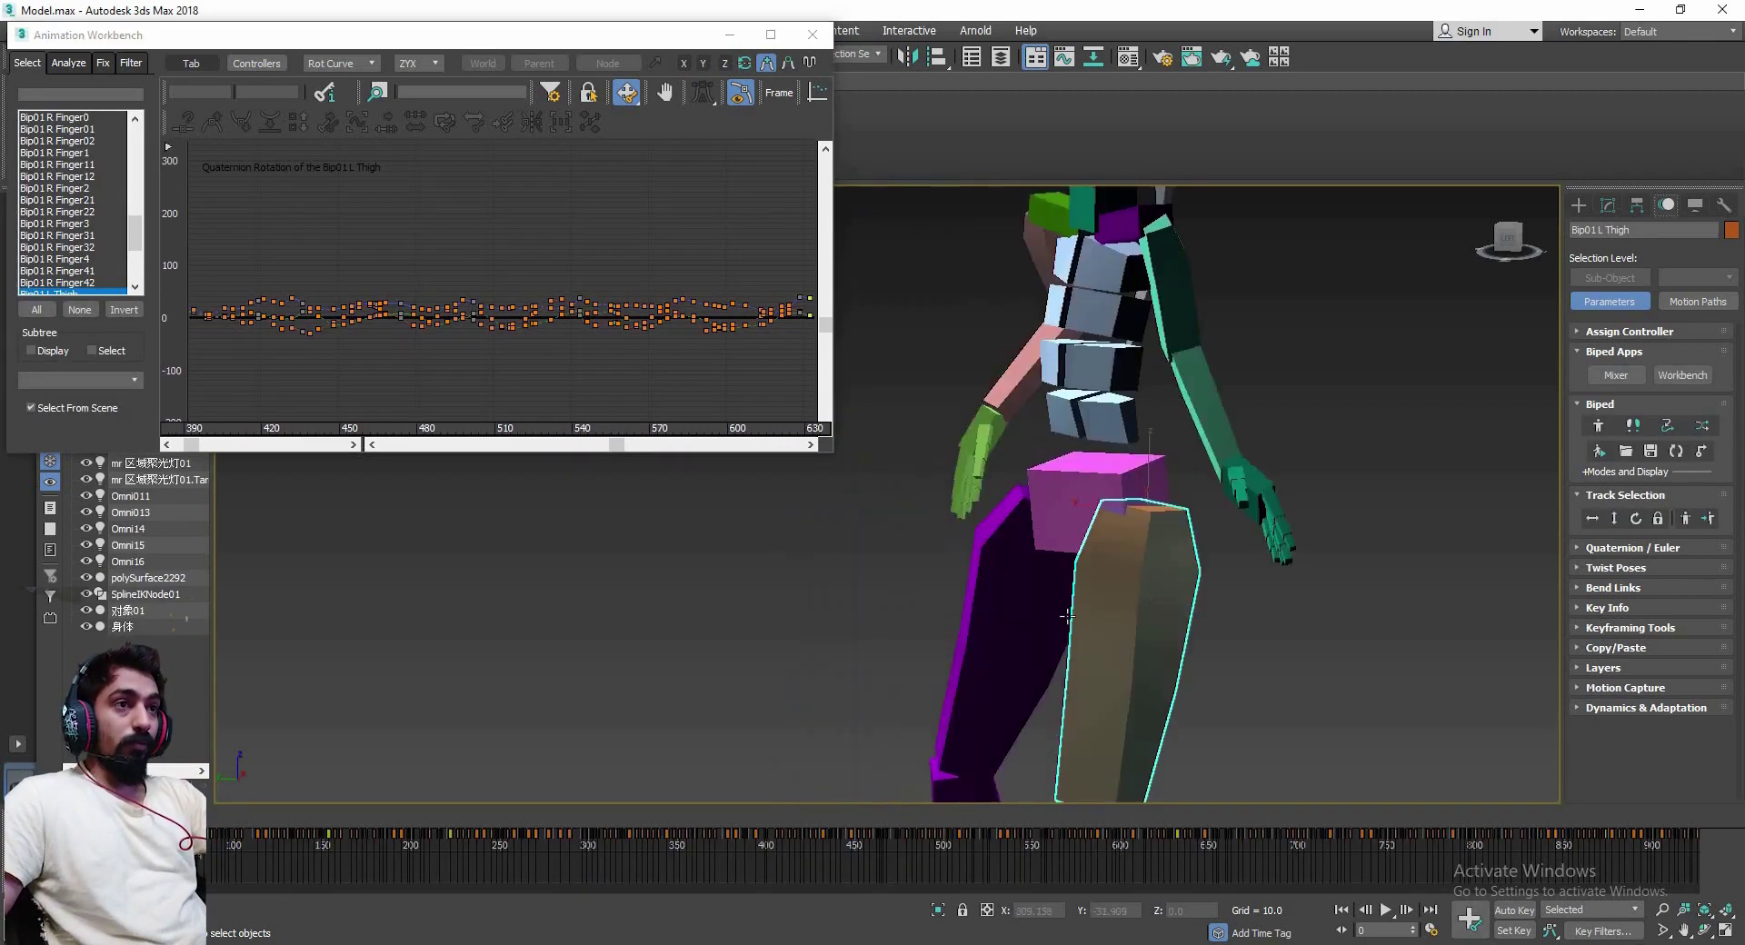
left_click(1059, 627)
middle_click_drag(1218, 612, 1182, 636, "alt")
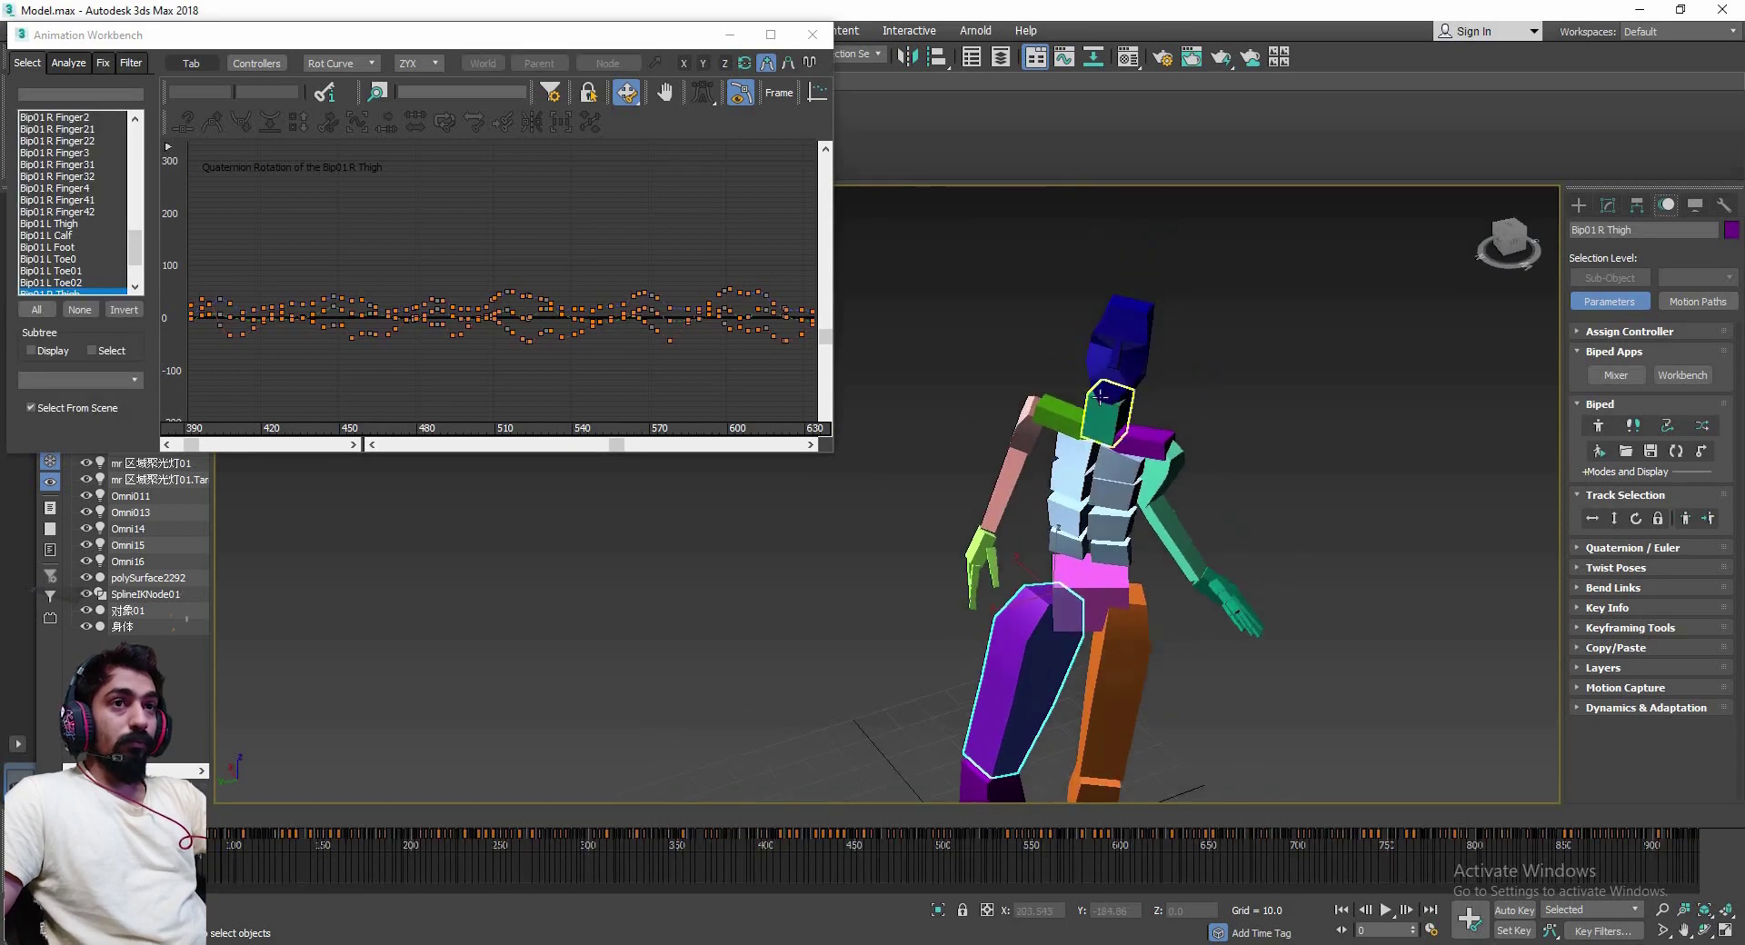
left_click(1120, 341)
scroll(517, 394, "down", 3)
left_click_drag(706, 271, 545, 366)
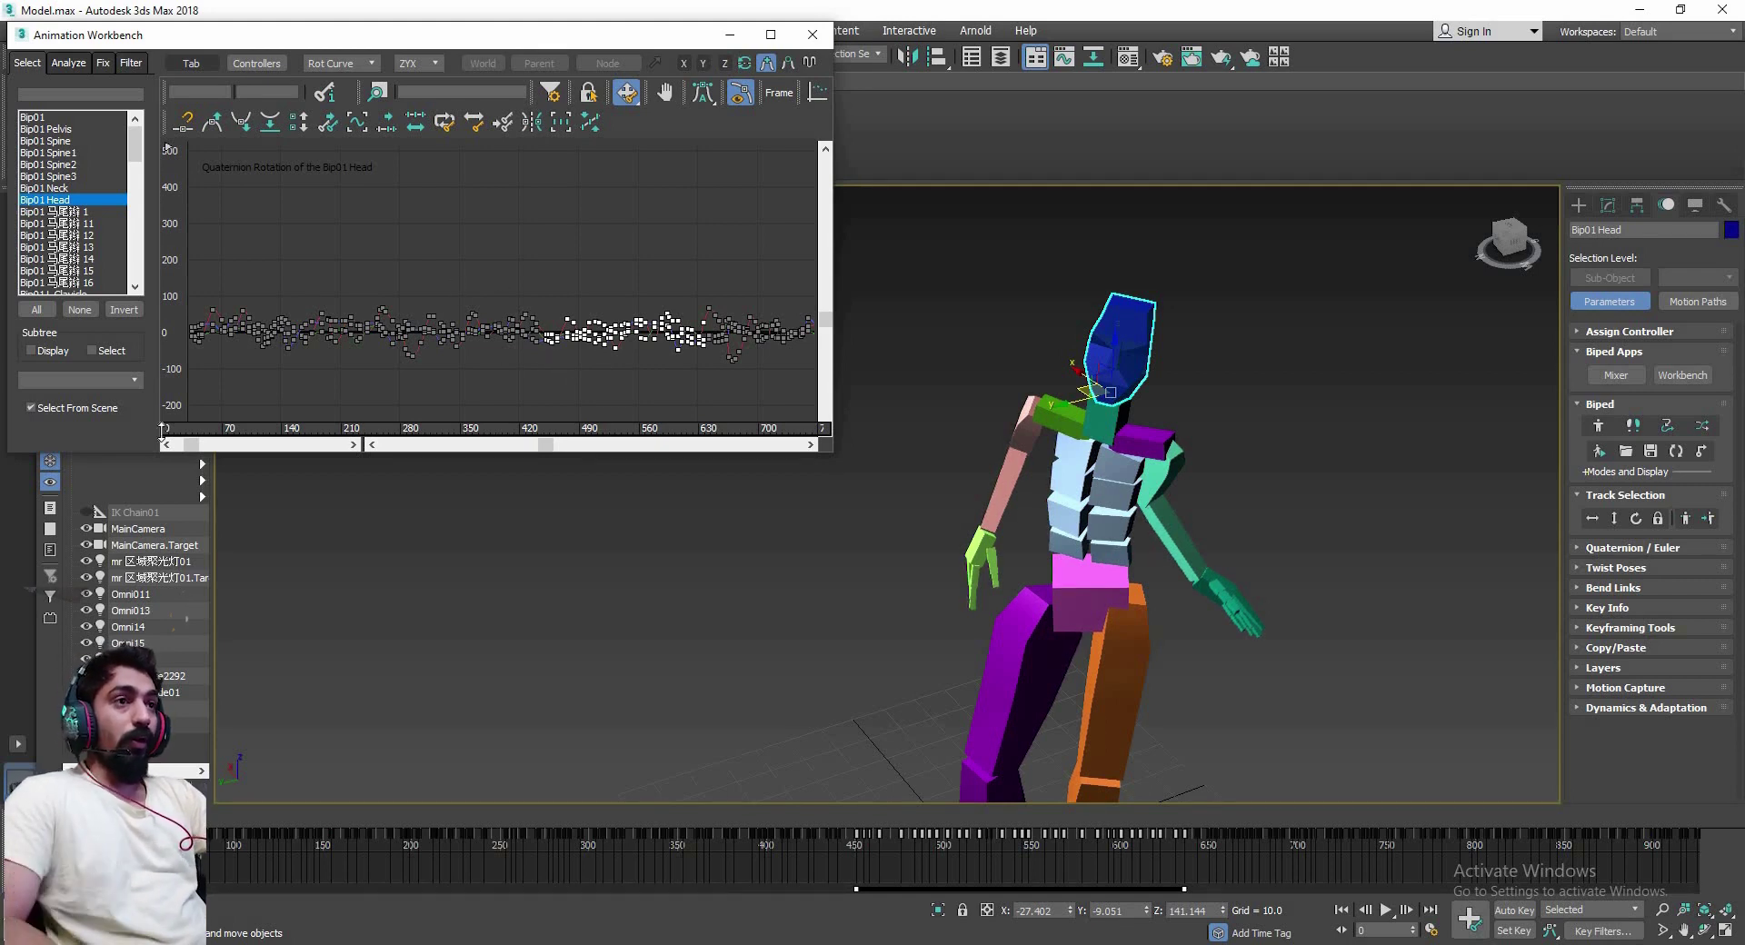
Check the spine, pelvis, right-hand finger and right thigh curves, then close the Workbench
left_click(1060, 561)
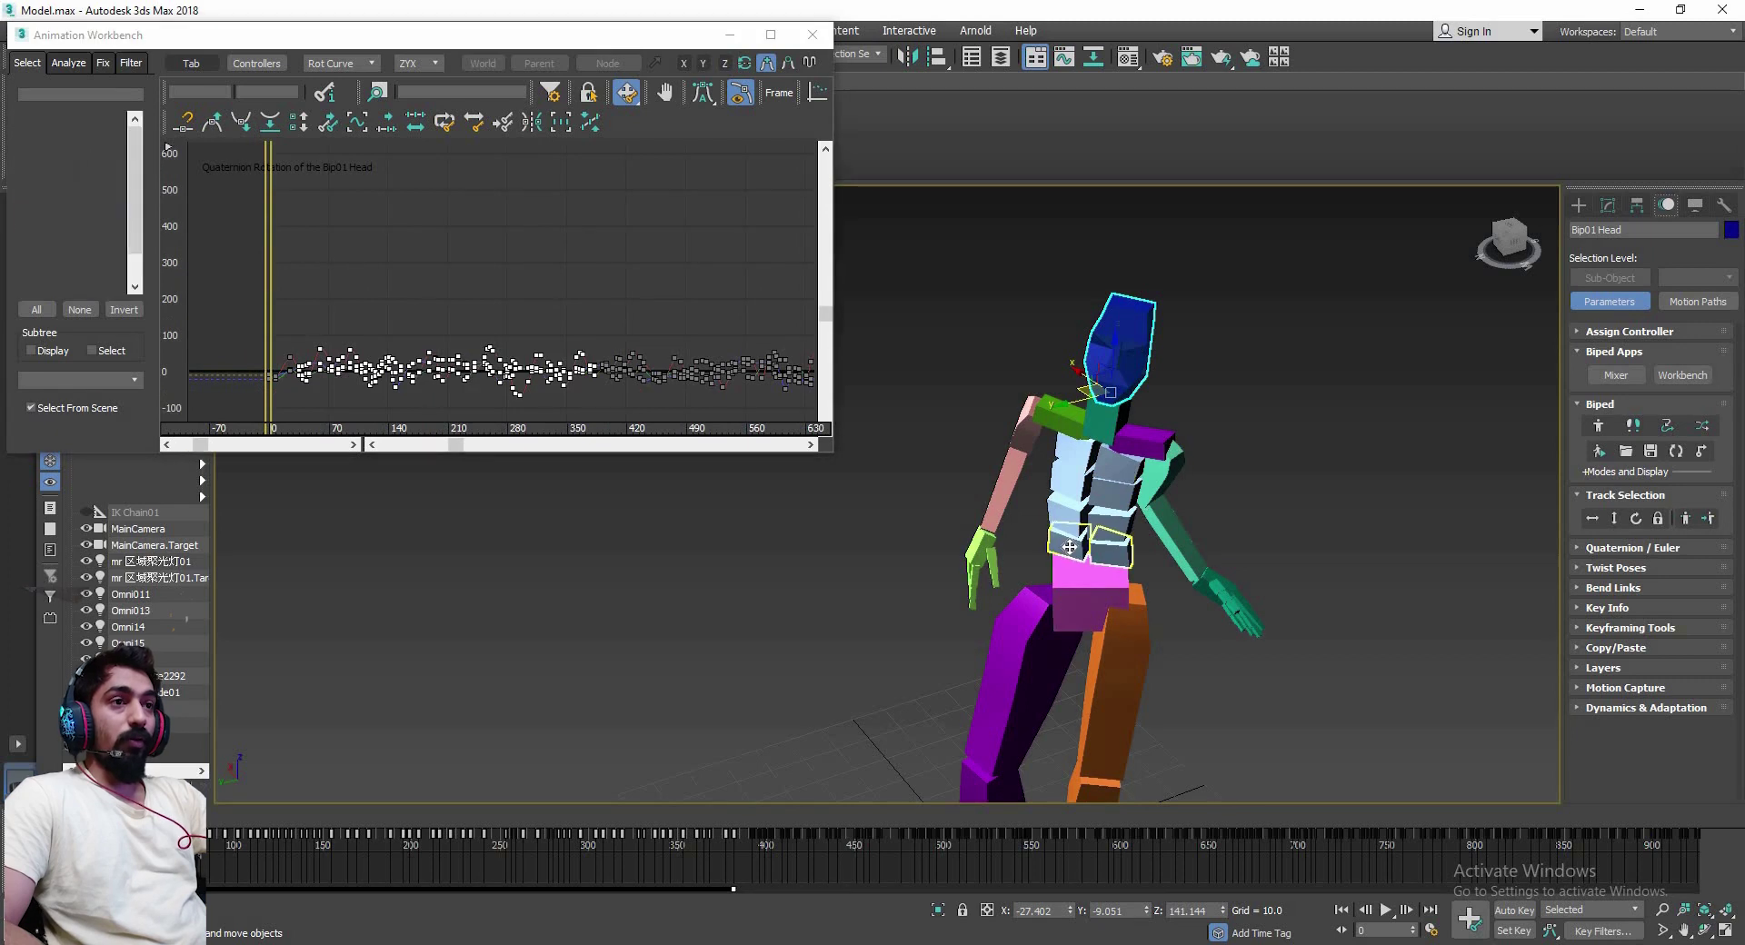
left_click(1077, 598)
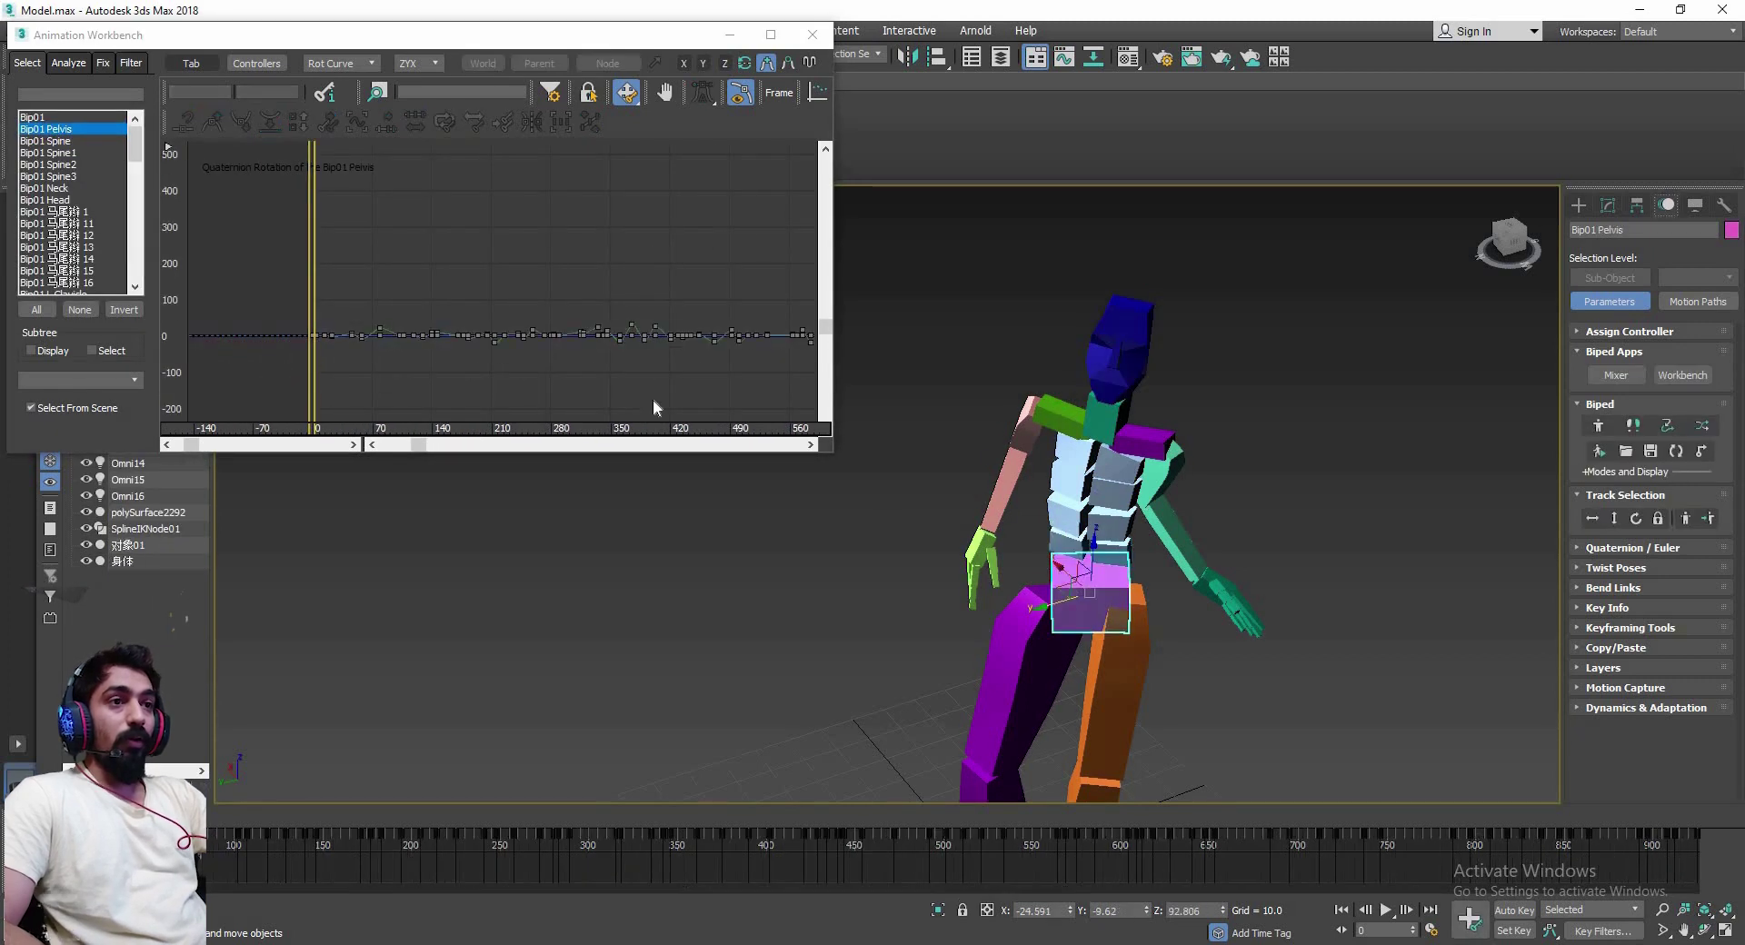
left_click(988, 664)
left_click(973, 573)
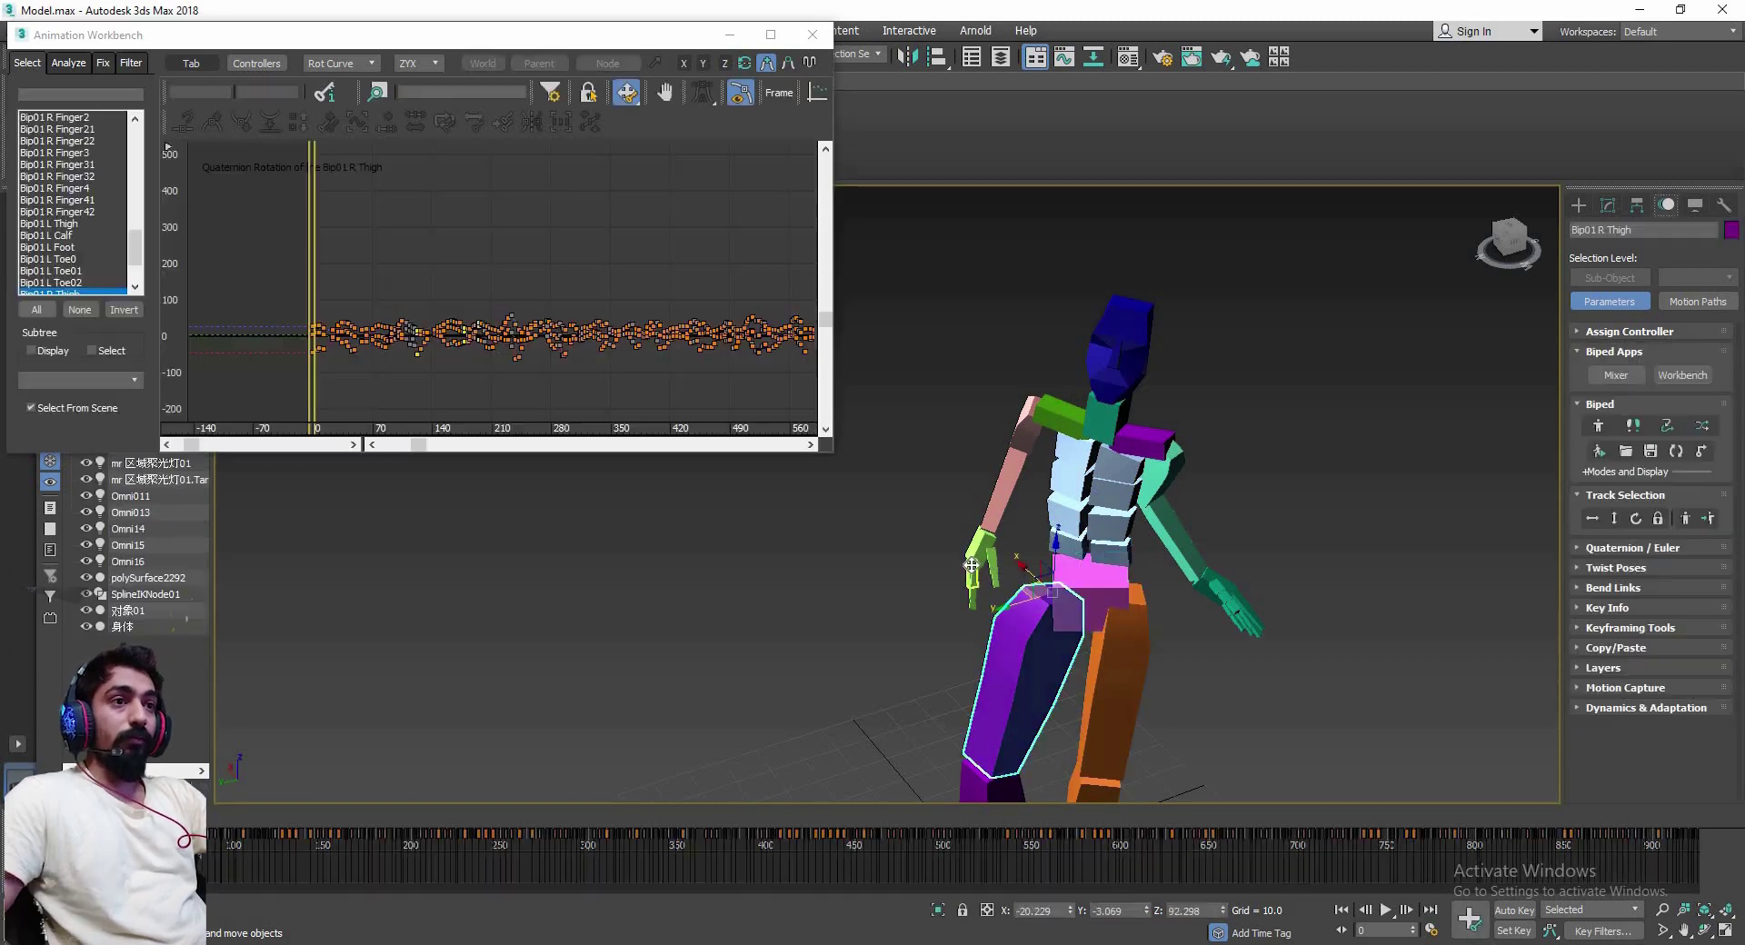
left_click(1014, 647)
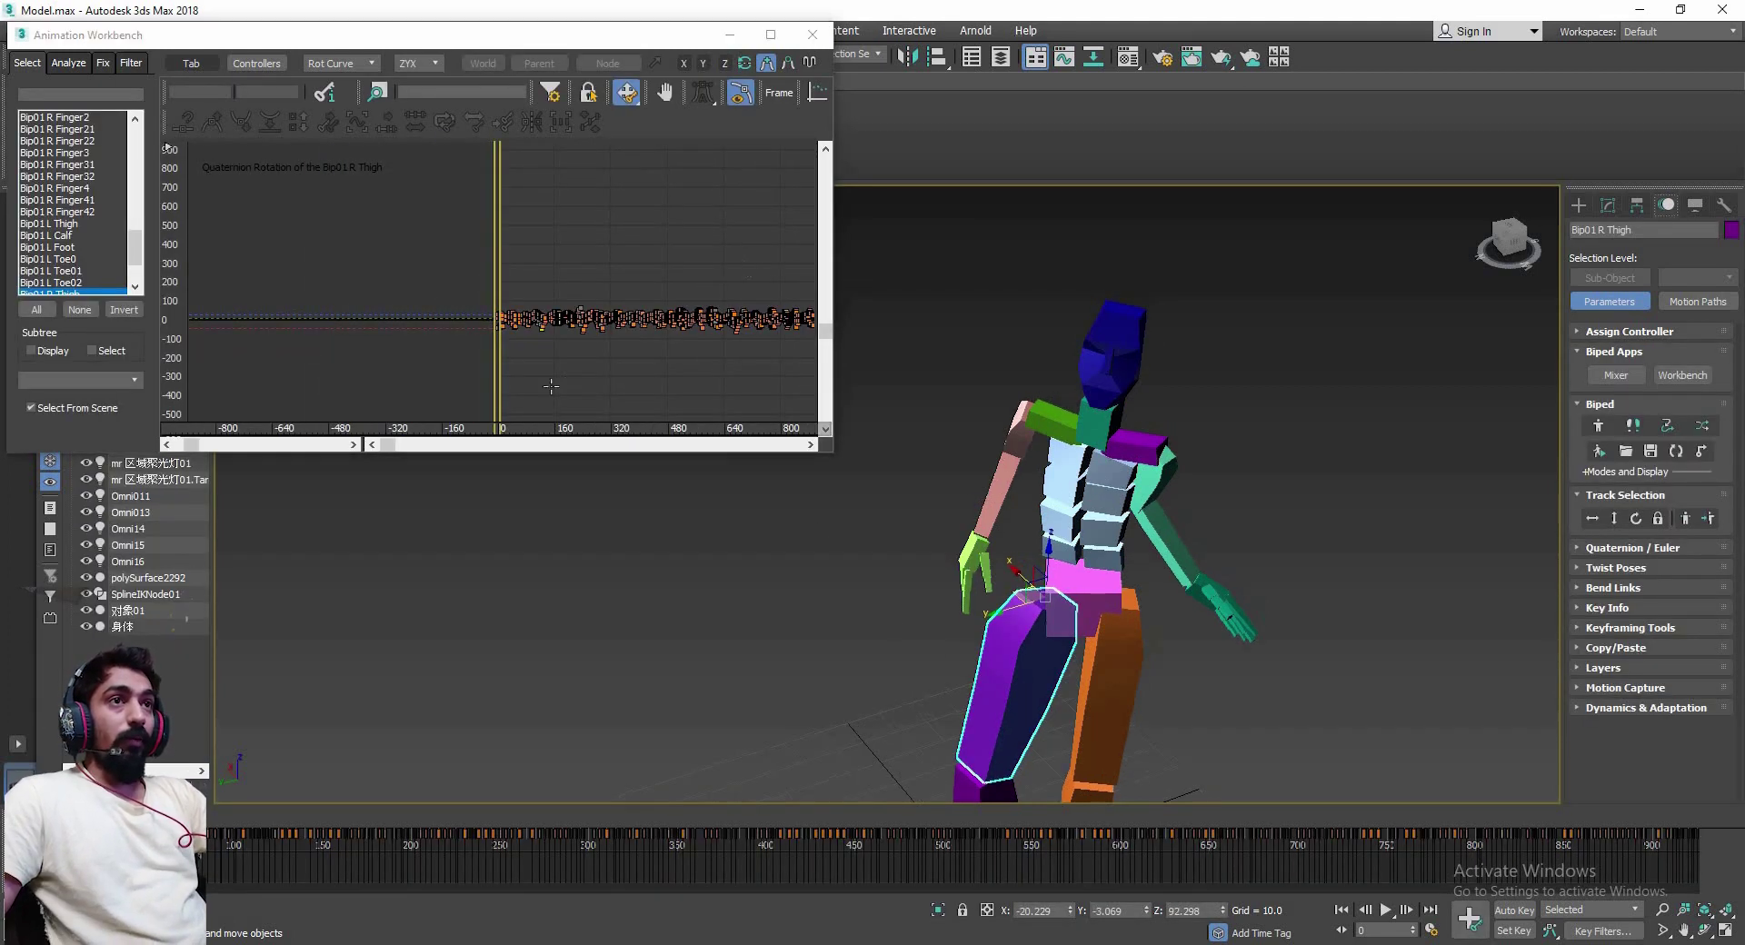
left_click(812, 35)
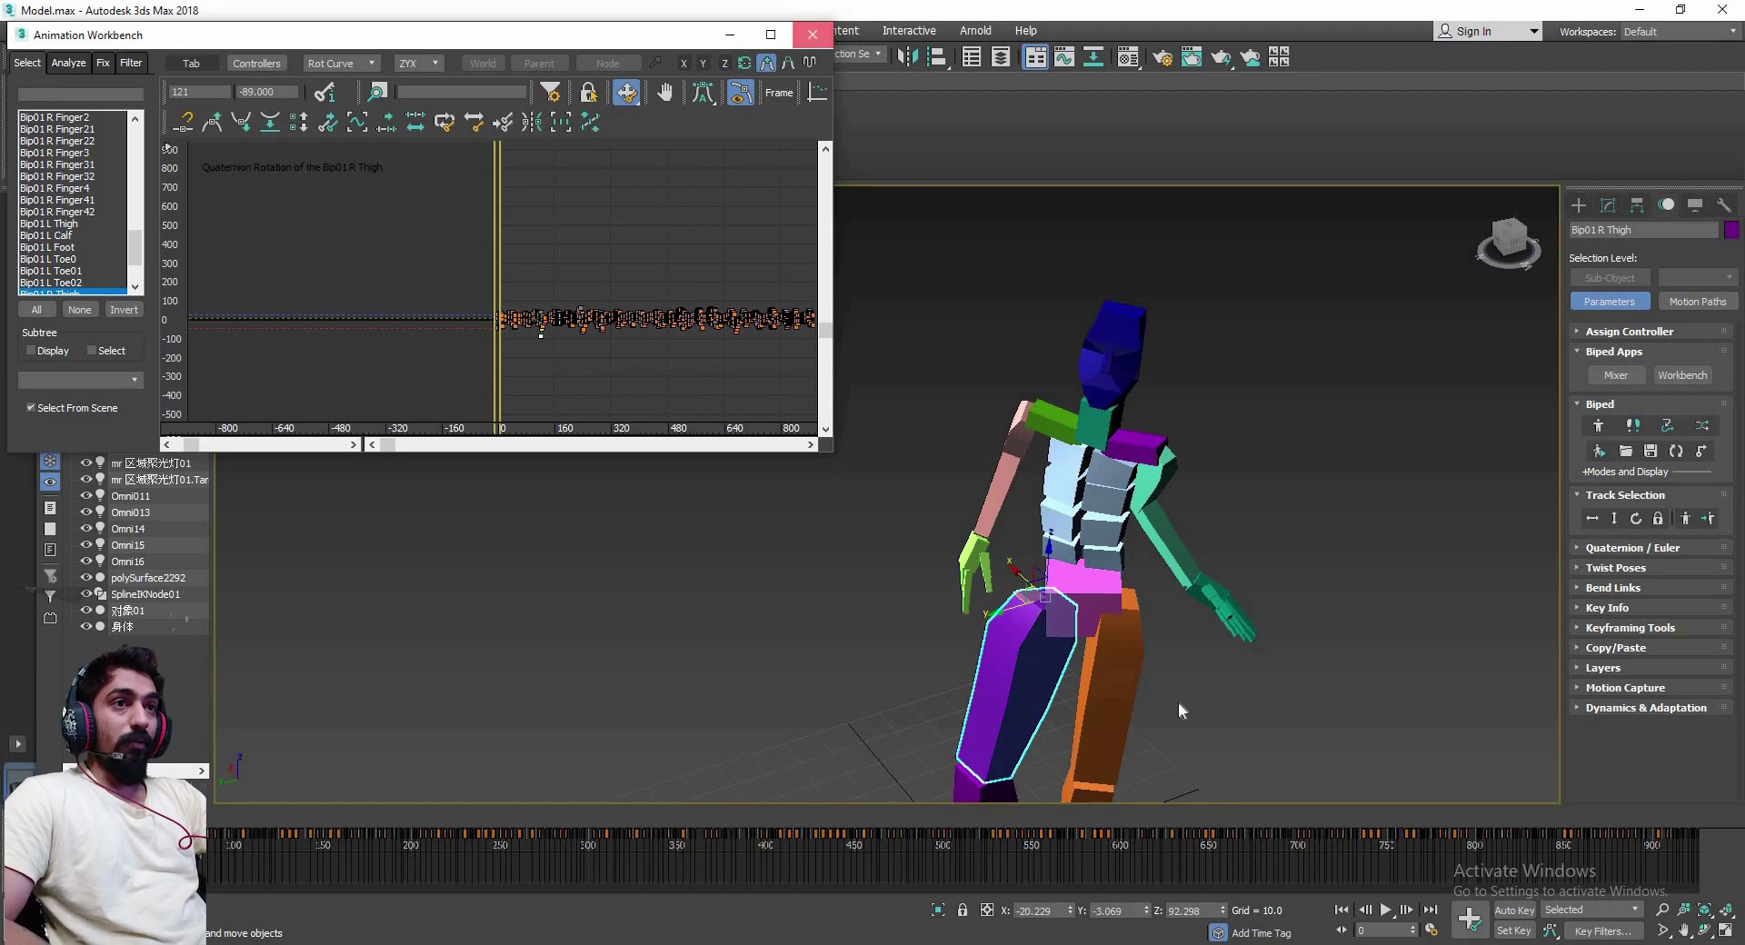
Select all 66 objects, deselect, pick Bip01 L Thigh, and switch to the Display panel
key("ctrl+a")
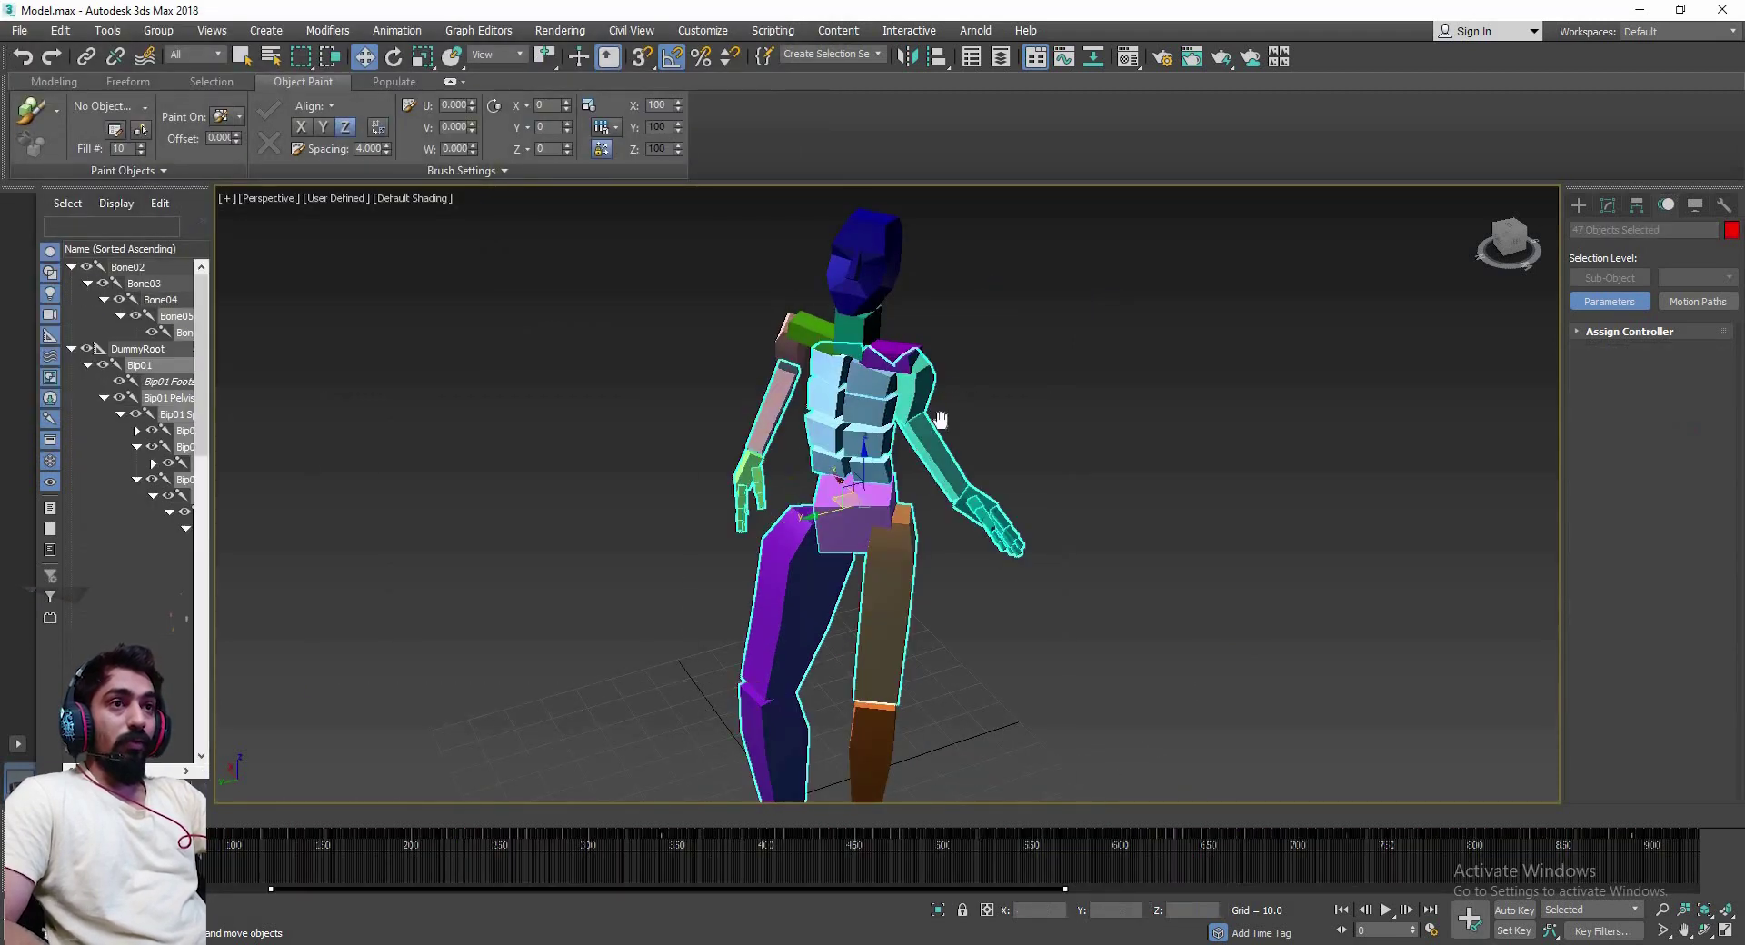
key("ctrl+a")
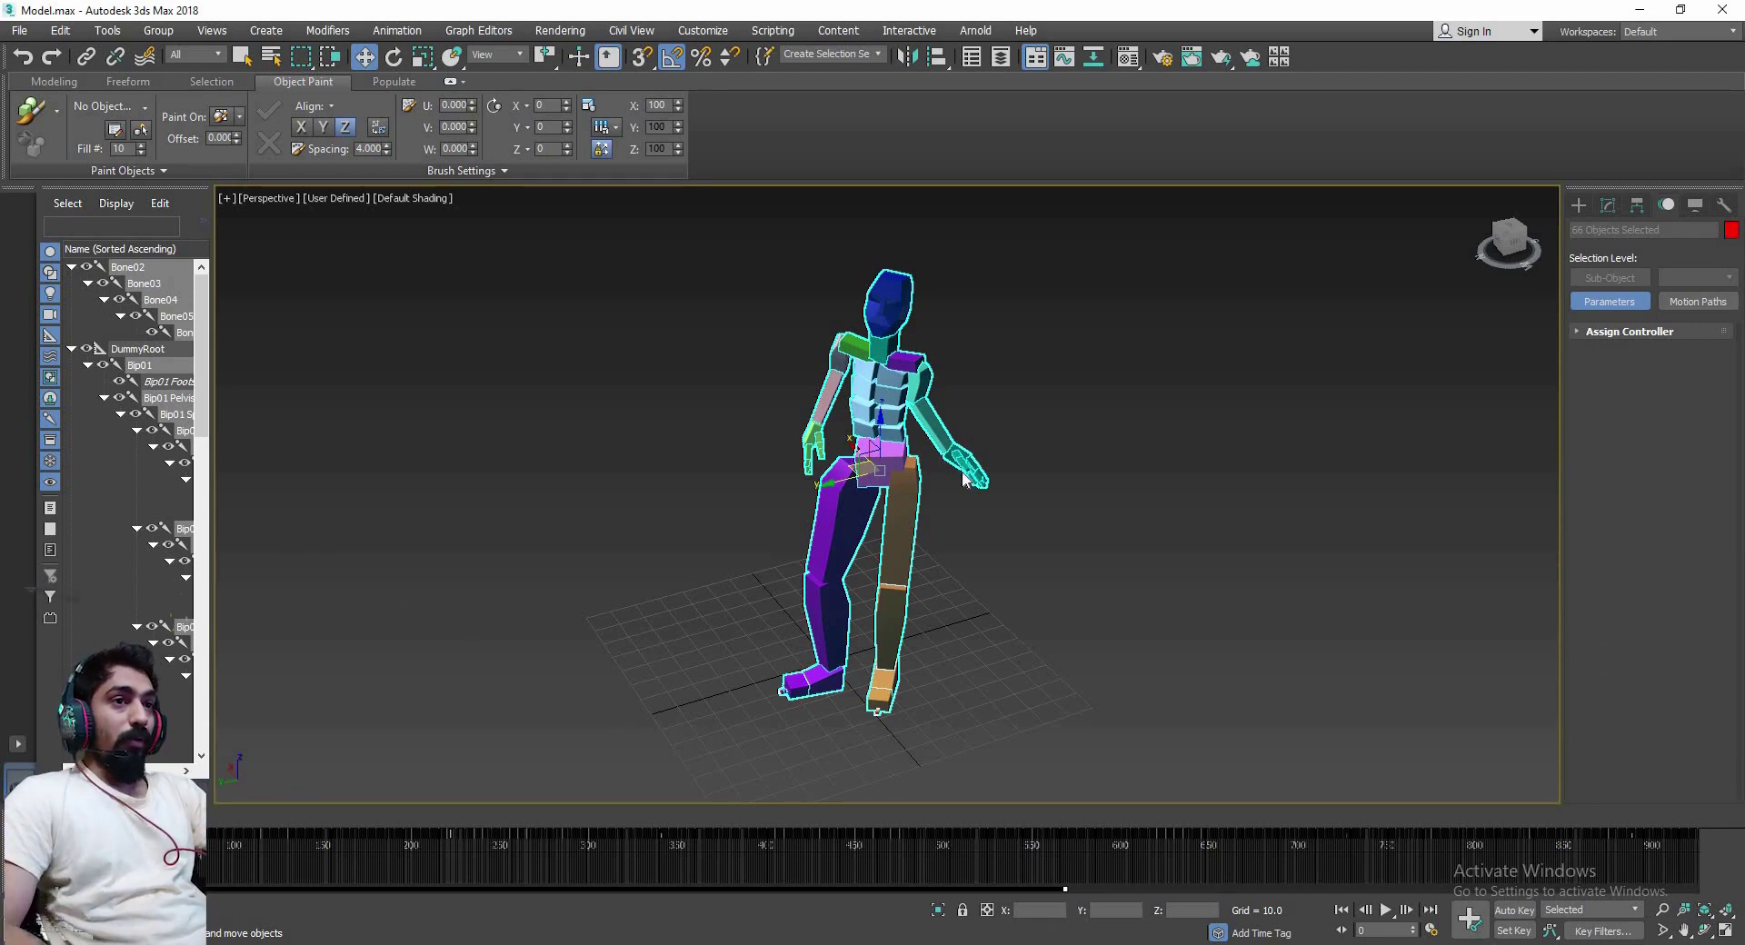
left_click(962, 504)
left_click(905, 518)
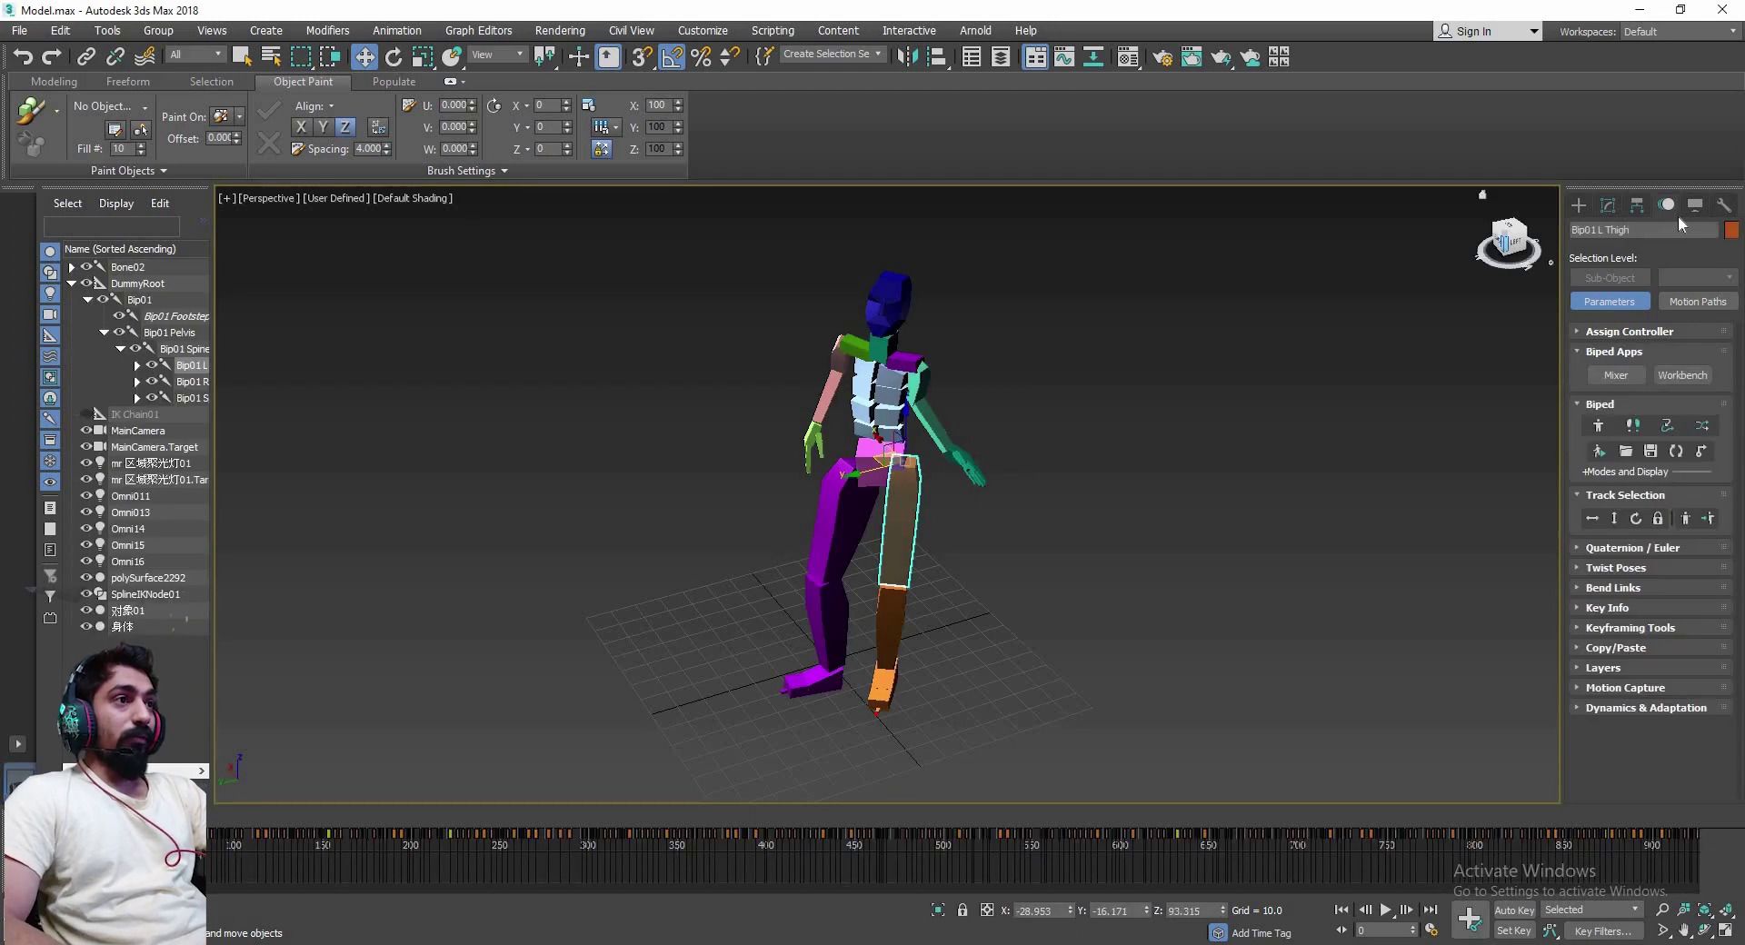
left_click(1696, 207)
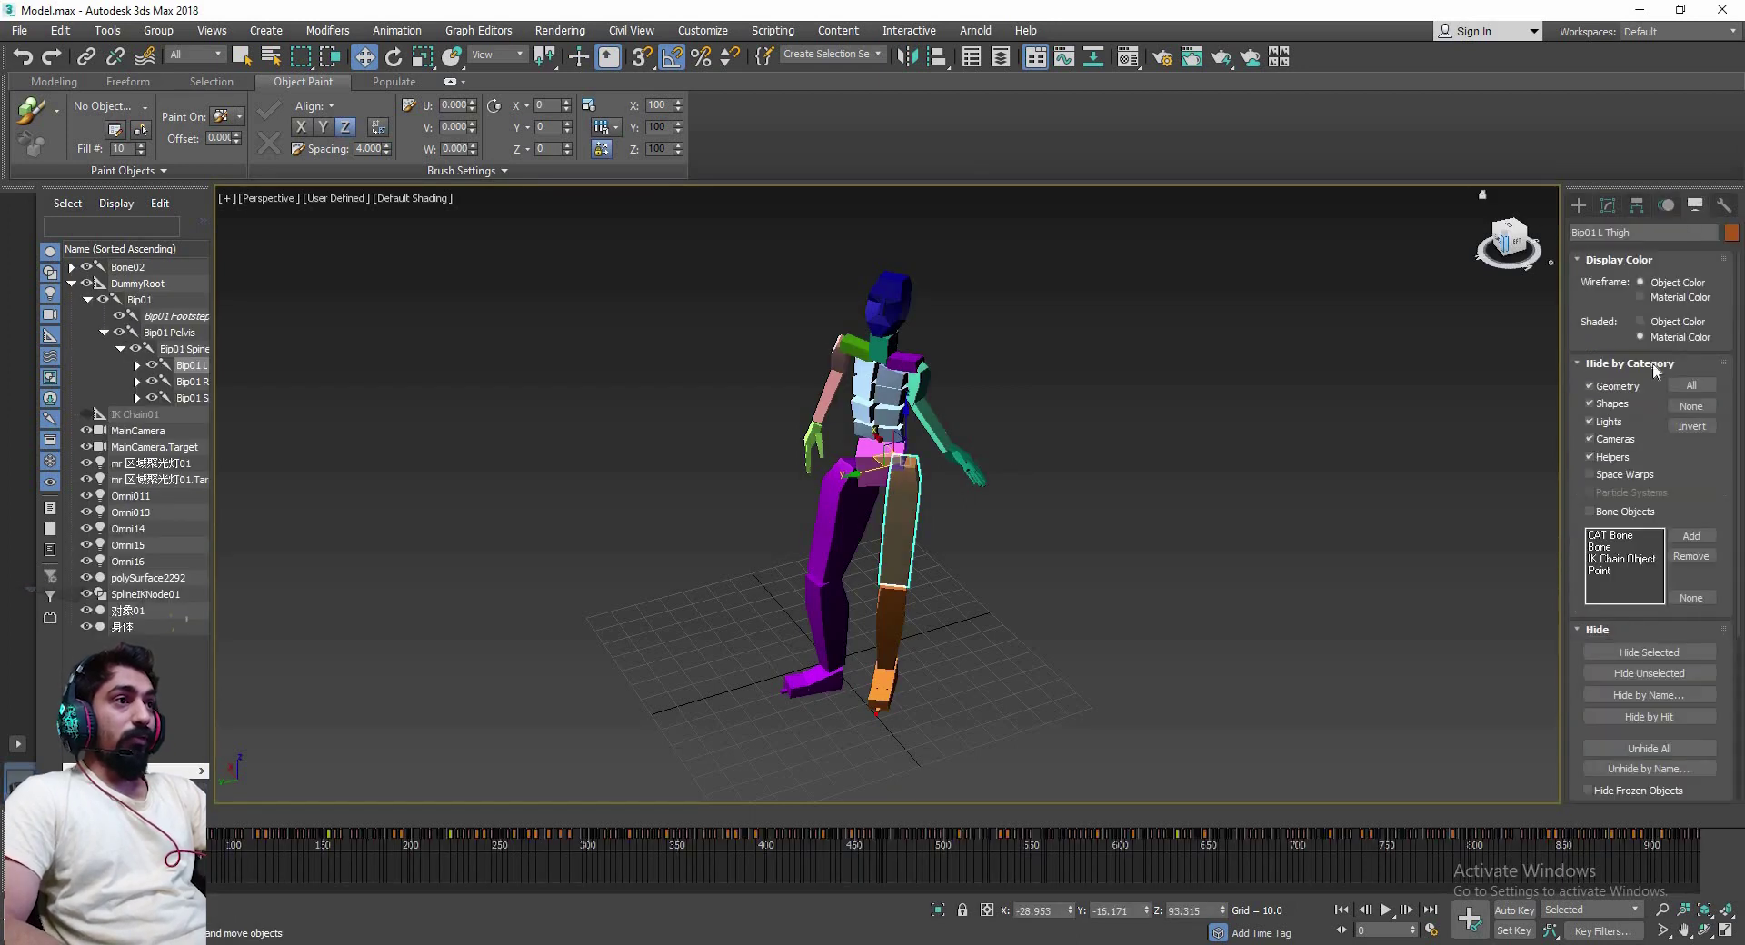
Unhide geometry, hide bone objects, and select the nurse's dress and shoes
left_click(1590, 389)
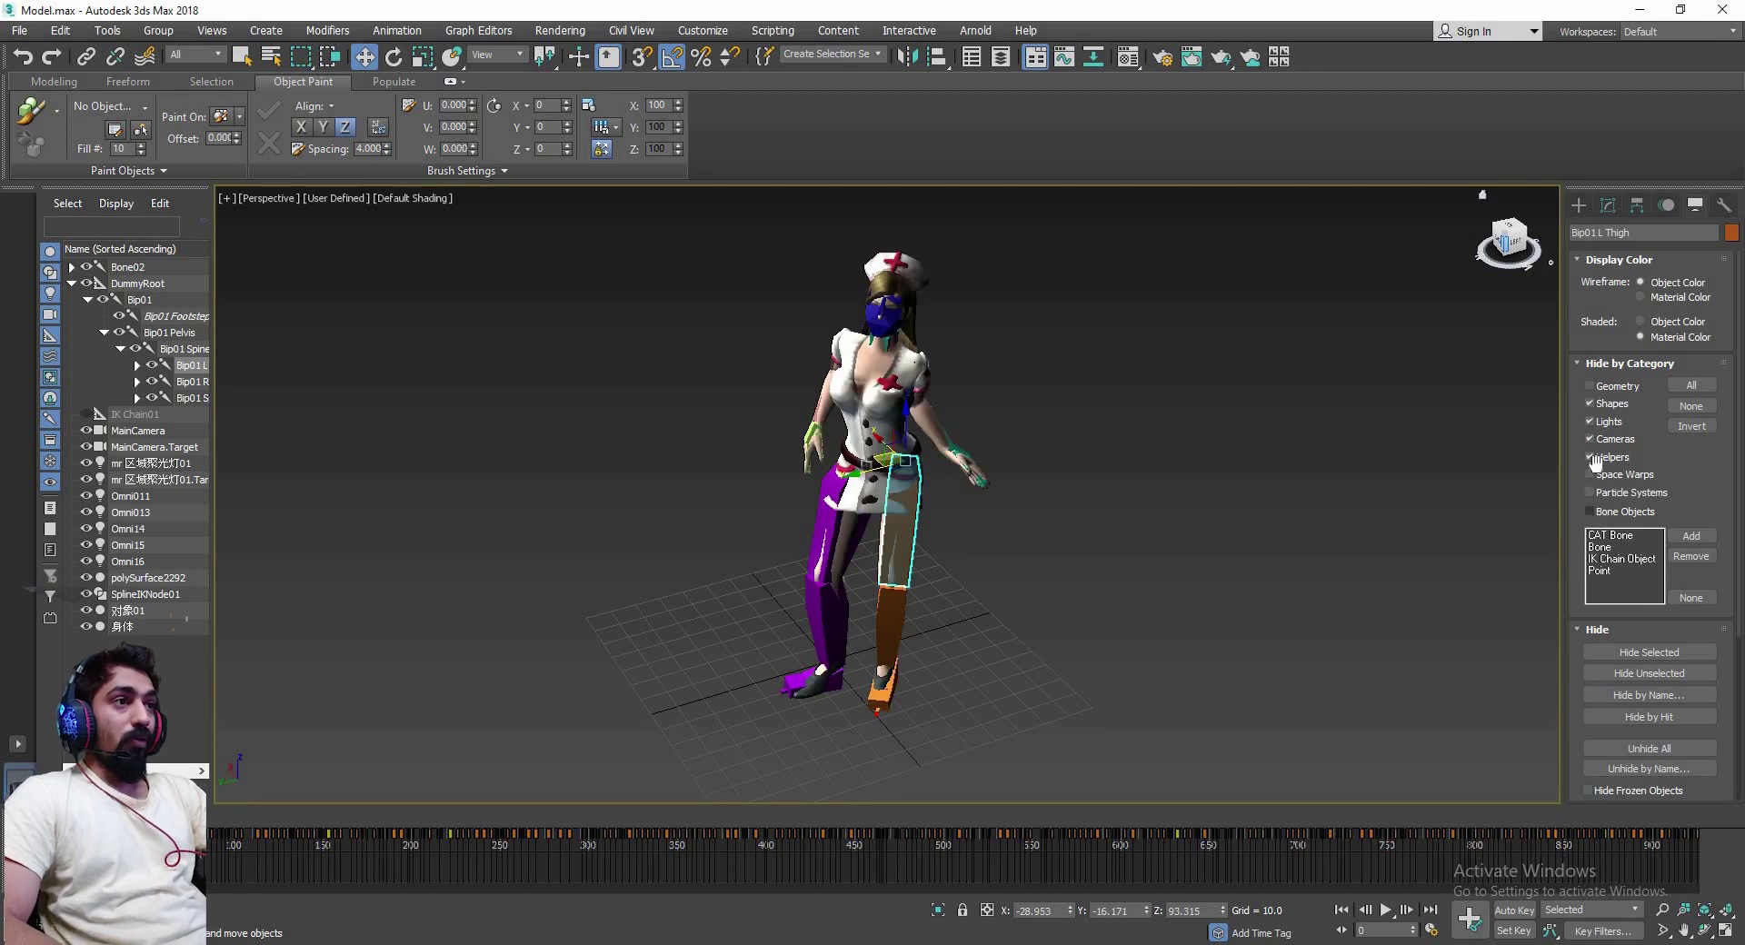
left_click(1590, 511)
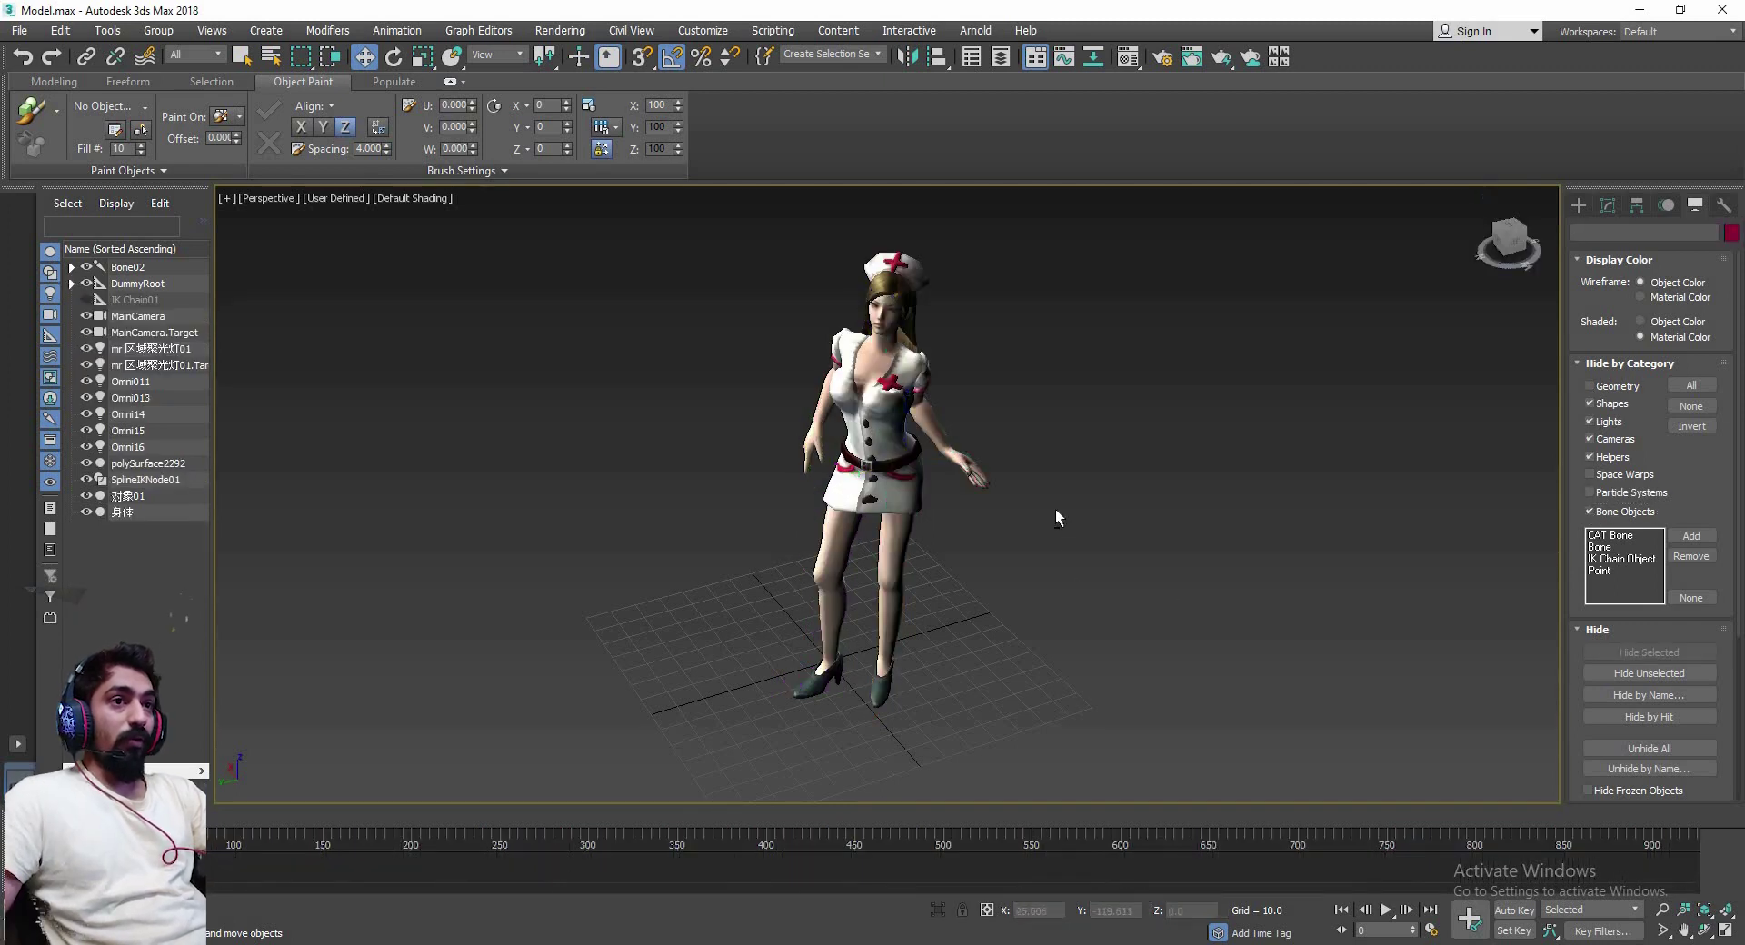
left_click(879, 408)
middle_click_drag(936, 505, 940, 451, "alt")
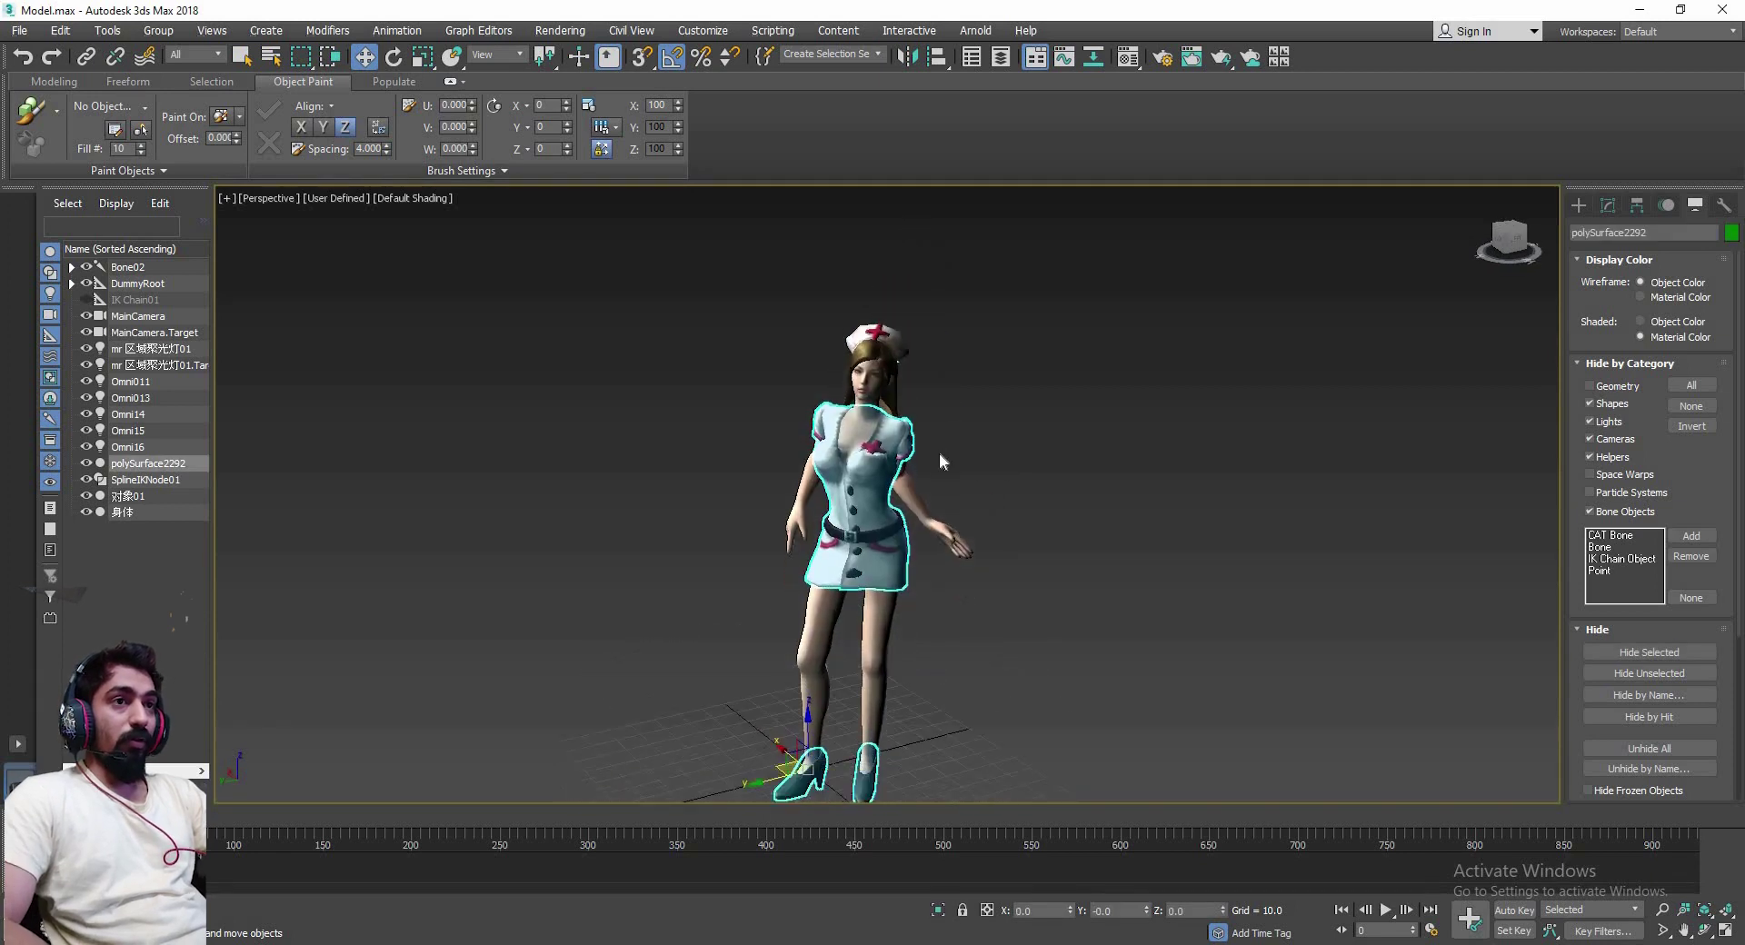
Play the nurse's animation, stop it, and drag the time slider back to frame 0
key("slash")
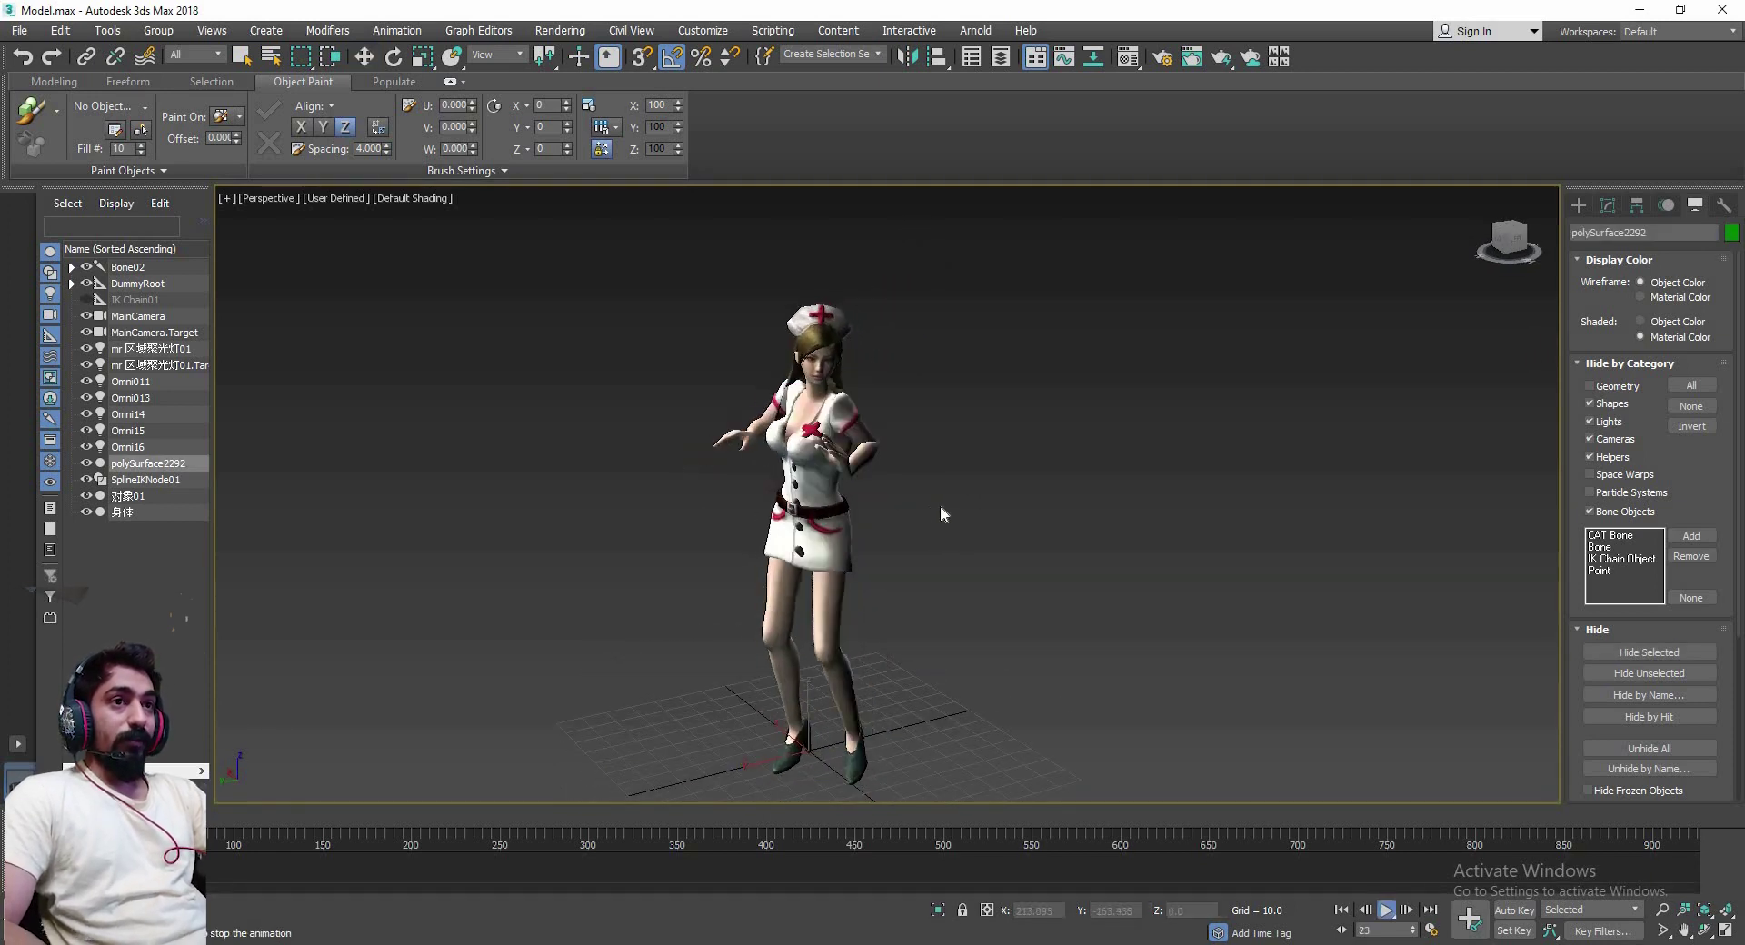
middle_click_drag(938, 411, 1045, 409)
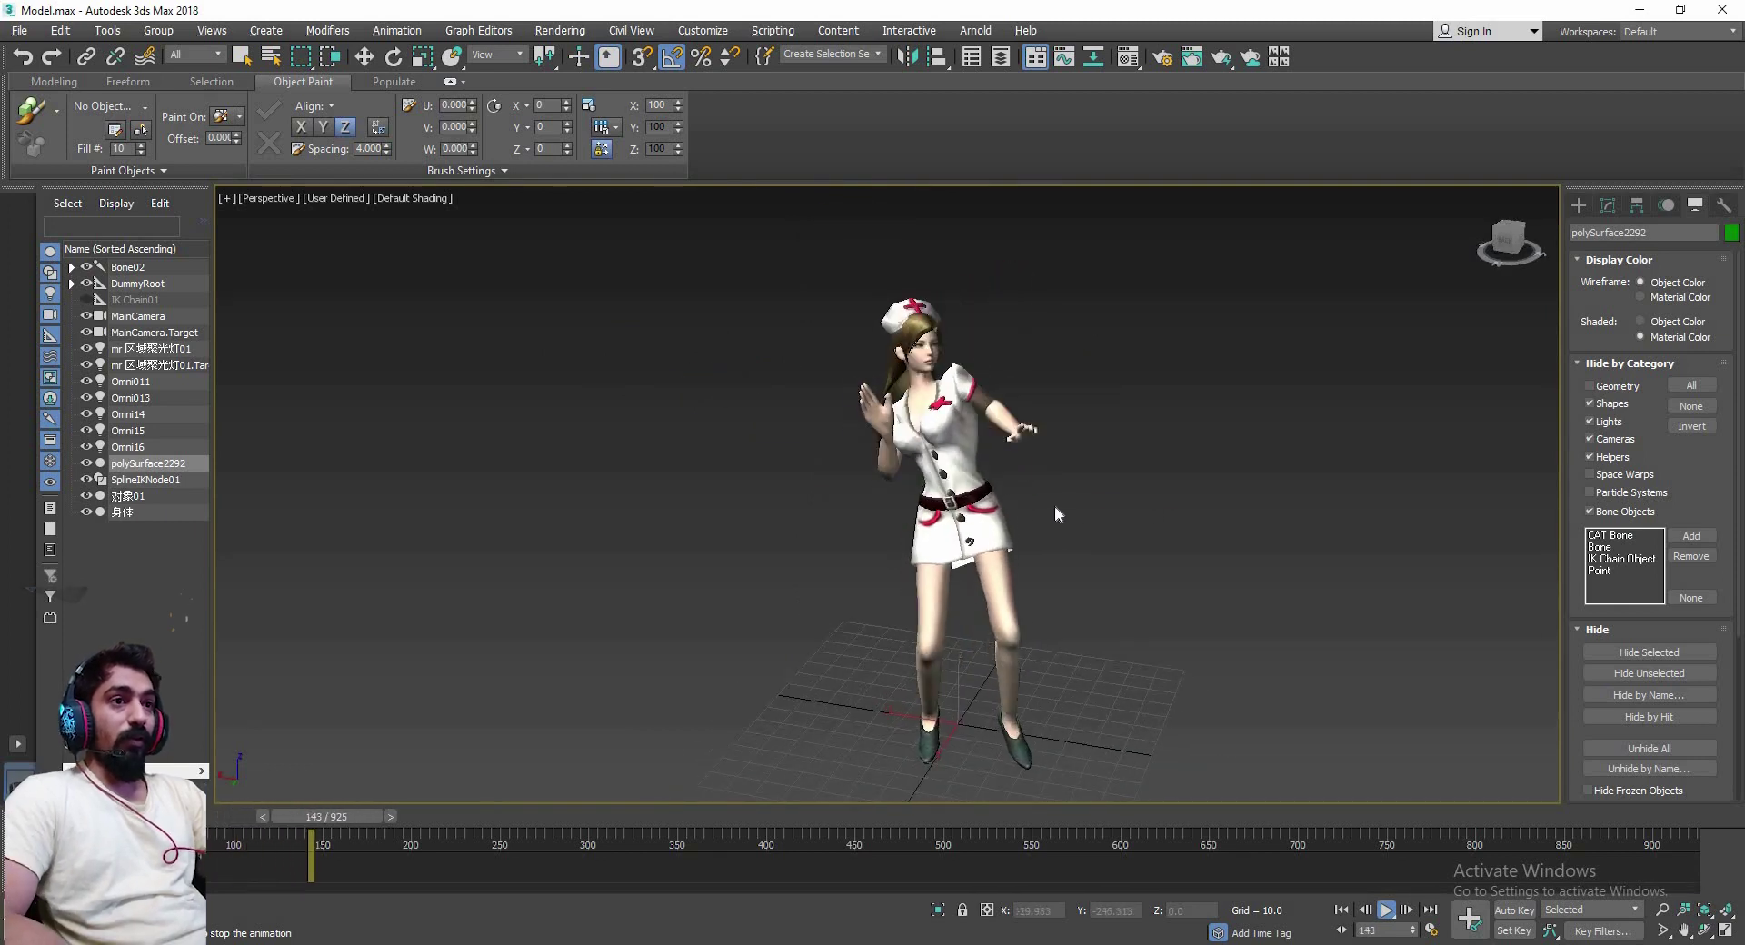
middle_click_drag(1076, 512, 1018, 526)
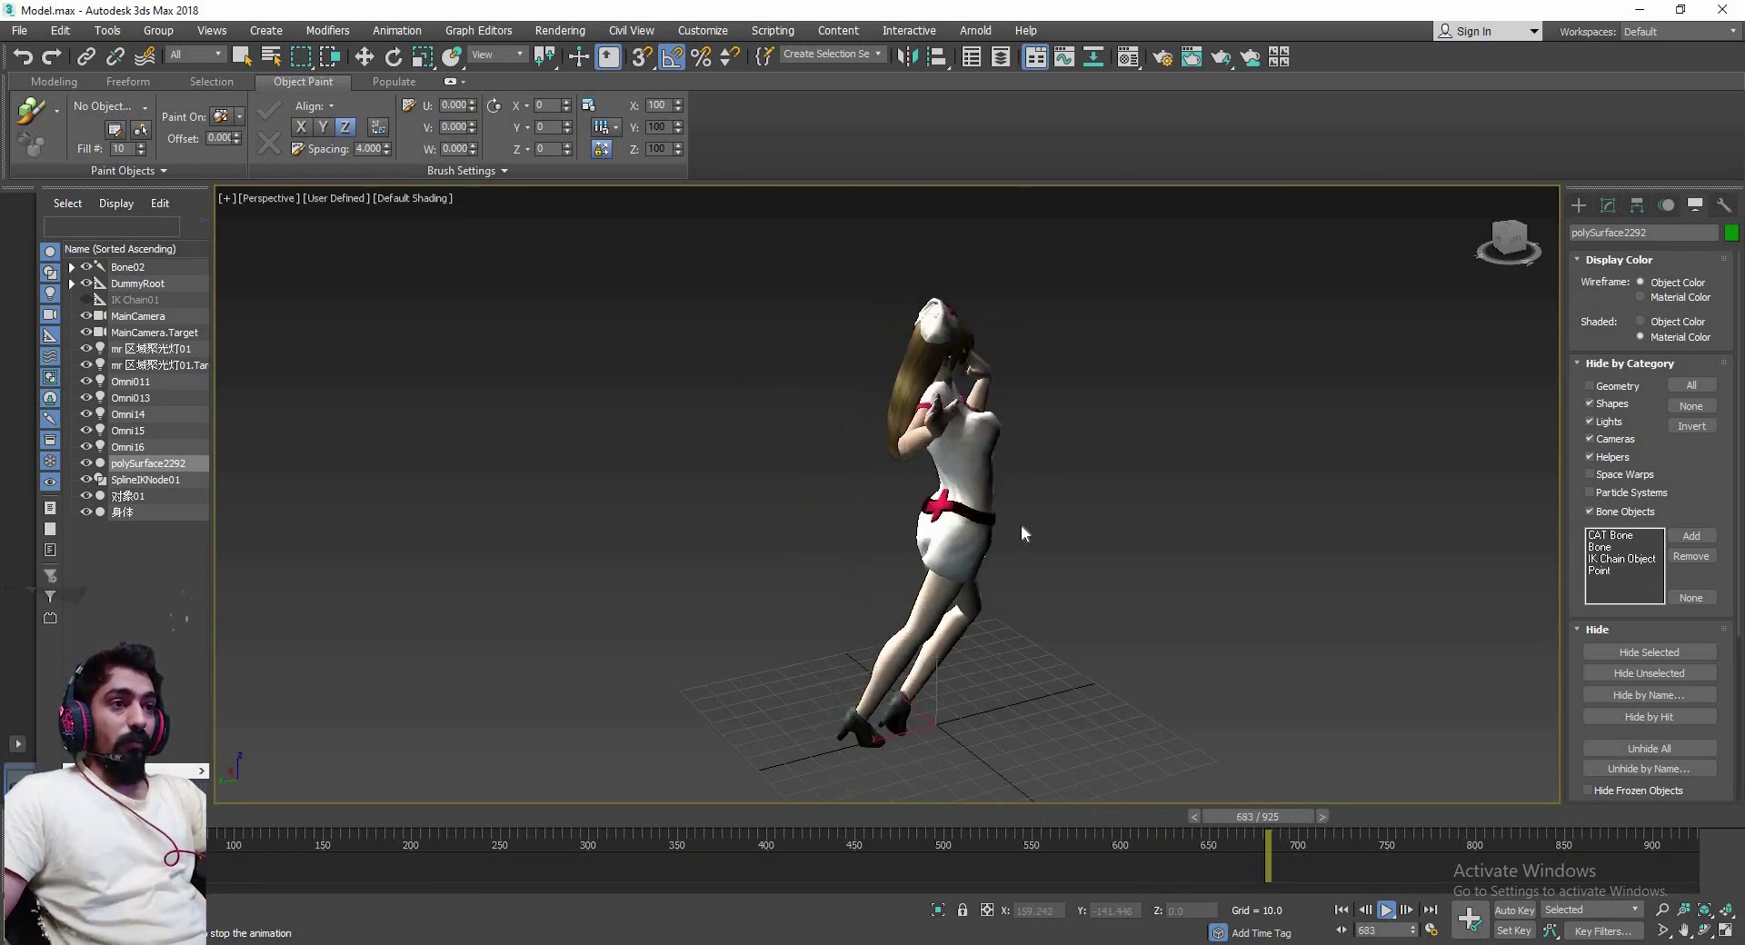
key("w")
left_click_drag(1227, 816, 55, 816)
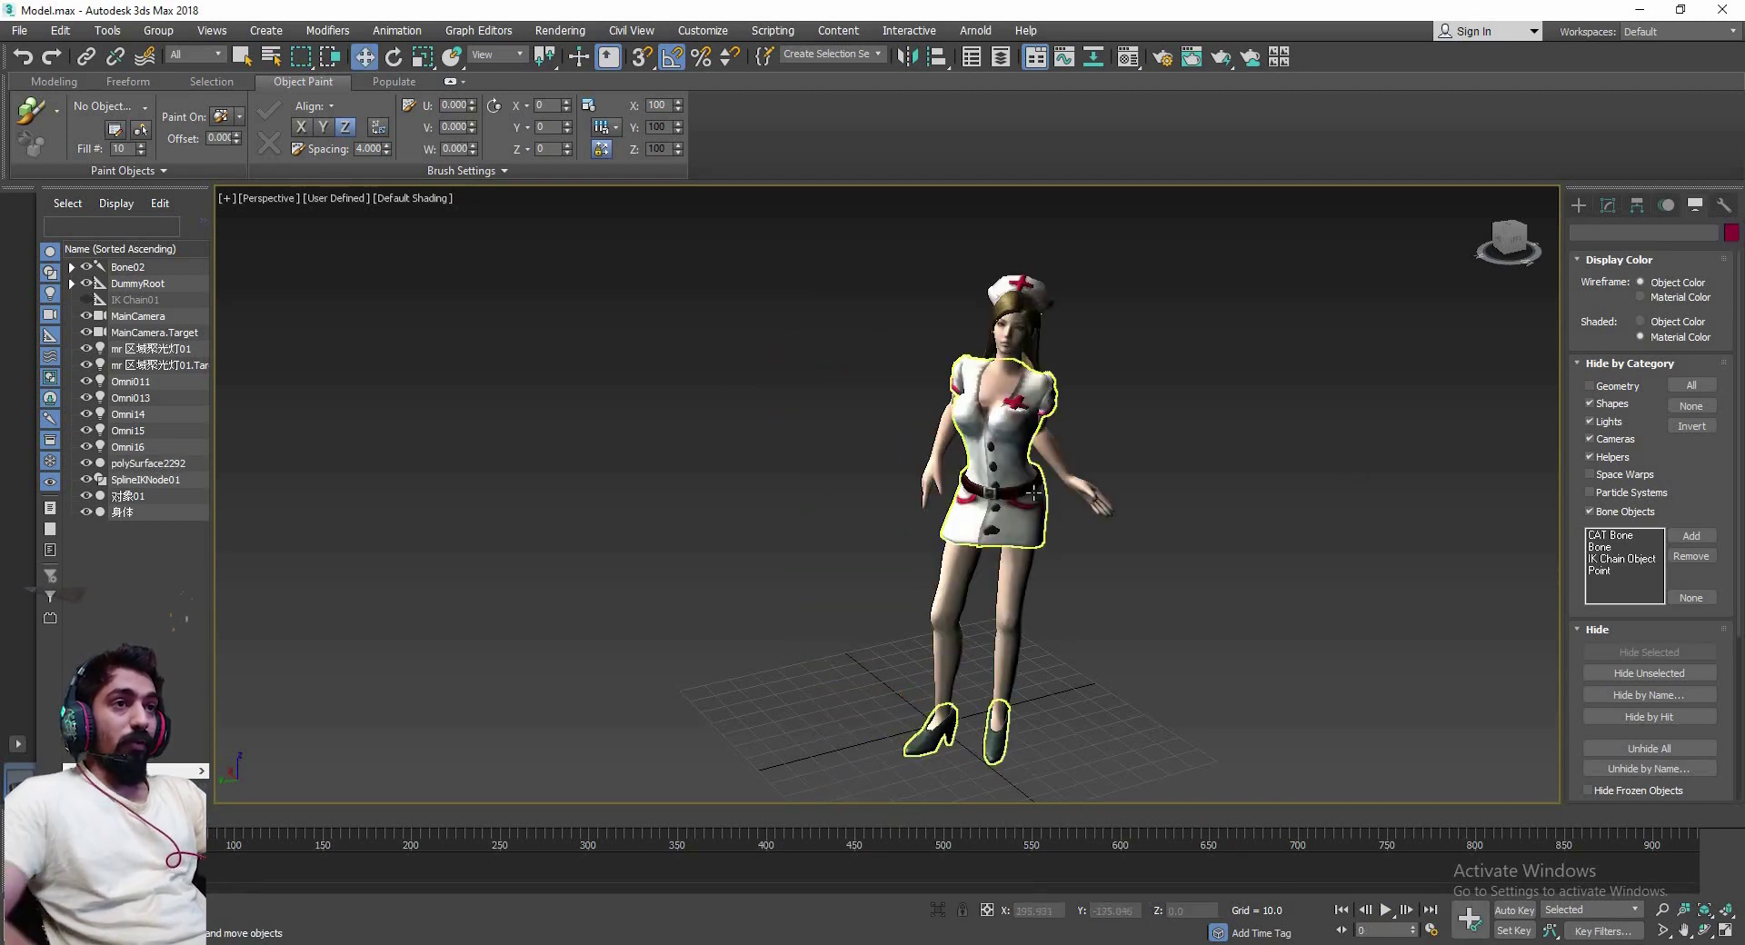
Frame the whole figure and select the dress, body, then hair mesh in turn
middle_click_drag(974, 580, 936, 630)
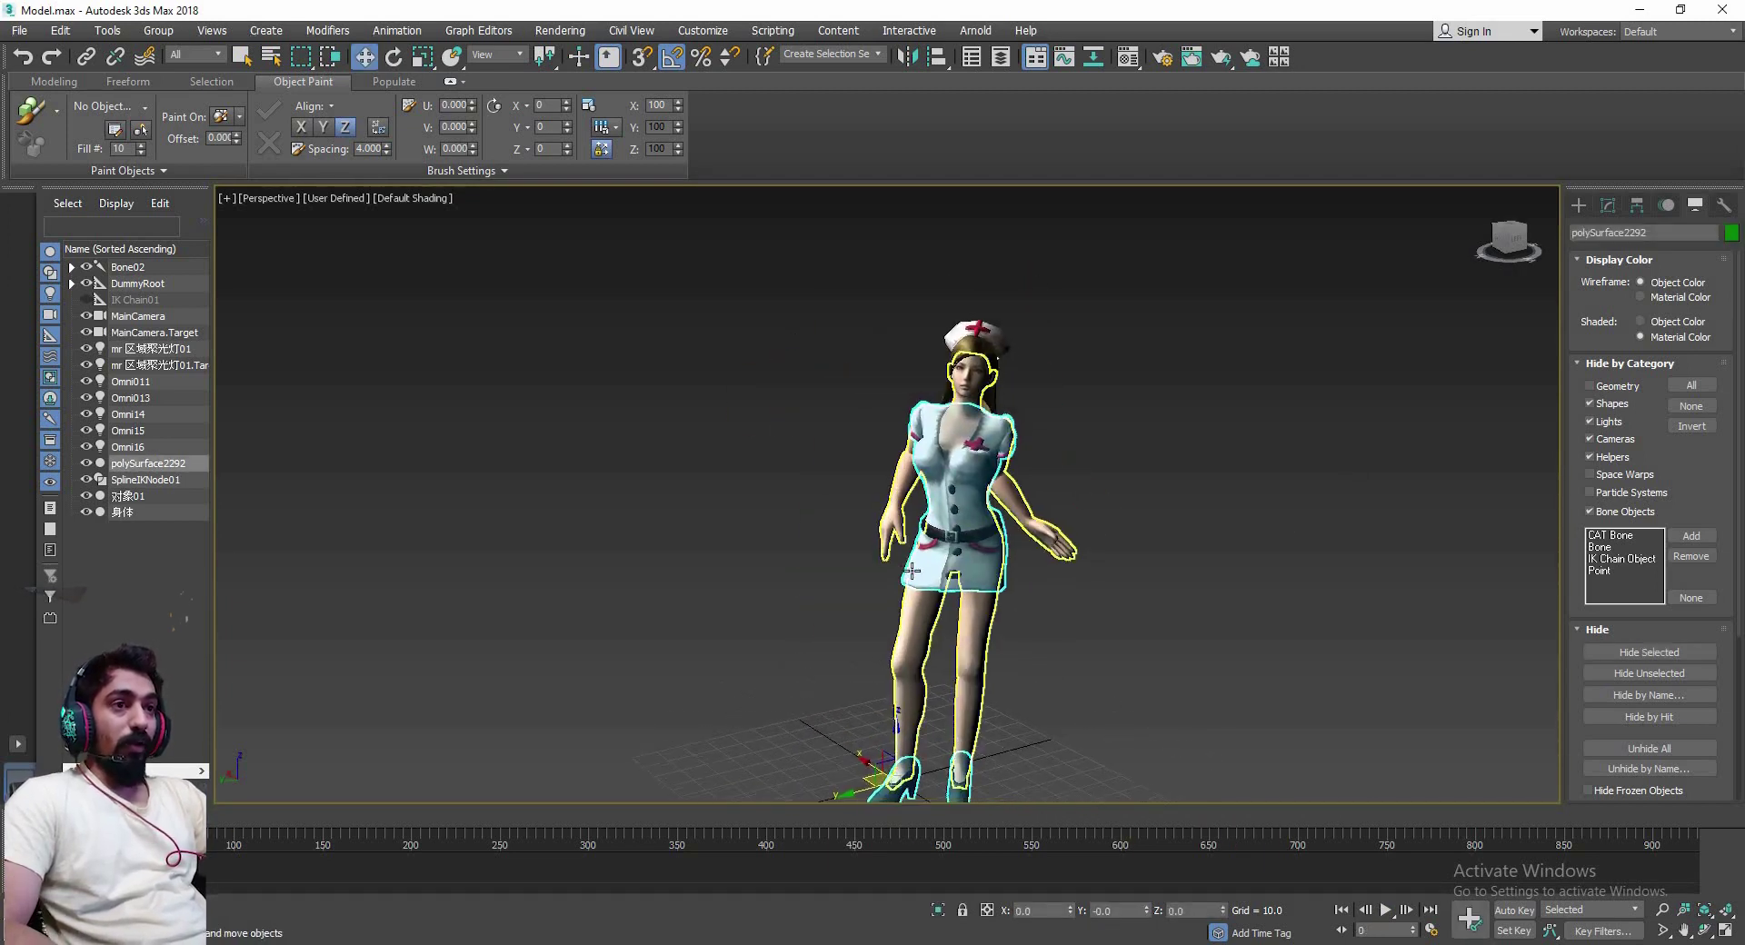
scroll(981, 609, "up", 3)
scroll(1006, 591, "up", 3)
left_click(983, 670)
left_click(948, 674)
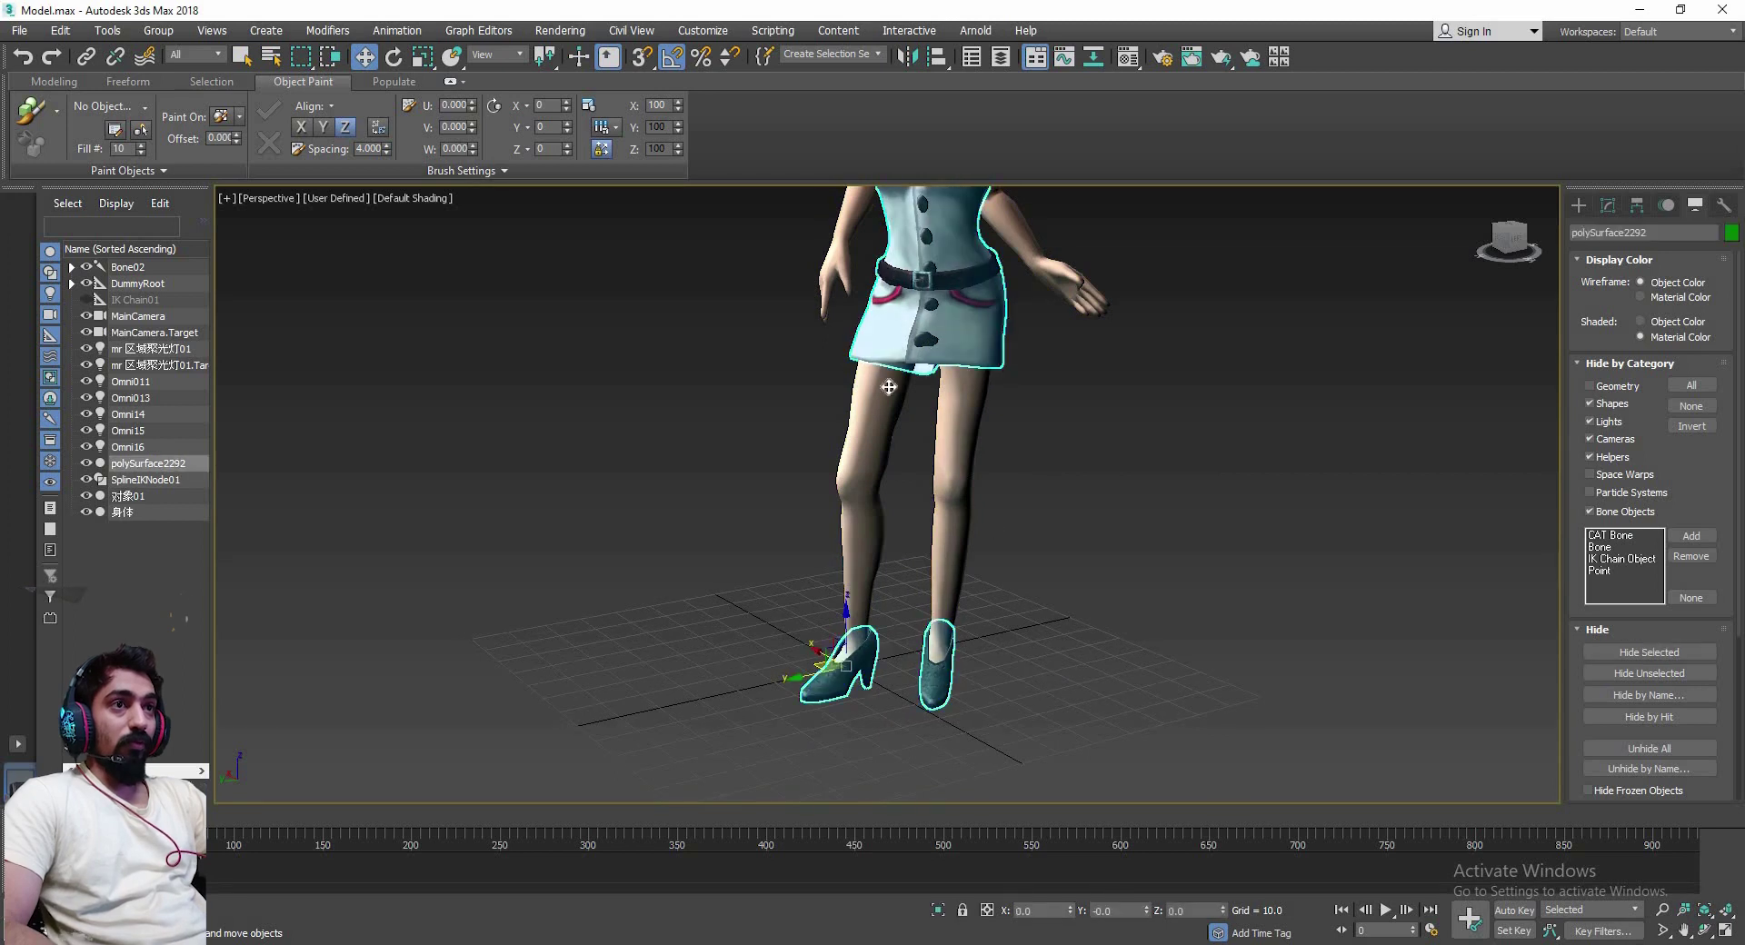
key("z")
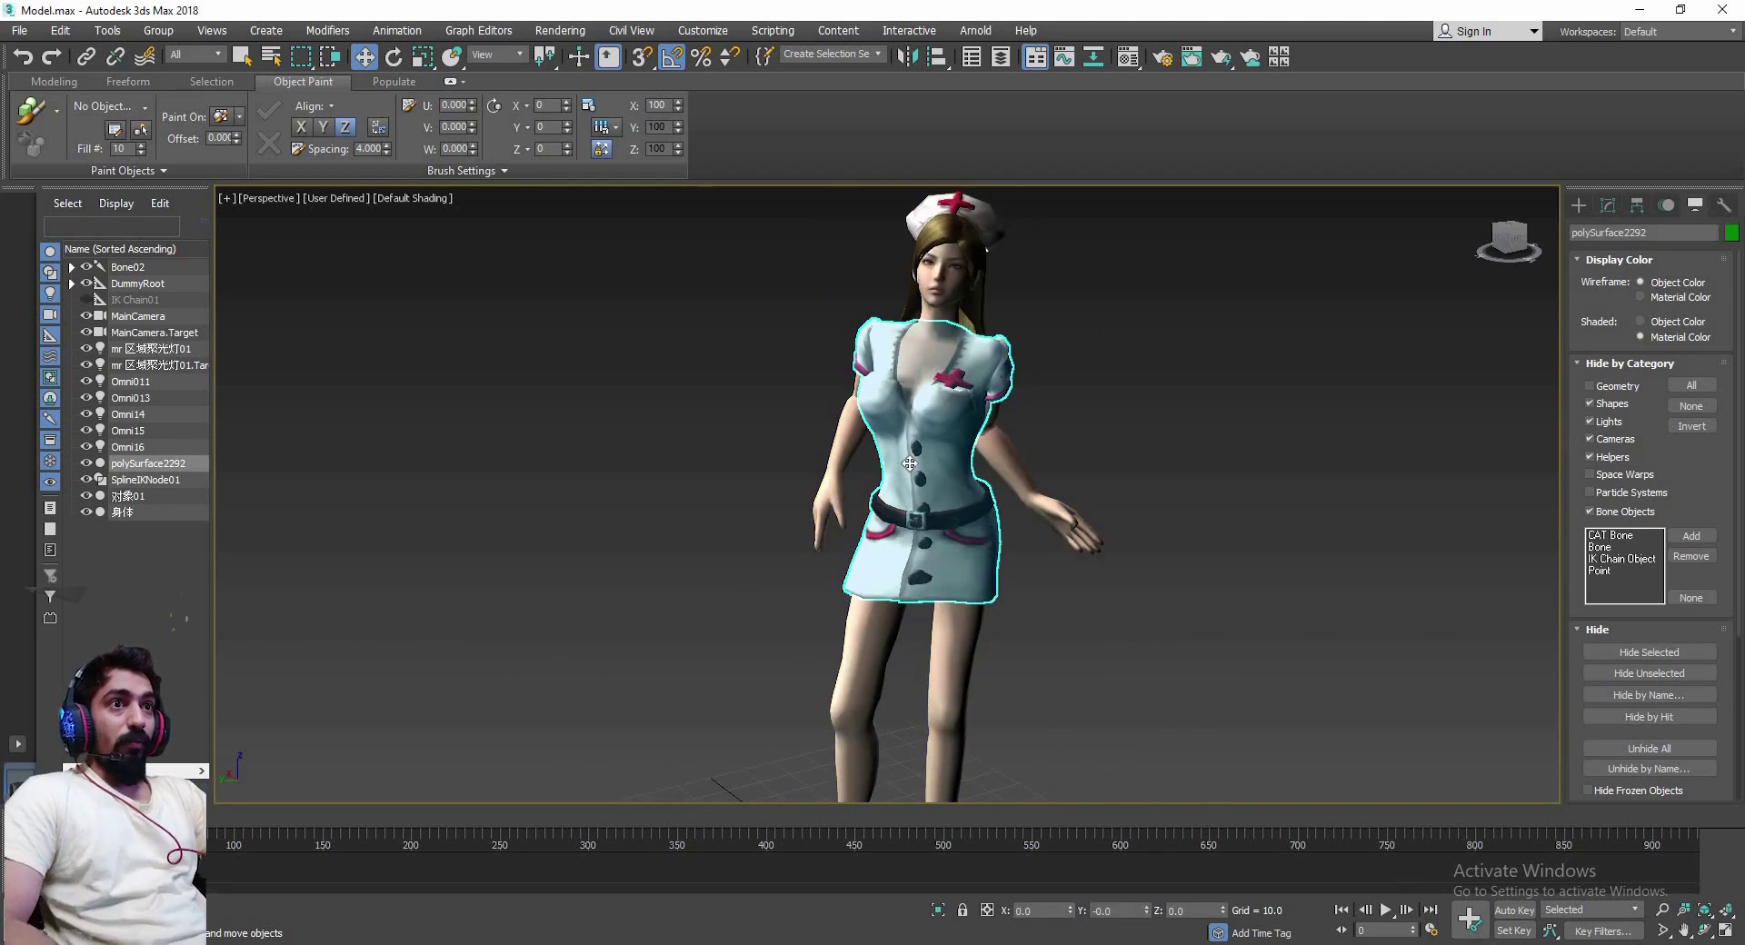
middle_click_drag(958, 501, 909, 463)
left_click(950, 419)
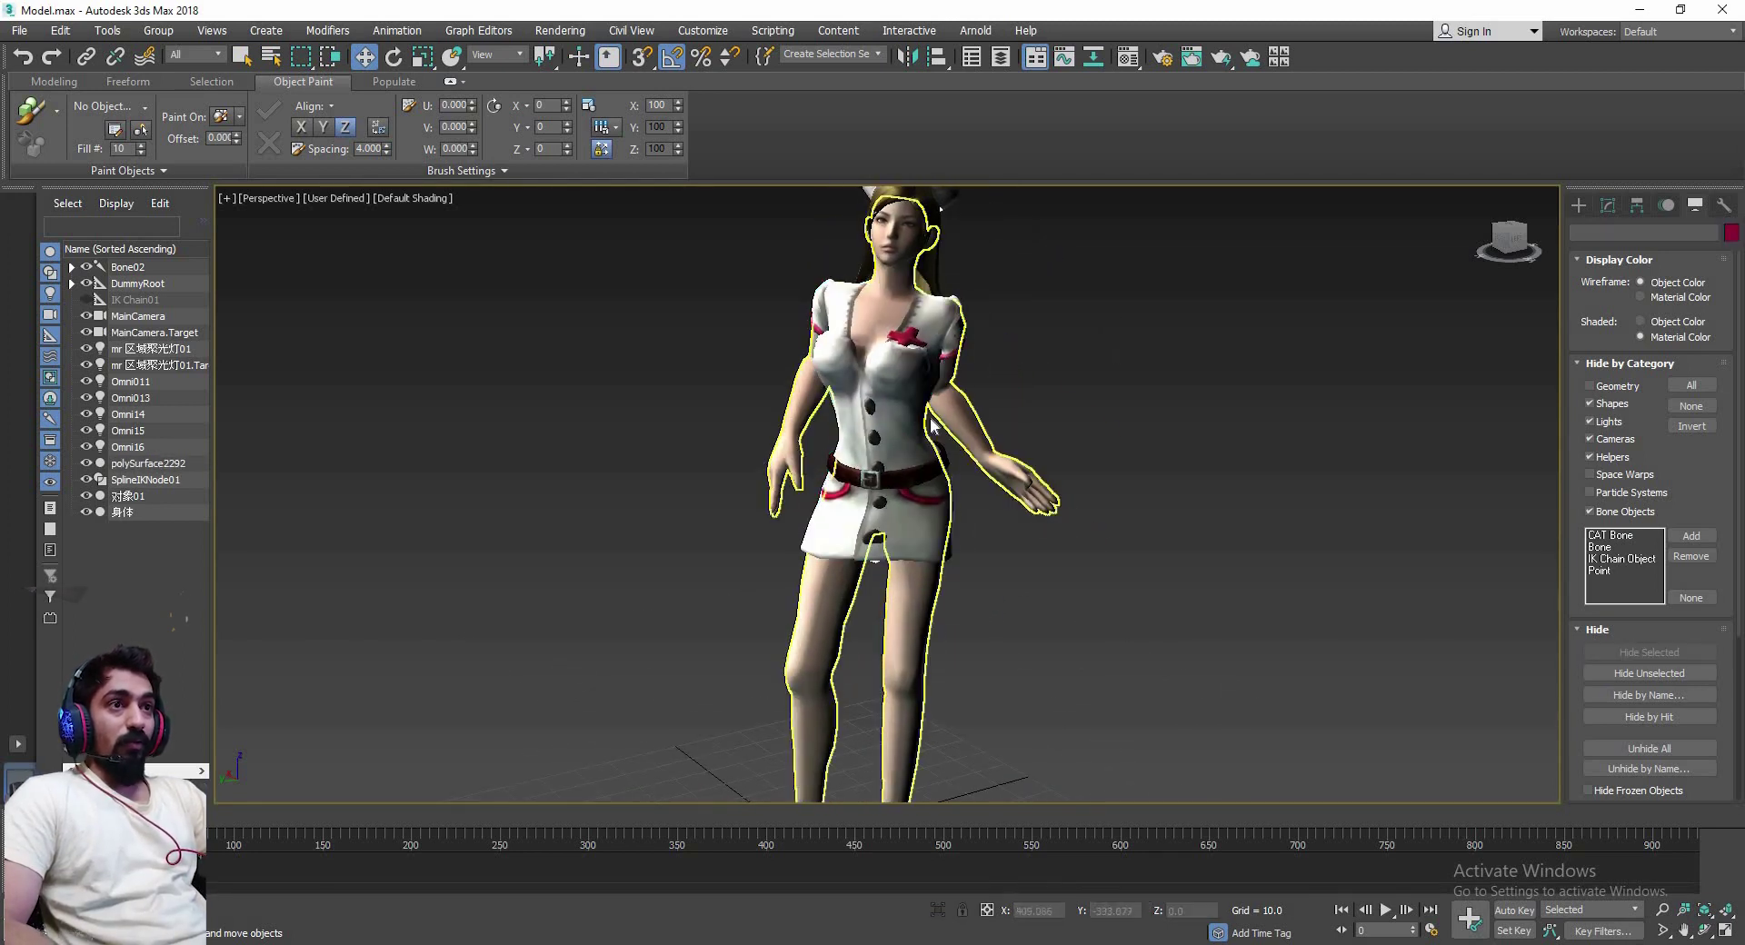
scroll(939, 375, "down", 2)
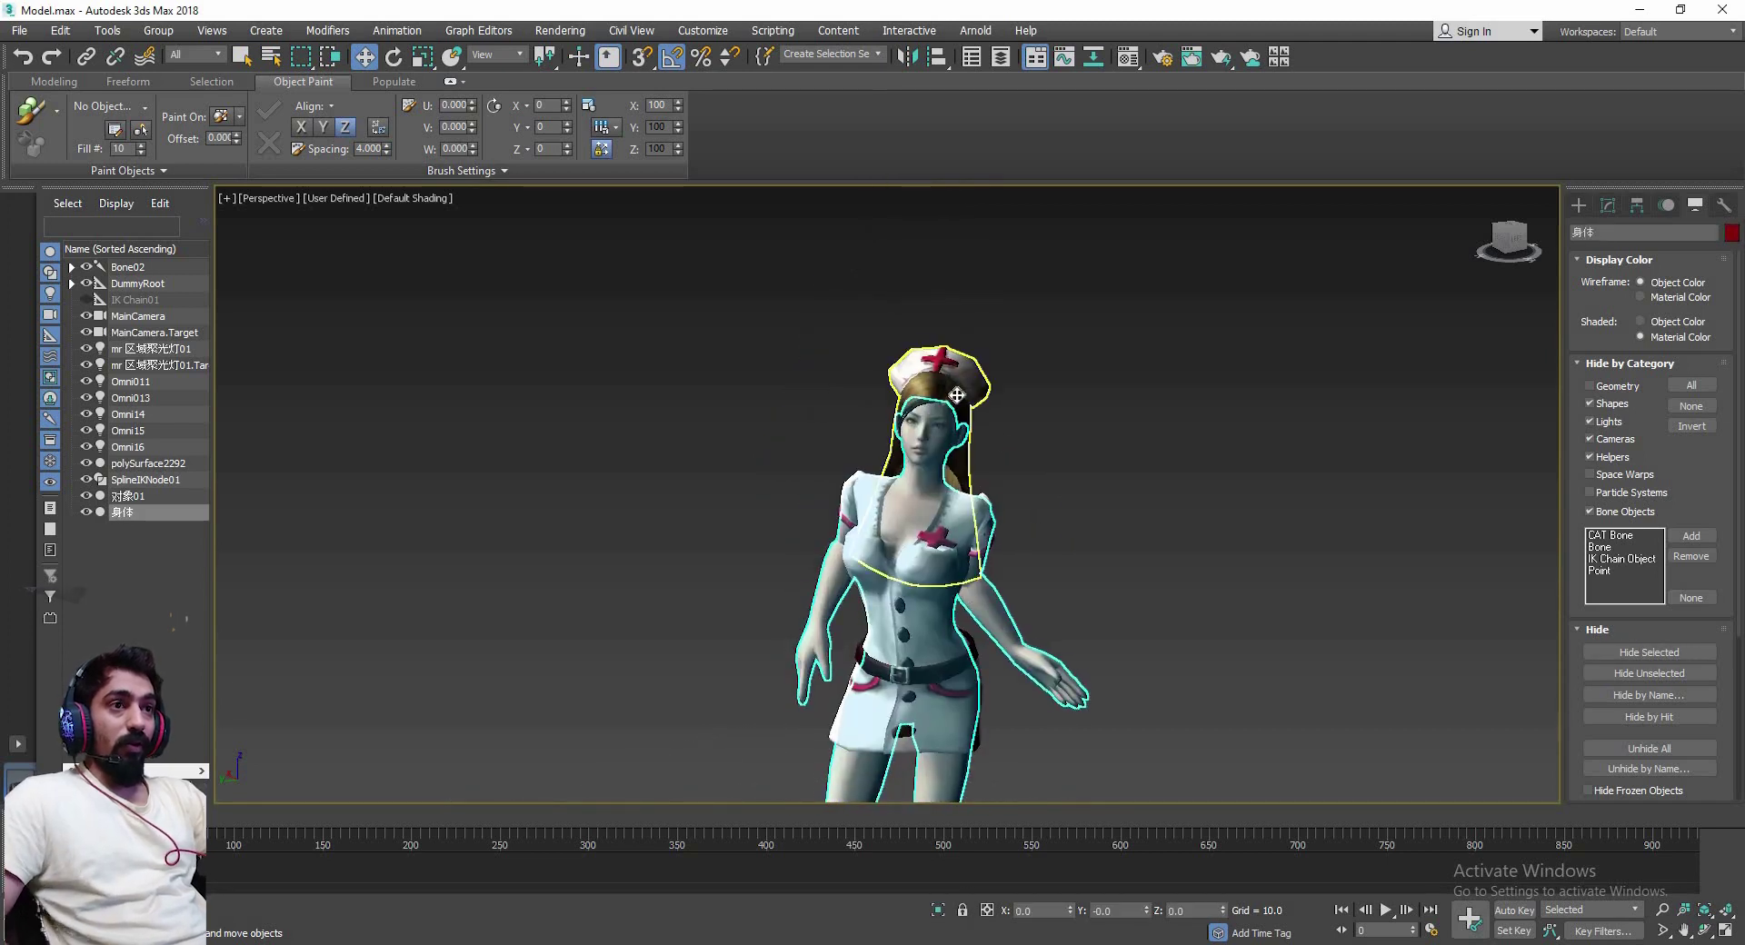
left_click(958, 427)
Cycle wireframe and edged faces with F3/F4, ending on plain shading, and clear the selection
mouse_move(1018, 475)
middle_mouse_down("alt")
mouse_move(931, 477)
mouse_move(1001, 510)
middle_mouse_up("alt")
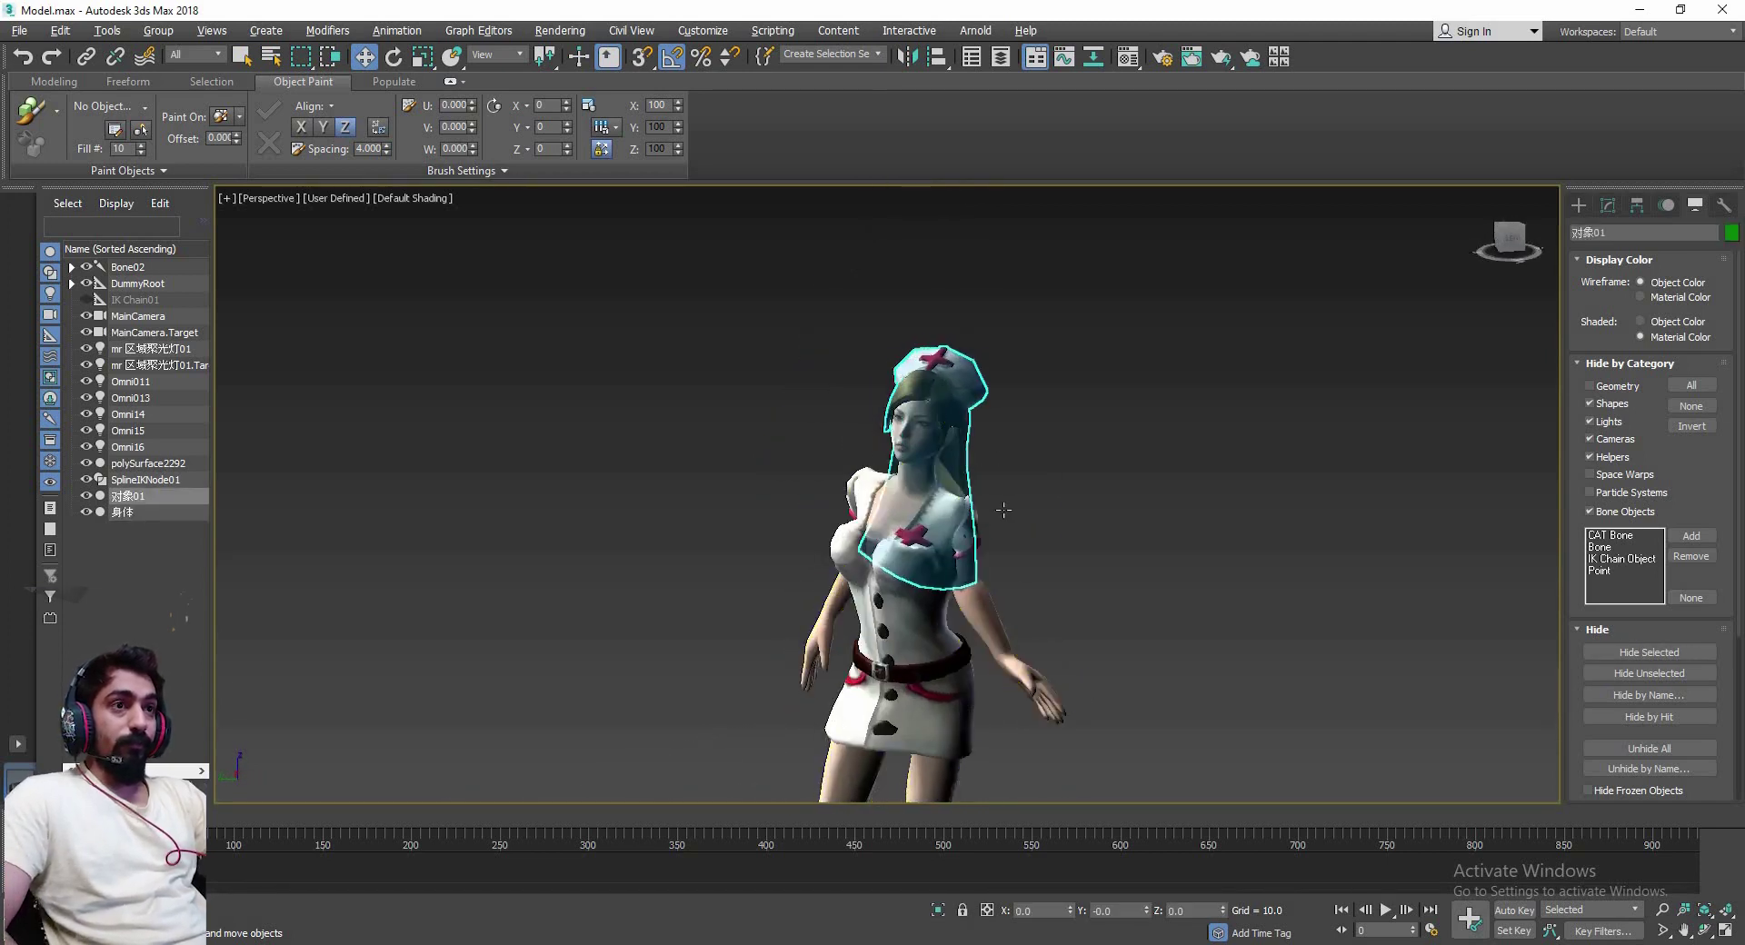
key("F4")
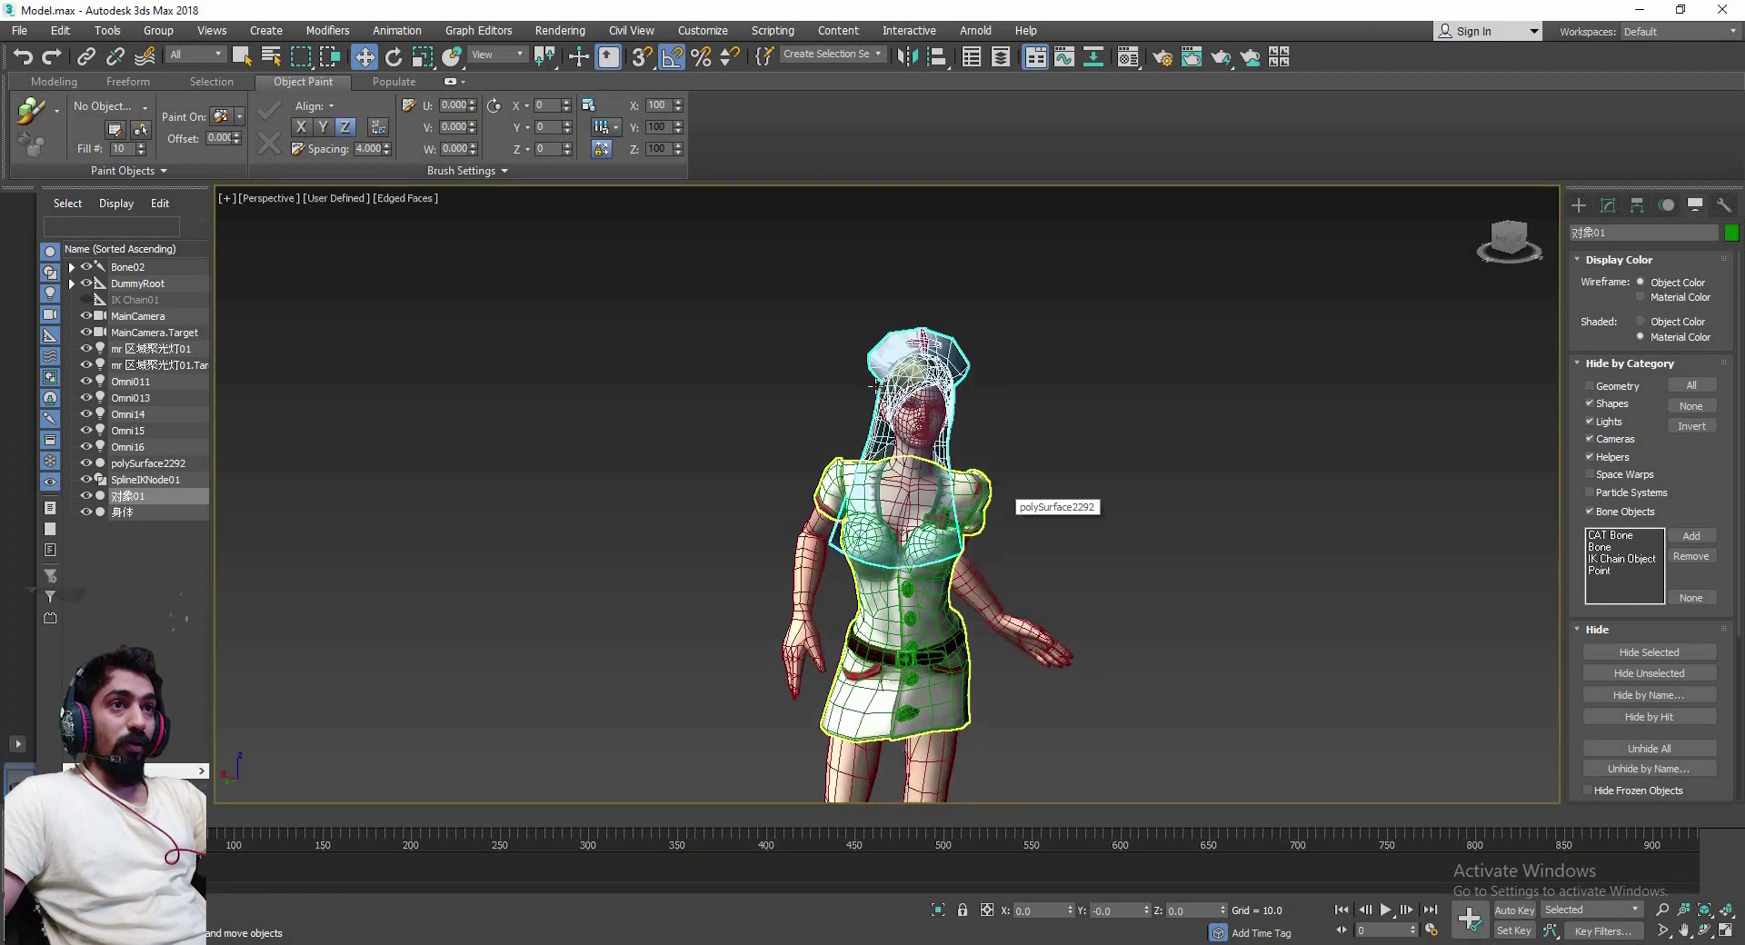
scroll(1001, 510, "down", 2)
middle_click_drag(1001, 511, 924, 443, "alt")
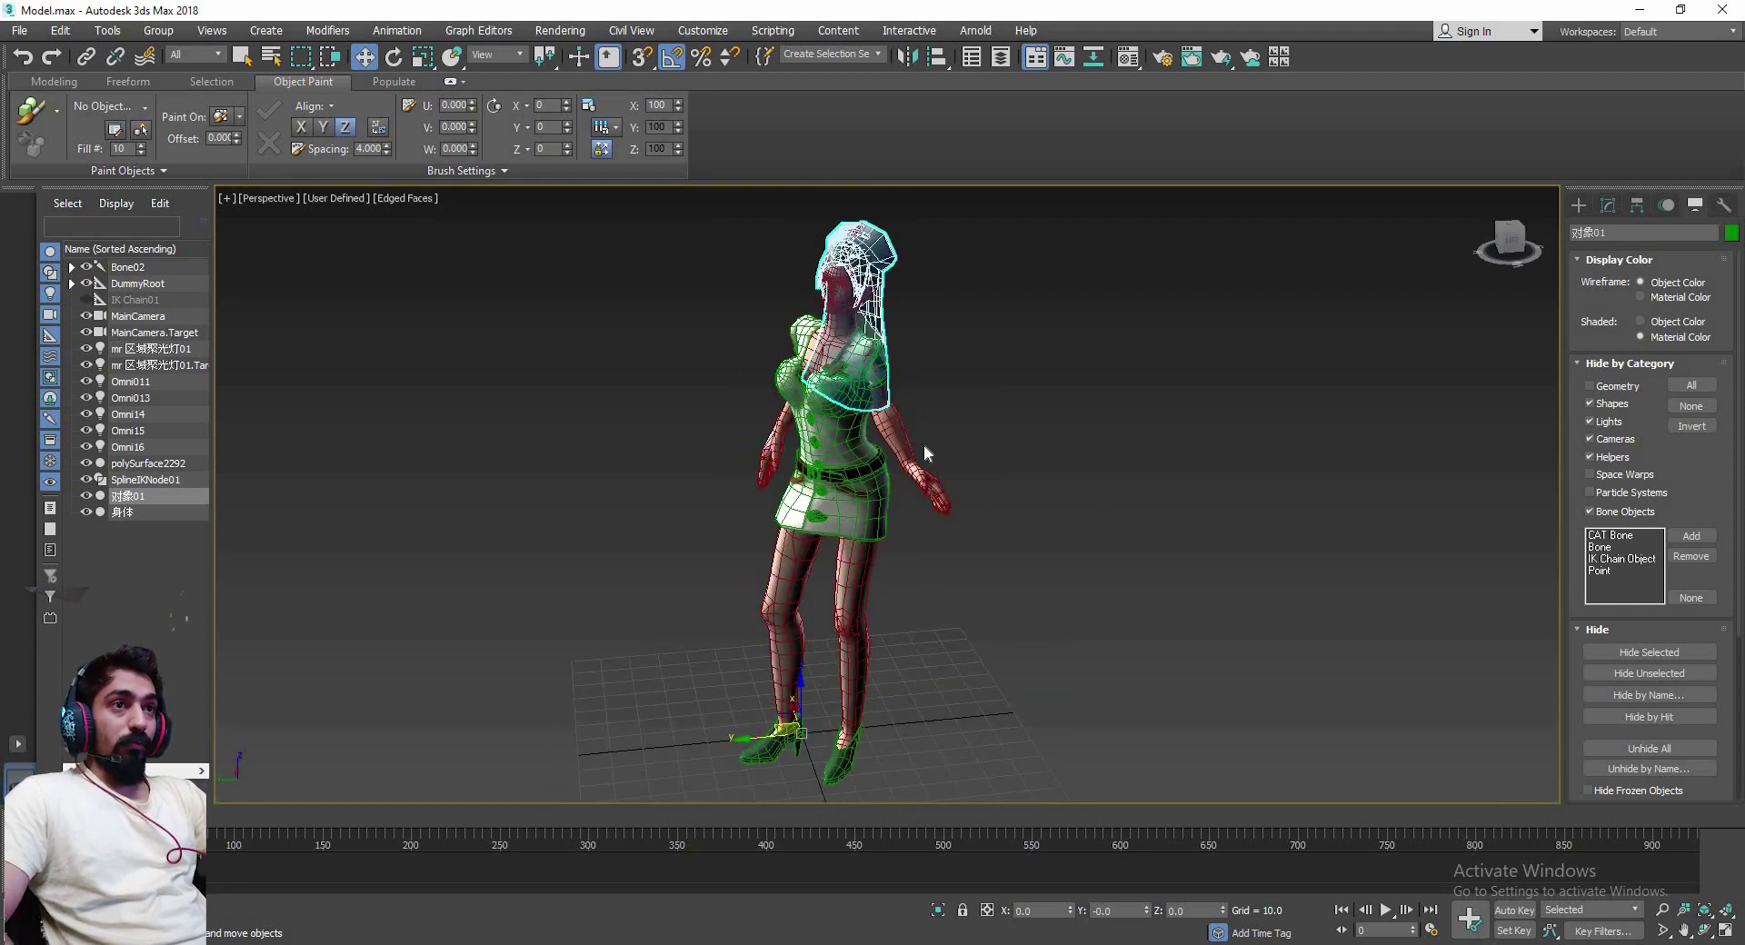
key("F3")
key("F3")
key("F4")
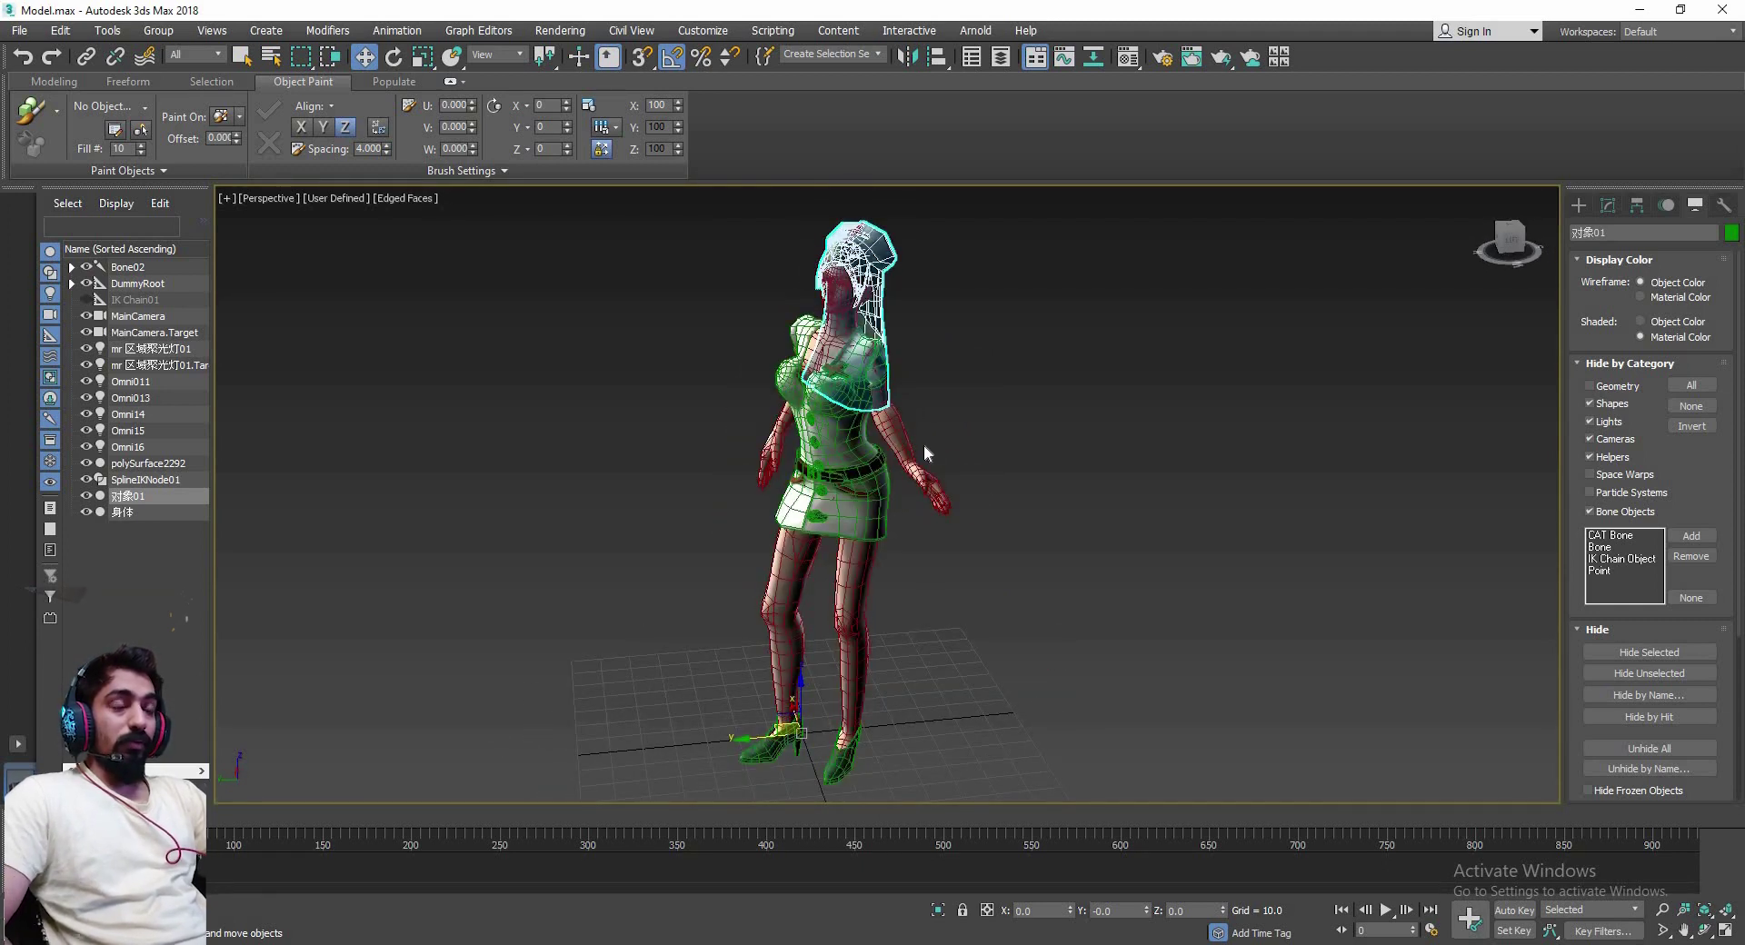
key("F3")
key("F3")
key("F4")
middle_click_drag(923, 443, 1105, 418, "alt")
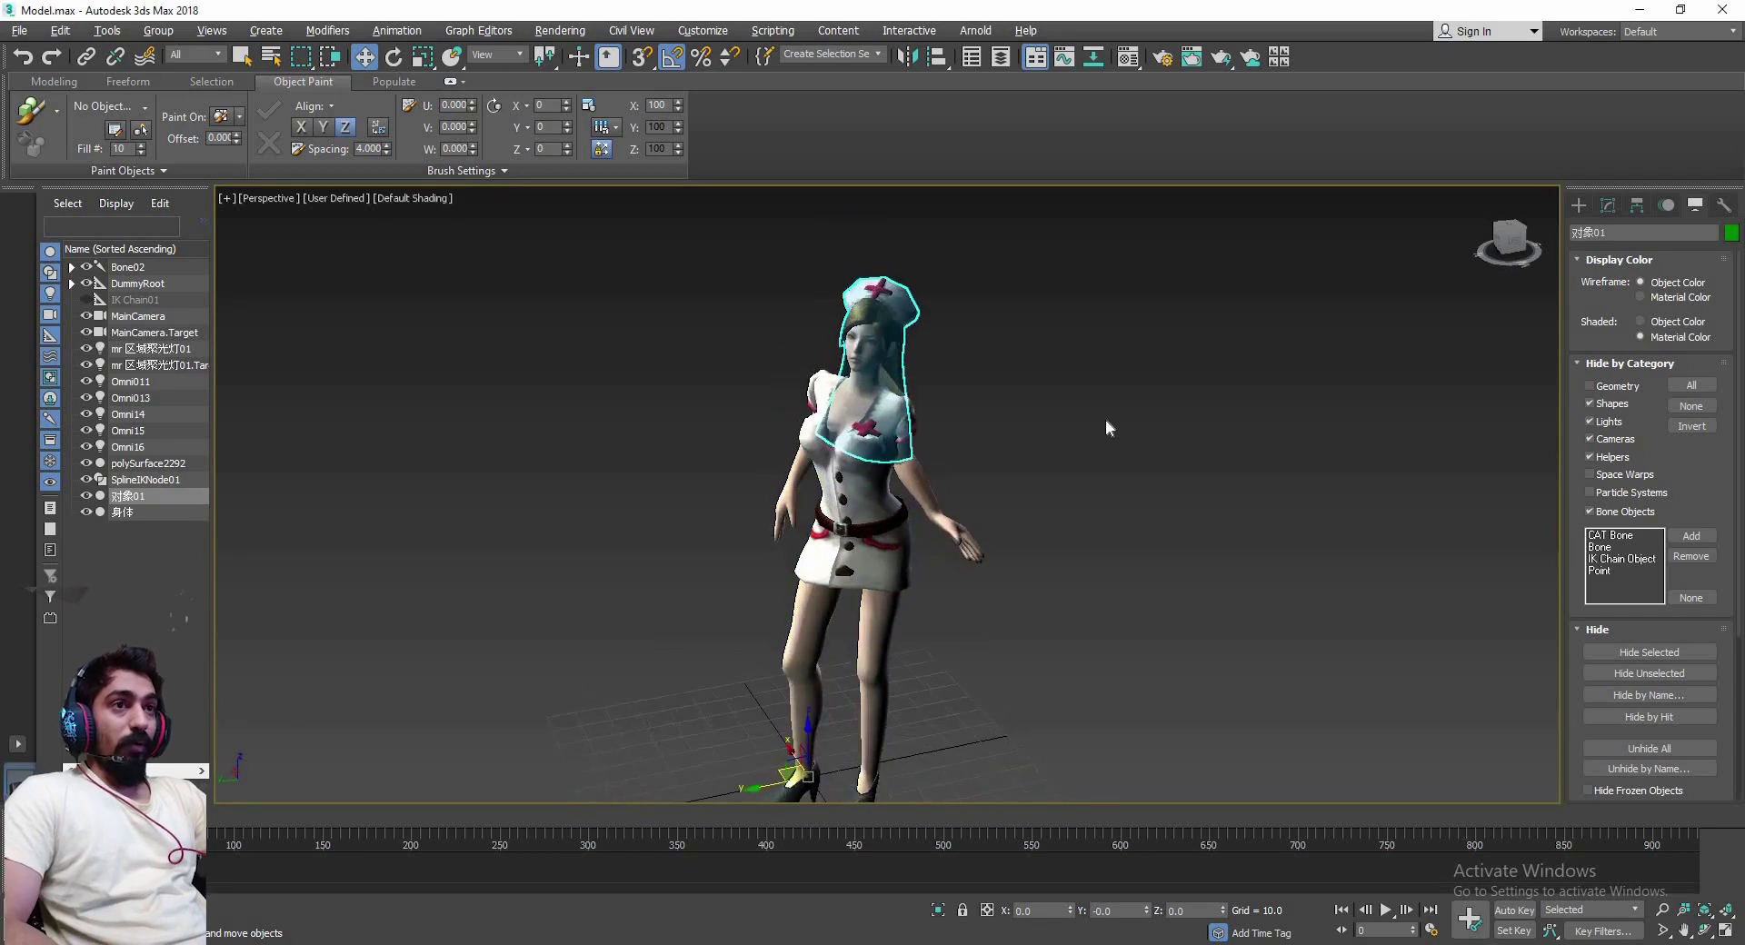
left_click(1105, 418)
scroll(1105, 418, "up", 2)
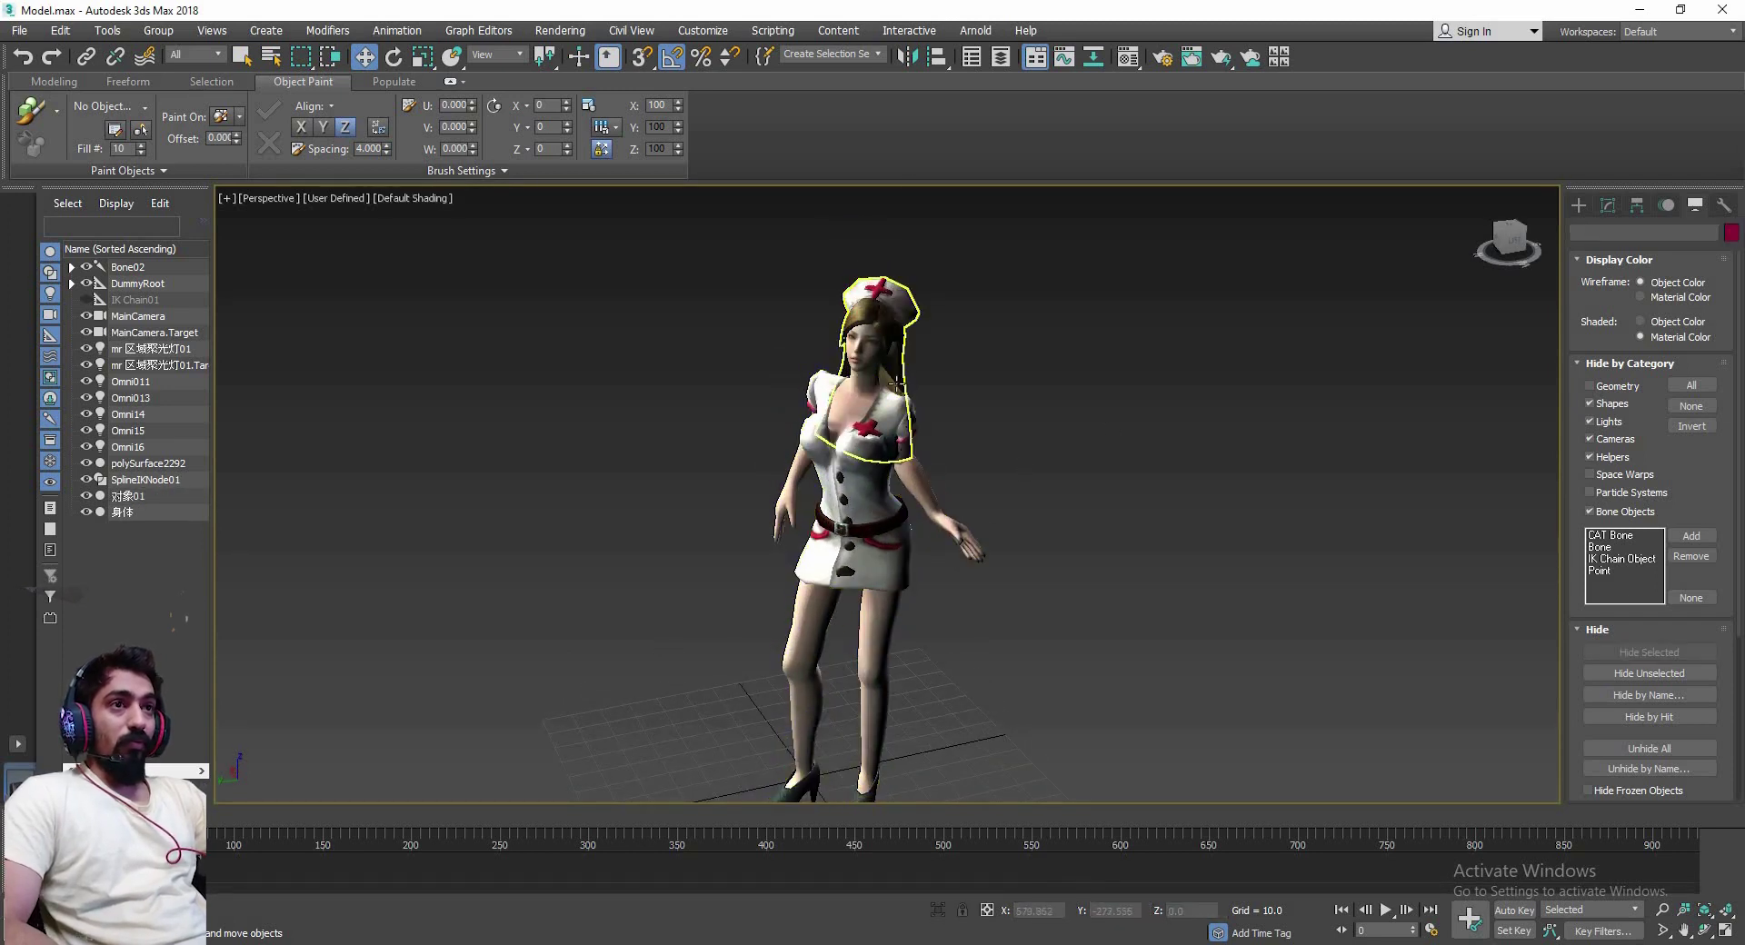
Select the hair mesh 对象01 and add a Point Cache (WSM) modifier from the Modifier List
left_click(882, 322)
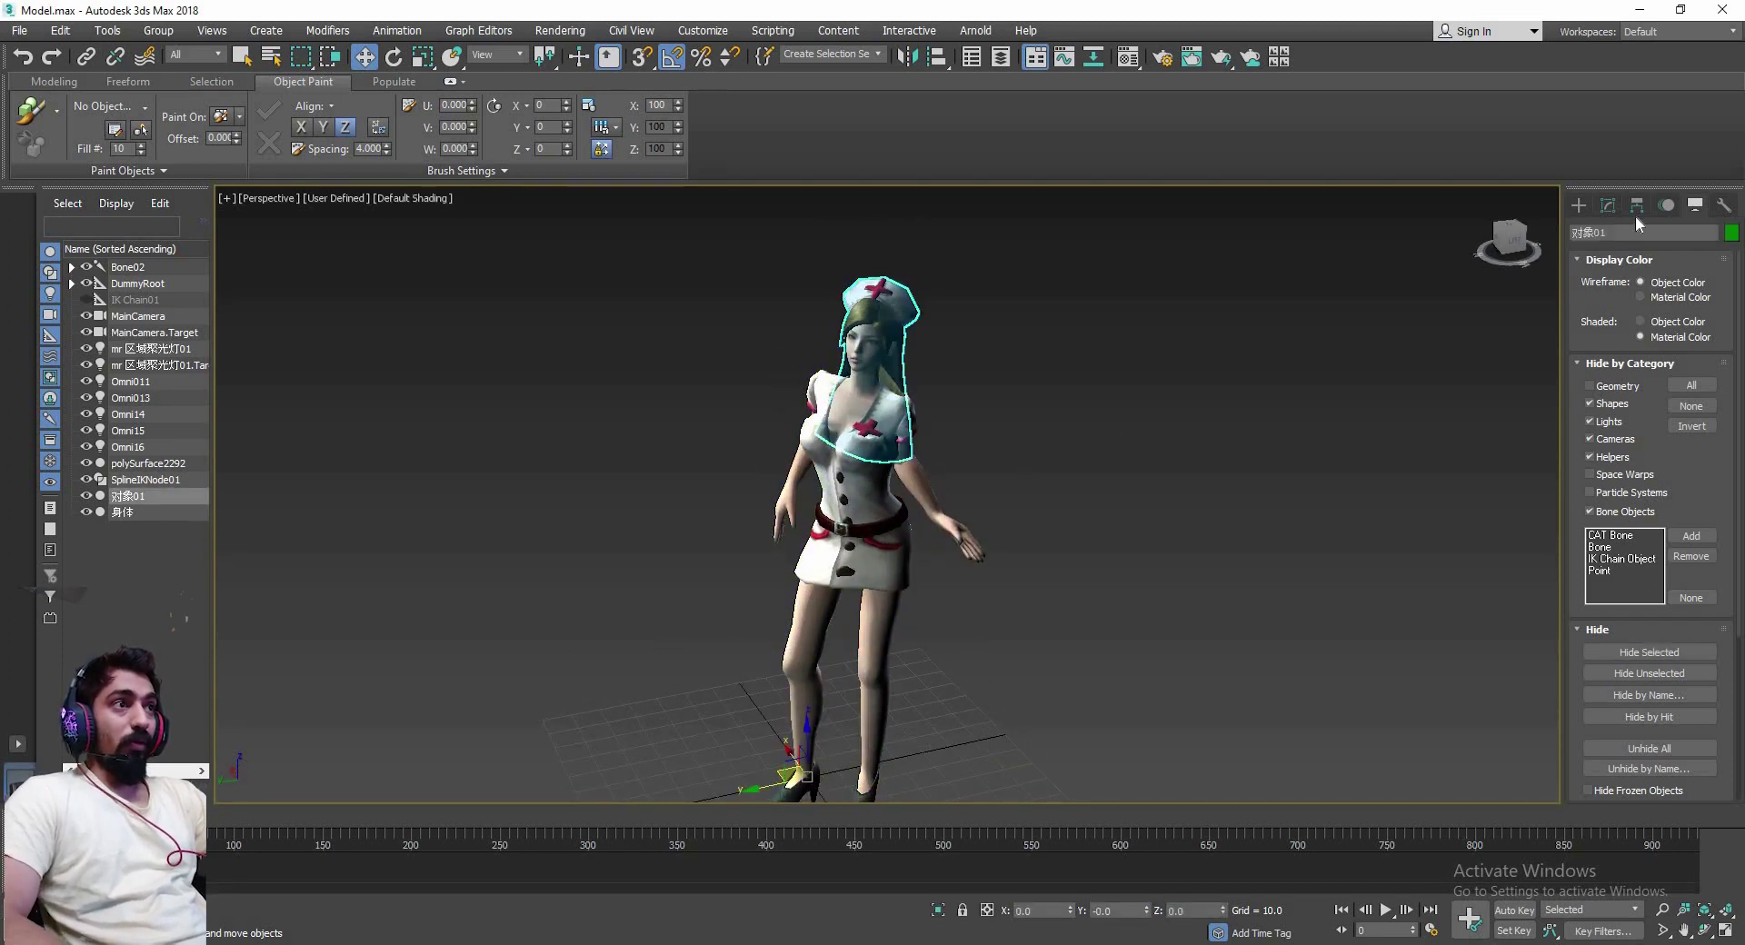
left_click(1606, 204)
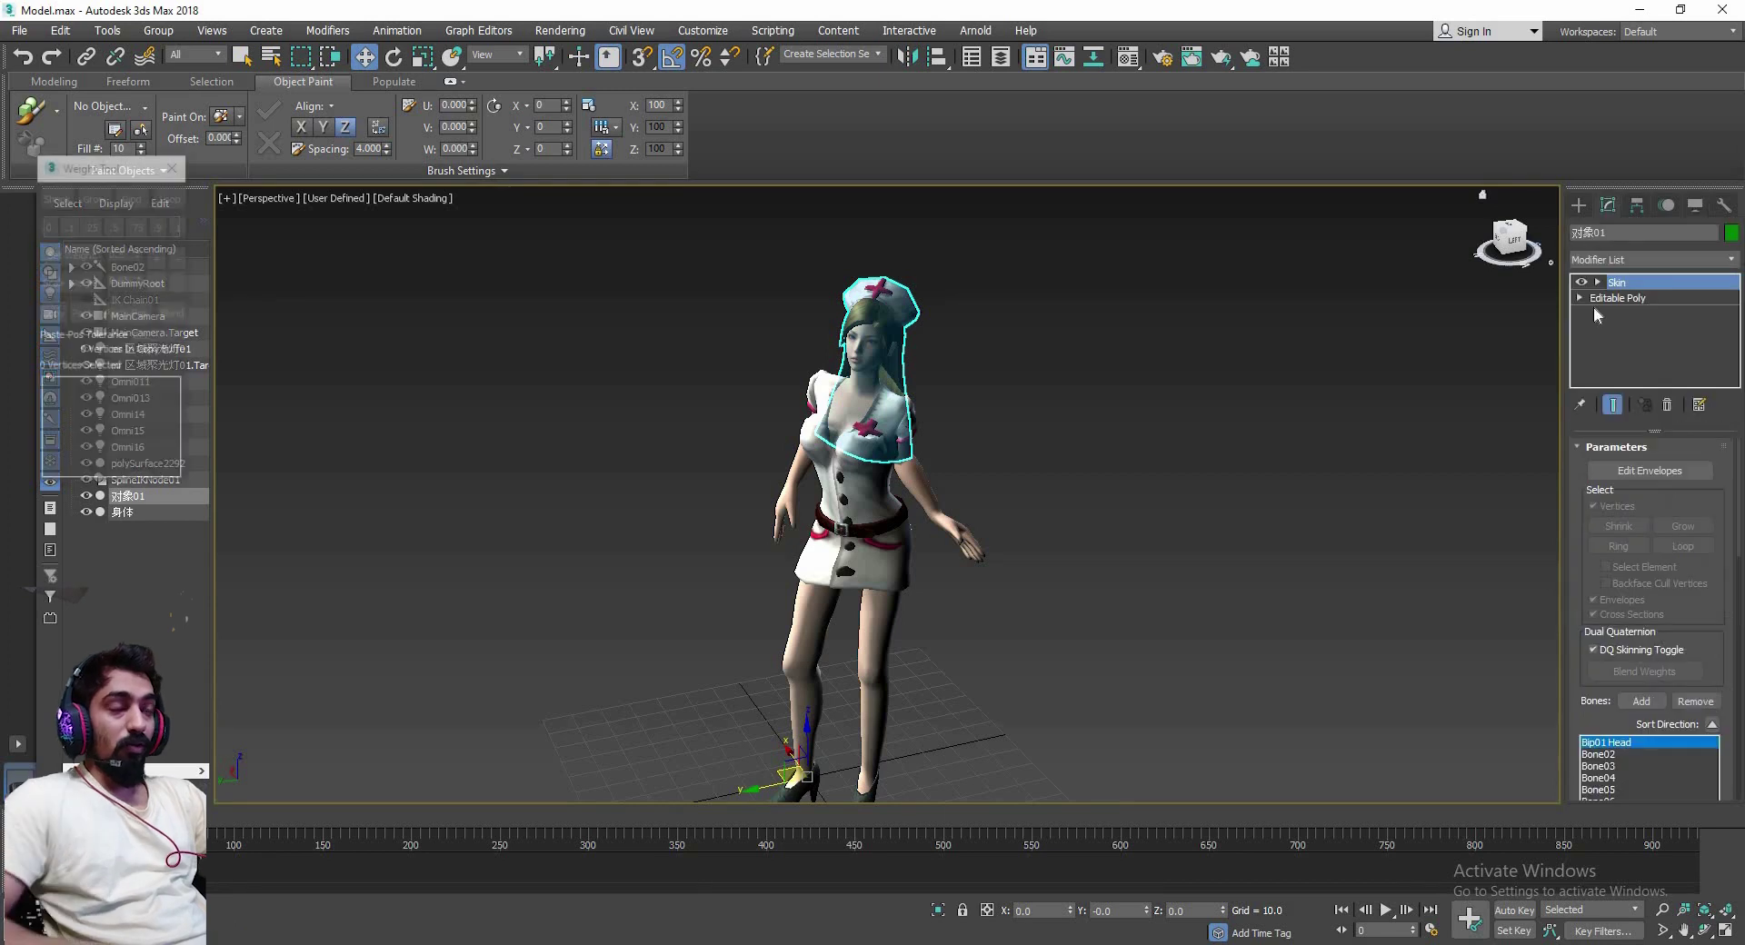
left_click(1610, 259)
scroll(1610, 258, "down", 5)
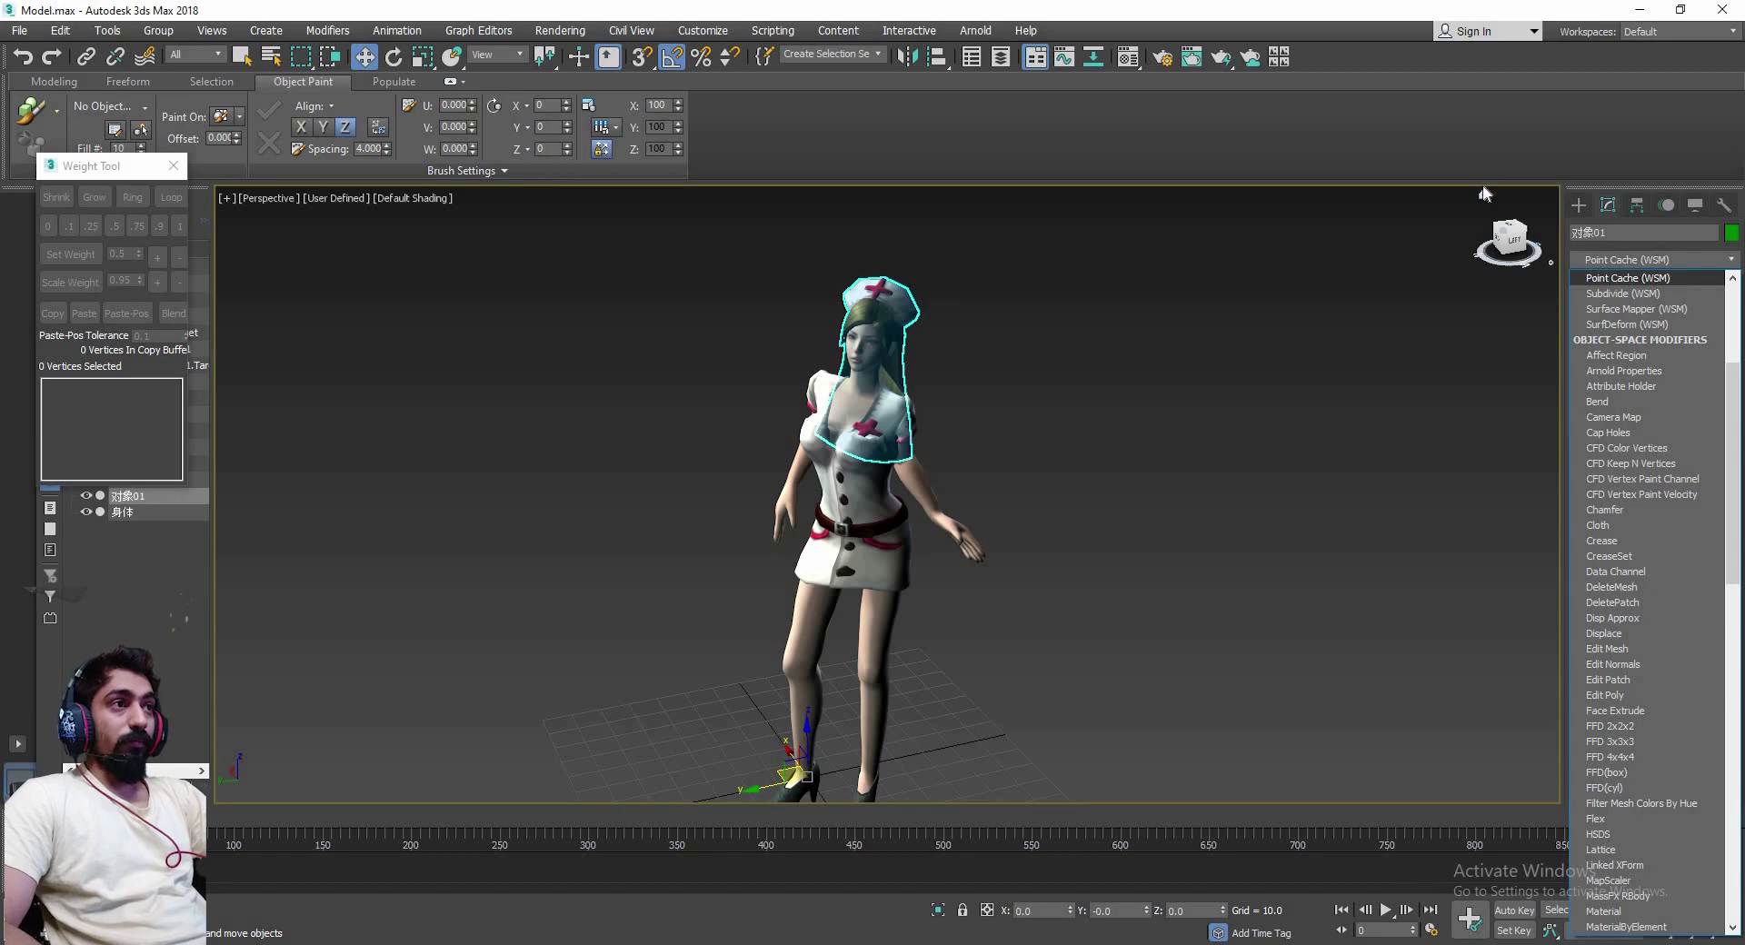
left_click(1655, 280)
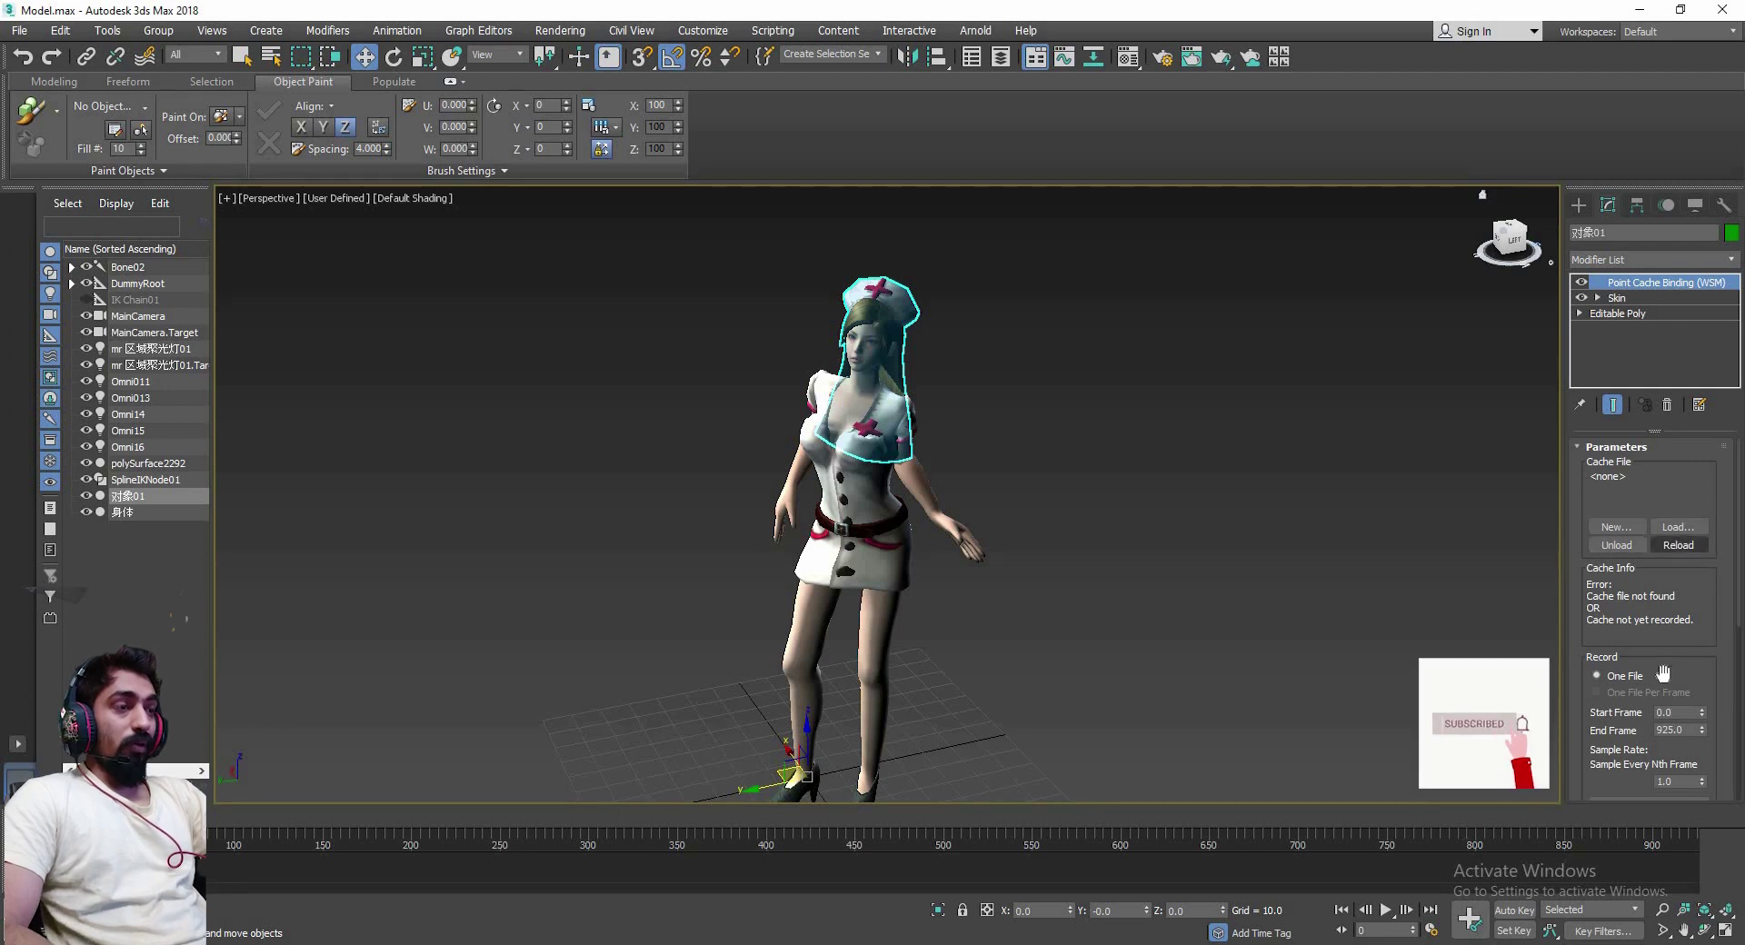
Choose New... in the Point Cache Parameters rollout to create a cache file
scroll(1692, 564, "down", 2)
scroll(1696, 577, "down", 2)
scroll(1701, 596, "down", 2)
scroll(1701, 596, "up", 5)
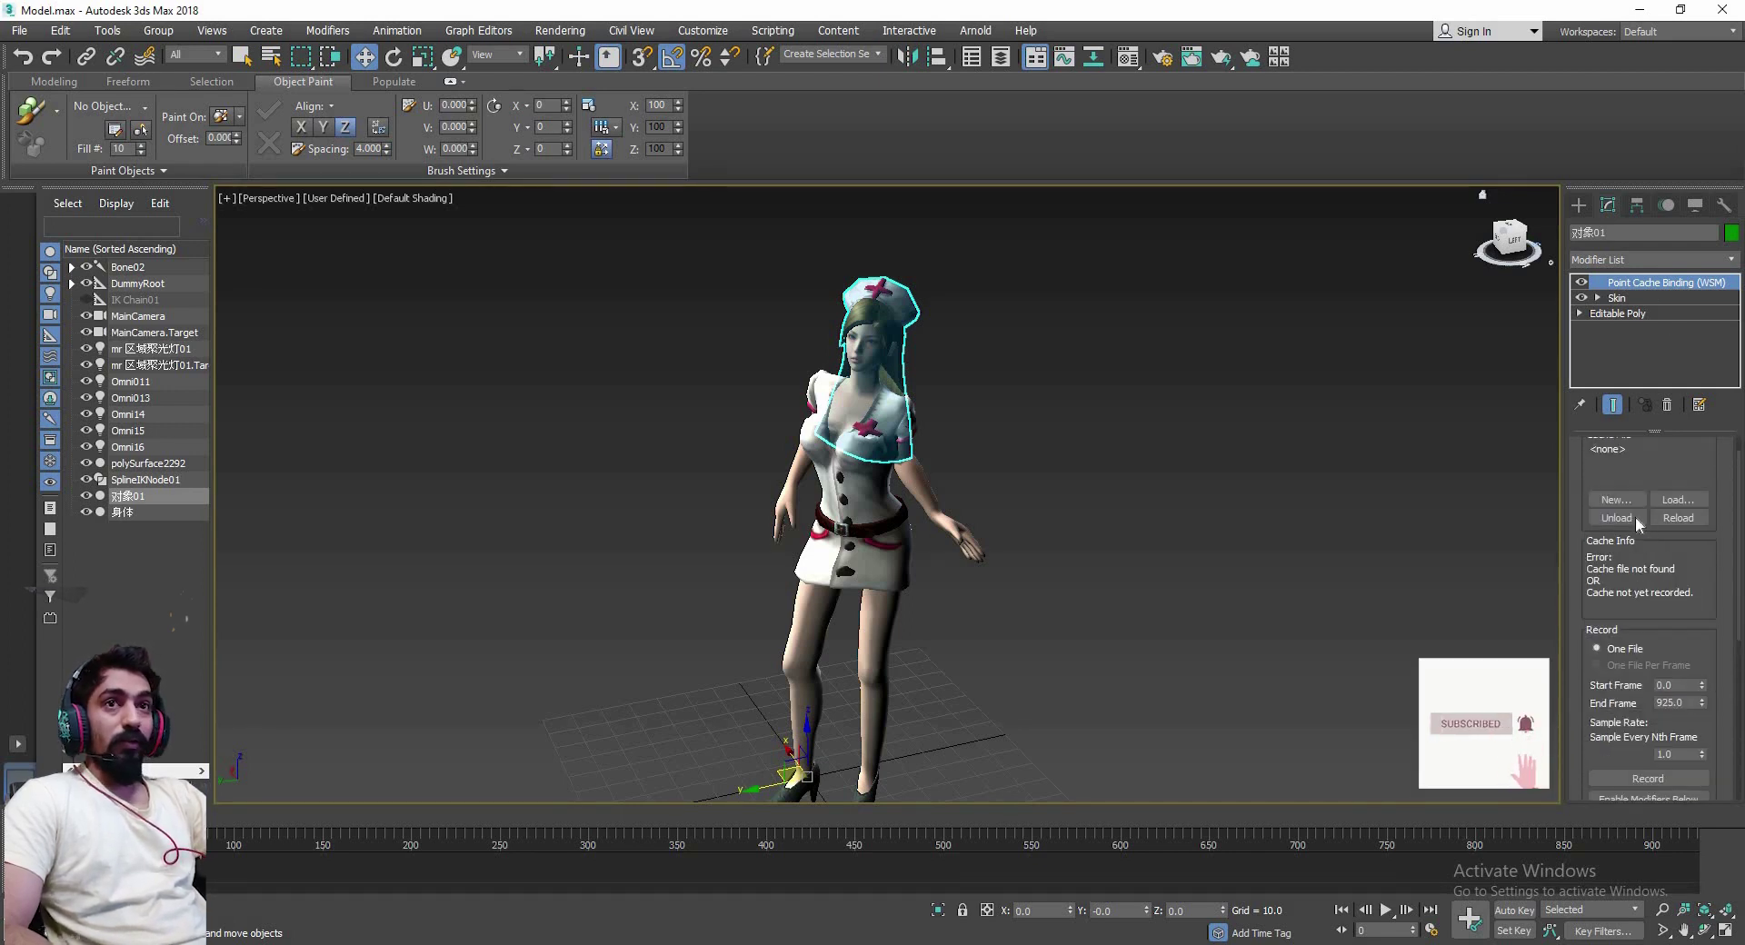
left_click(1616, 499)
Create a Desktop folder named nurs and save the hair cache __01.xml inside it
left_click(51, 191)
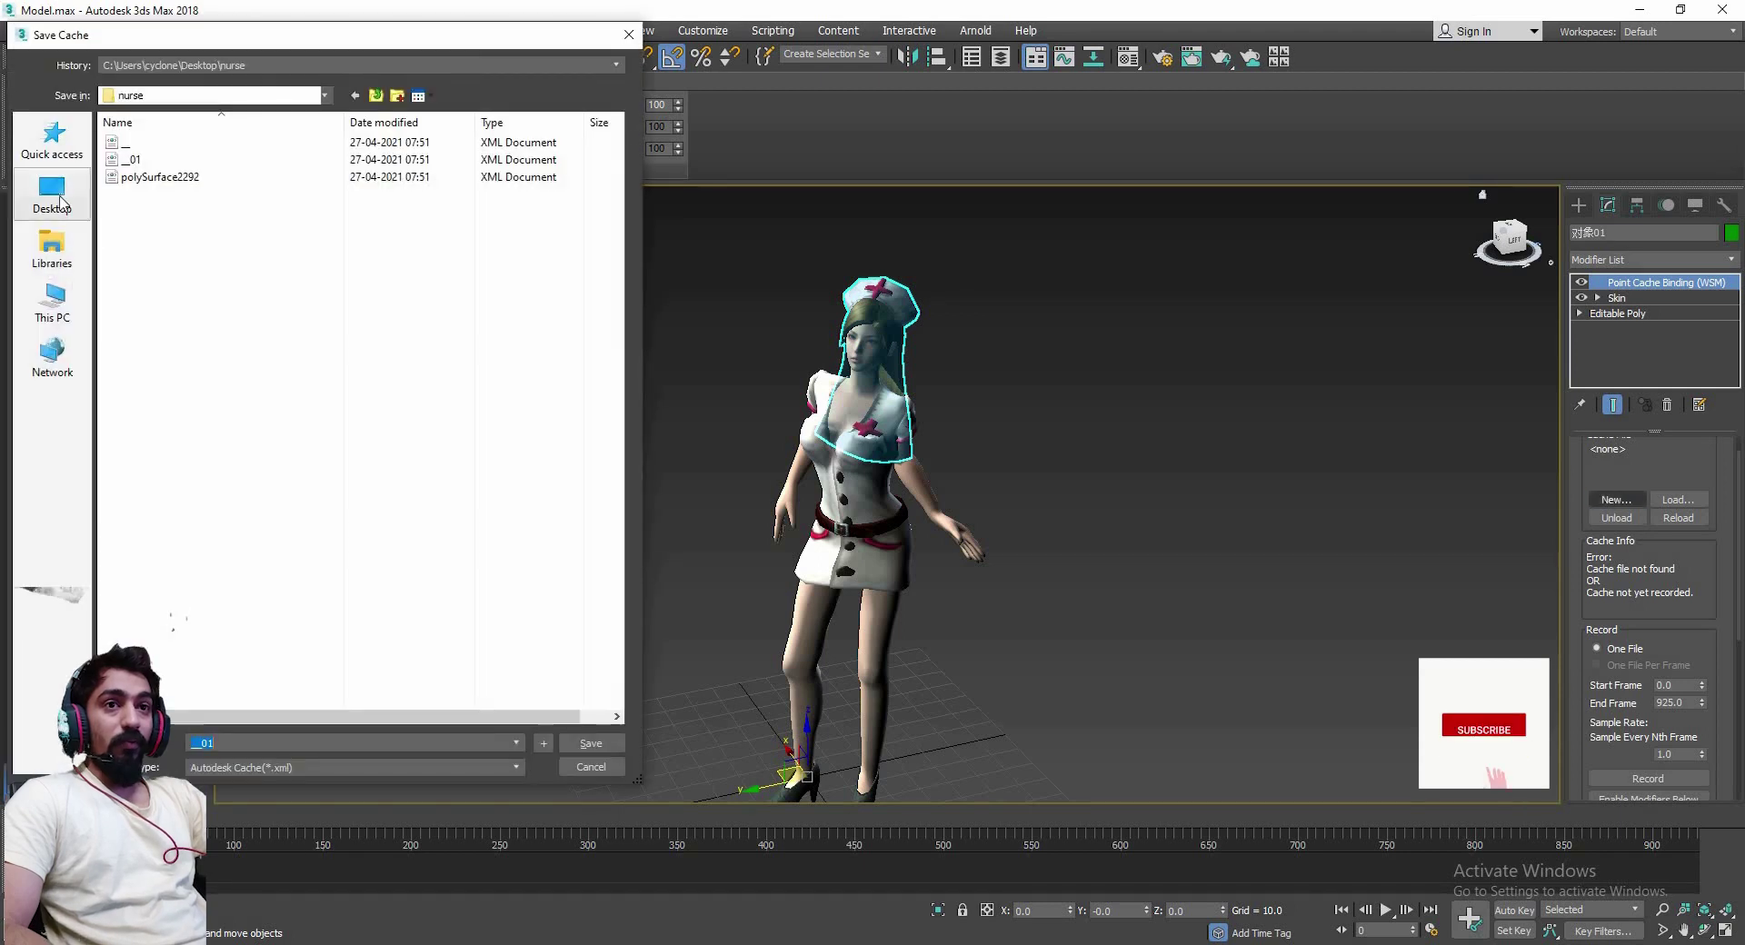
right_click(196, 597)
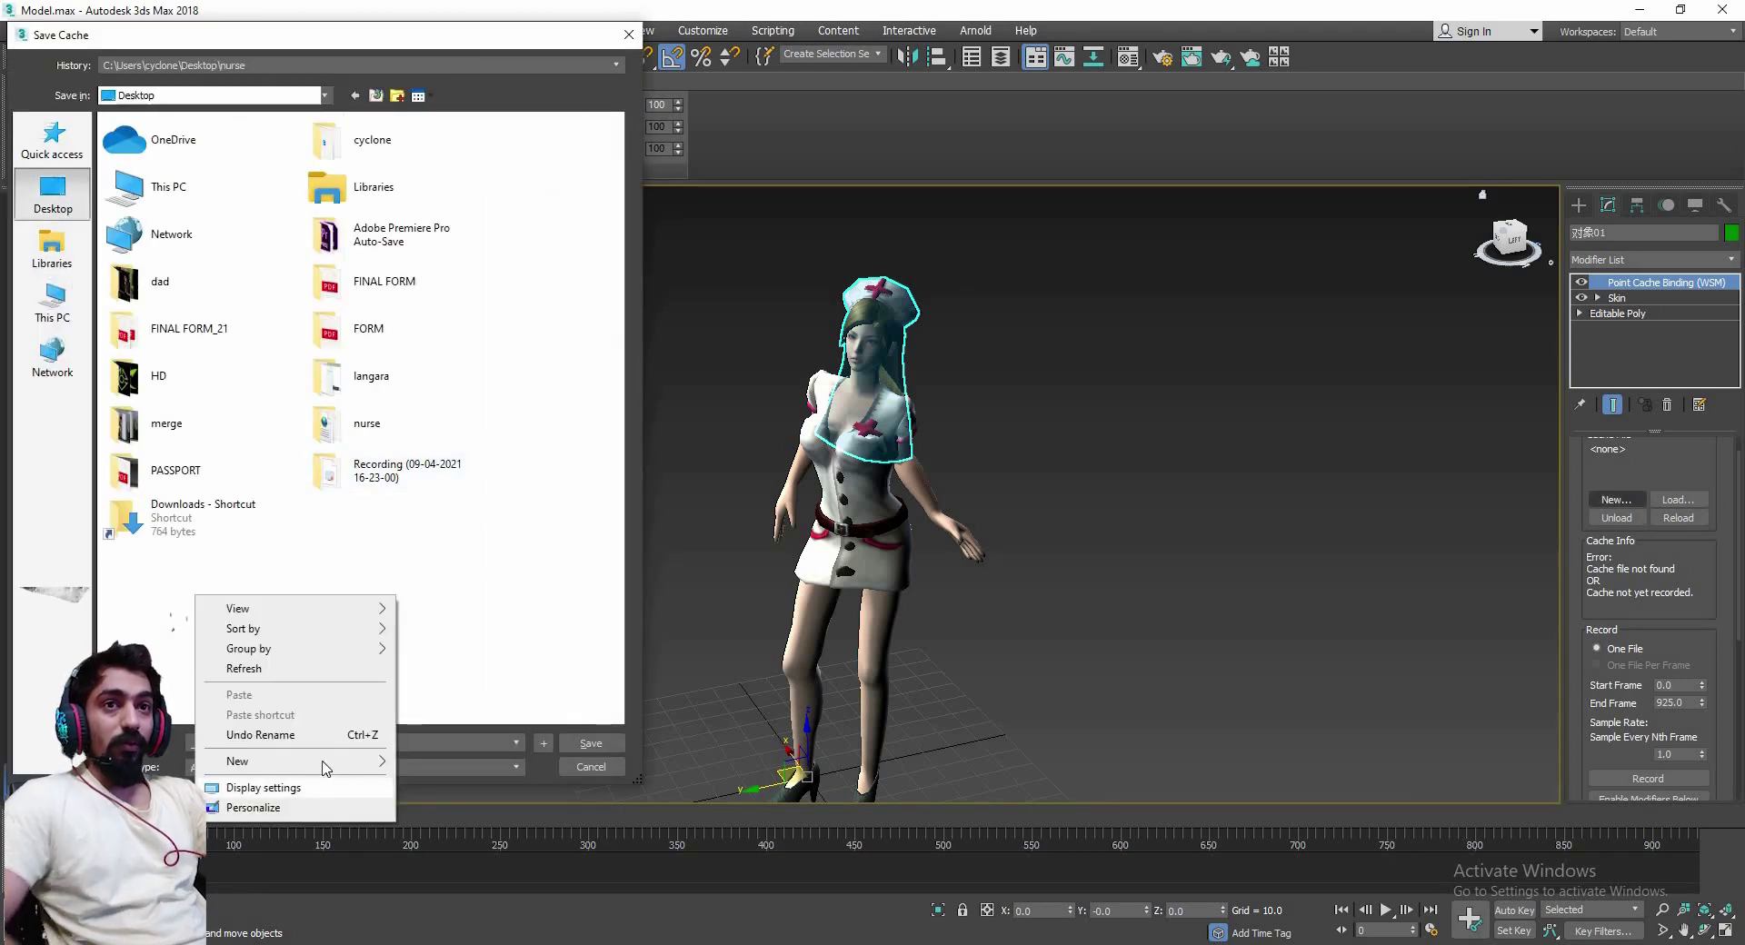
left_click(460, 554)
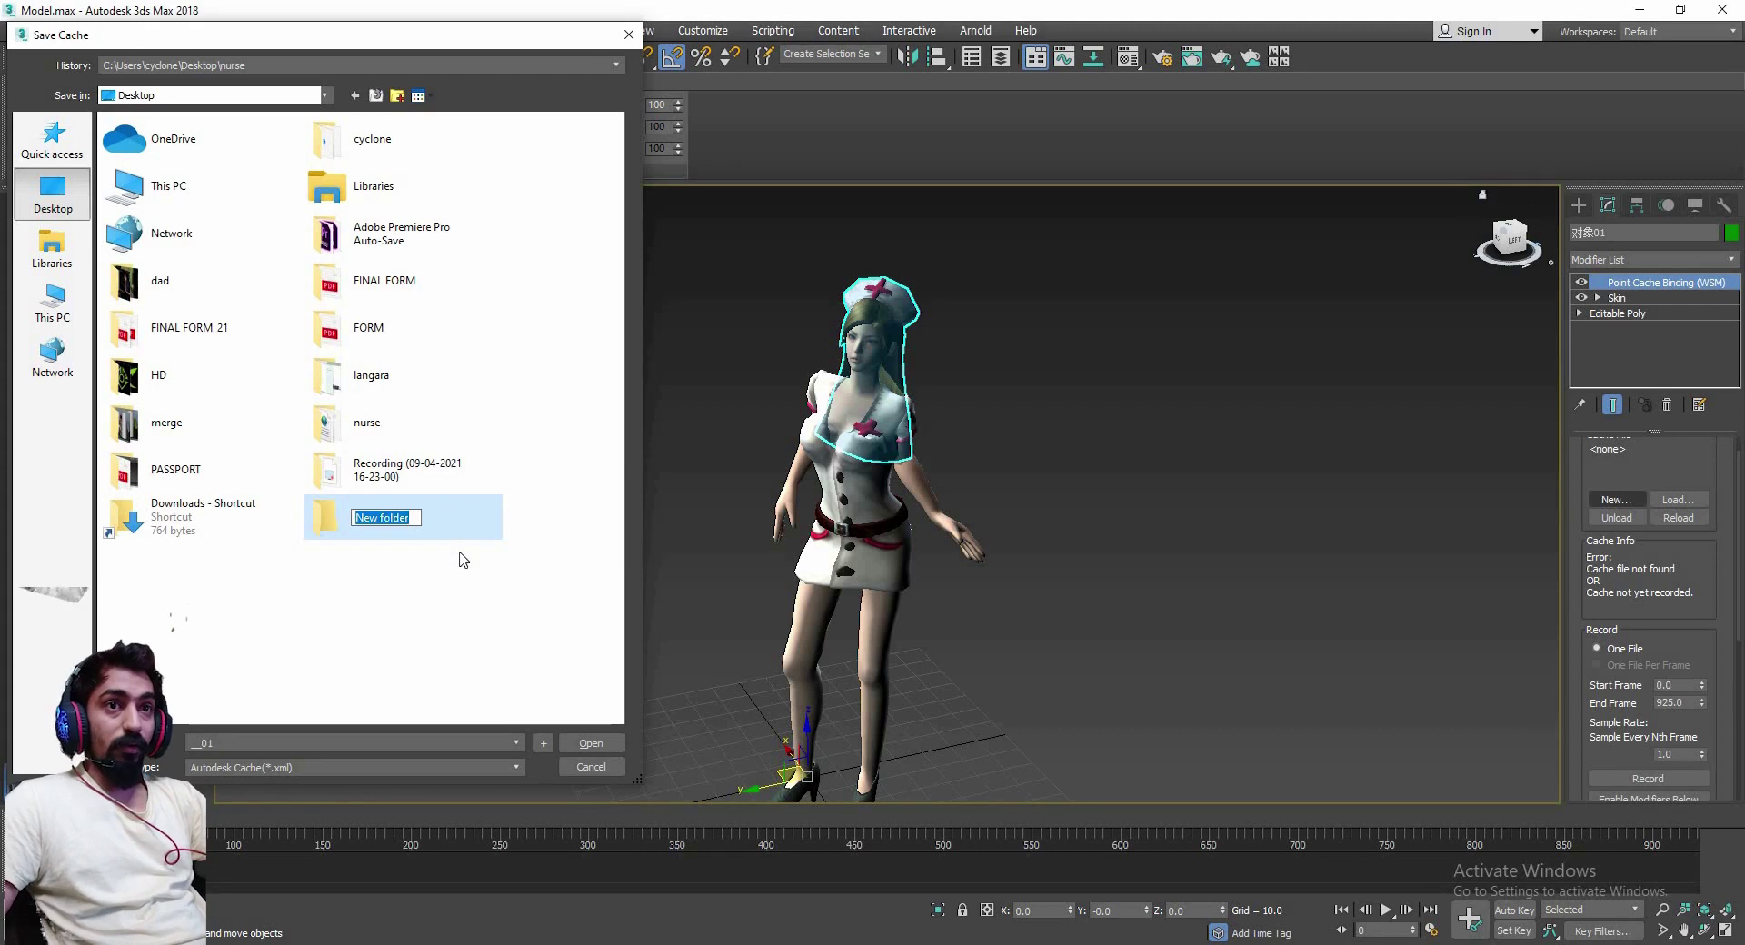
type("nurs")
key("Return")
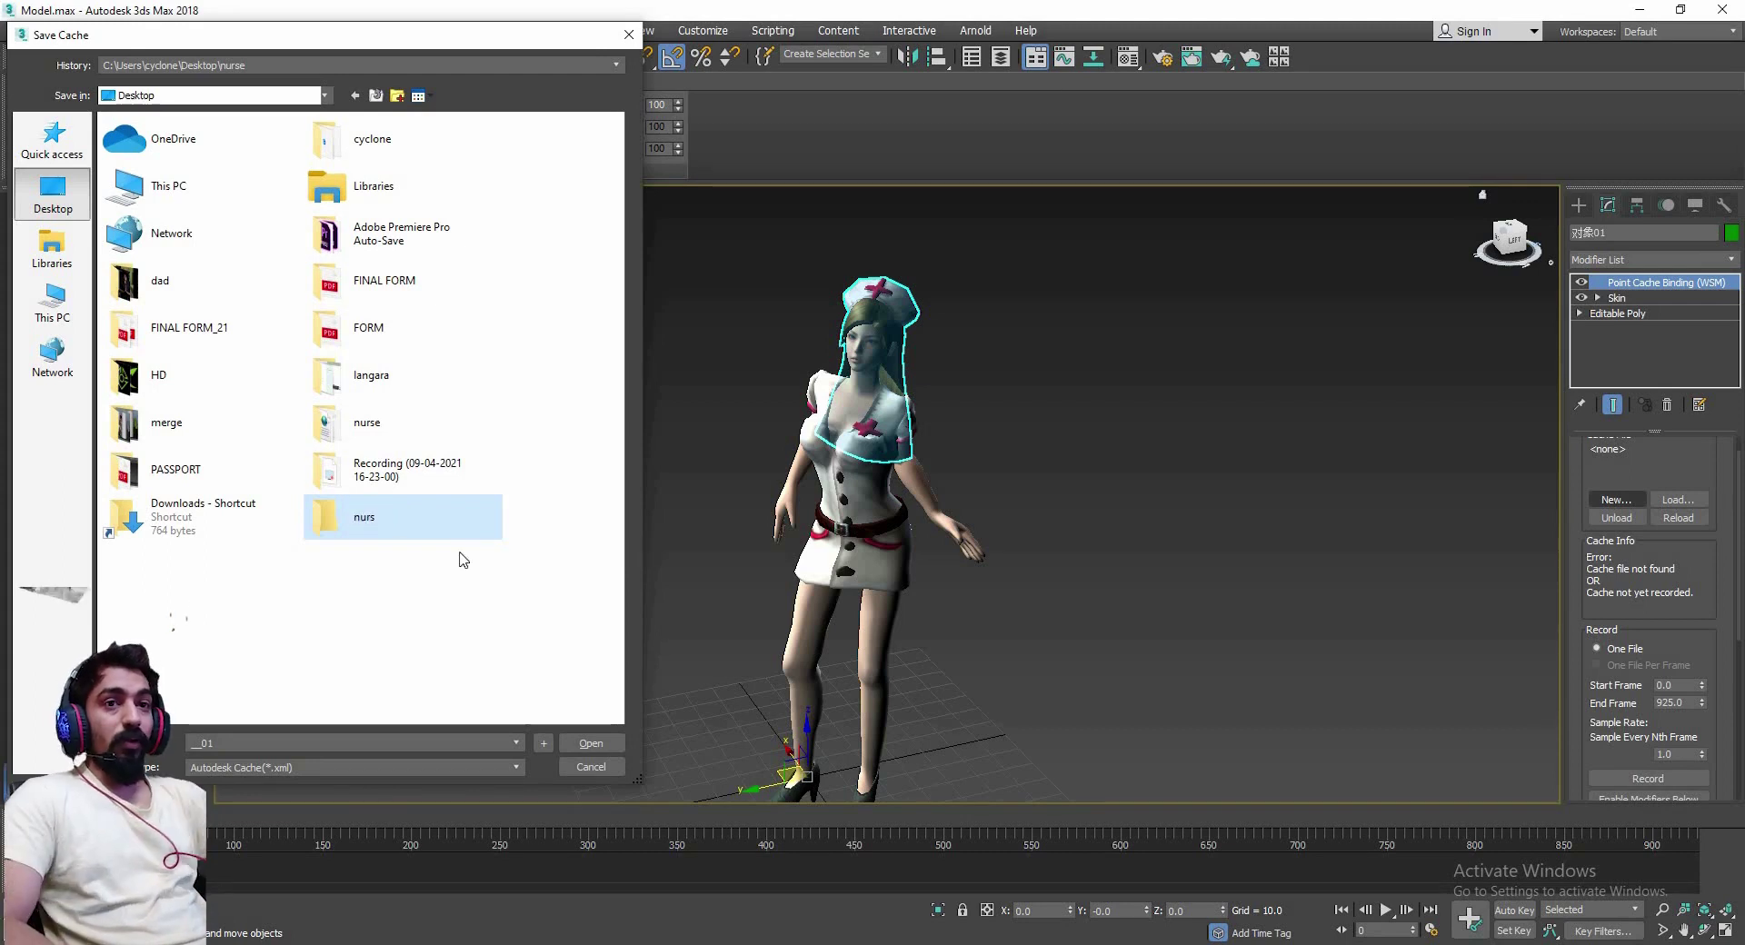
key("Return")
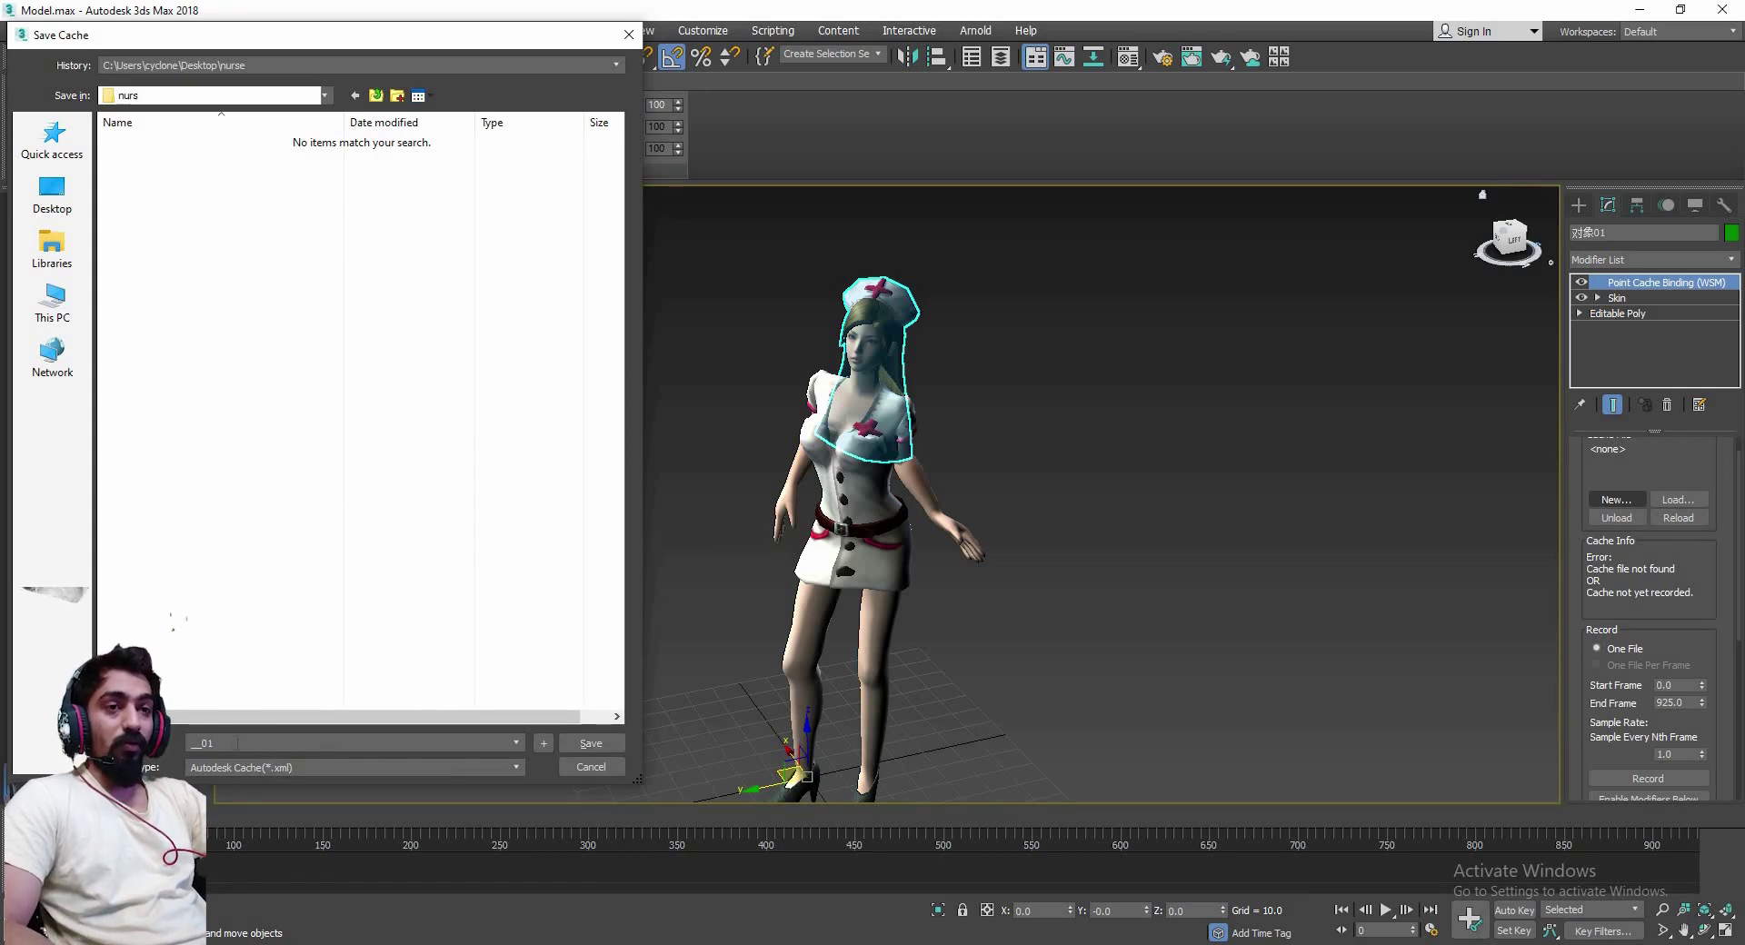
left_click(591, 743)
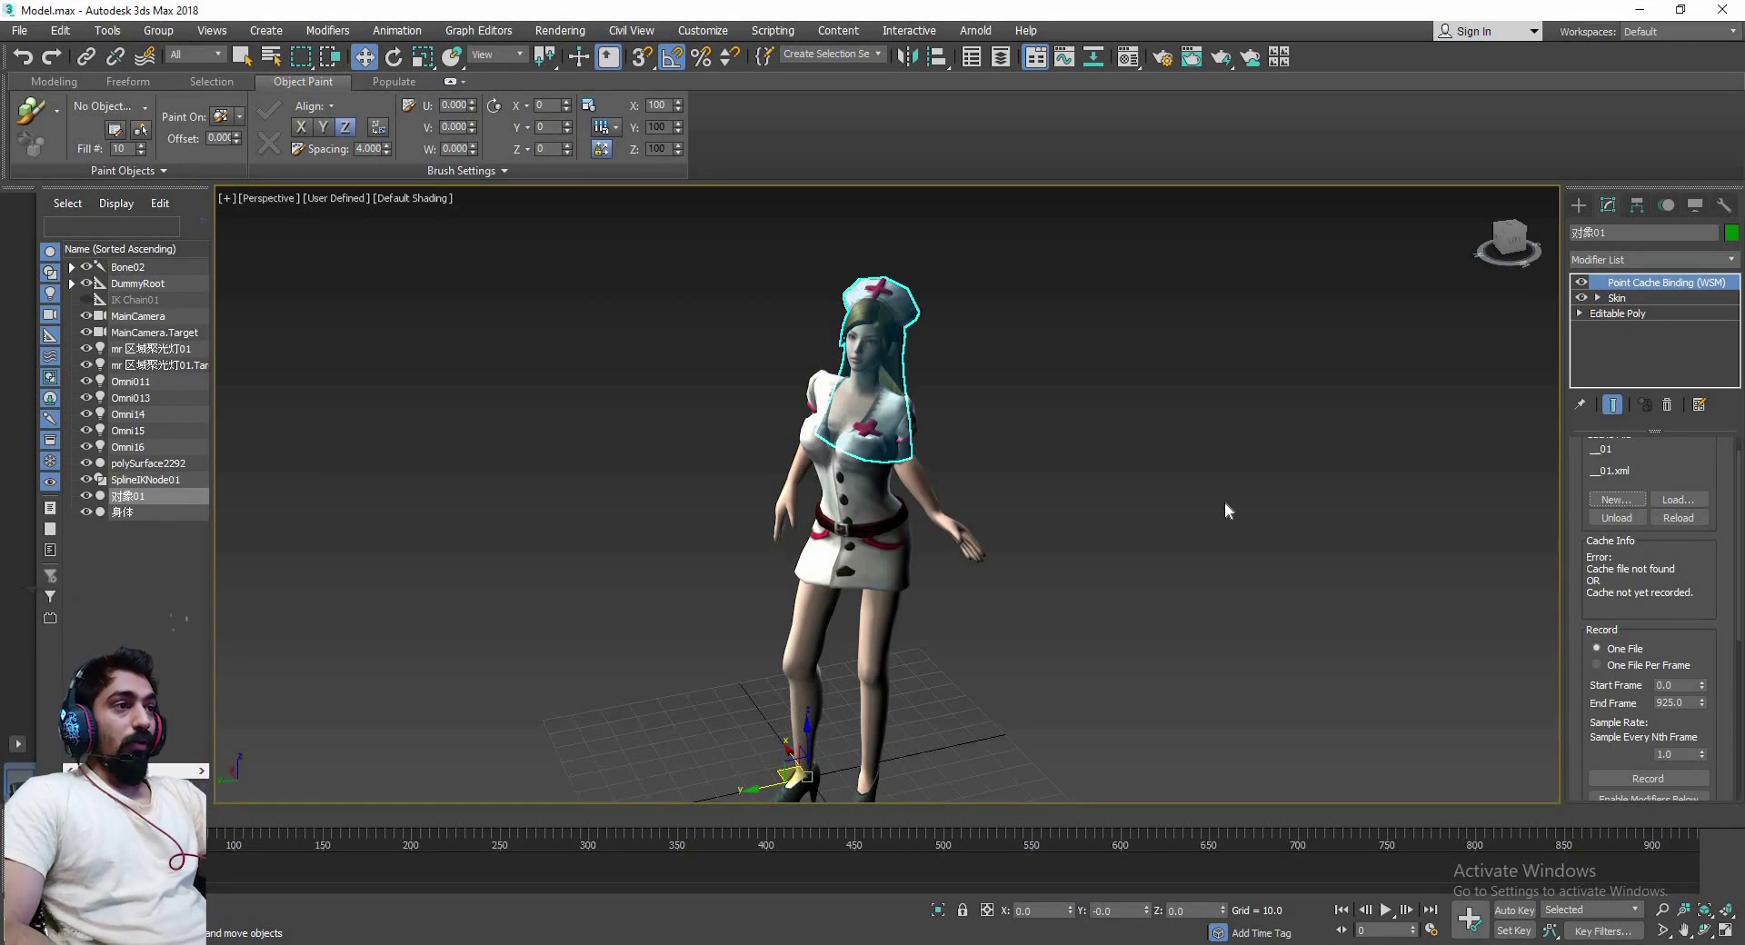
Set End Frame to 925 and record the hair's point cache over frames 0–925
scroll(1717, 593, "down", 3)
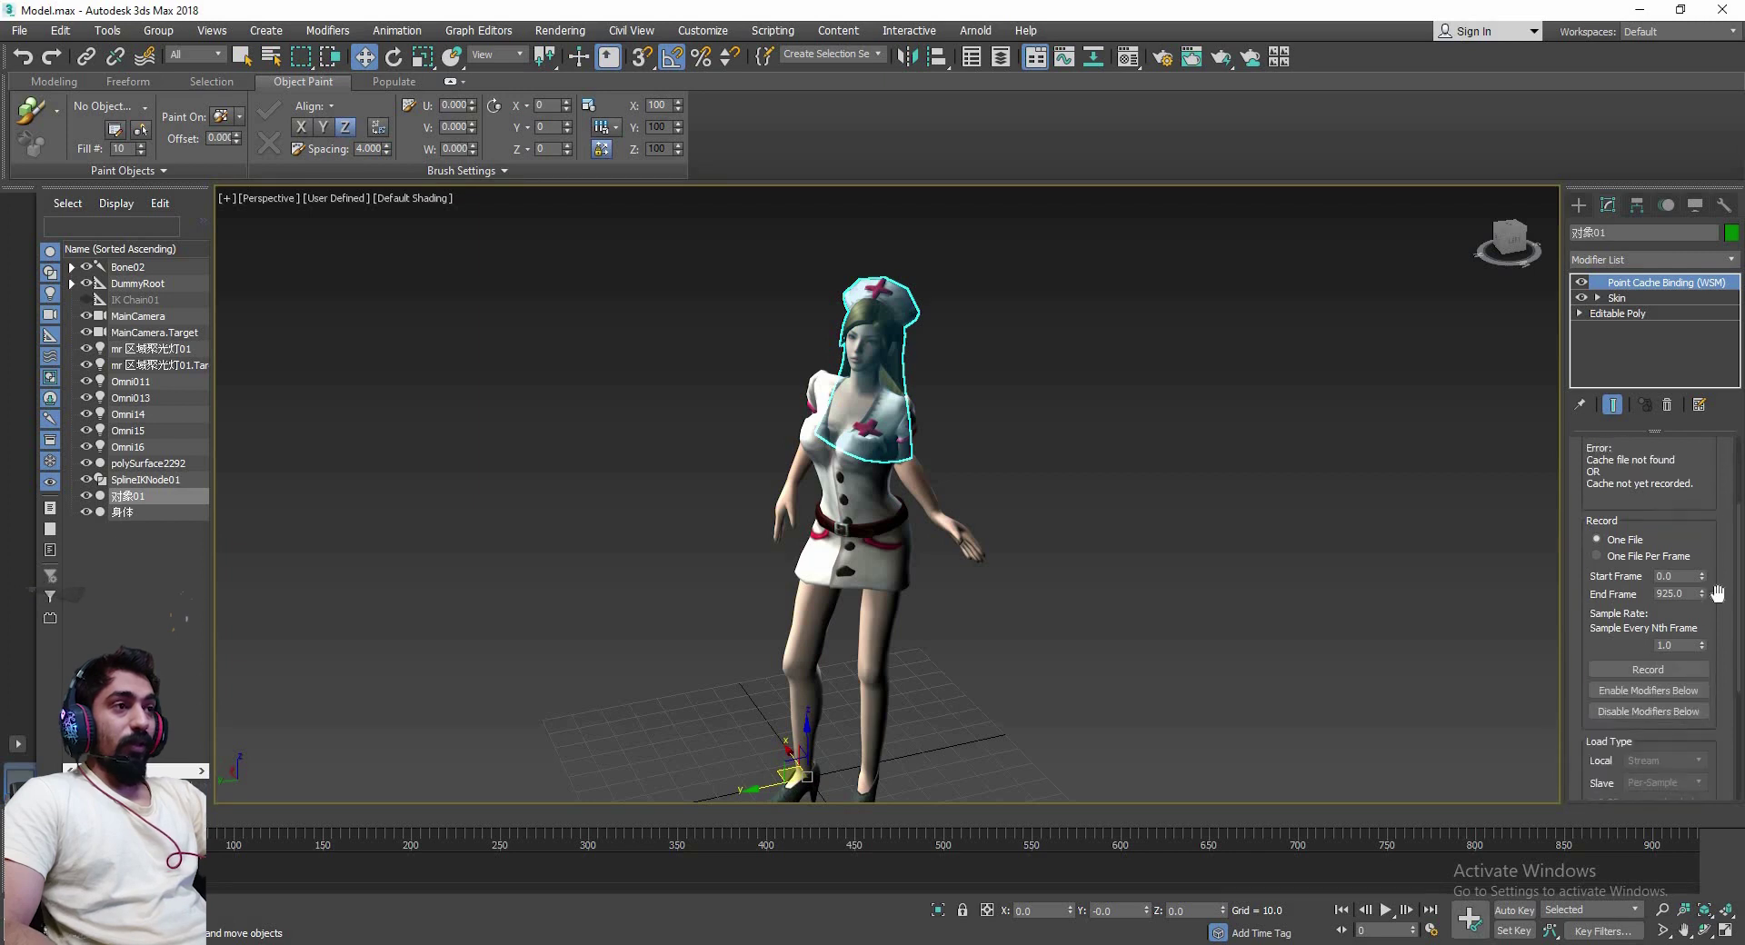
scroll(1717, 593, "down", 2)
scroll(1678, 576, "down", 1)
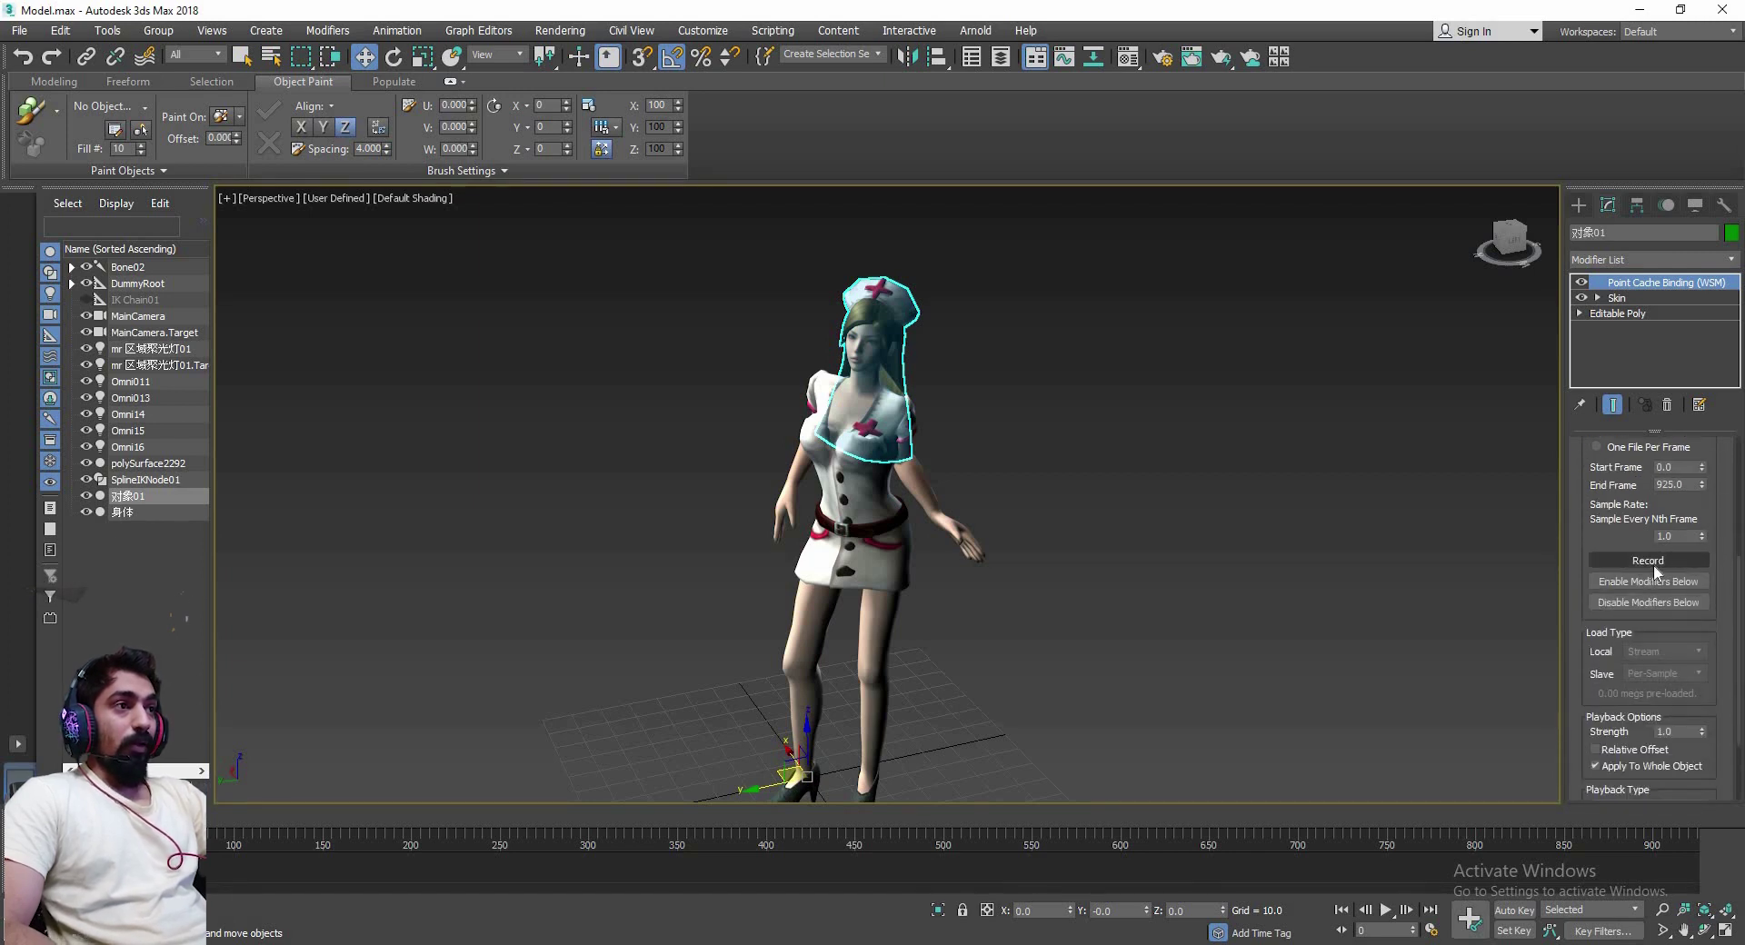
scroll(1632, 536, "up", 2)
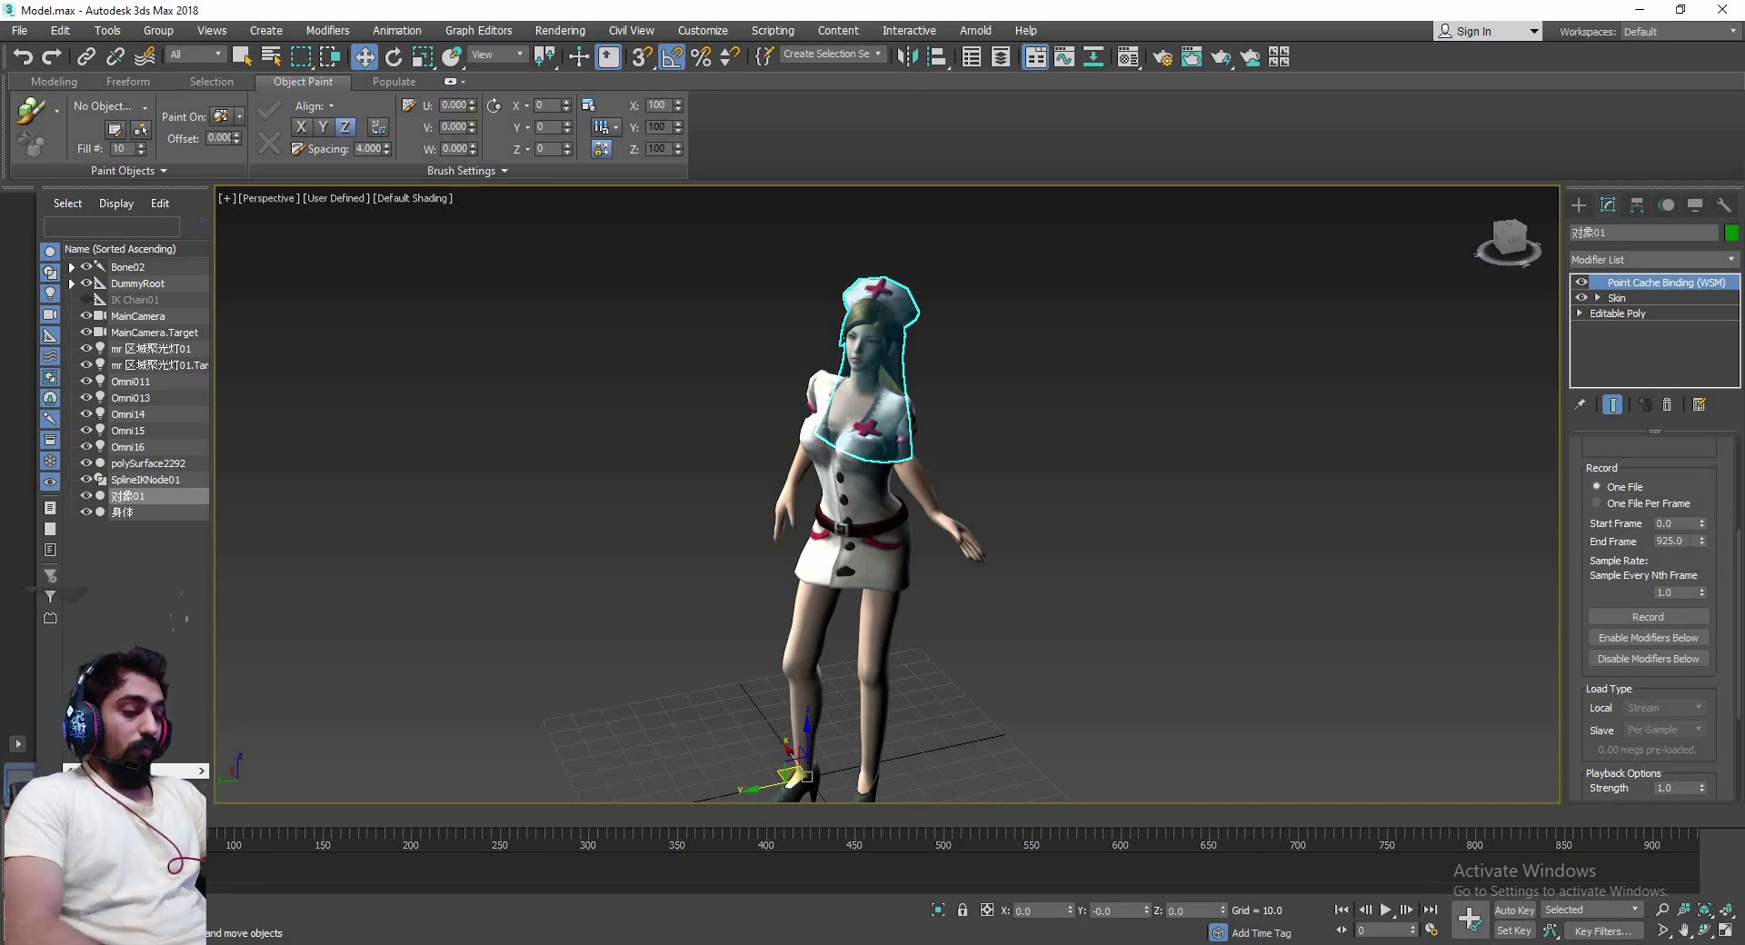
type("925")
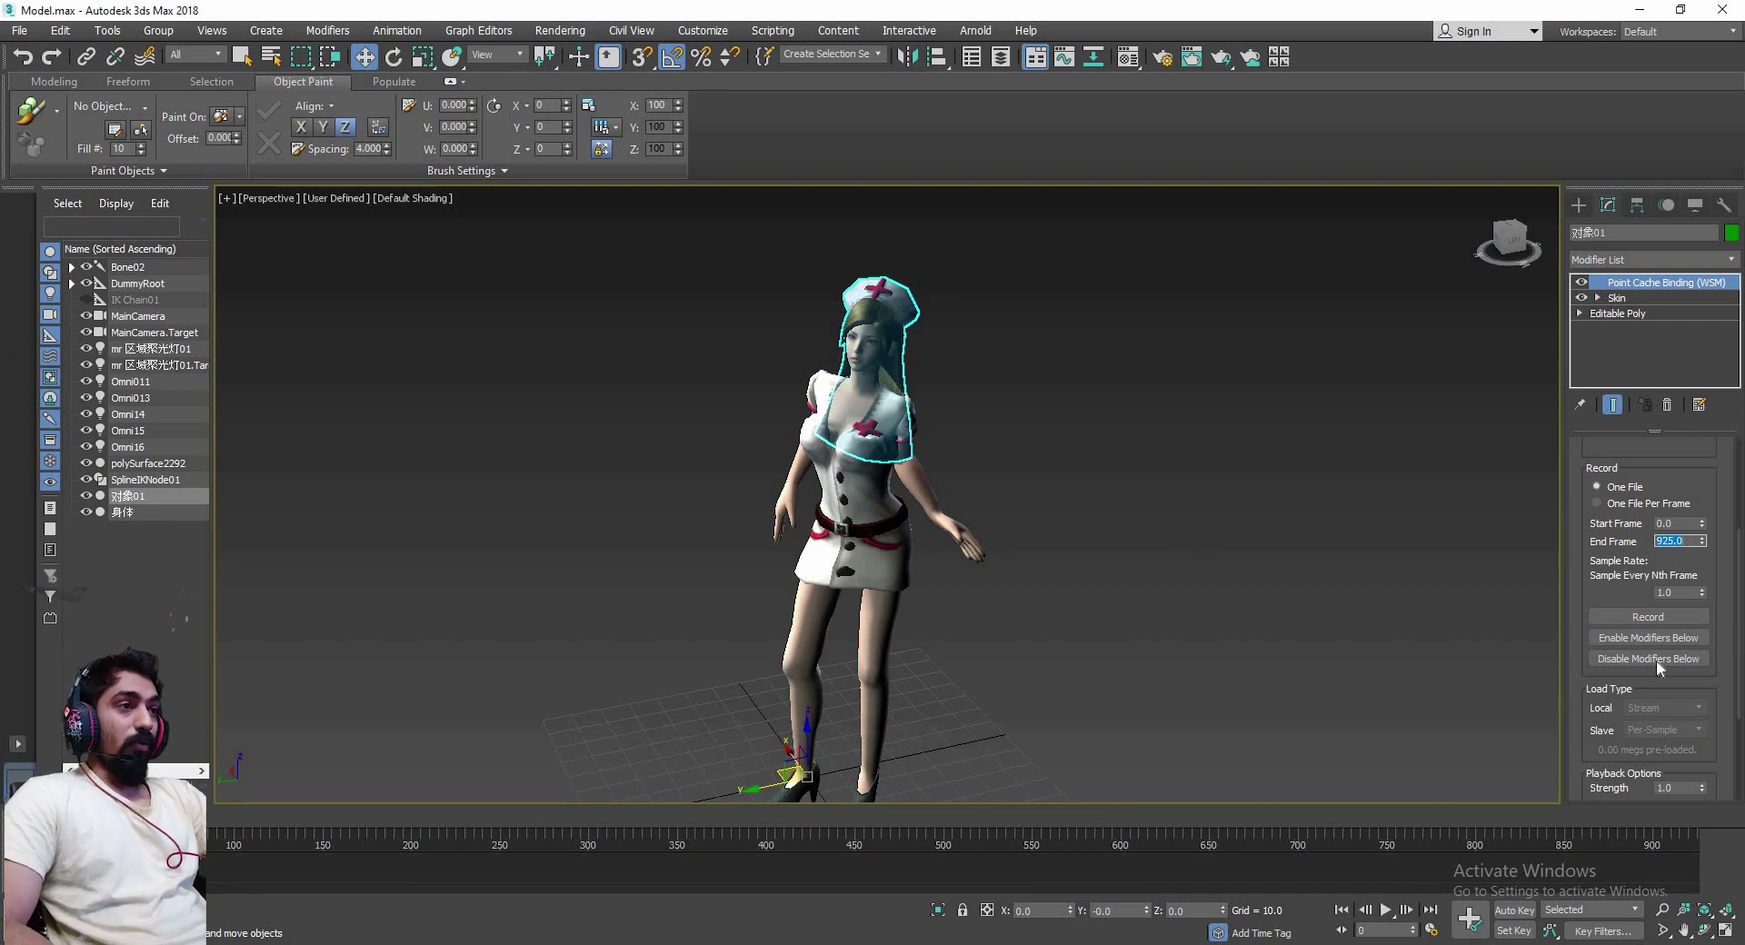
left_click(1660, 616)
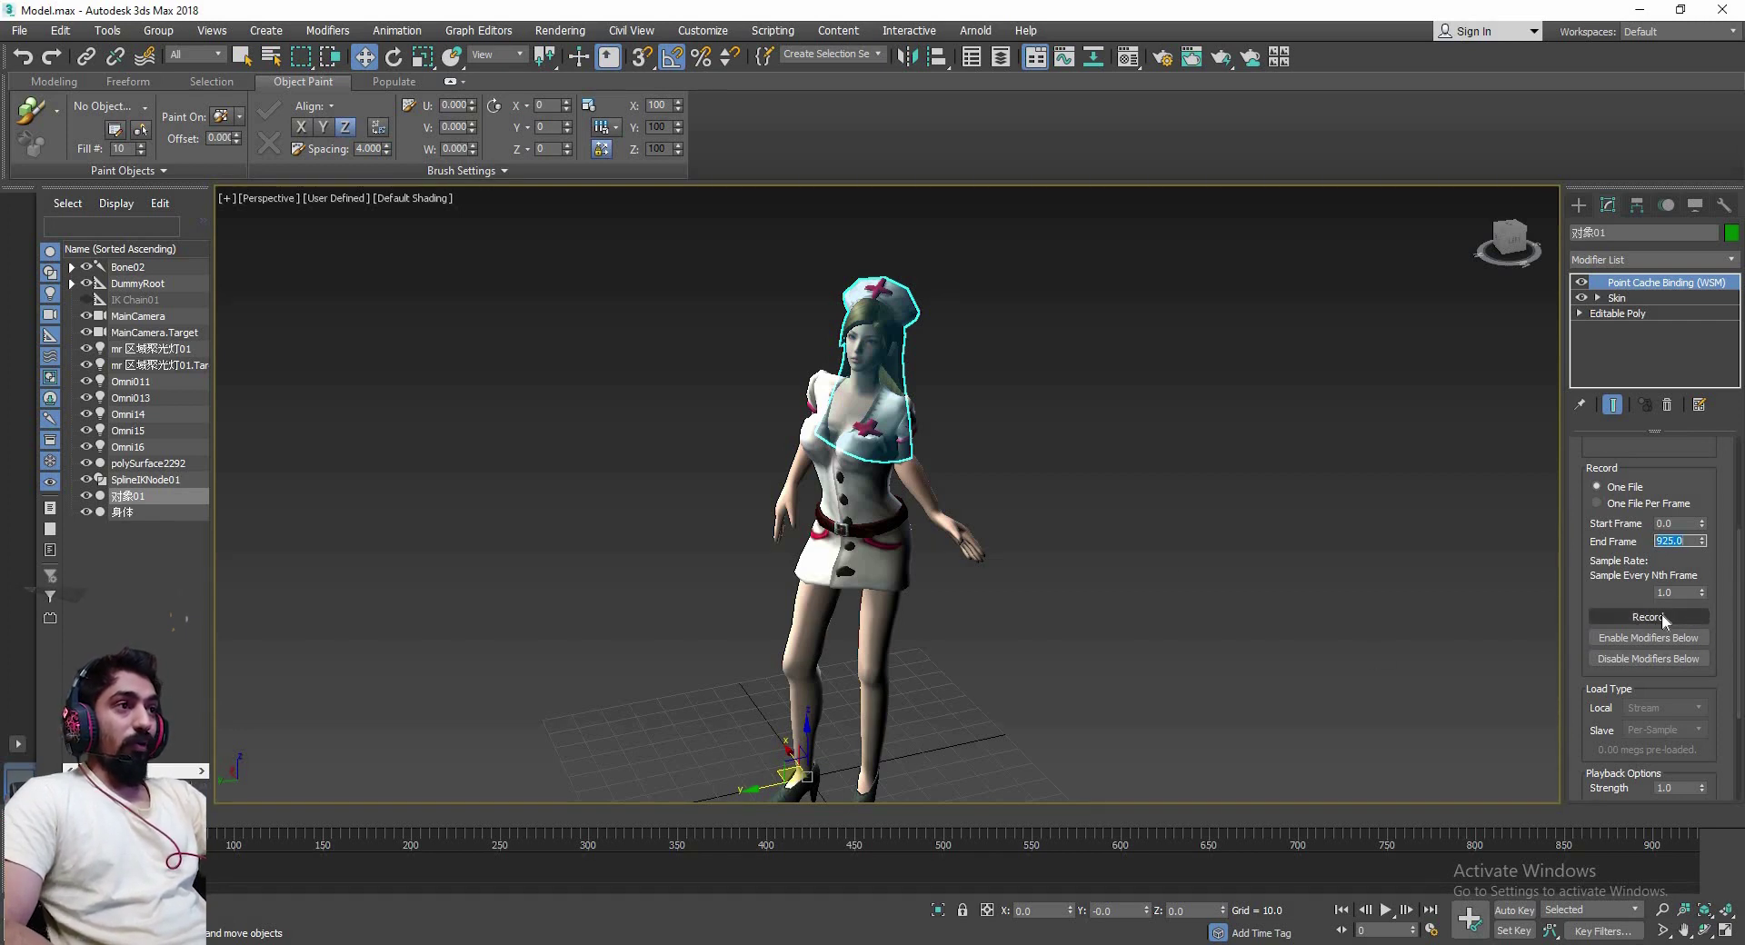
left_click(1661, 615)
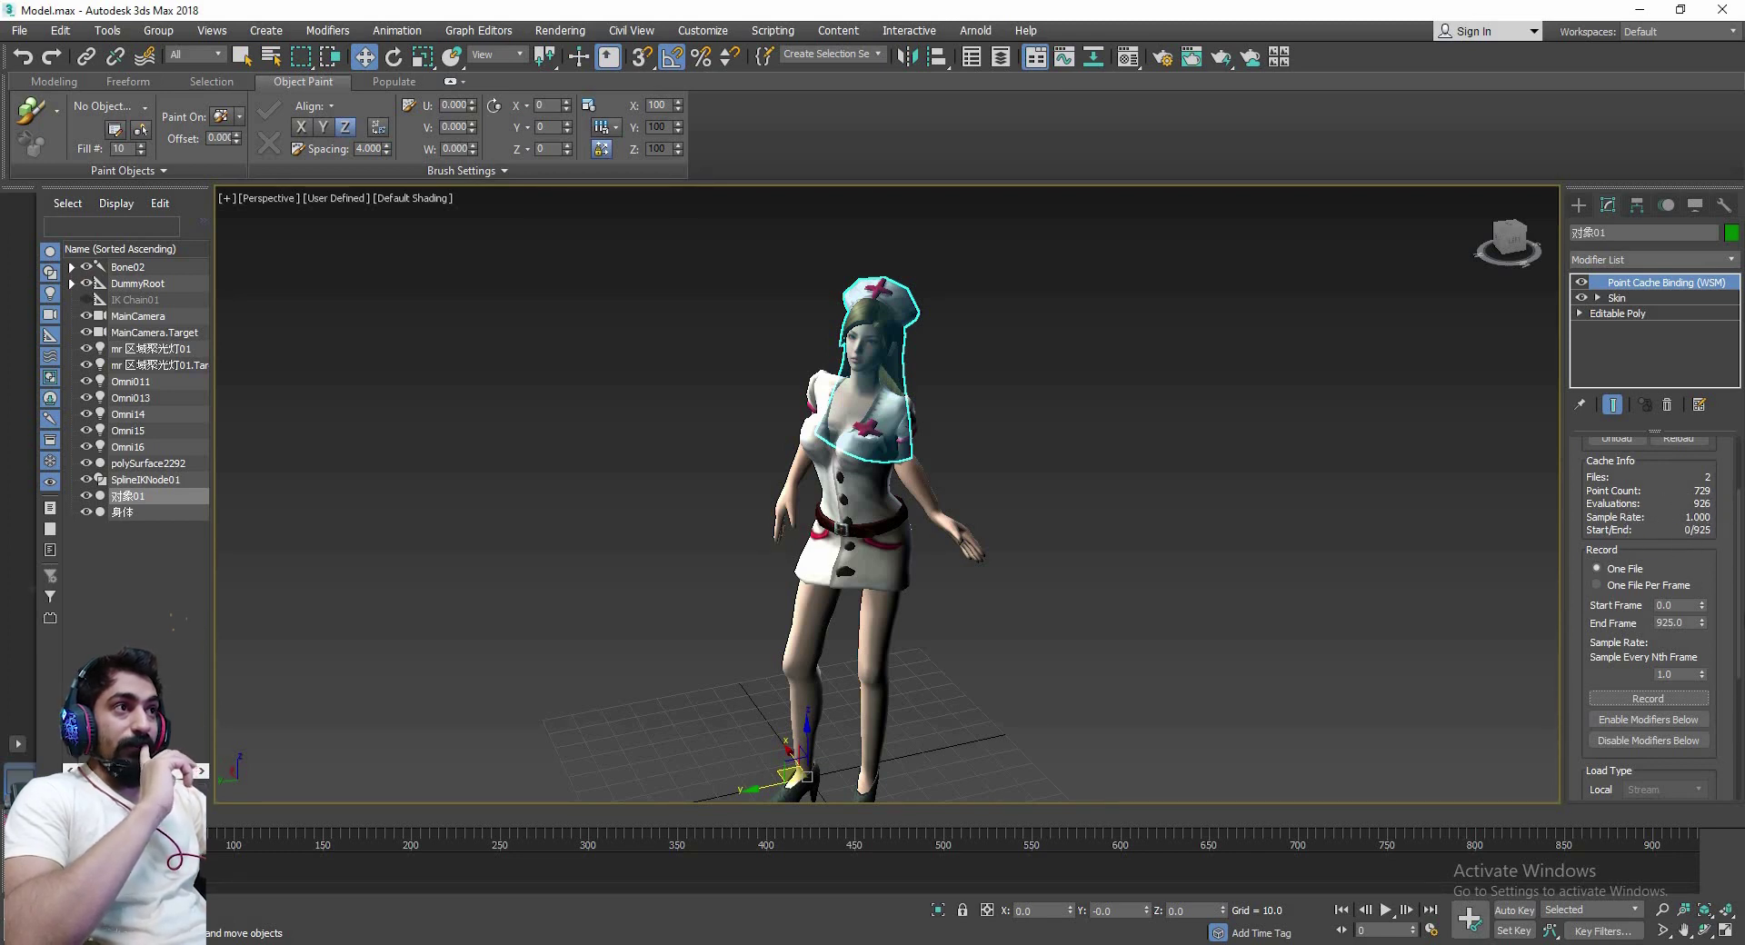
Select polySurface2292, add Point Cache (WSM), and create its cache file polySurface2292.xml
left_click(1107, 369)
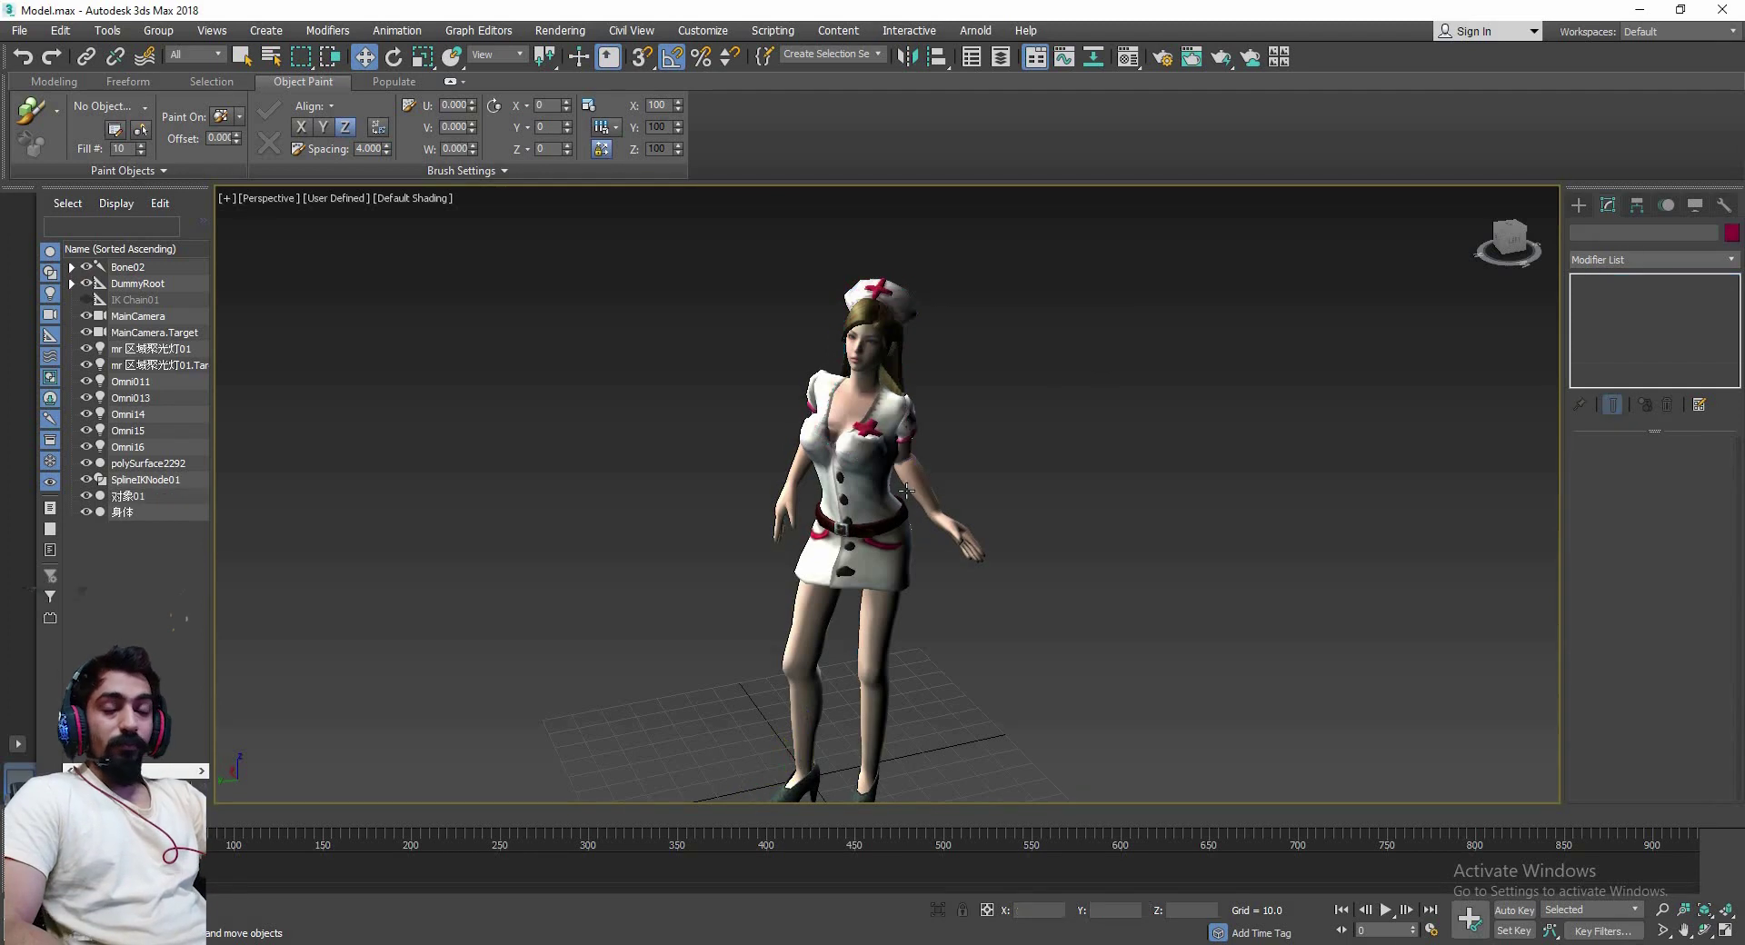
left_click(859, 476)
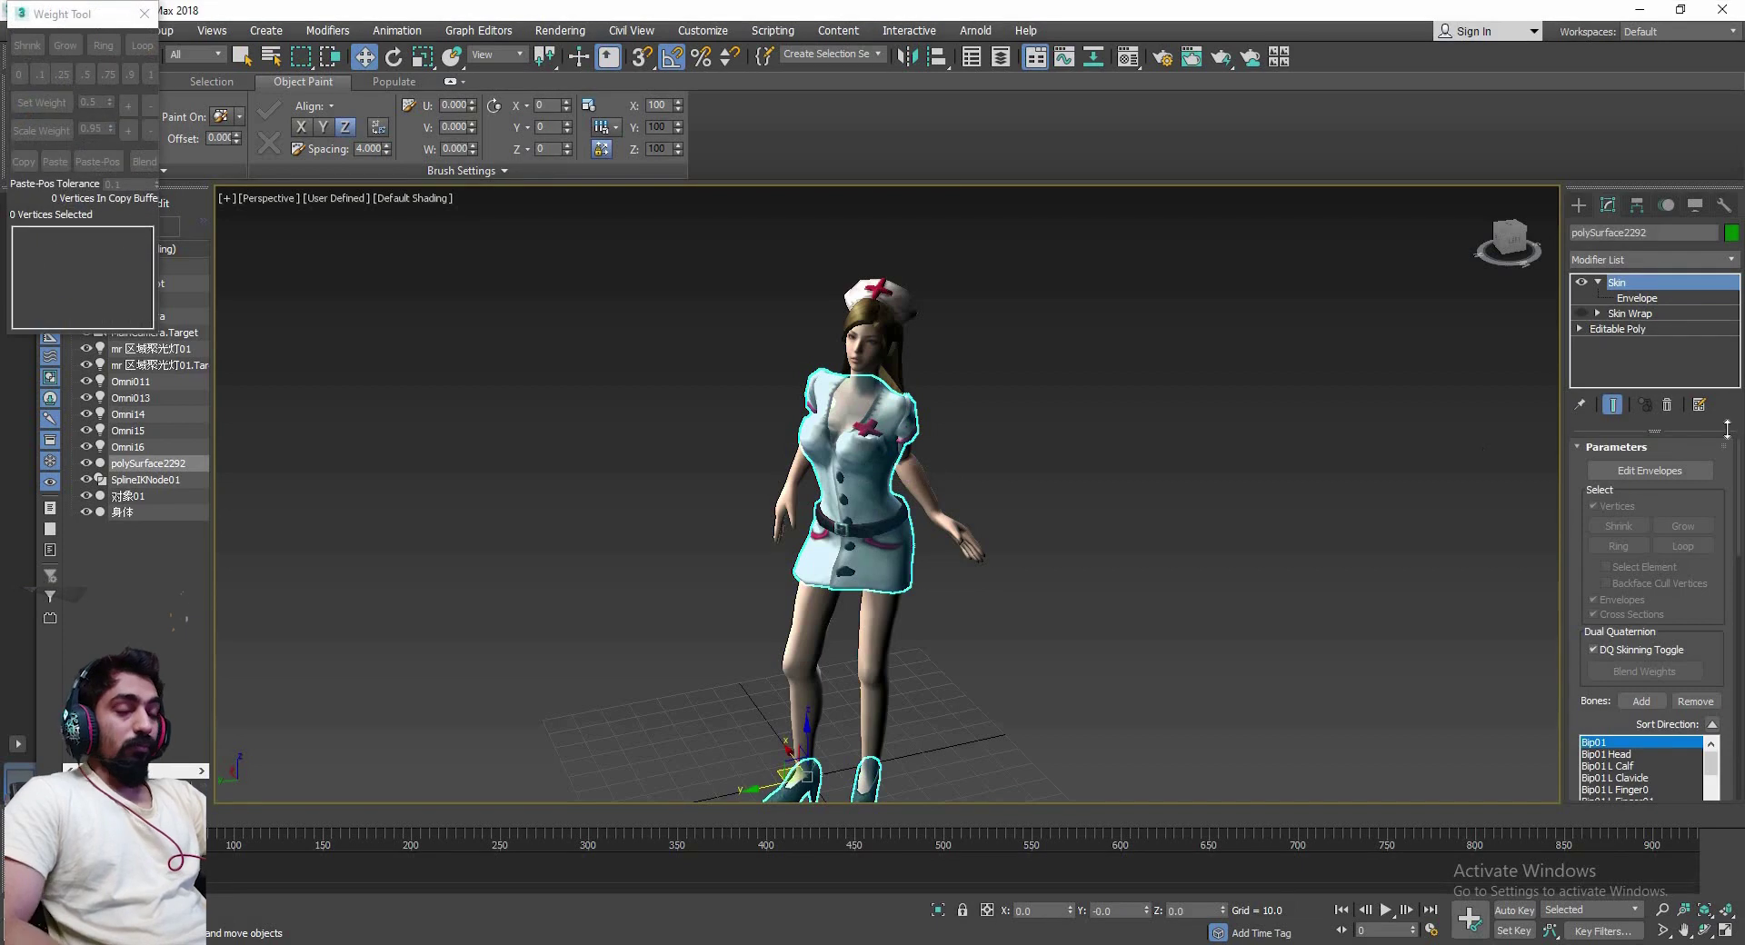
left_click(1631, 260)
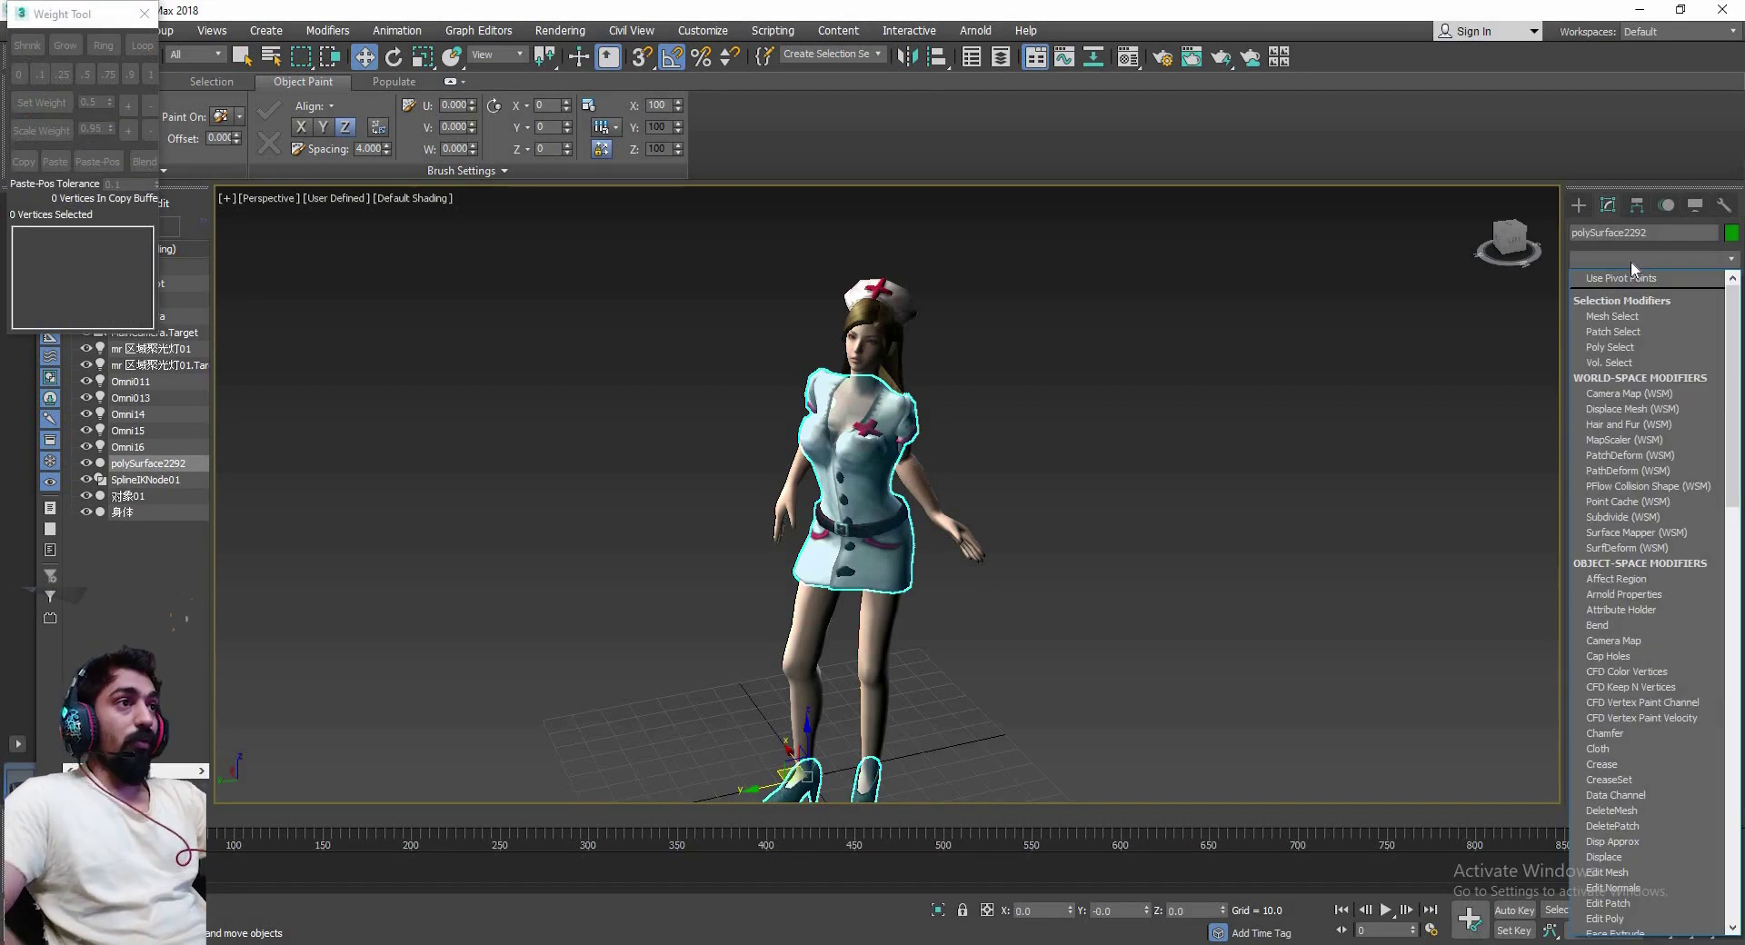
type("o")
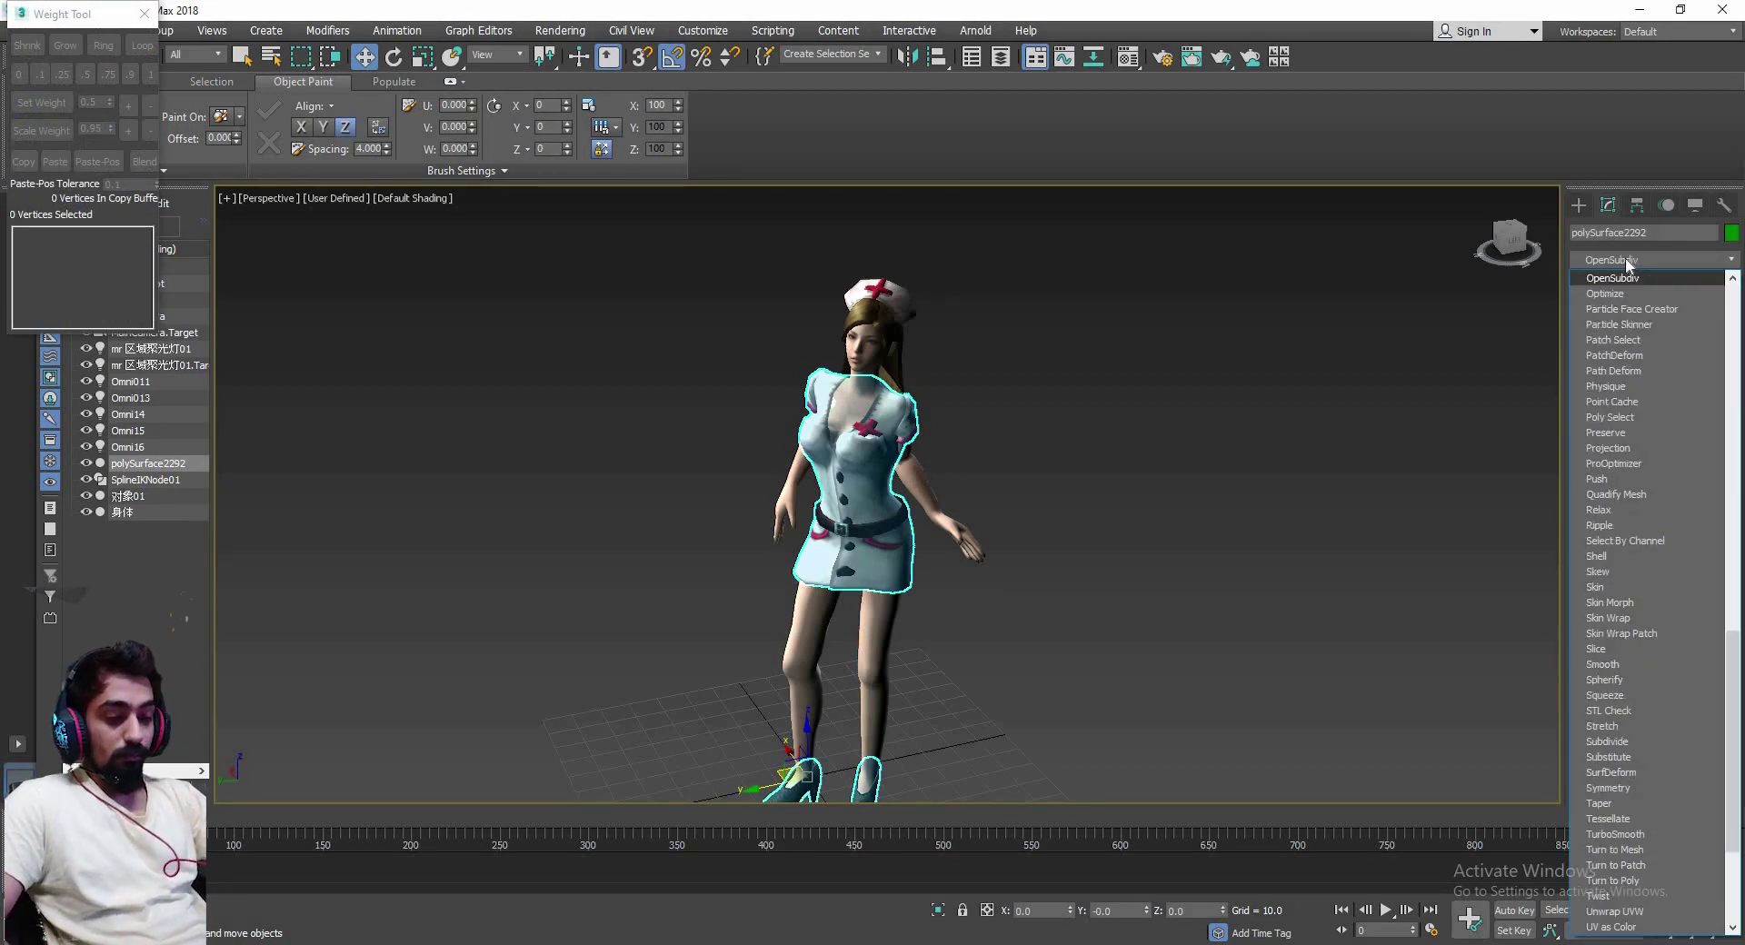
left_click(1625, 258)
left_click(1625, 258)
type("poly")
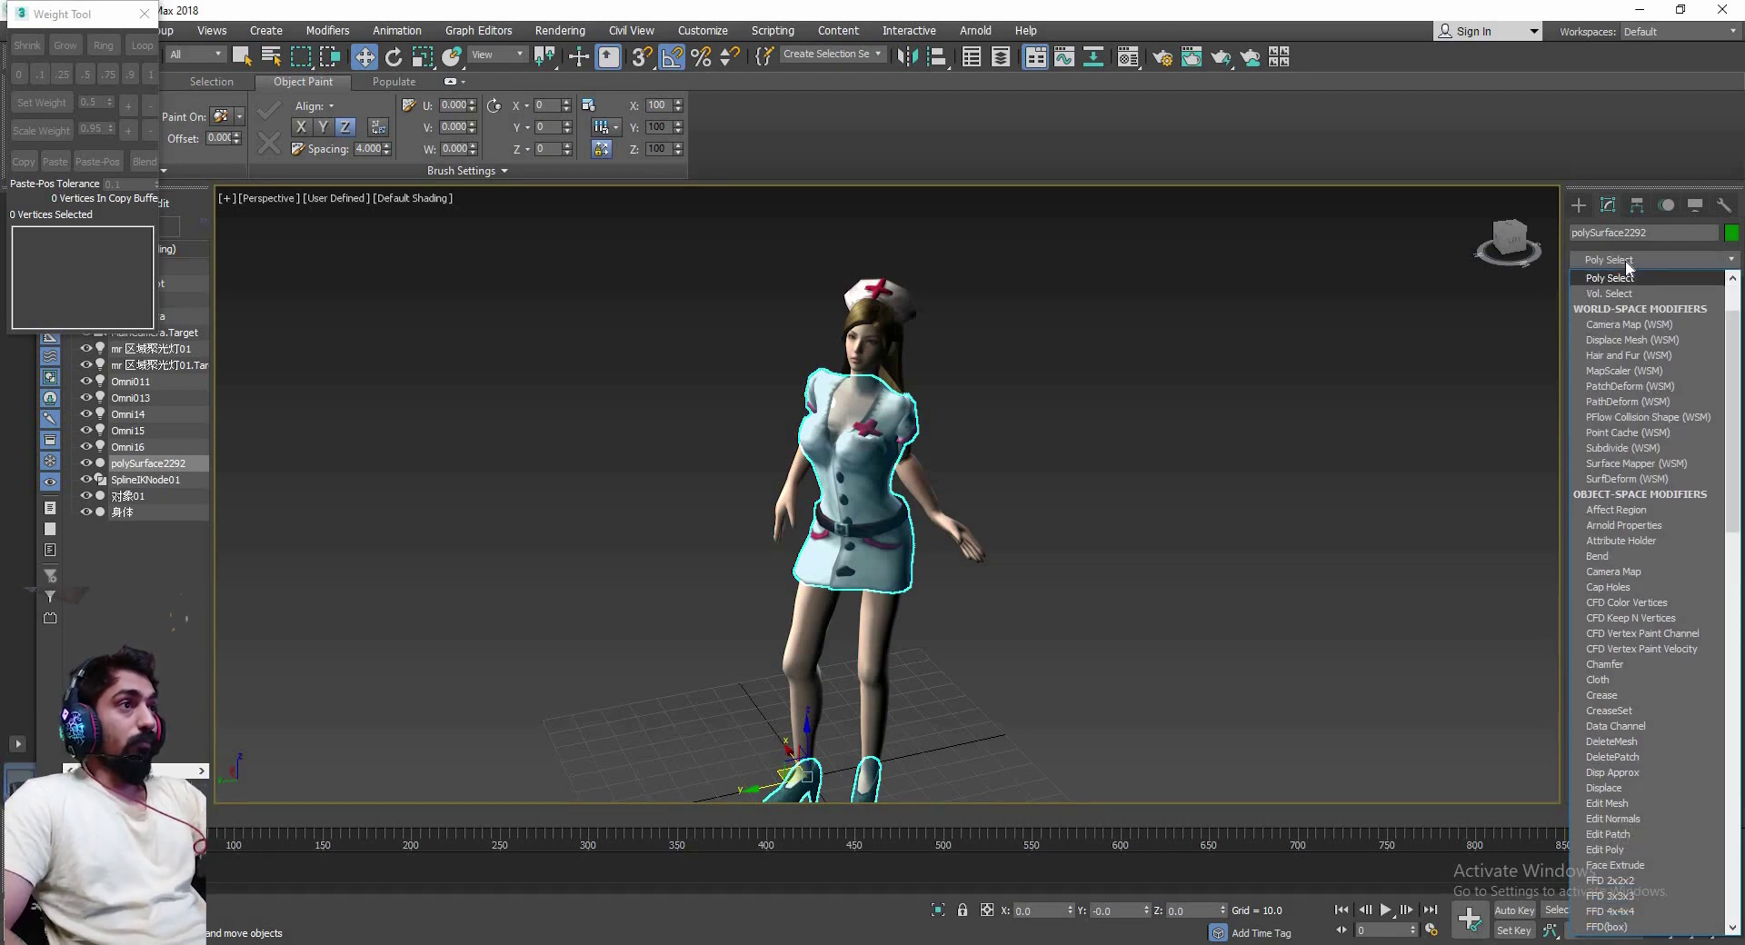
type("point")
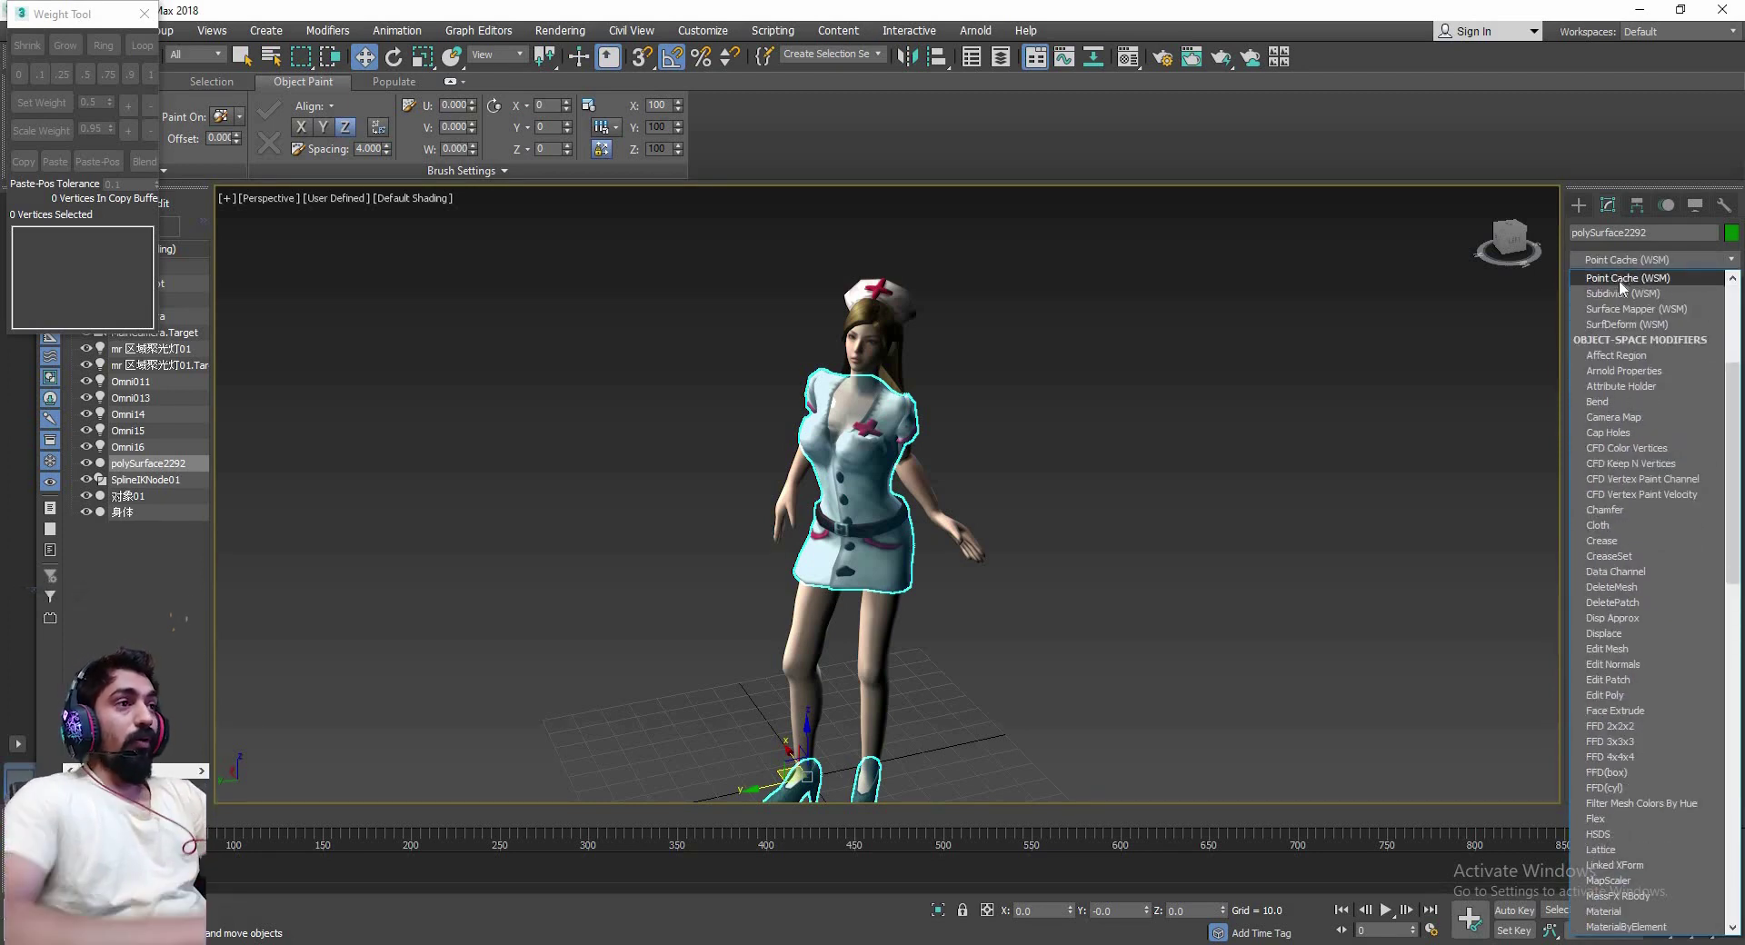
left_click(1618, 280)
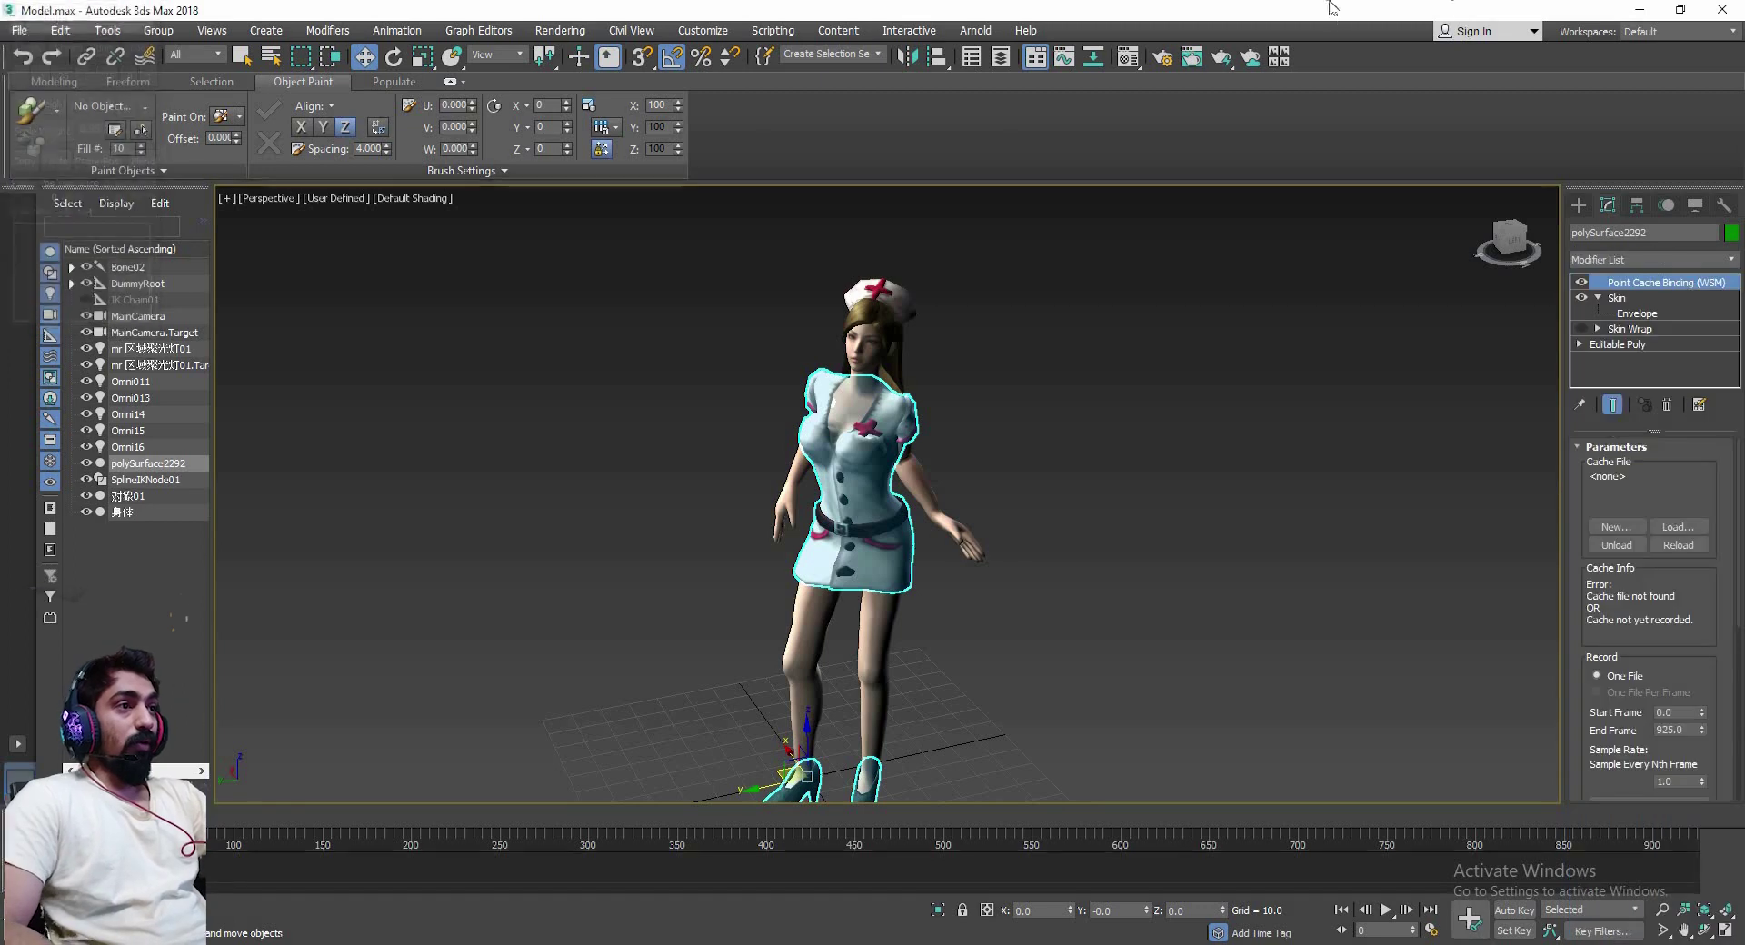
left_click(1616, 527)
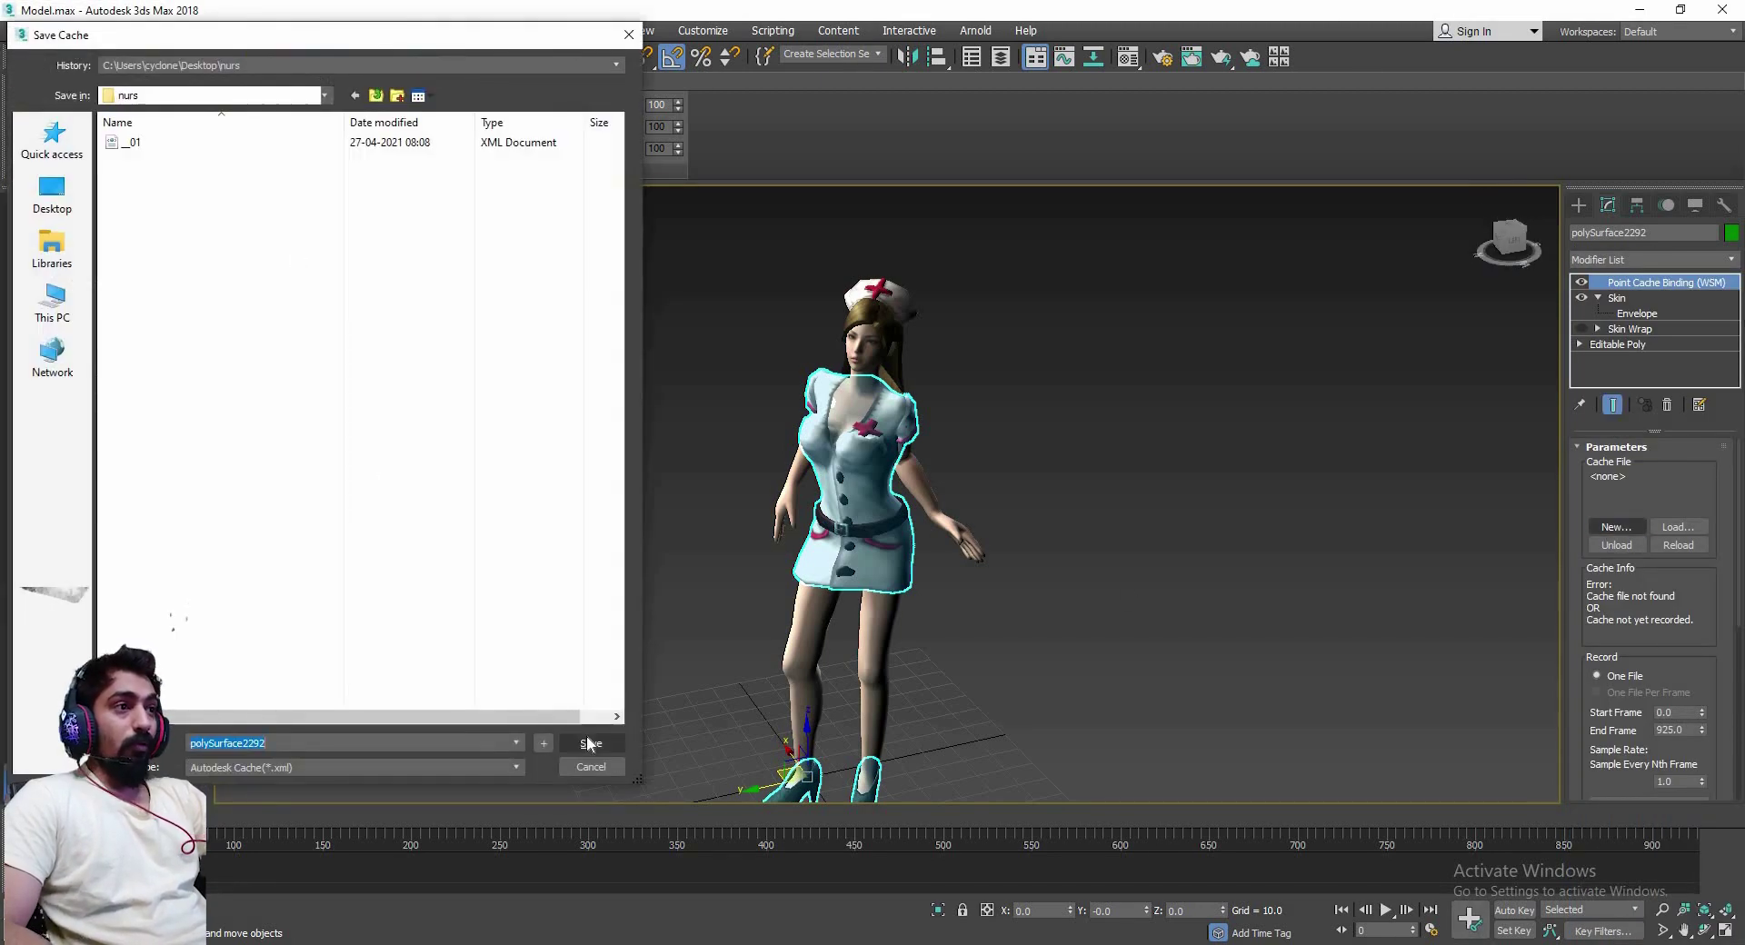
left_click(589, 744)
Record the dress polySurface2292's point cache over frames 0–925
scroll(1712, 614, "down", 2)
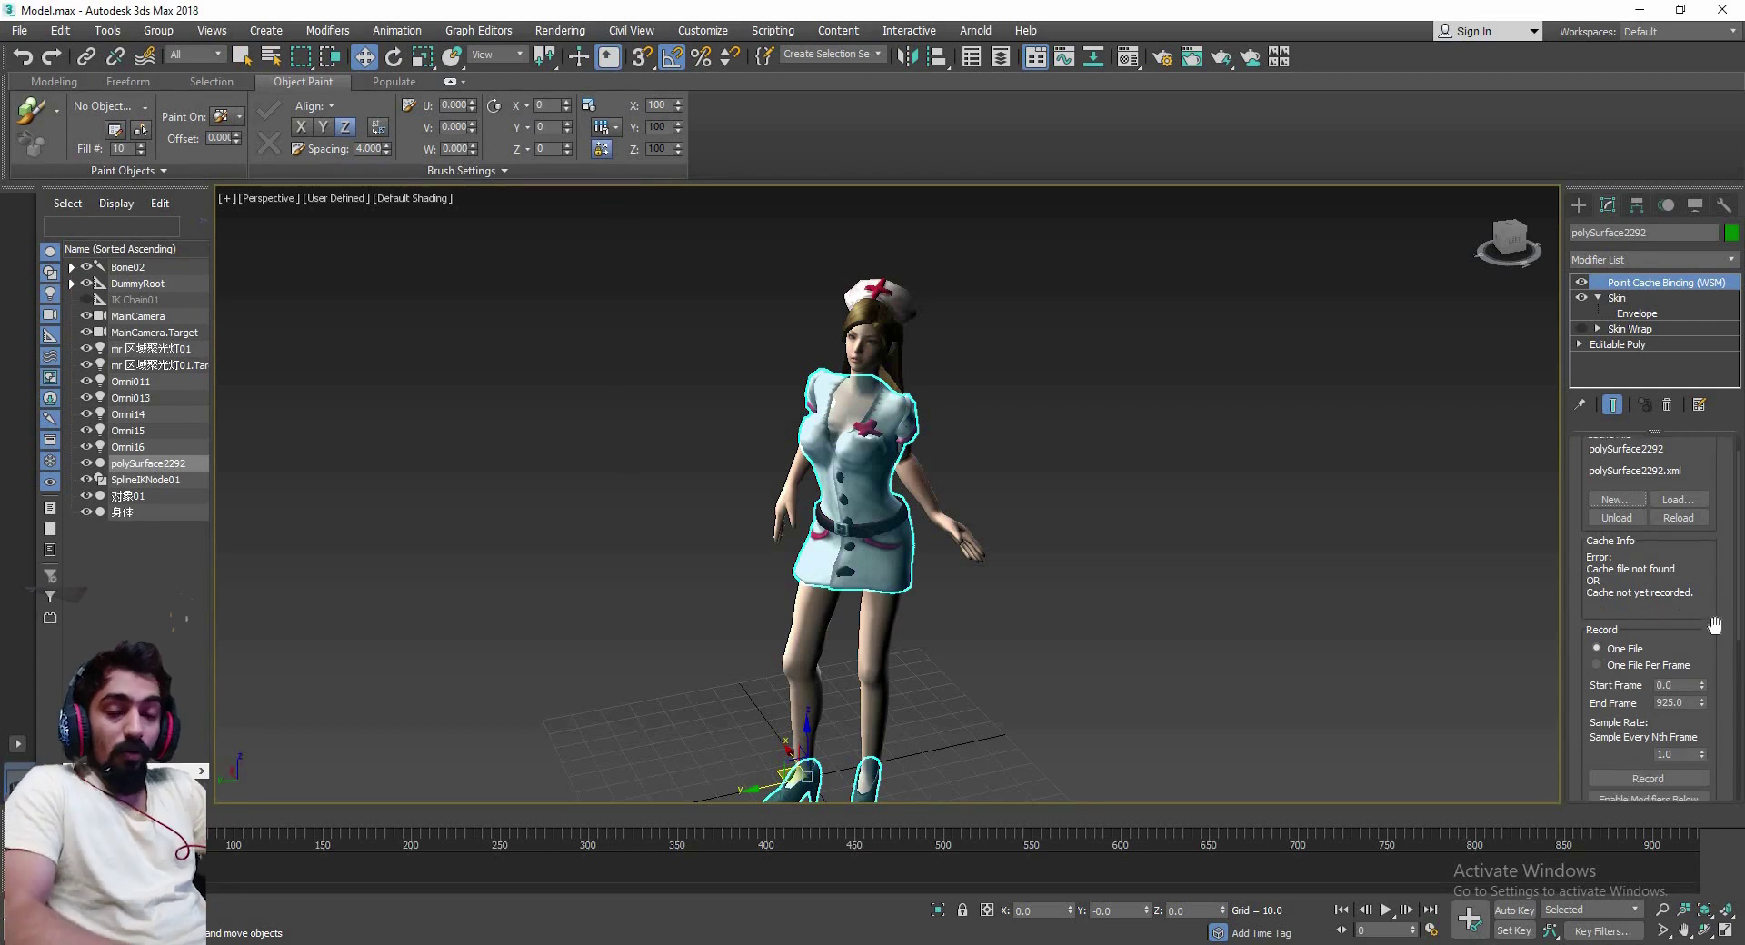
left_click(1641, 724)
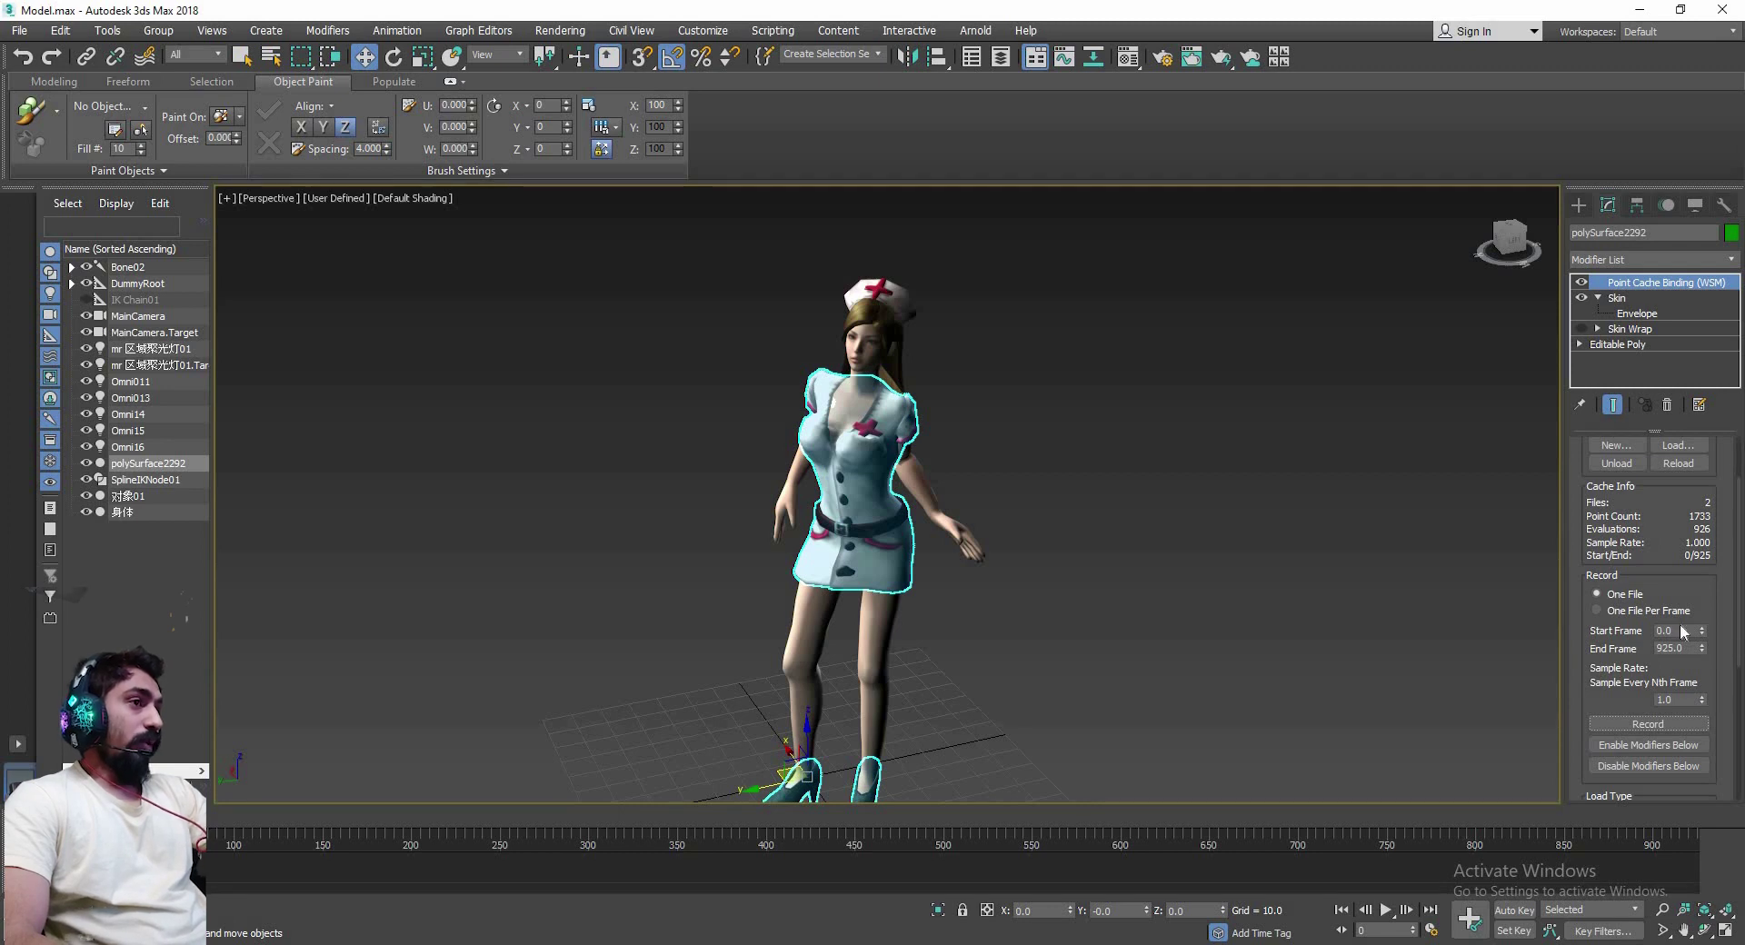
scroll(1649, 618, "down", 1)
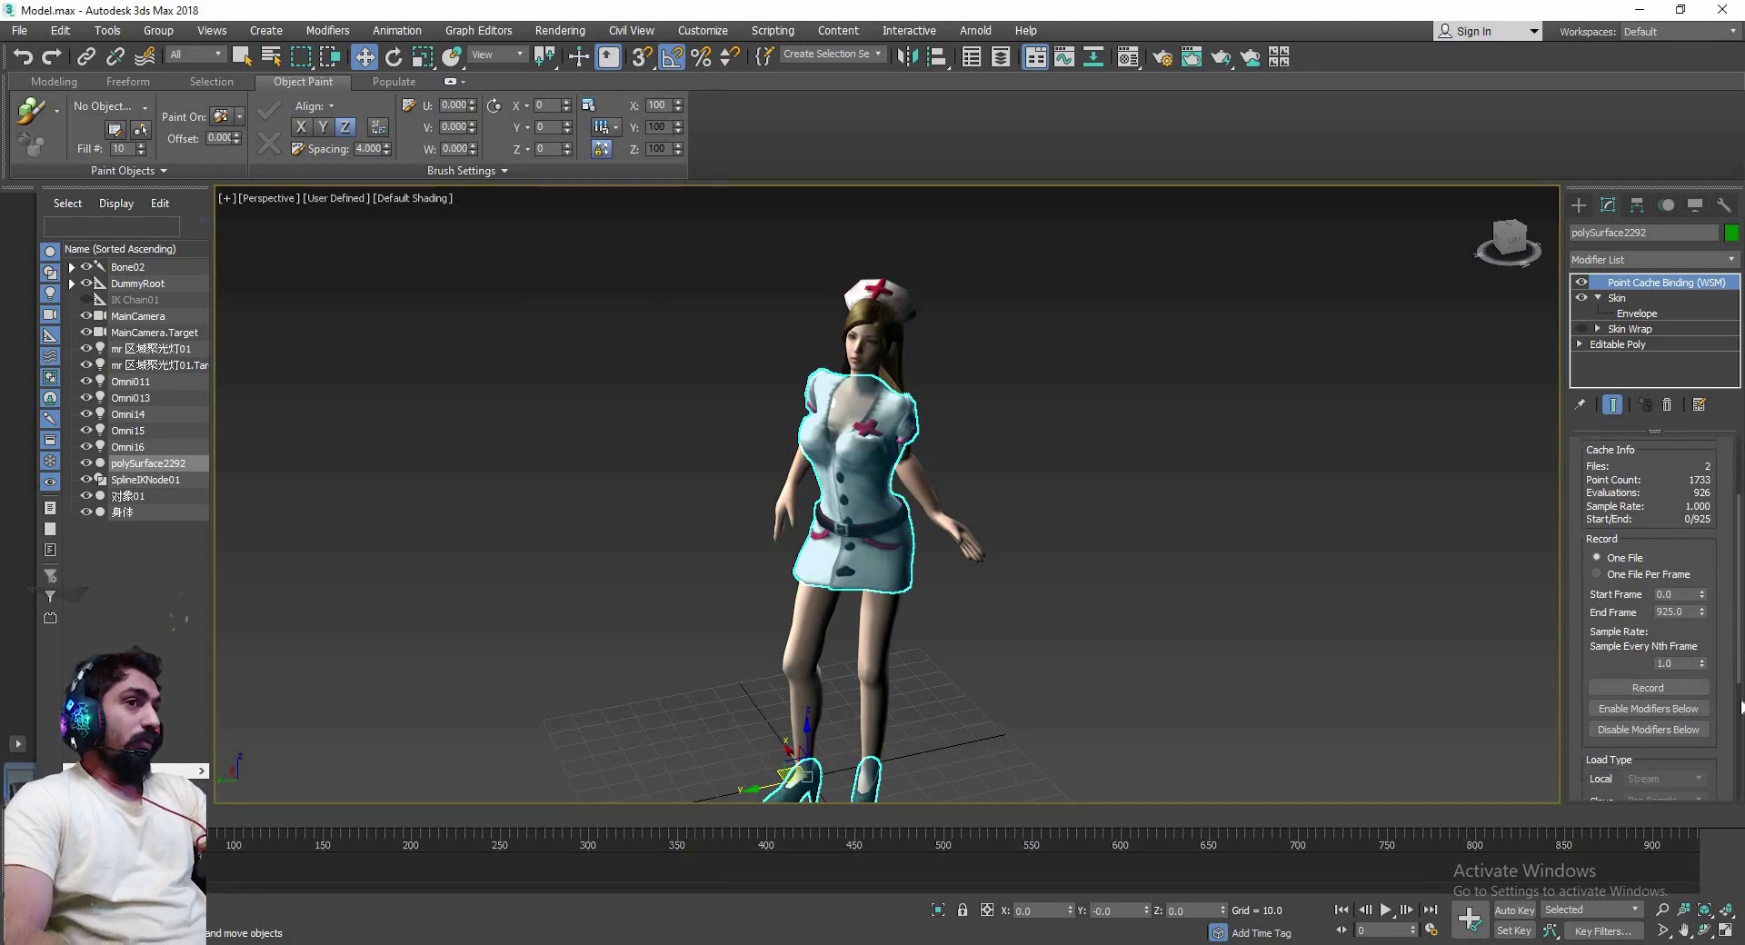
Remove the point cache binding from the stack and select the body mesh 身体
scroll(1650, 618, "down", 1)
scroll(1649, 618, "down", 1)
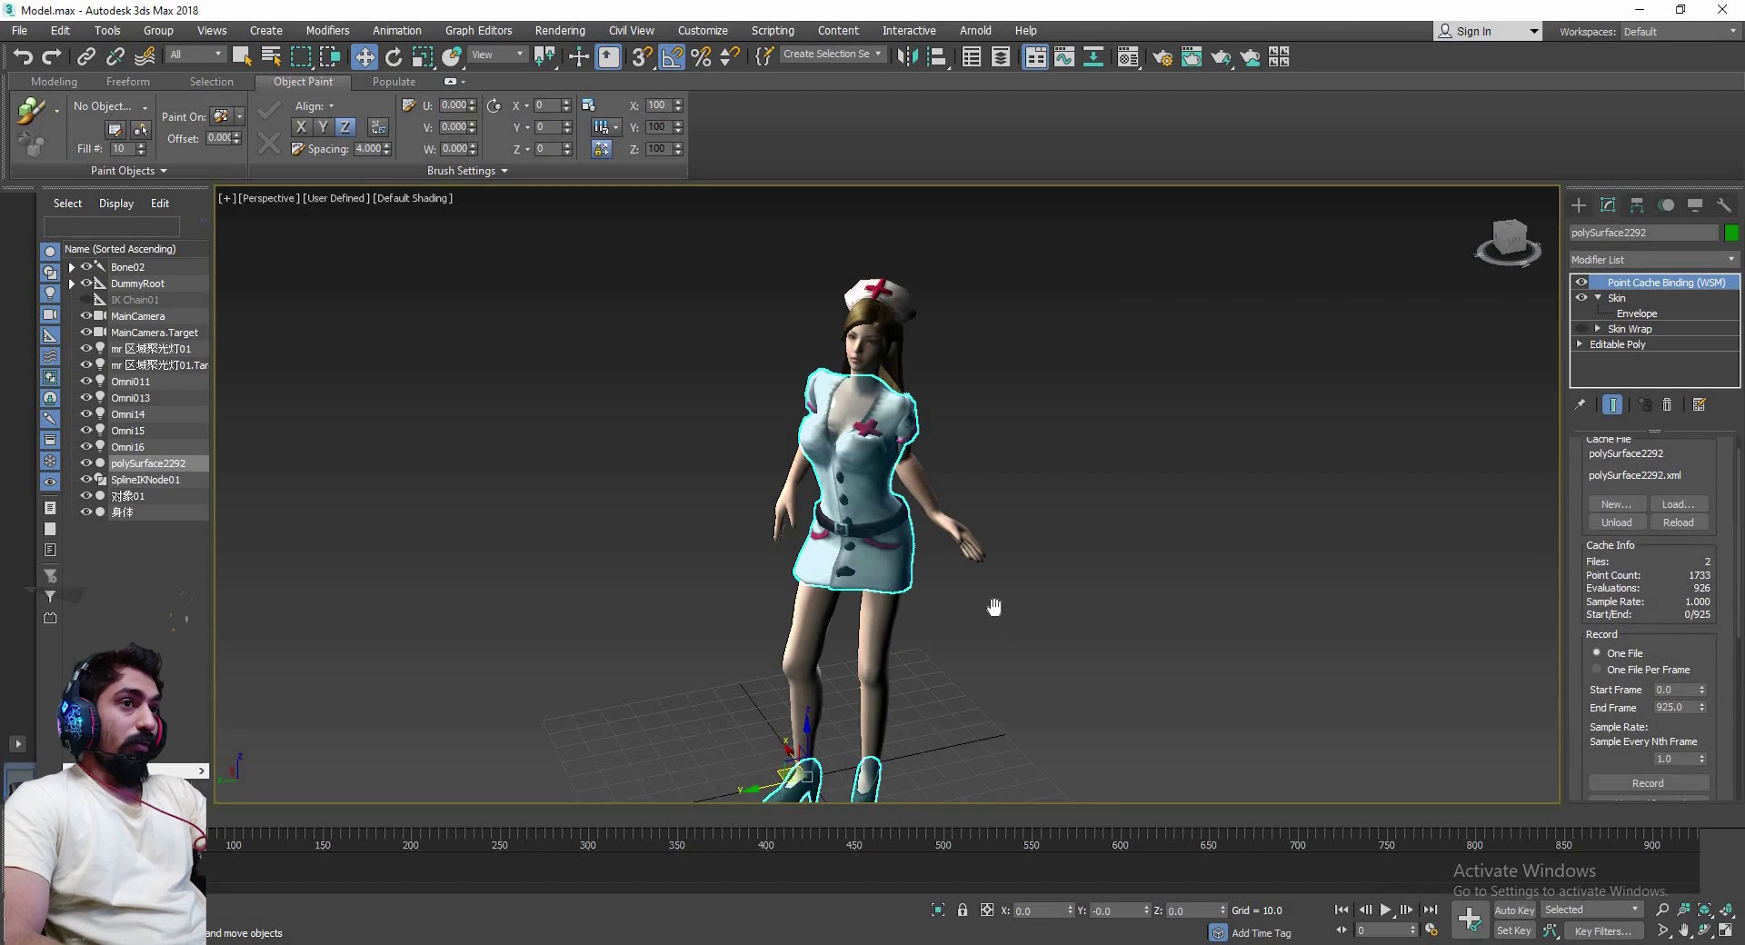
key("ctrl+z")
key("ctrl+z")
left_click(974, 541)
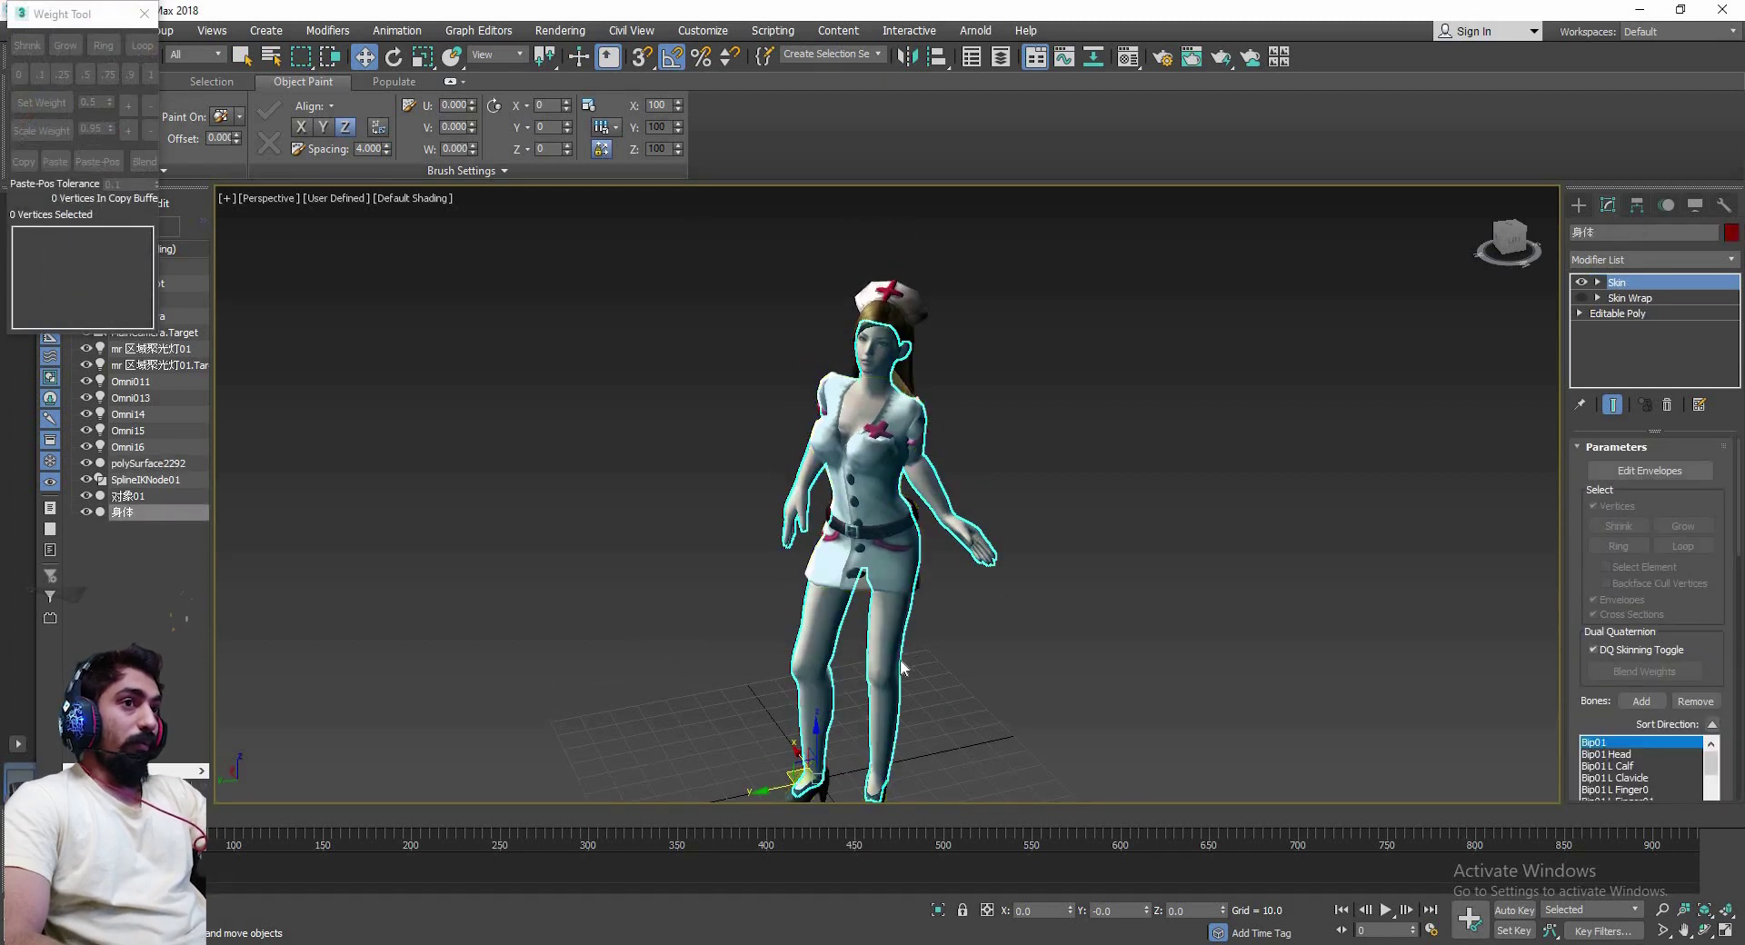
Select the body mesh 身体 and add a Point Cache (WSM) modifier
left_click(925, 542)
left_click(891, 495)
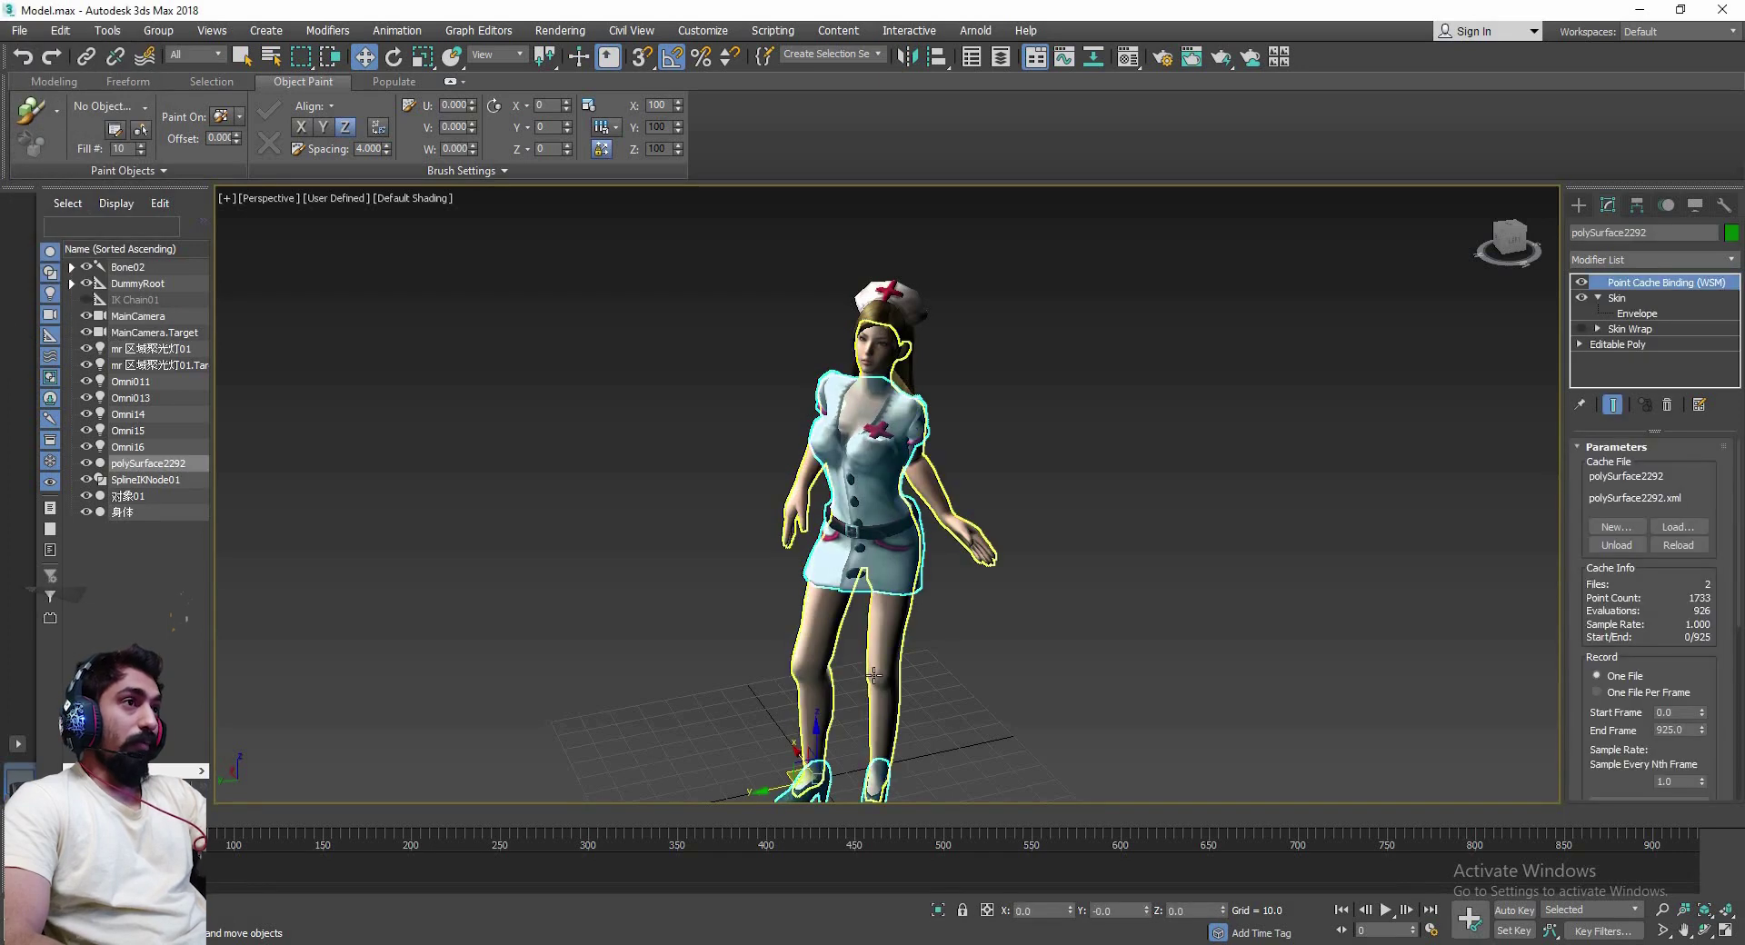
left_click(890, 495)
left_click(1617, 261)
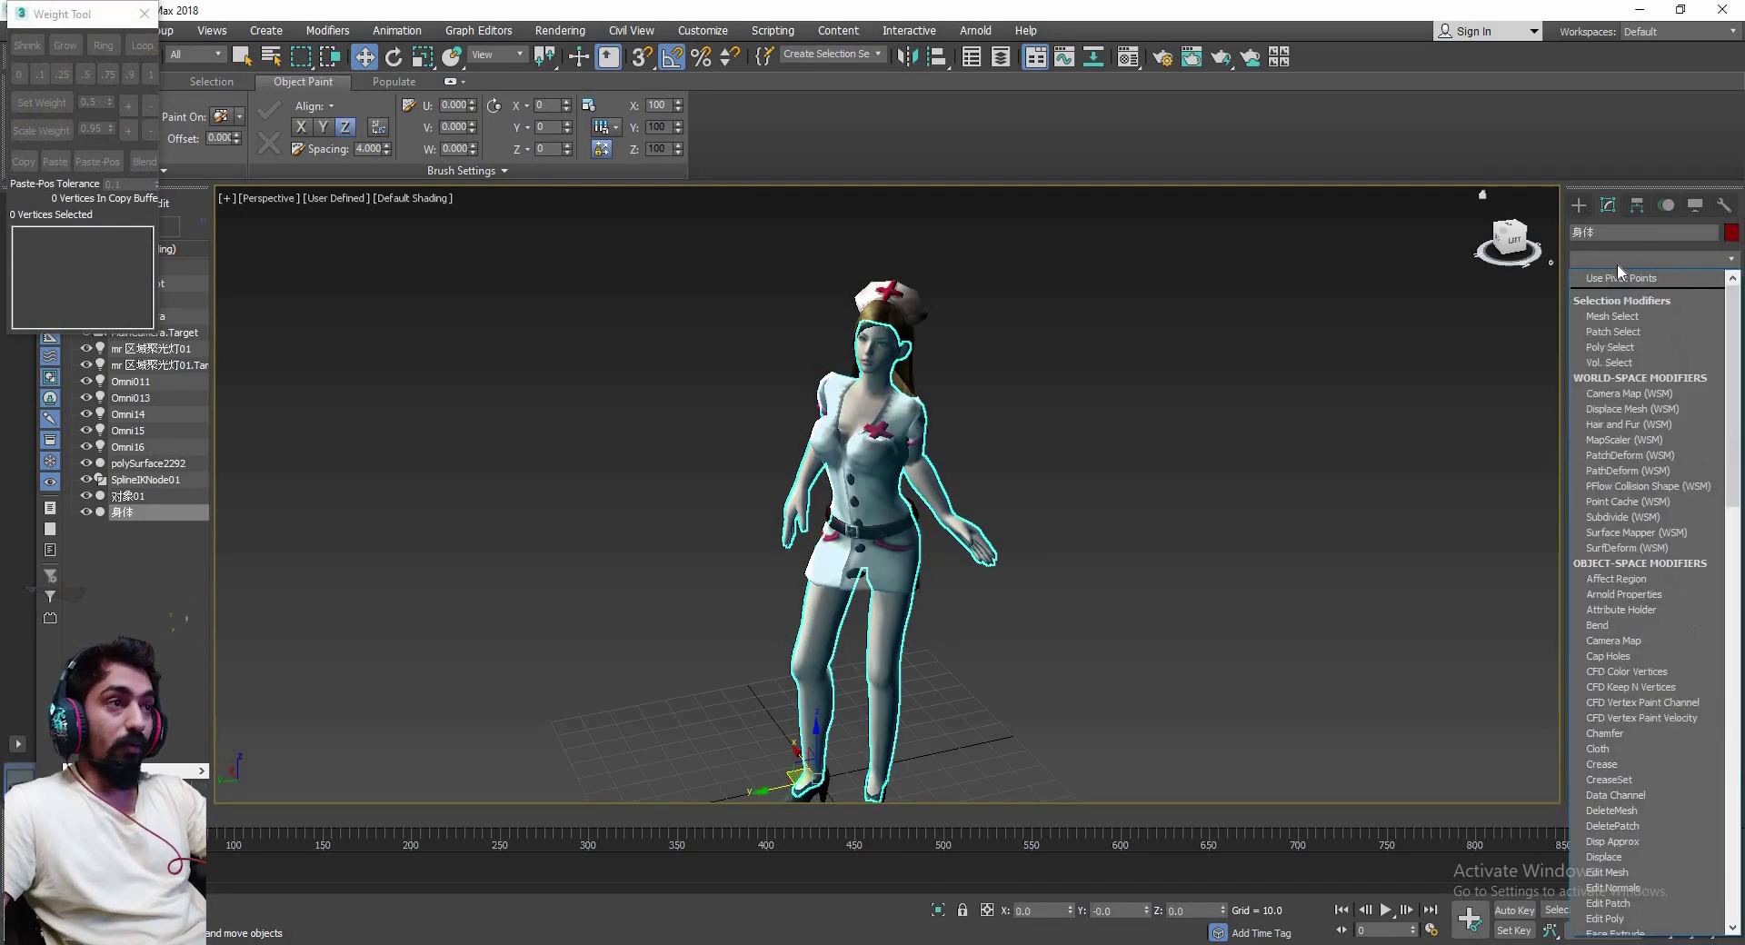
type("poi")
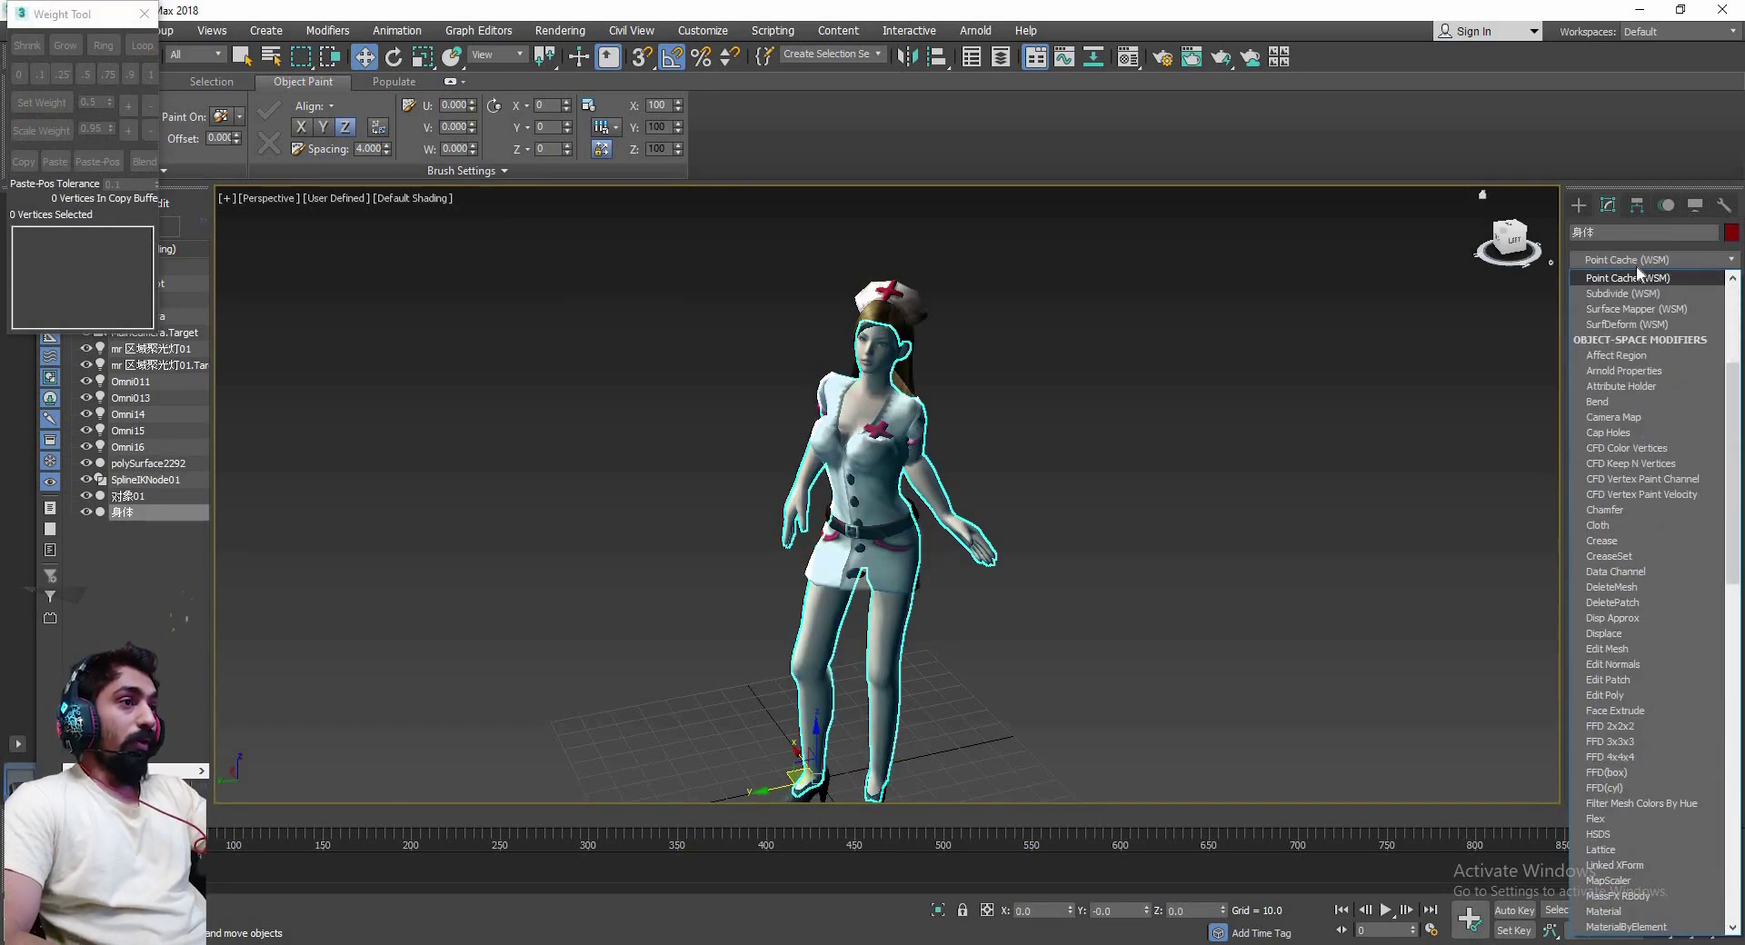
left_click(1638, 277)
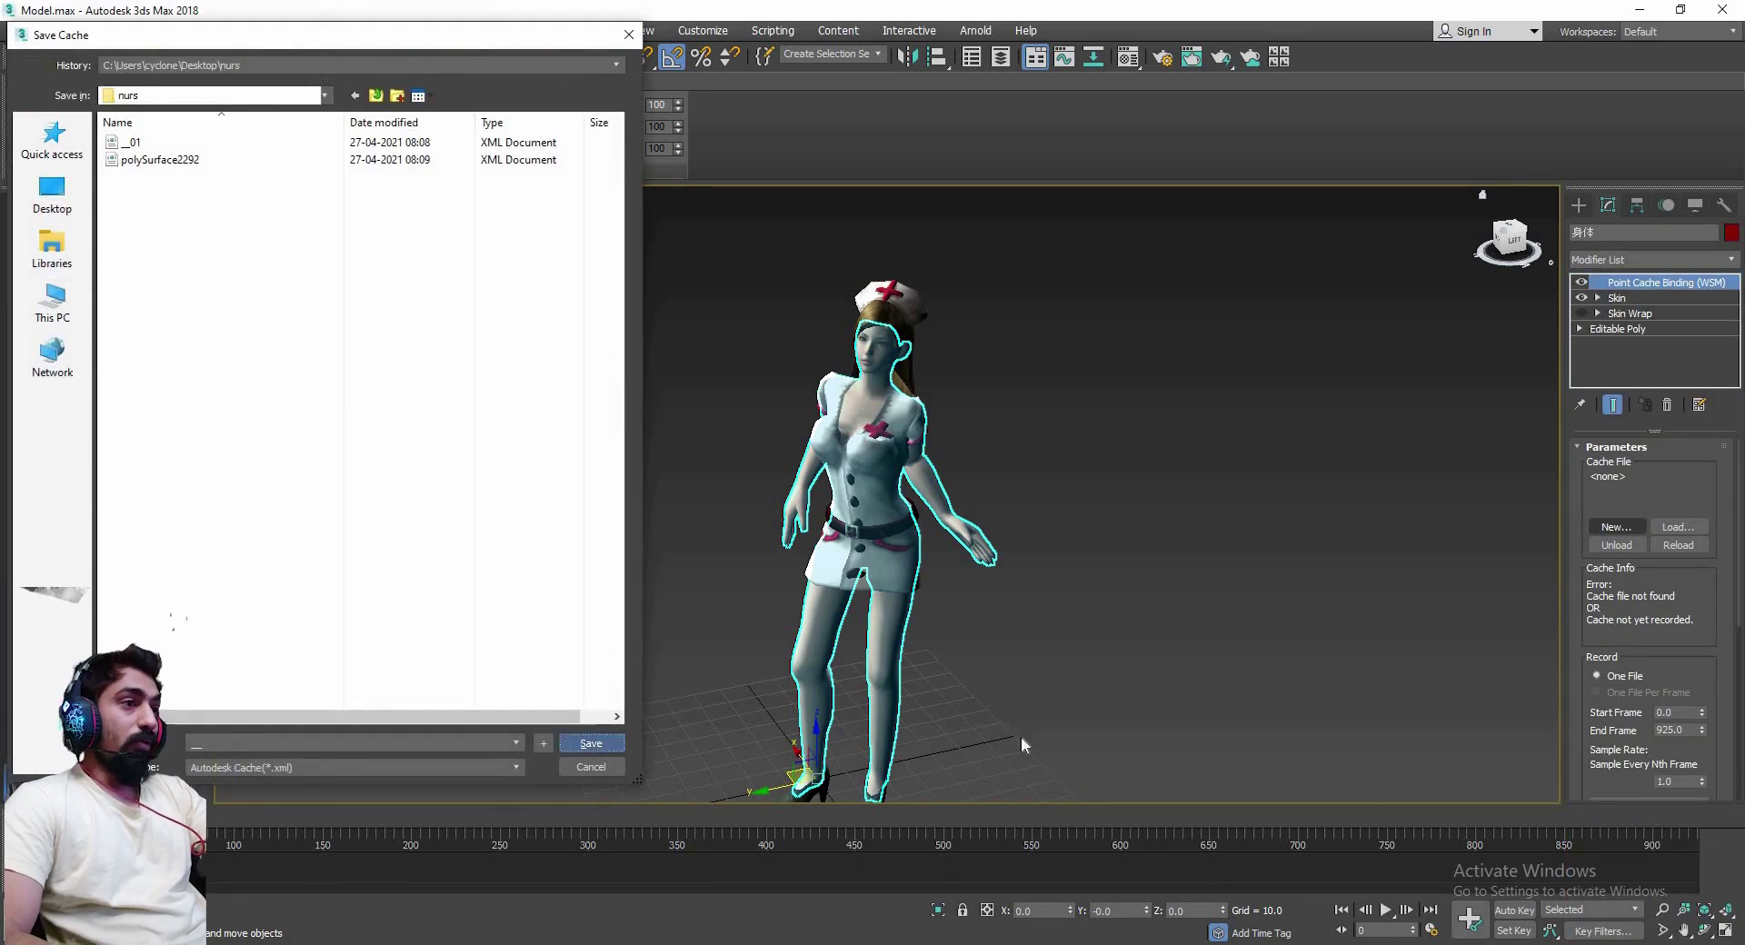
Create a new .xml cache file for 身体 and record it over frames 0–925
left_click(584, 738)
scroll(1710, 625, "down", 2)
left_click(1649, 727)
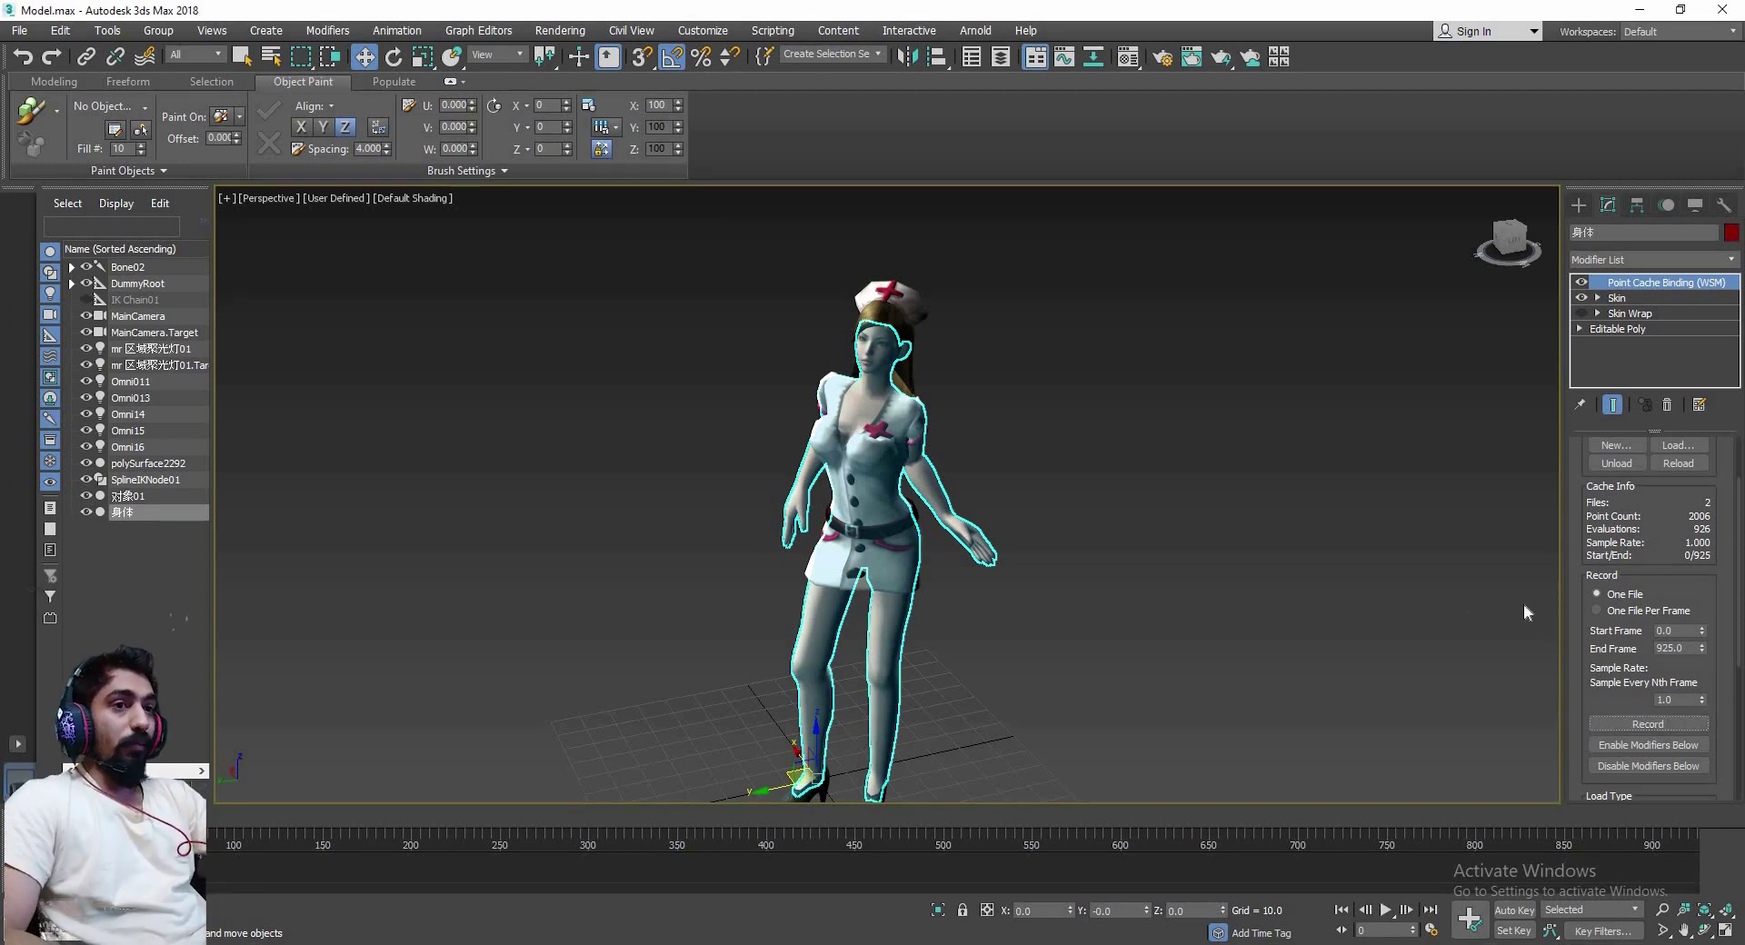
Inspect the caches on polySurface2292, 身体 and 对象01, then unhide Bone Objects in Display
middle_click_drag(953, 730, 918, 669)
left_click(870, 715)
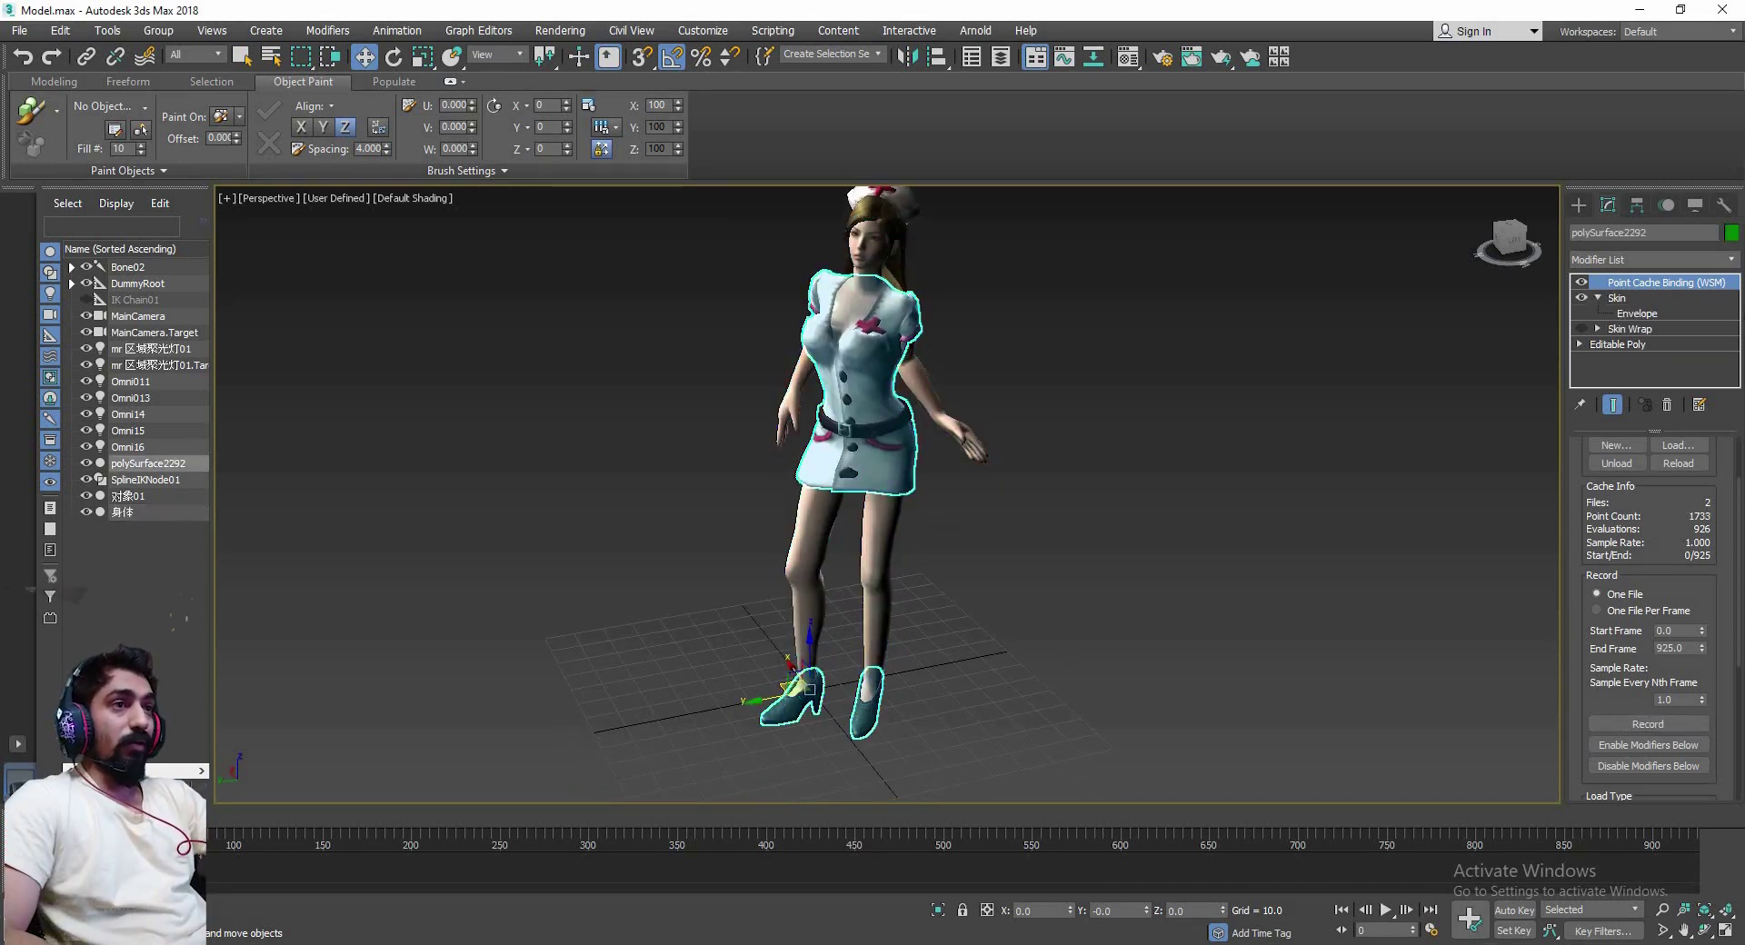
middle_click_drag(916, 564, 900, 635)
left_click(879, 627)
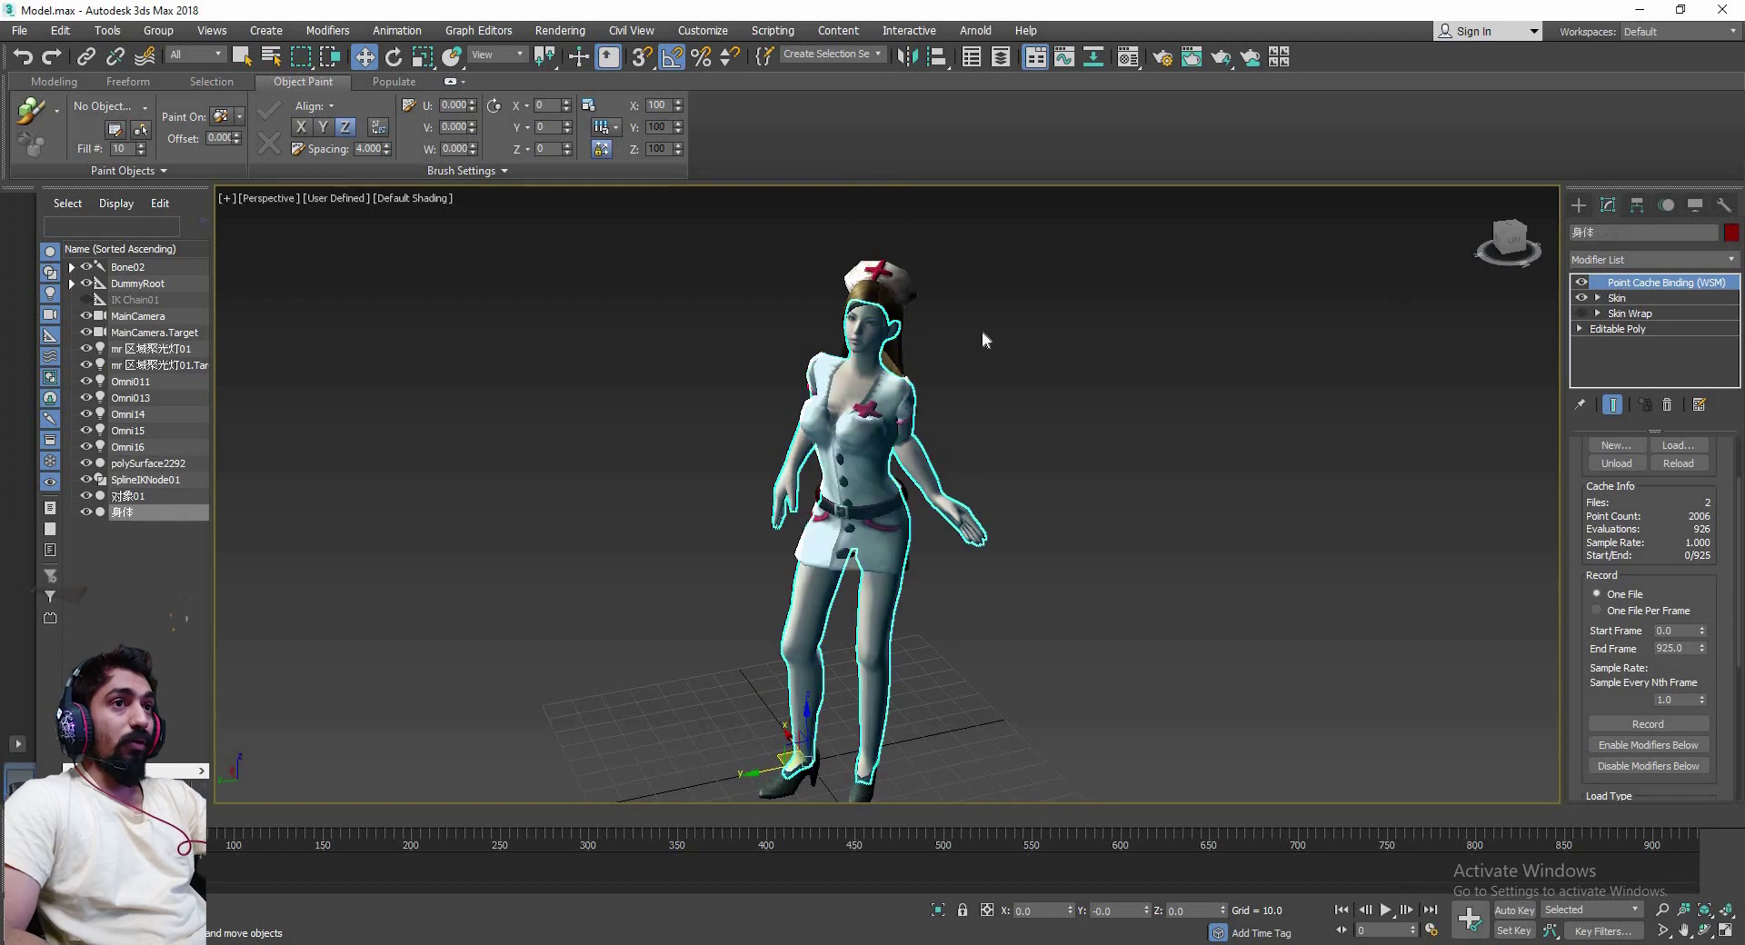
left_click(887, 304)
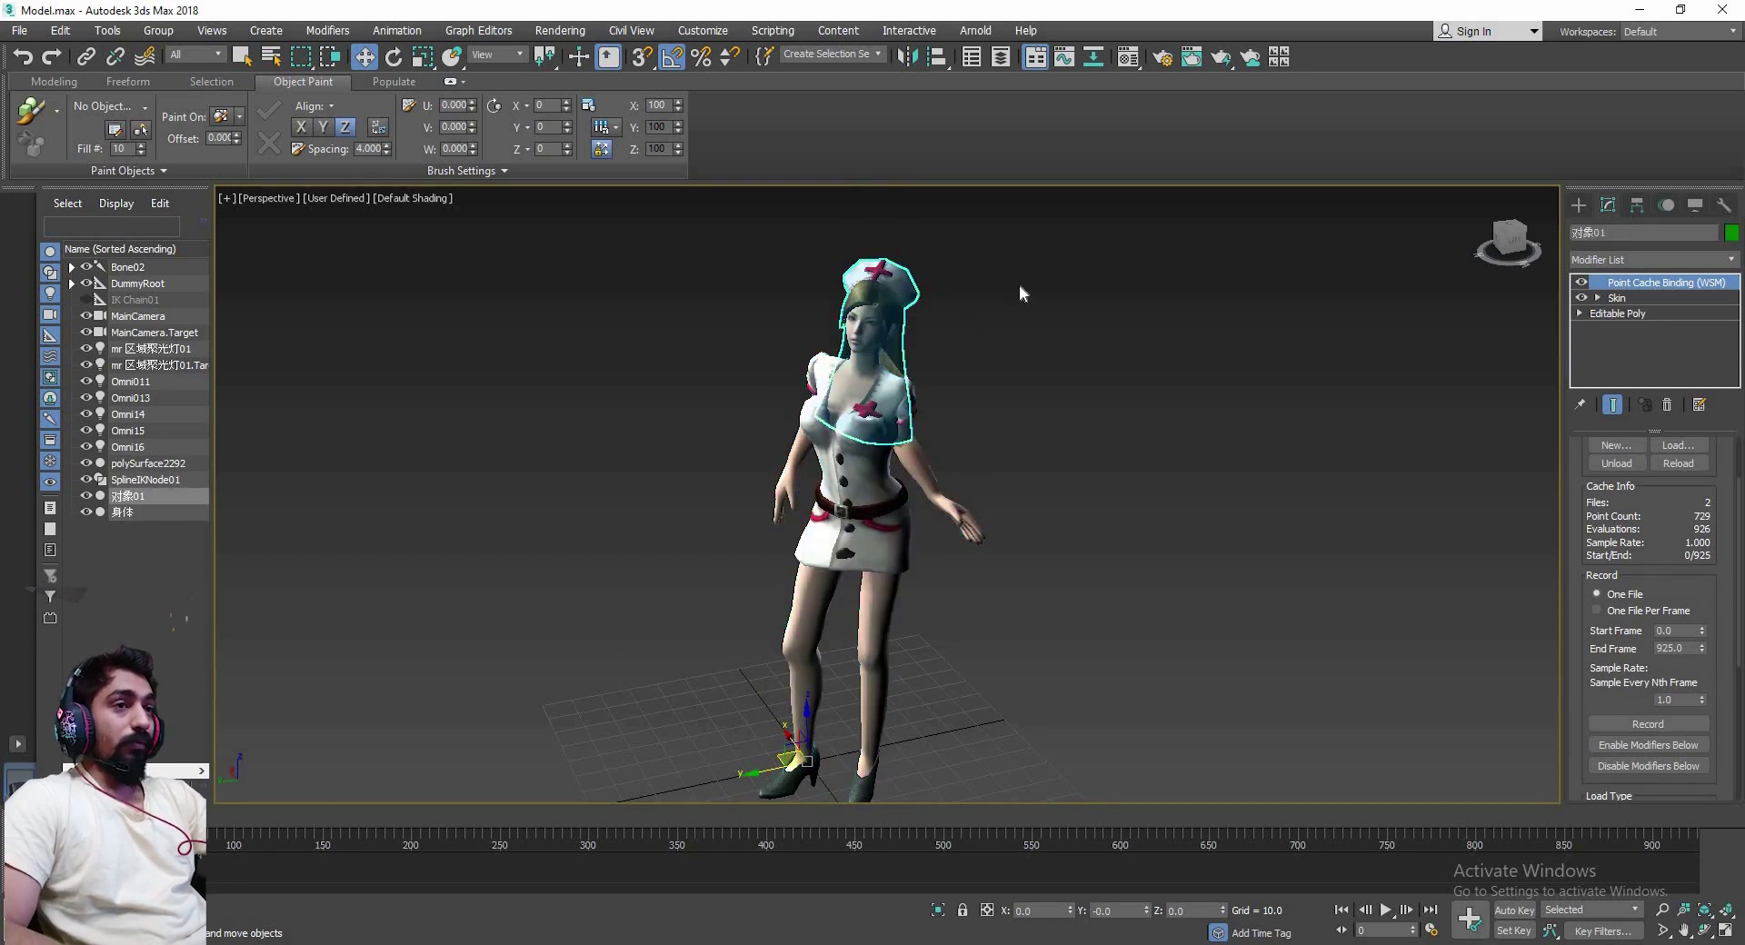
left_click(1695, 205)
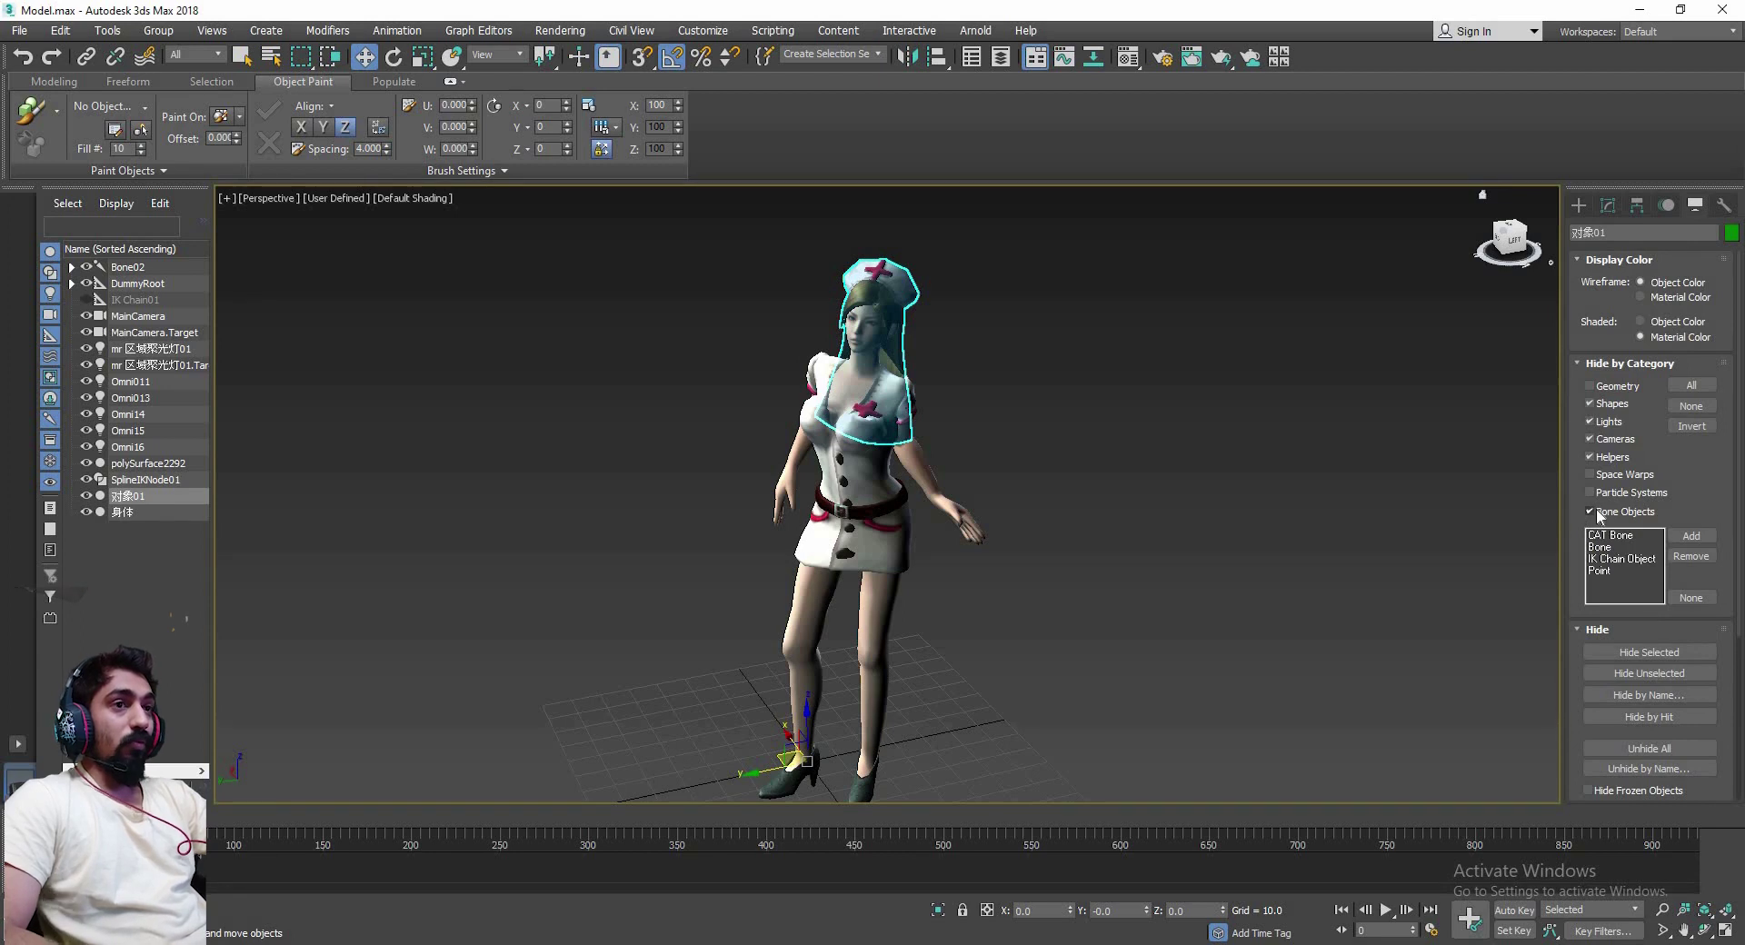
left_click(1591, 512)
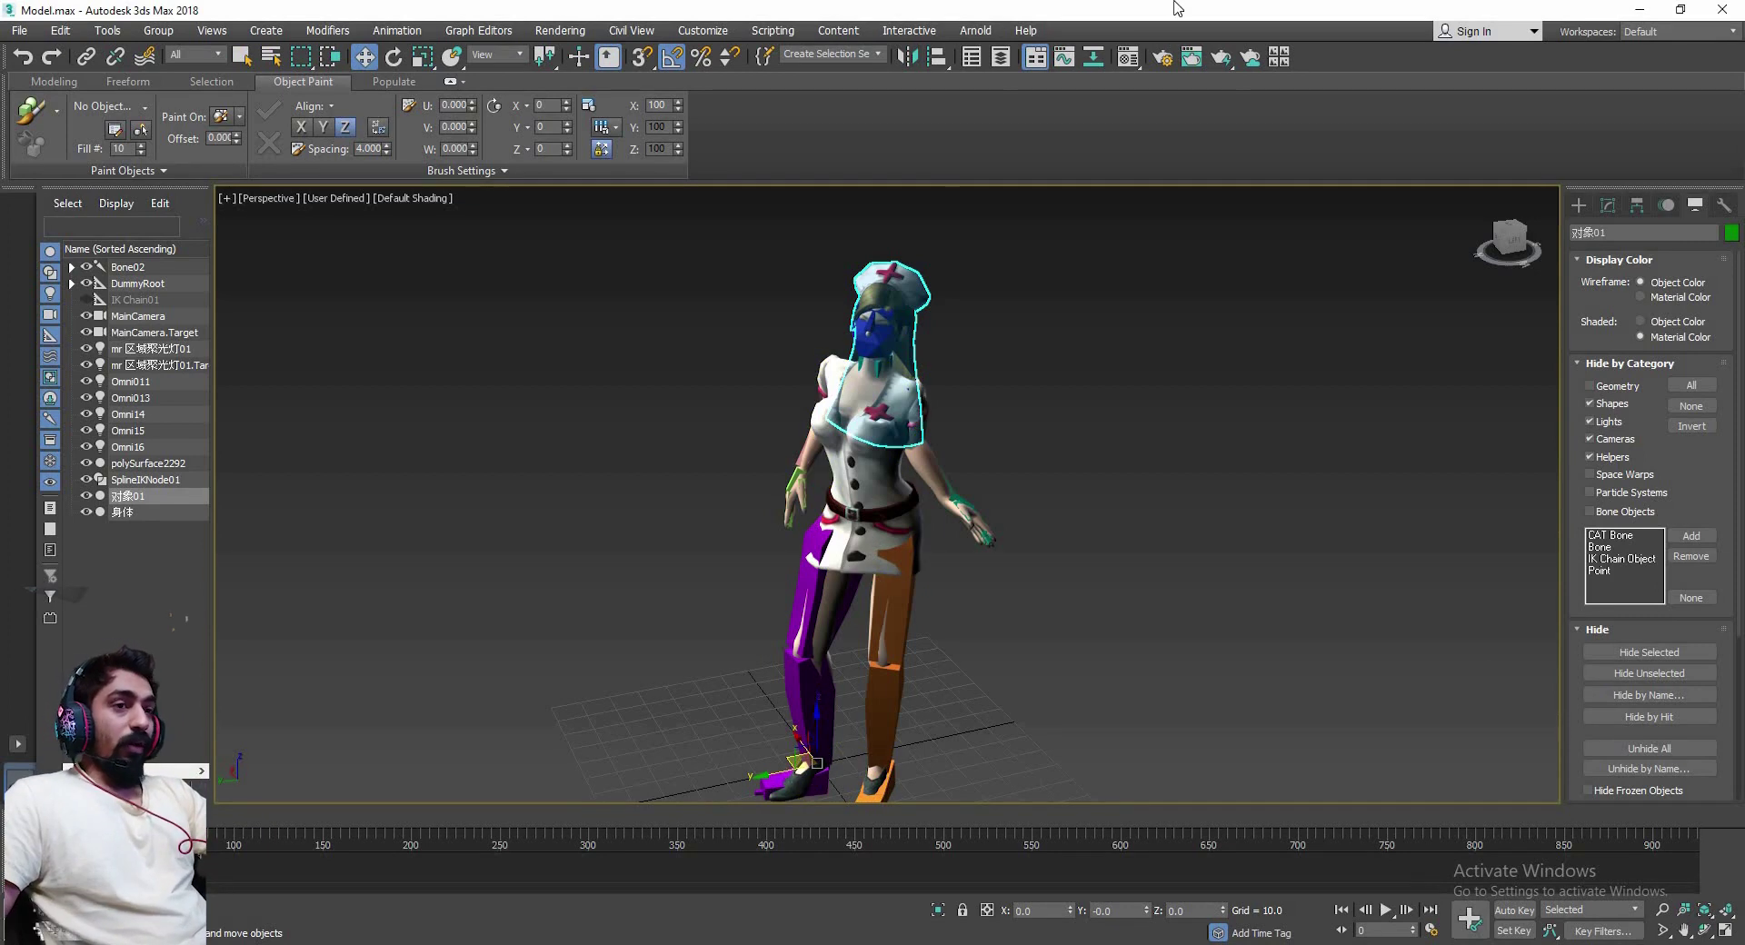
Select the body mesh 身体, orbit to face it, and undo its accidental deletion
left_click(952, 607)
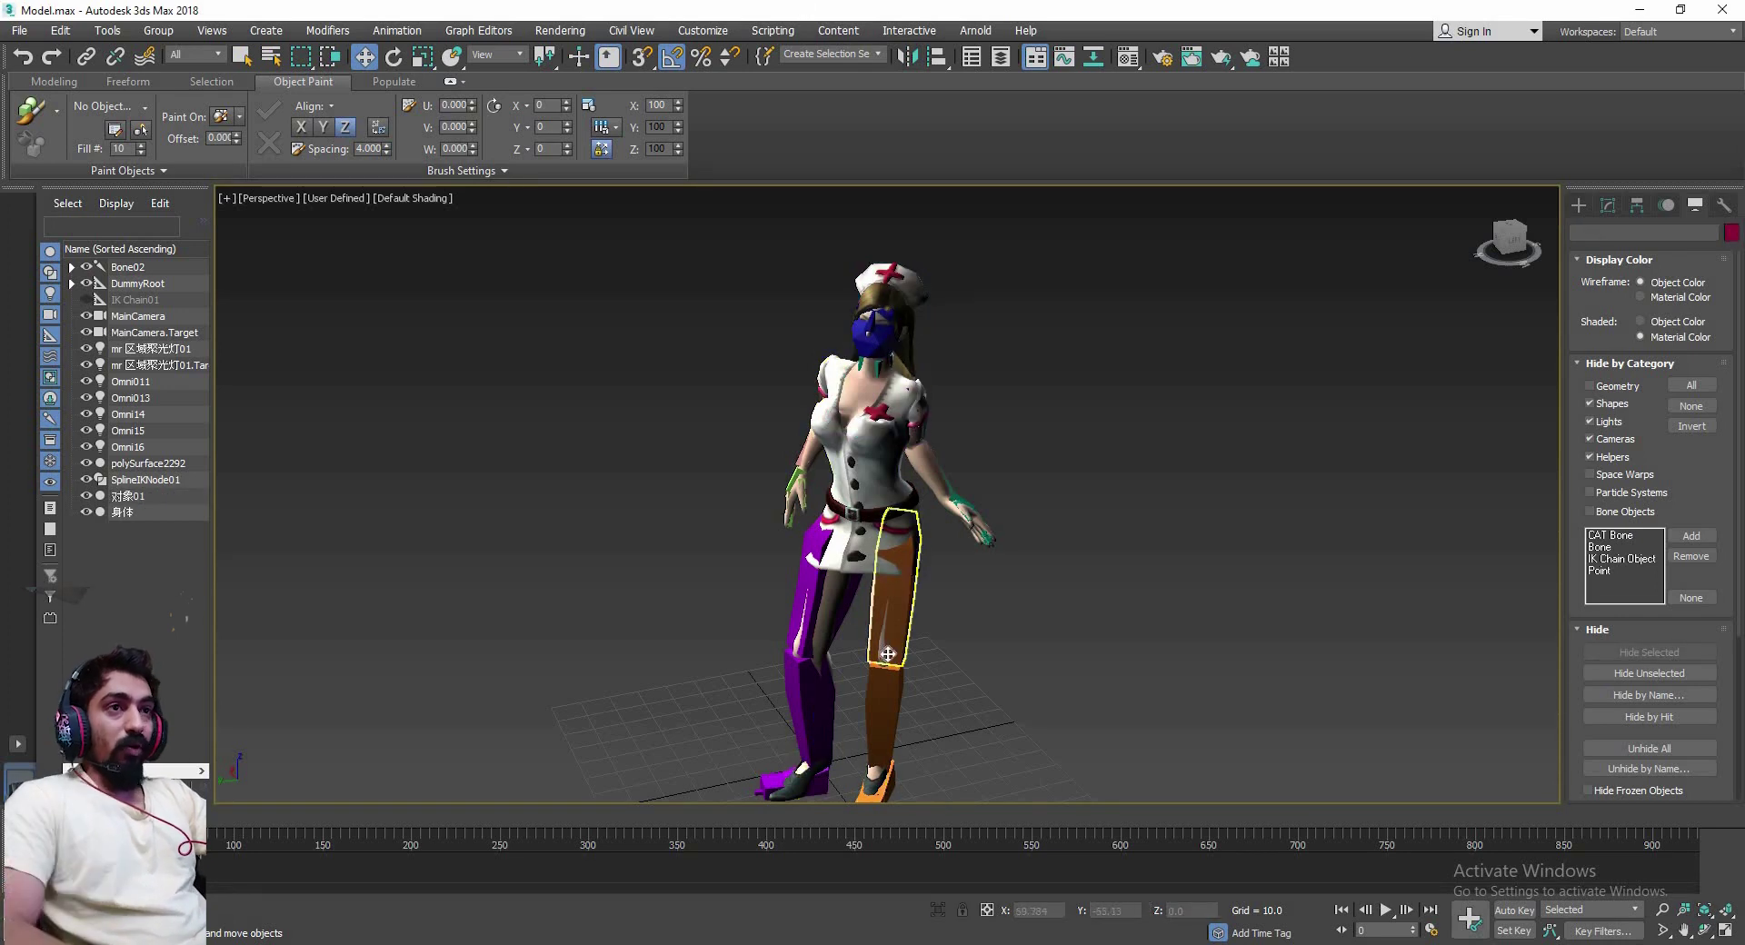
left_click(916, 647)
middle_click_drag(919, 648, 871, 426, "alt")
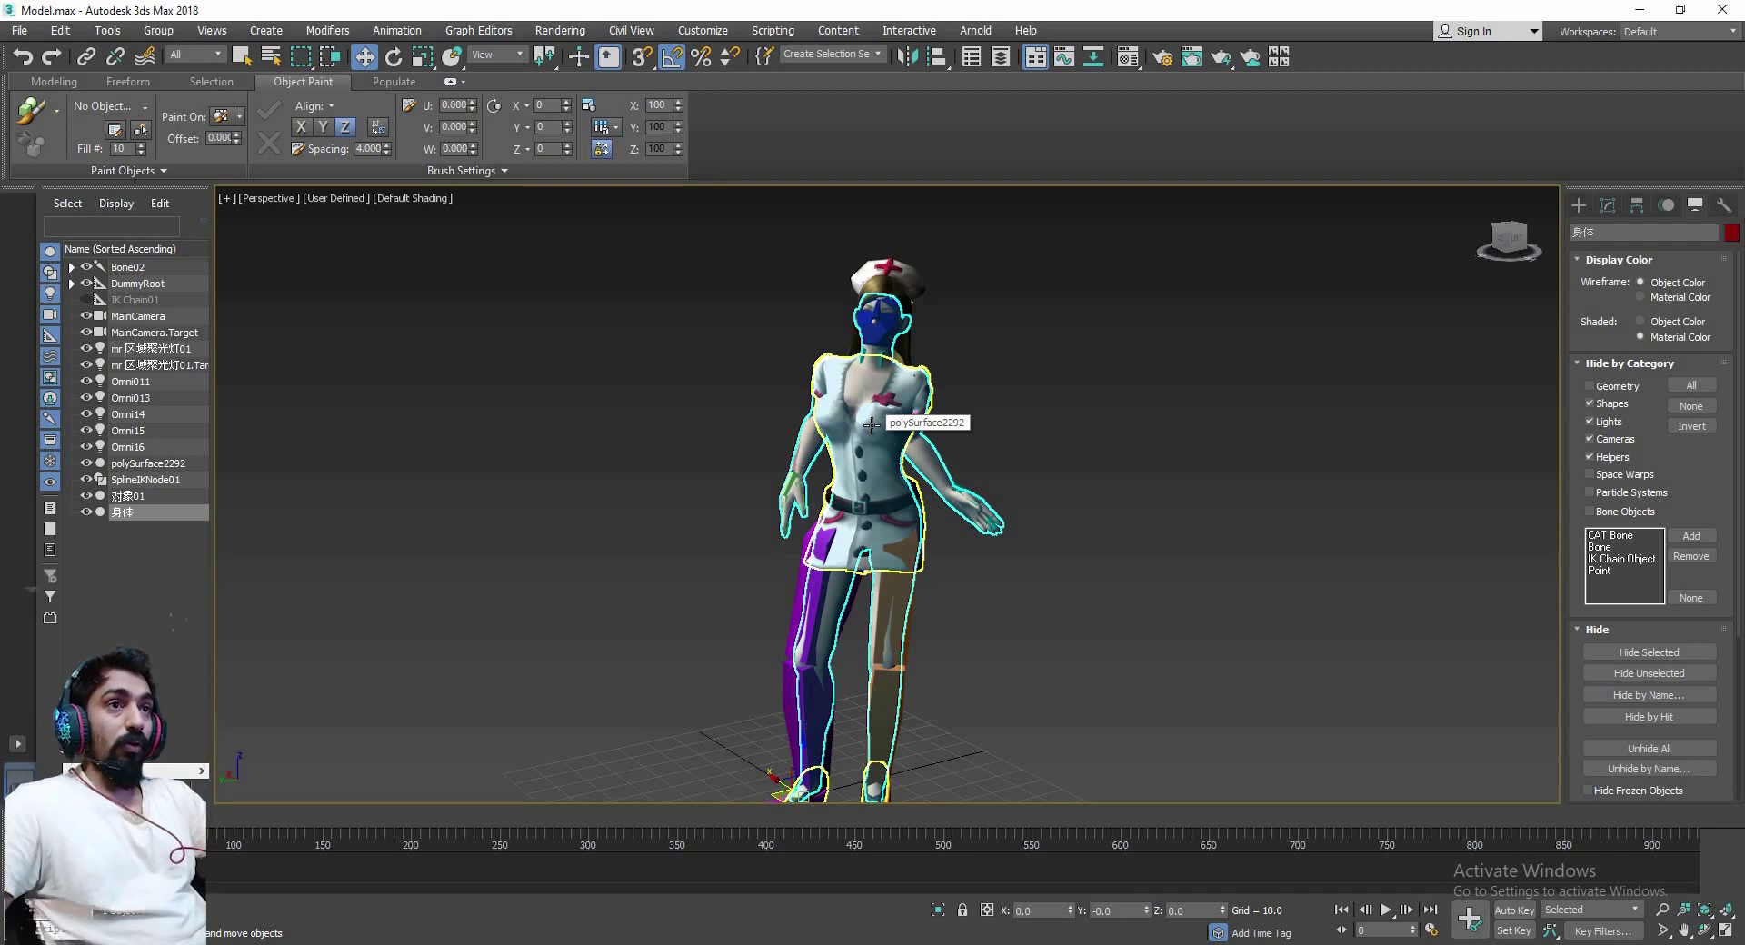
key("Delete")
key("ctrl+z")
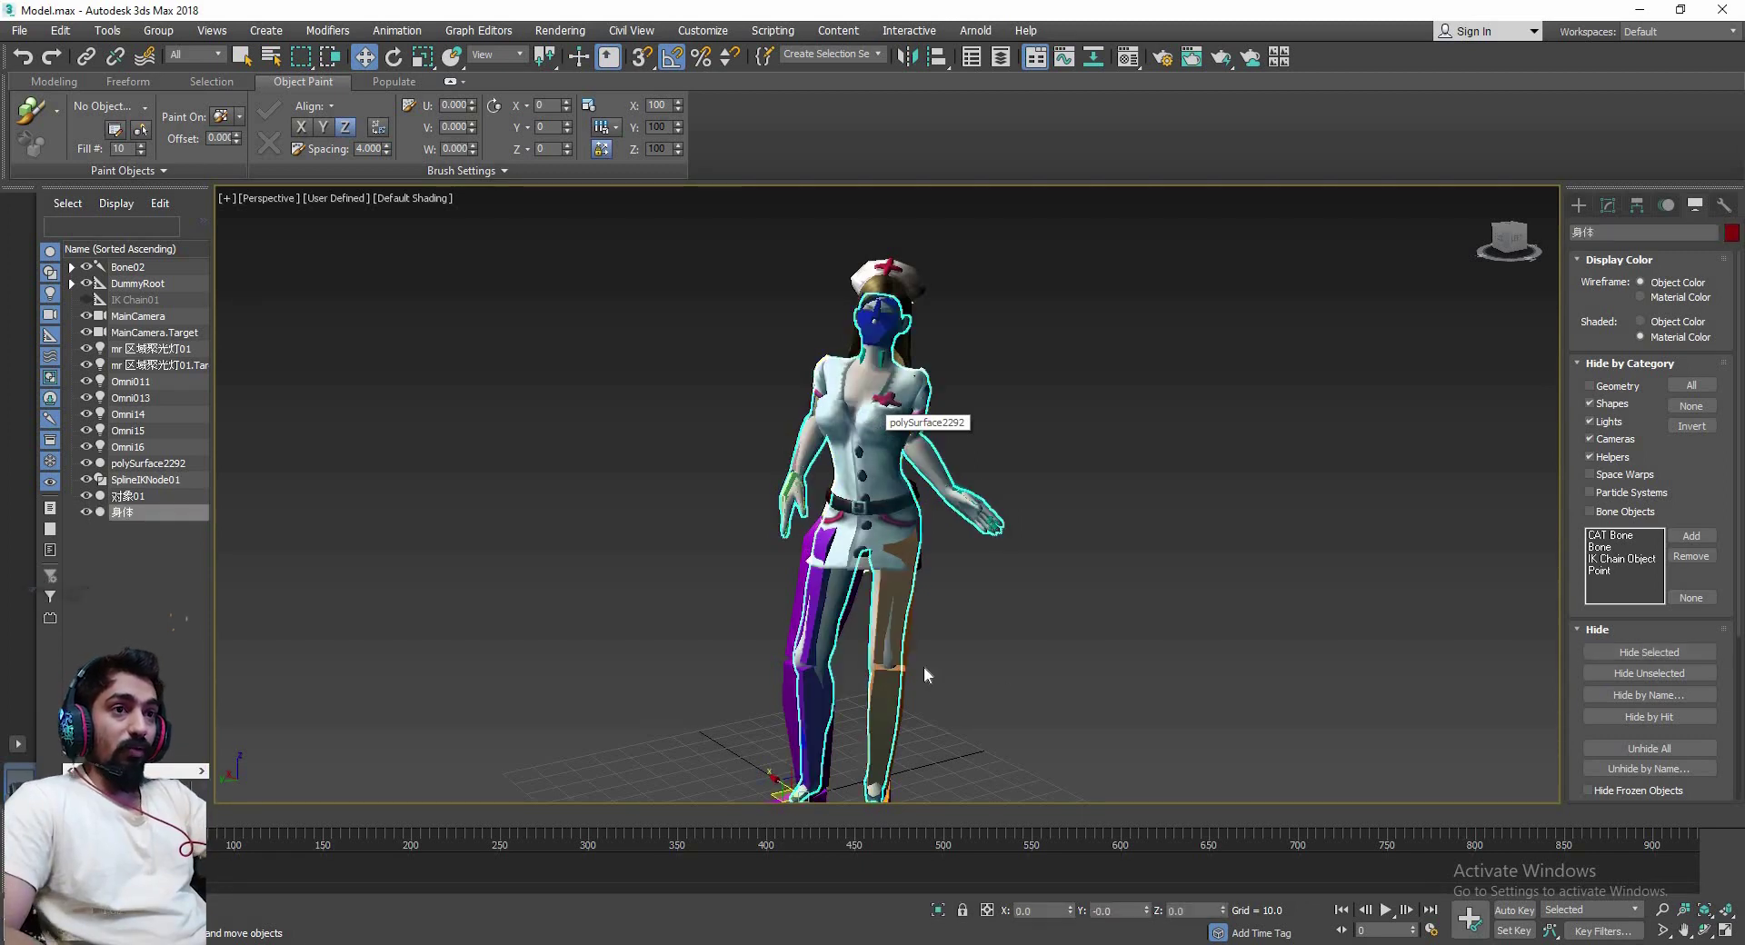
Select the Bip01 right thigh and calf bones and delete the biped rig
left_click(749, 645)
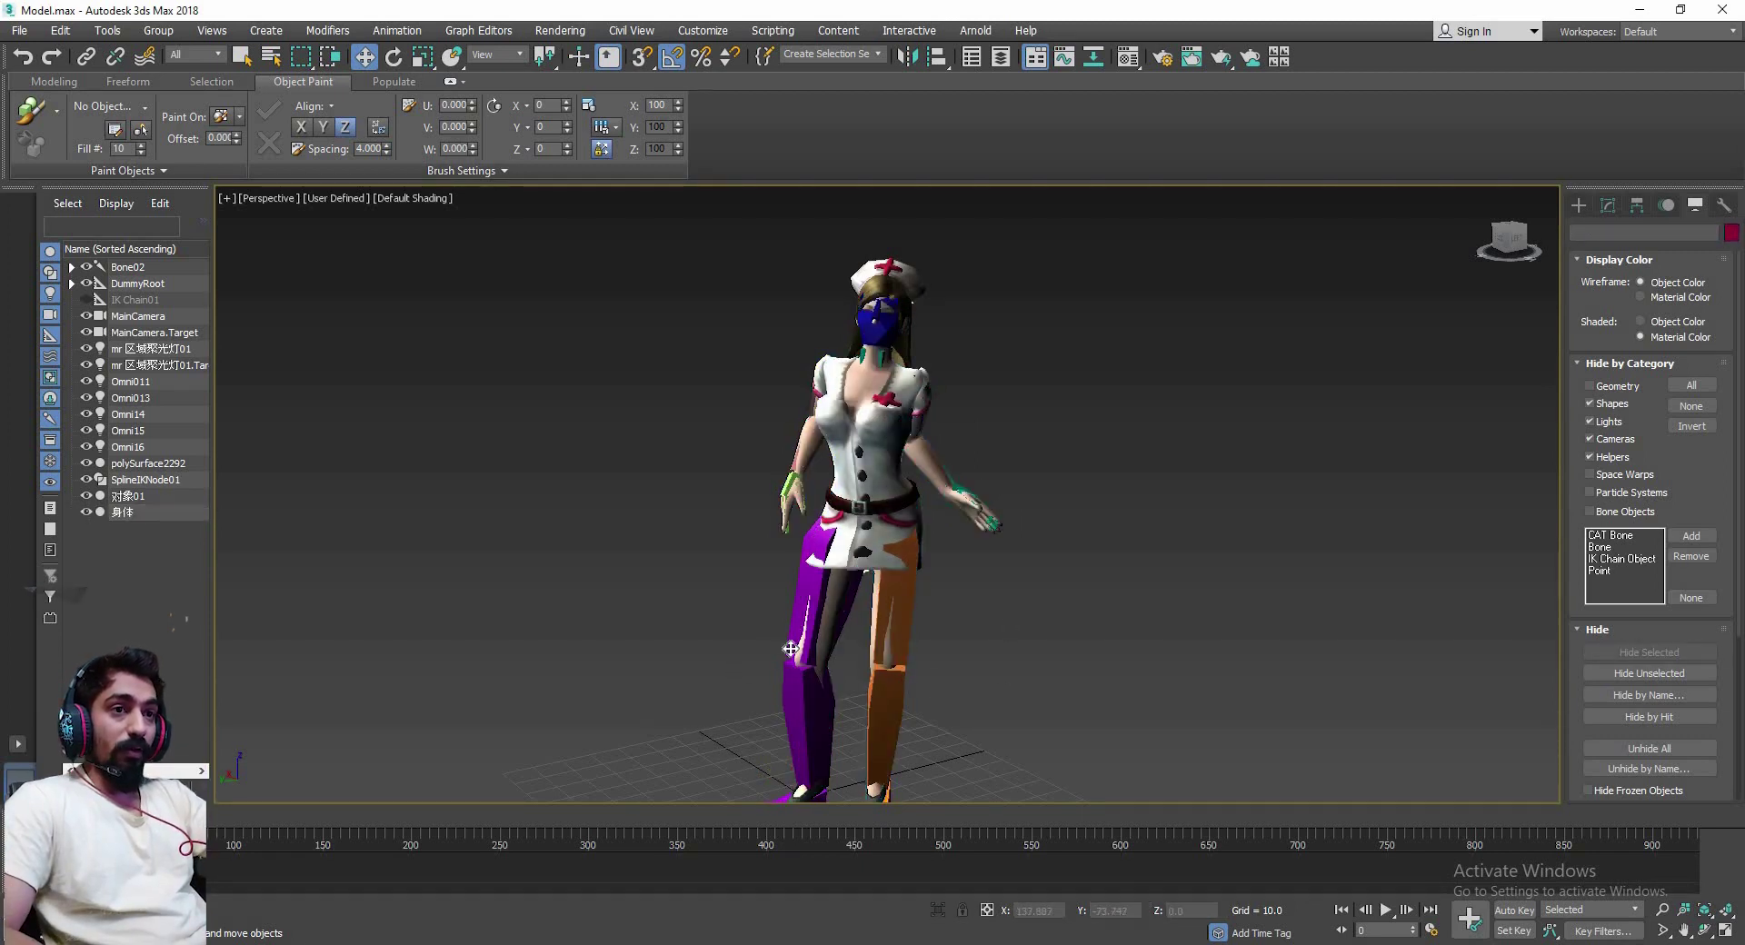
left_click(791, 648)
left_click(787, 740)
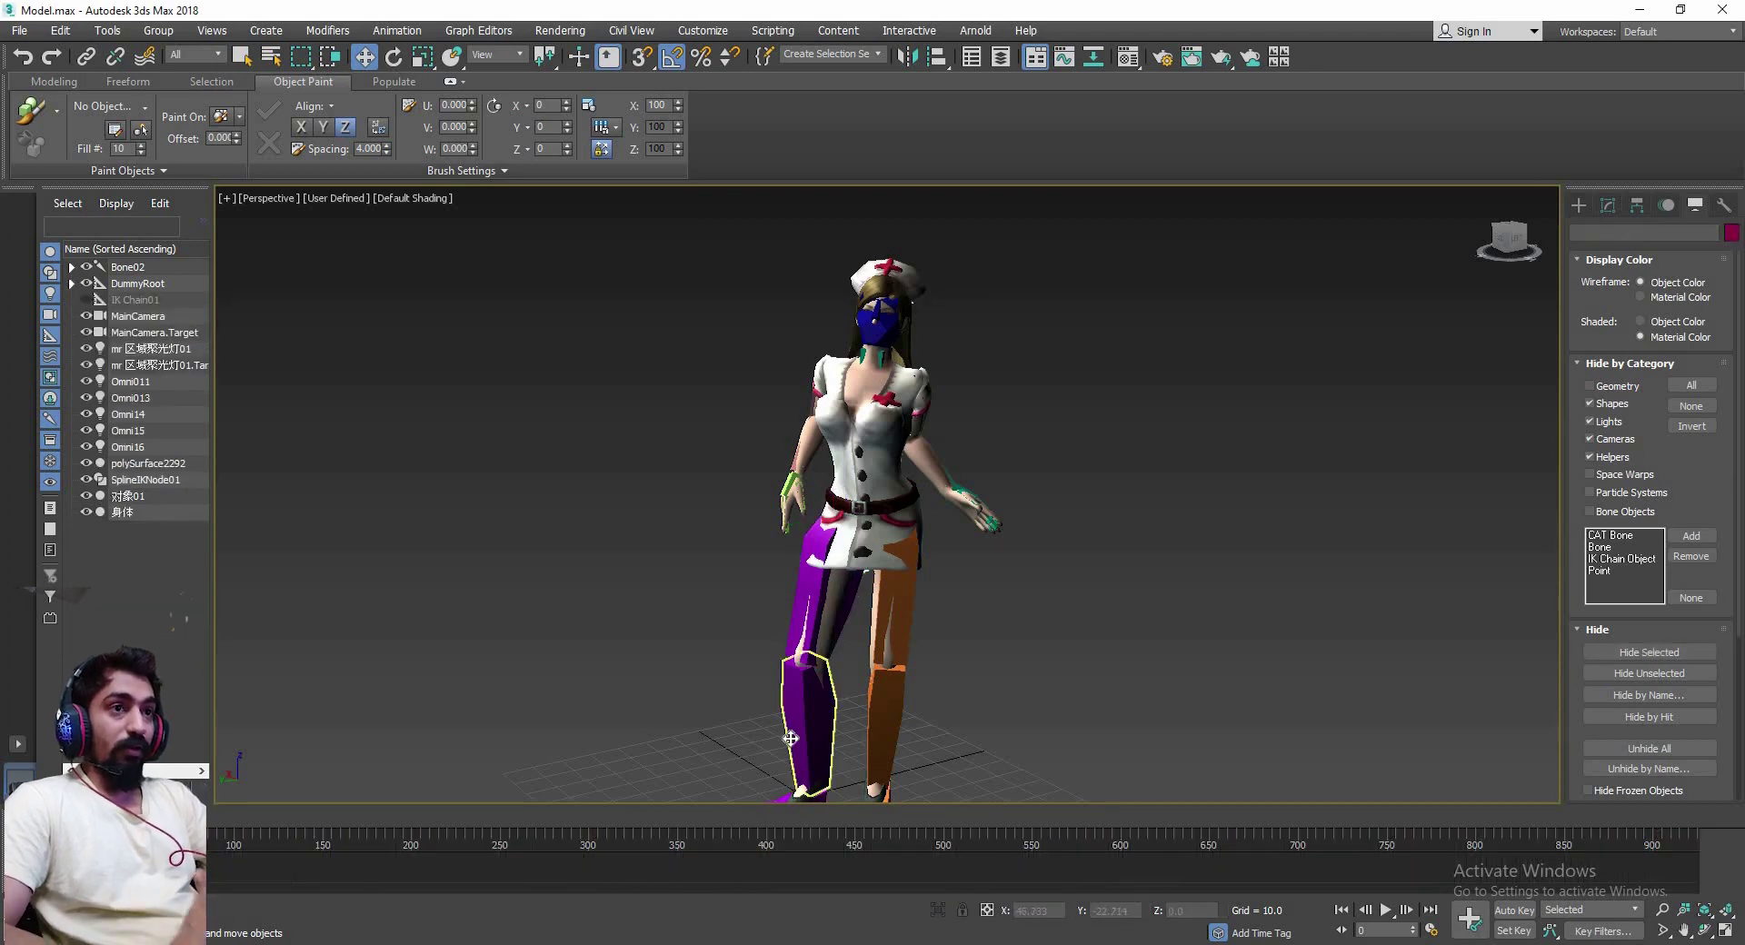
key("Delete")
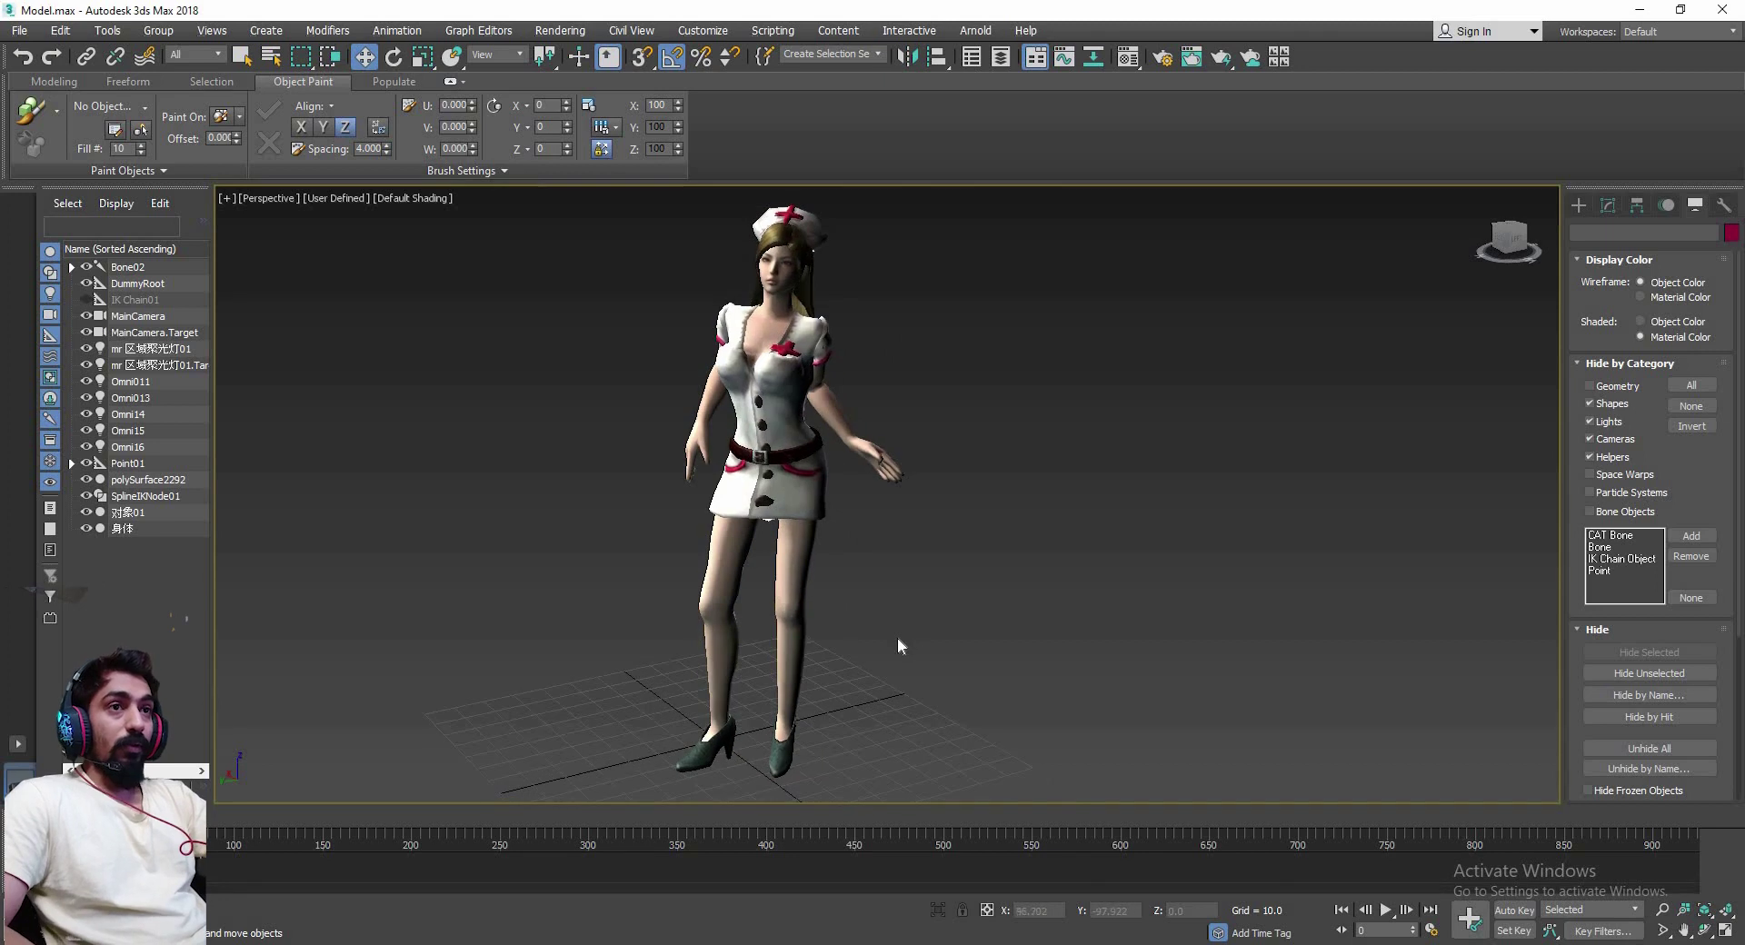
Stop playback and remove the leftover syringe bone Bone02
key("slash")
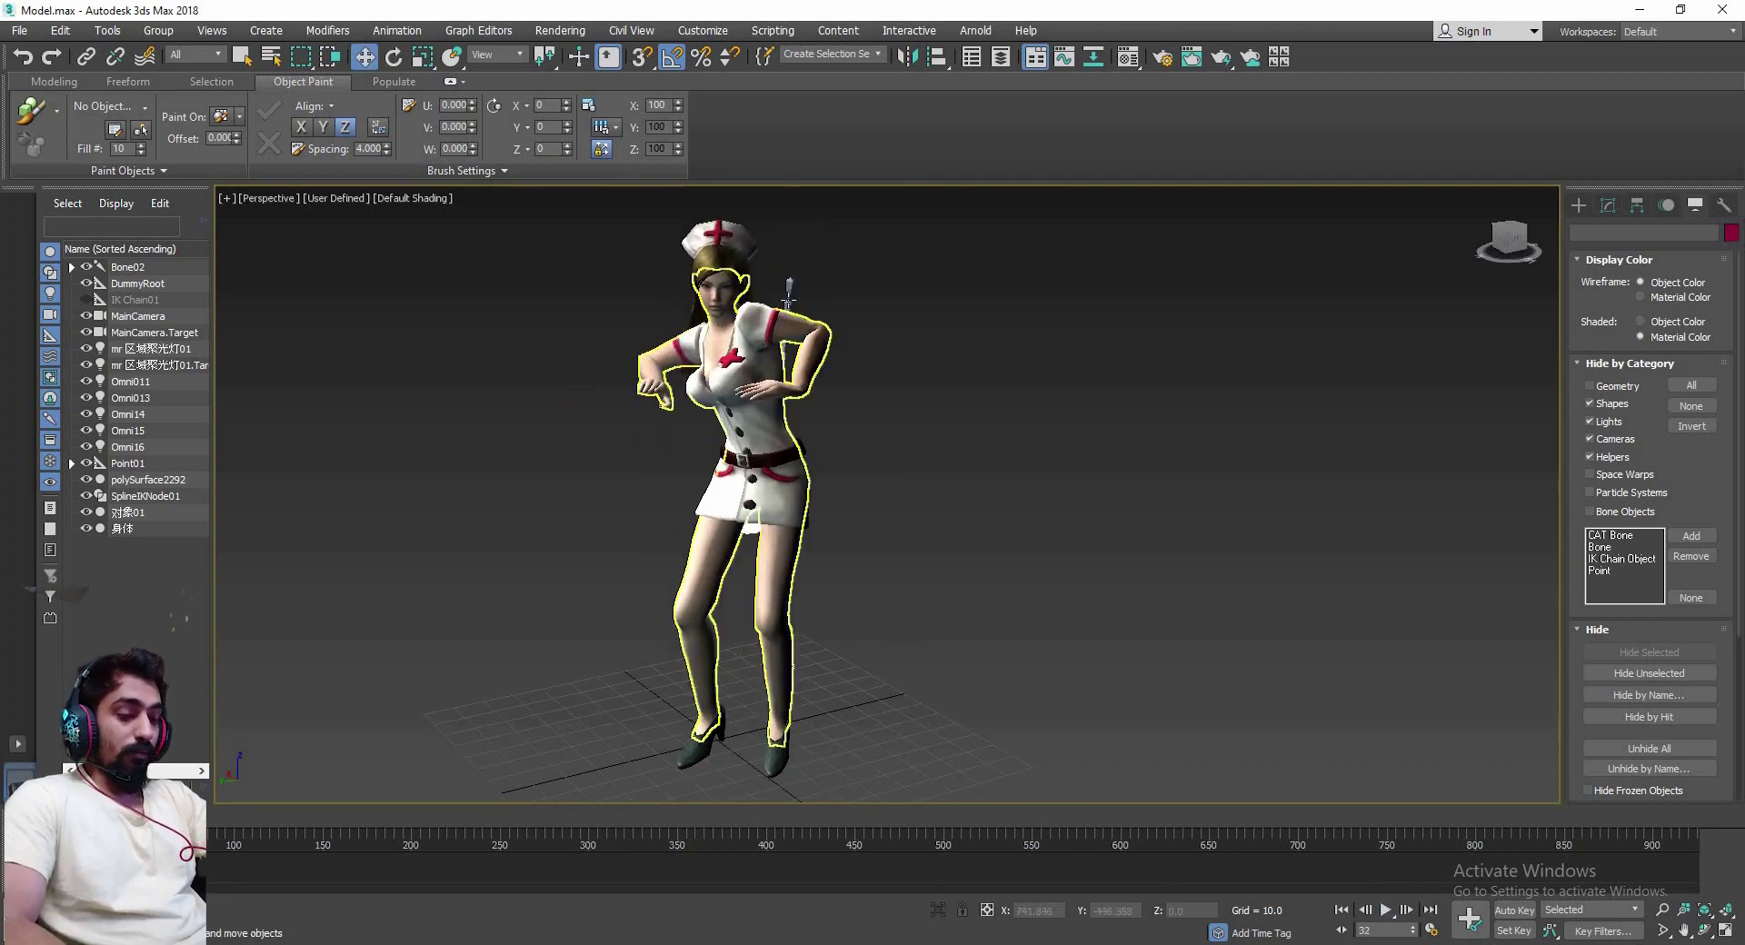
key("slash")
key("w")
left_click(792, 300)
left_click(797, 312)
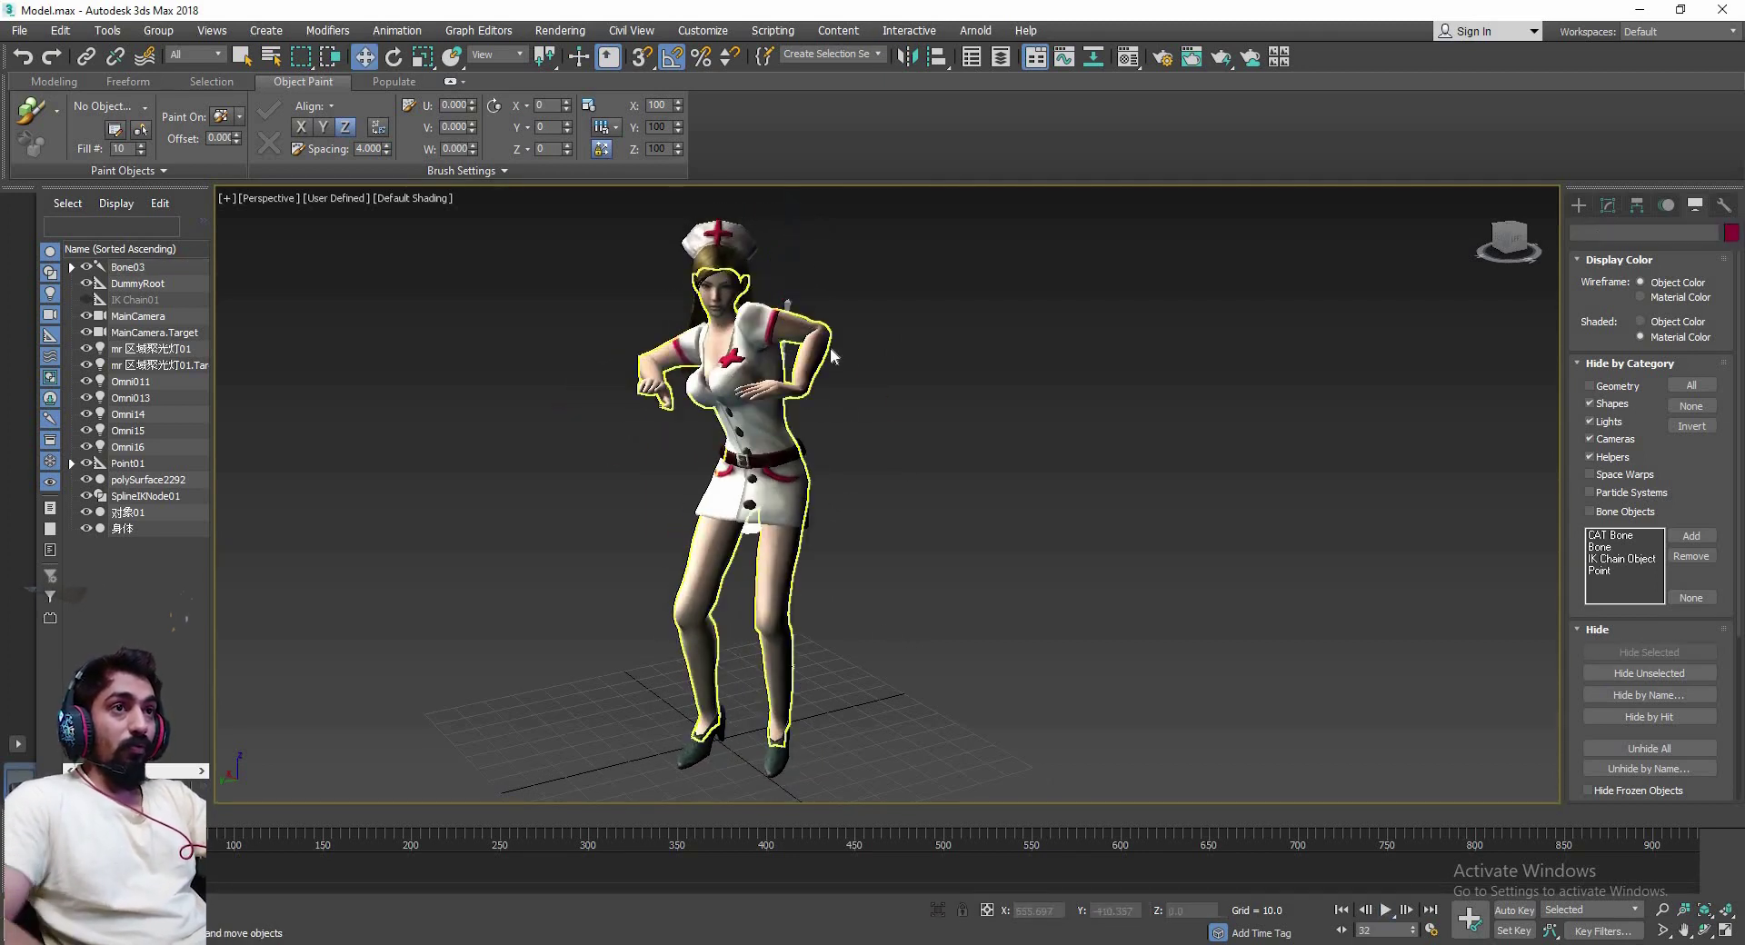
middle_click_drag(797, 311, 850, 298, "alt")
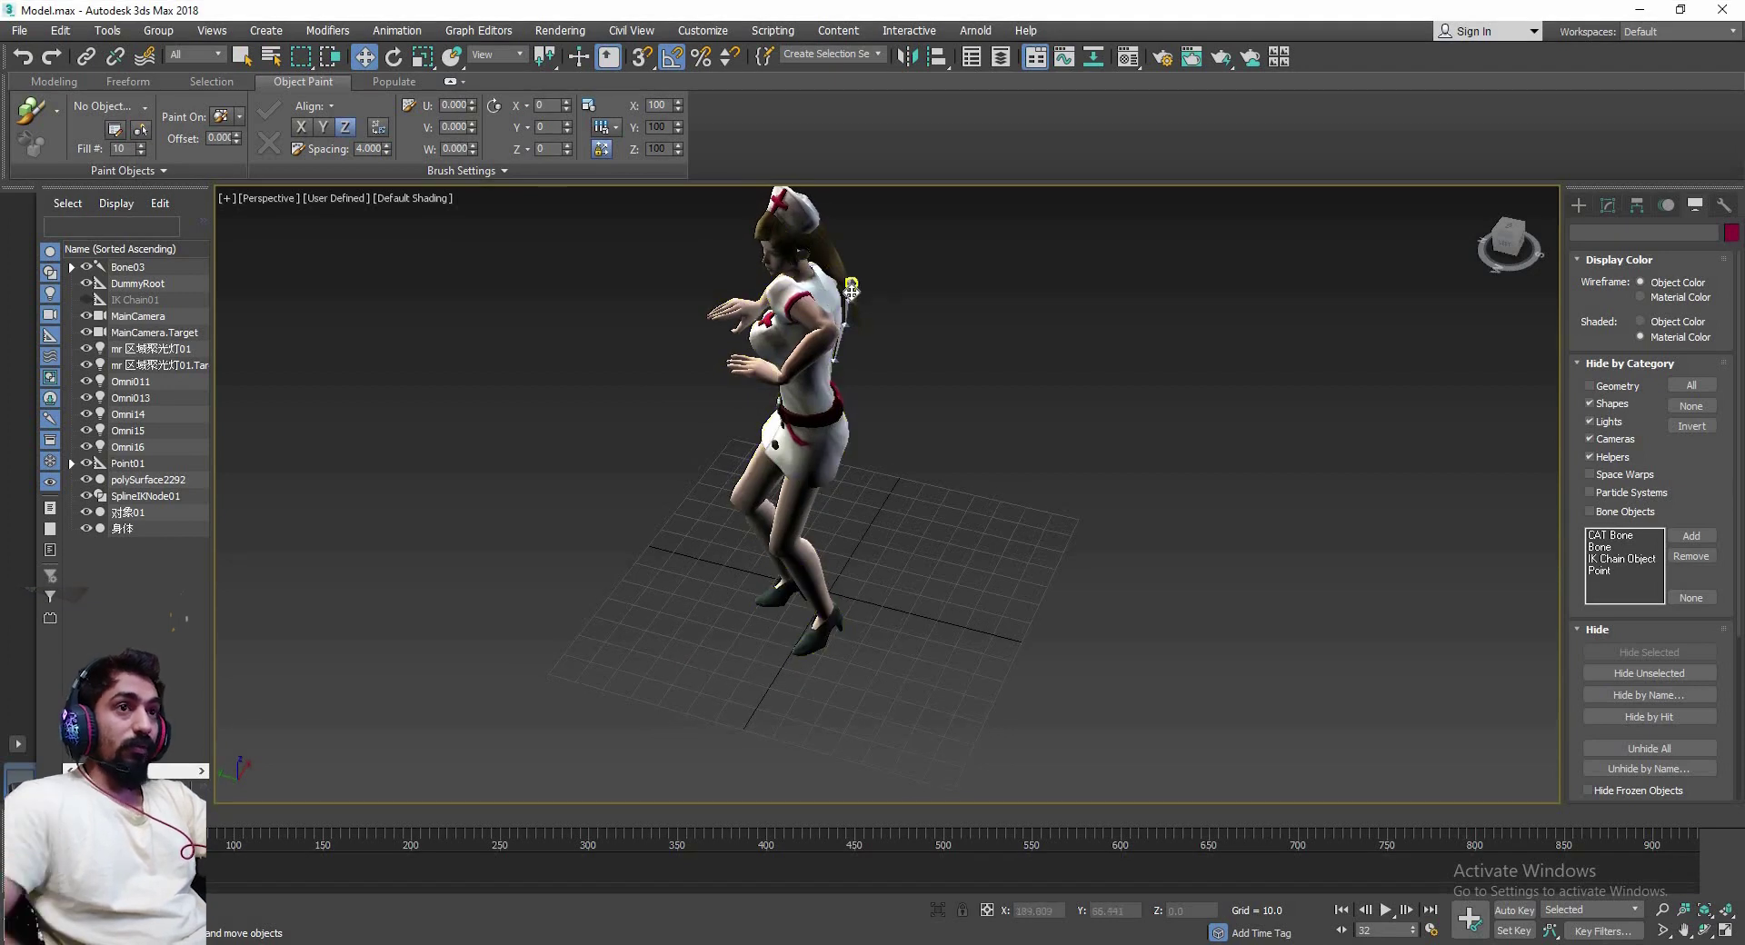
key("ctrl+z")
Play the animation again and orbit around the character to check the cached motion
left_click(776, 556)
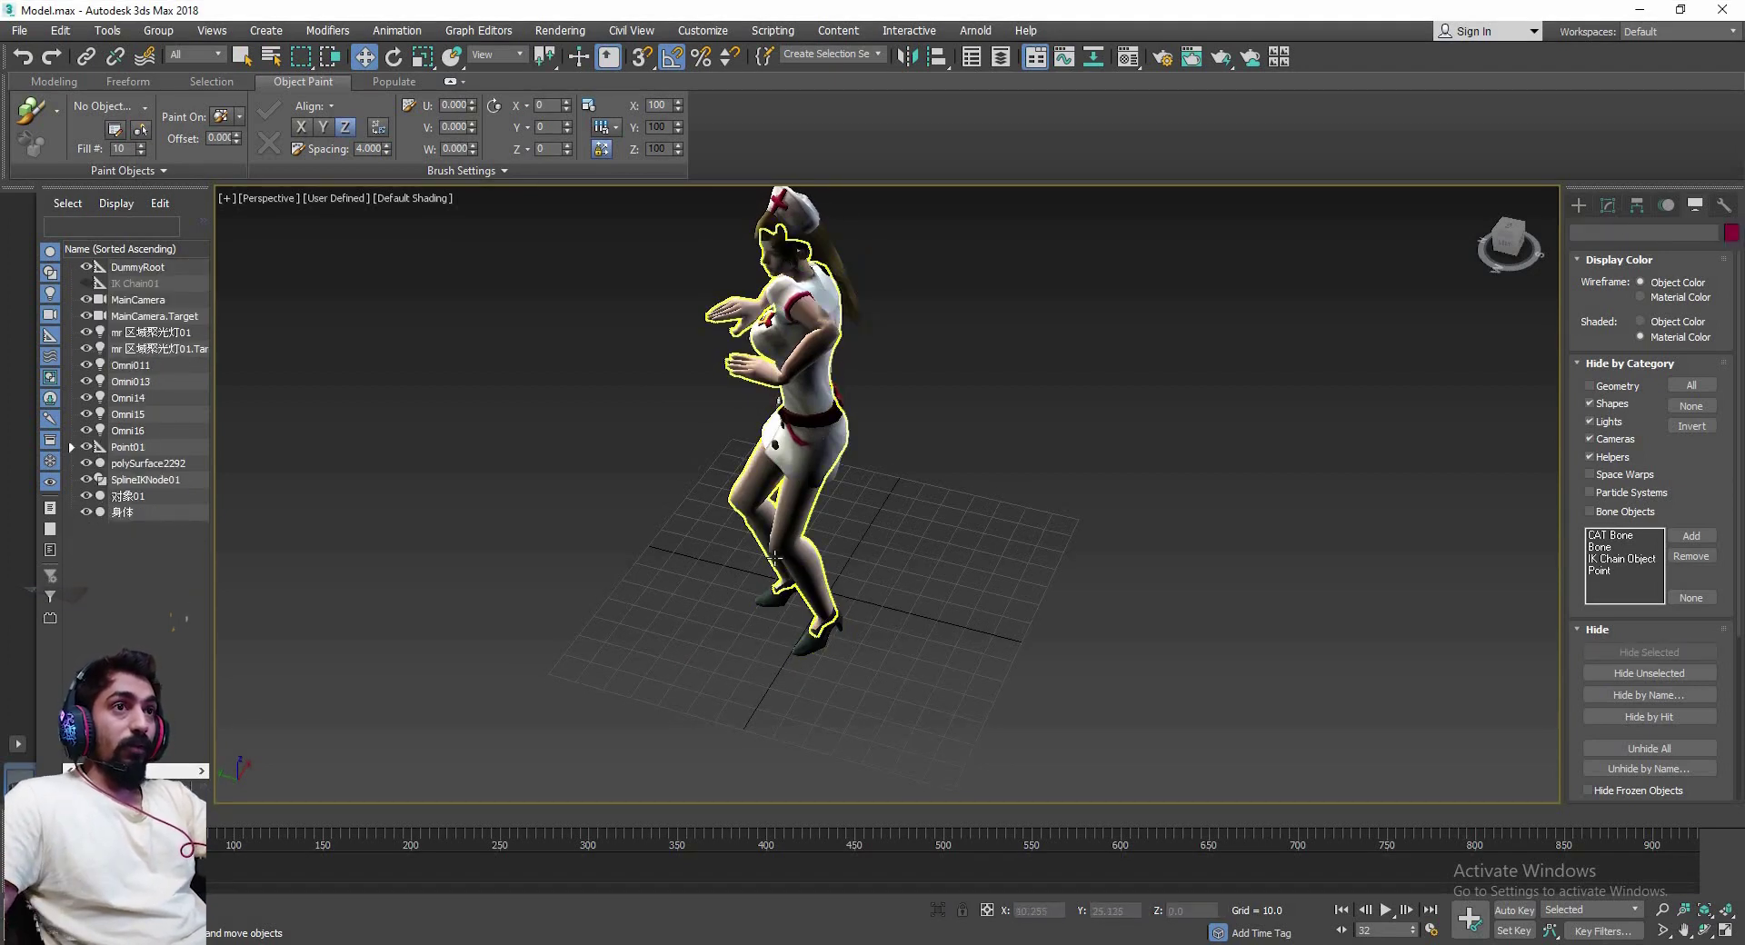
key("slash")
mouse_move(709, 367)
middle_mouse_down("alt")
mouse_move(1156, 406)
mouse_move(923, 433)
mouse_move(1067, 444)
mouse_move(927, 448)
mouse_move(907, 428)
mouse_move(909, 496)
middle_mouse_up("alt")
scroll(966, 467, "up", 3)
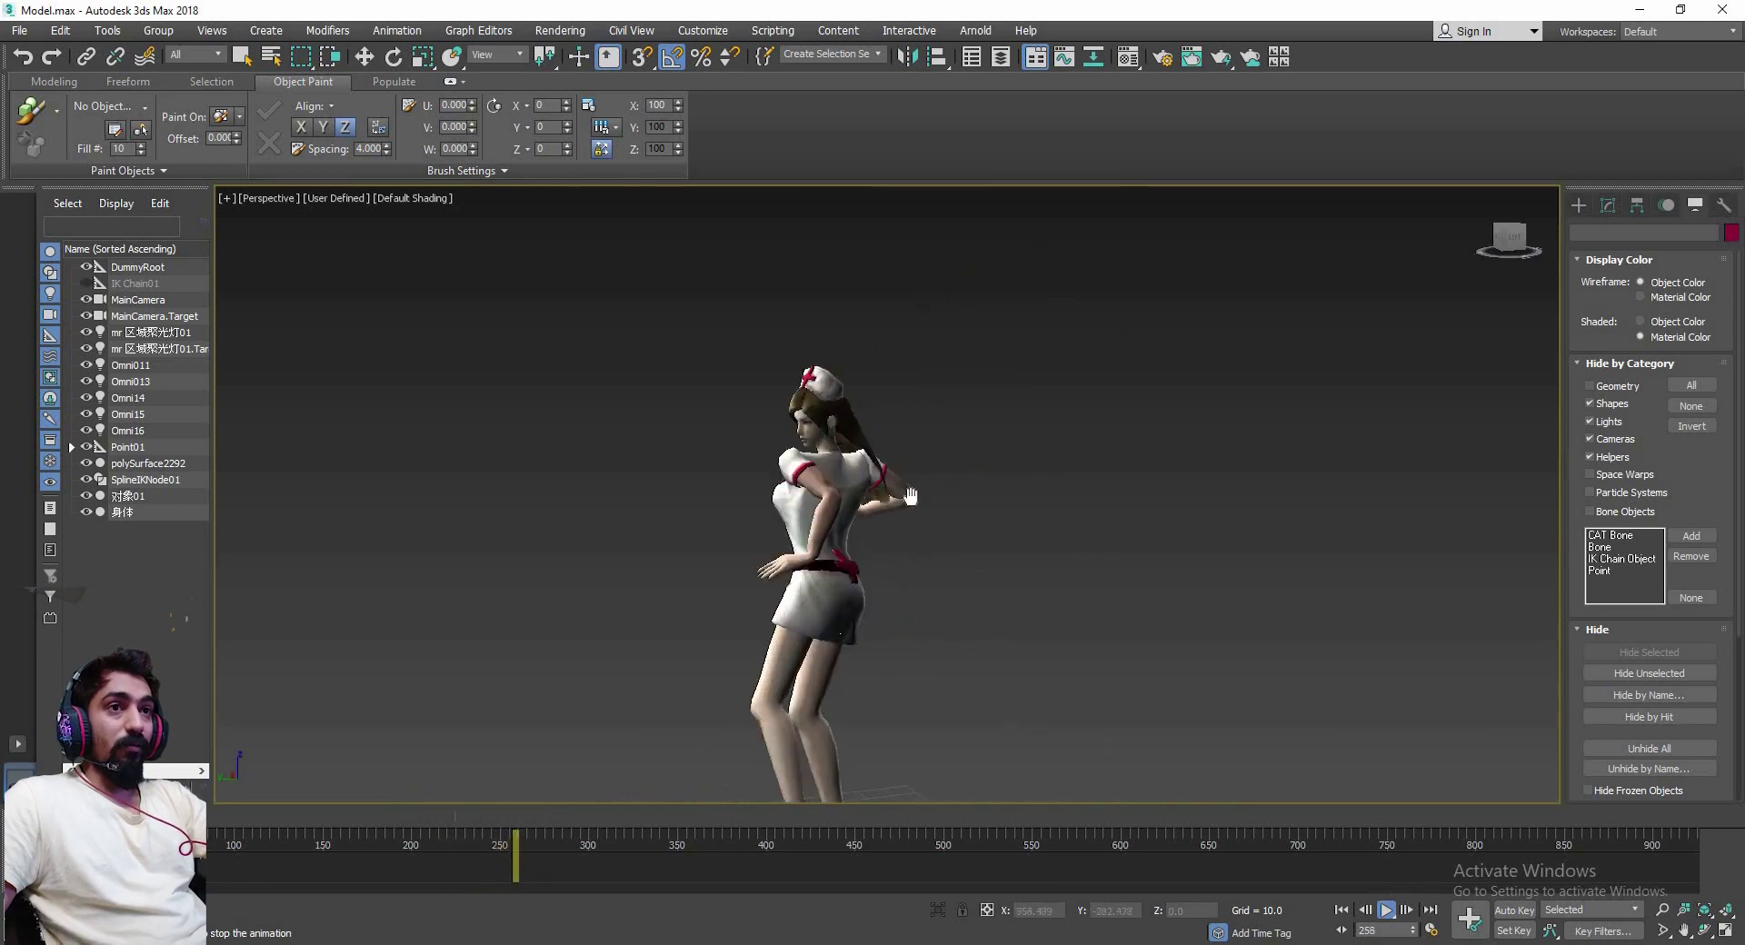
mouse_move(914, 571)
middle_mouse_down("alt")
mouse_move(1204, 509)
mouse_move(923, 582)
middle_mouse_up("alt")
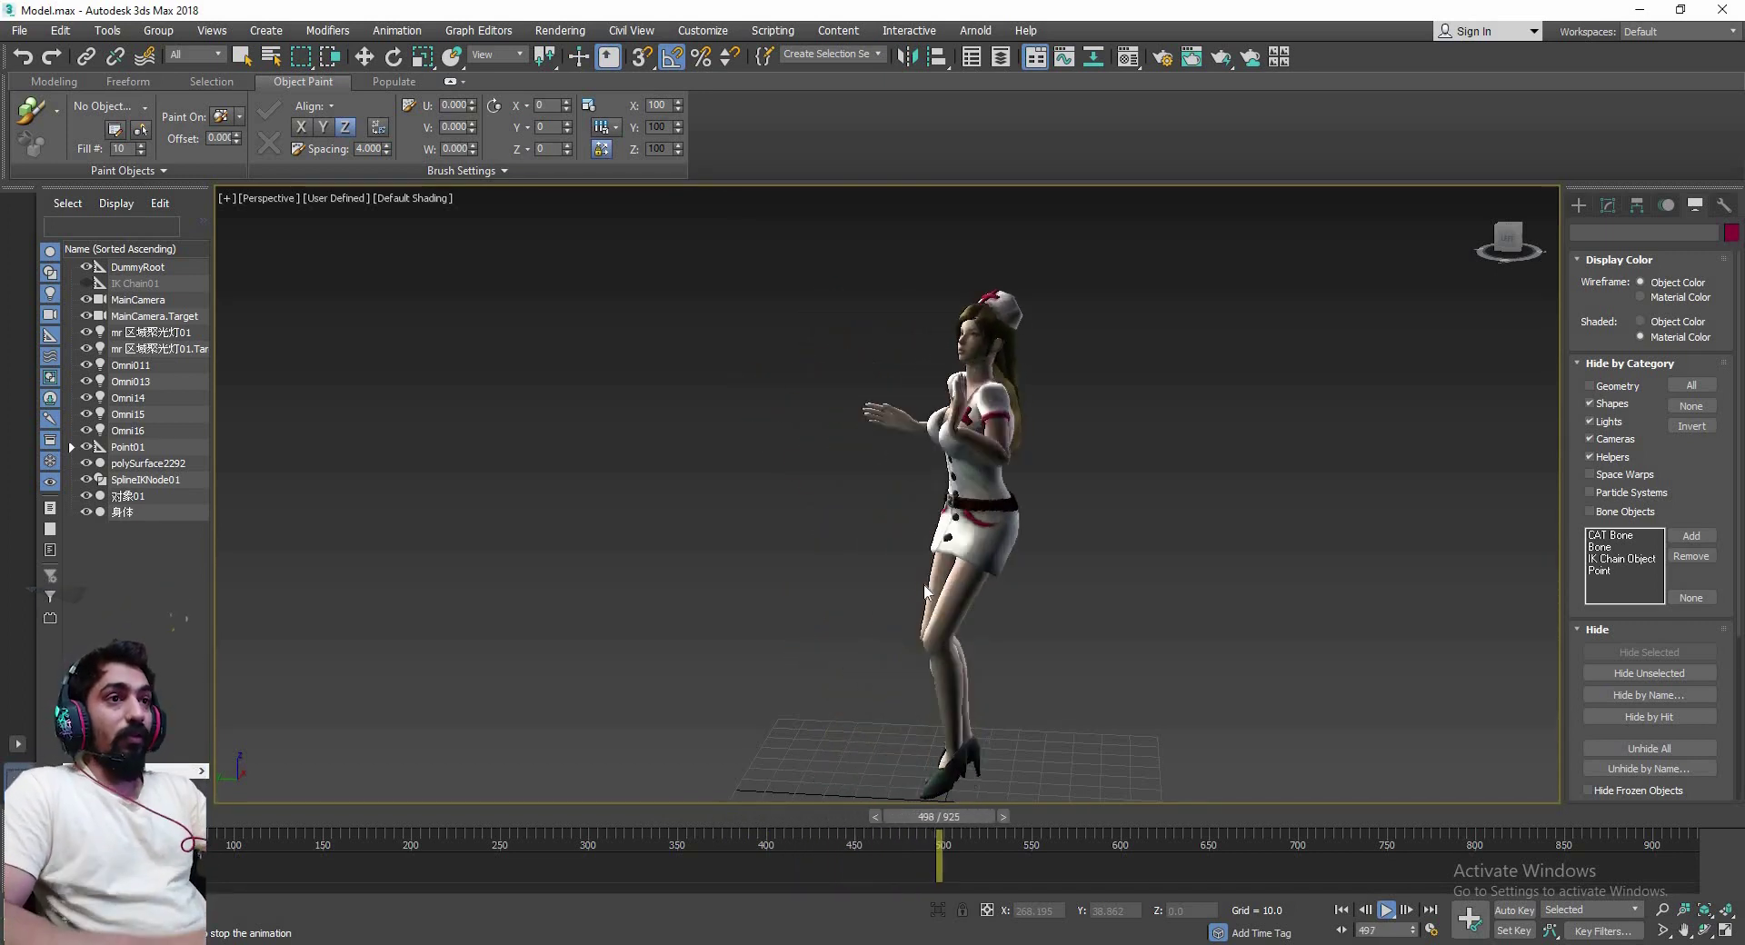
View in wireframe with F3, toggle Bone Objects visibility off and on, then return to shaded
key("F3")
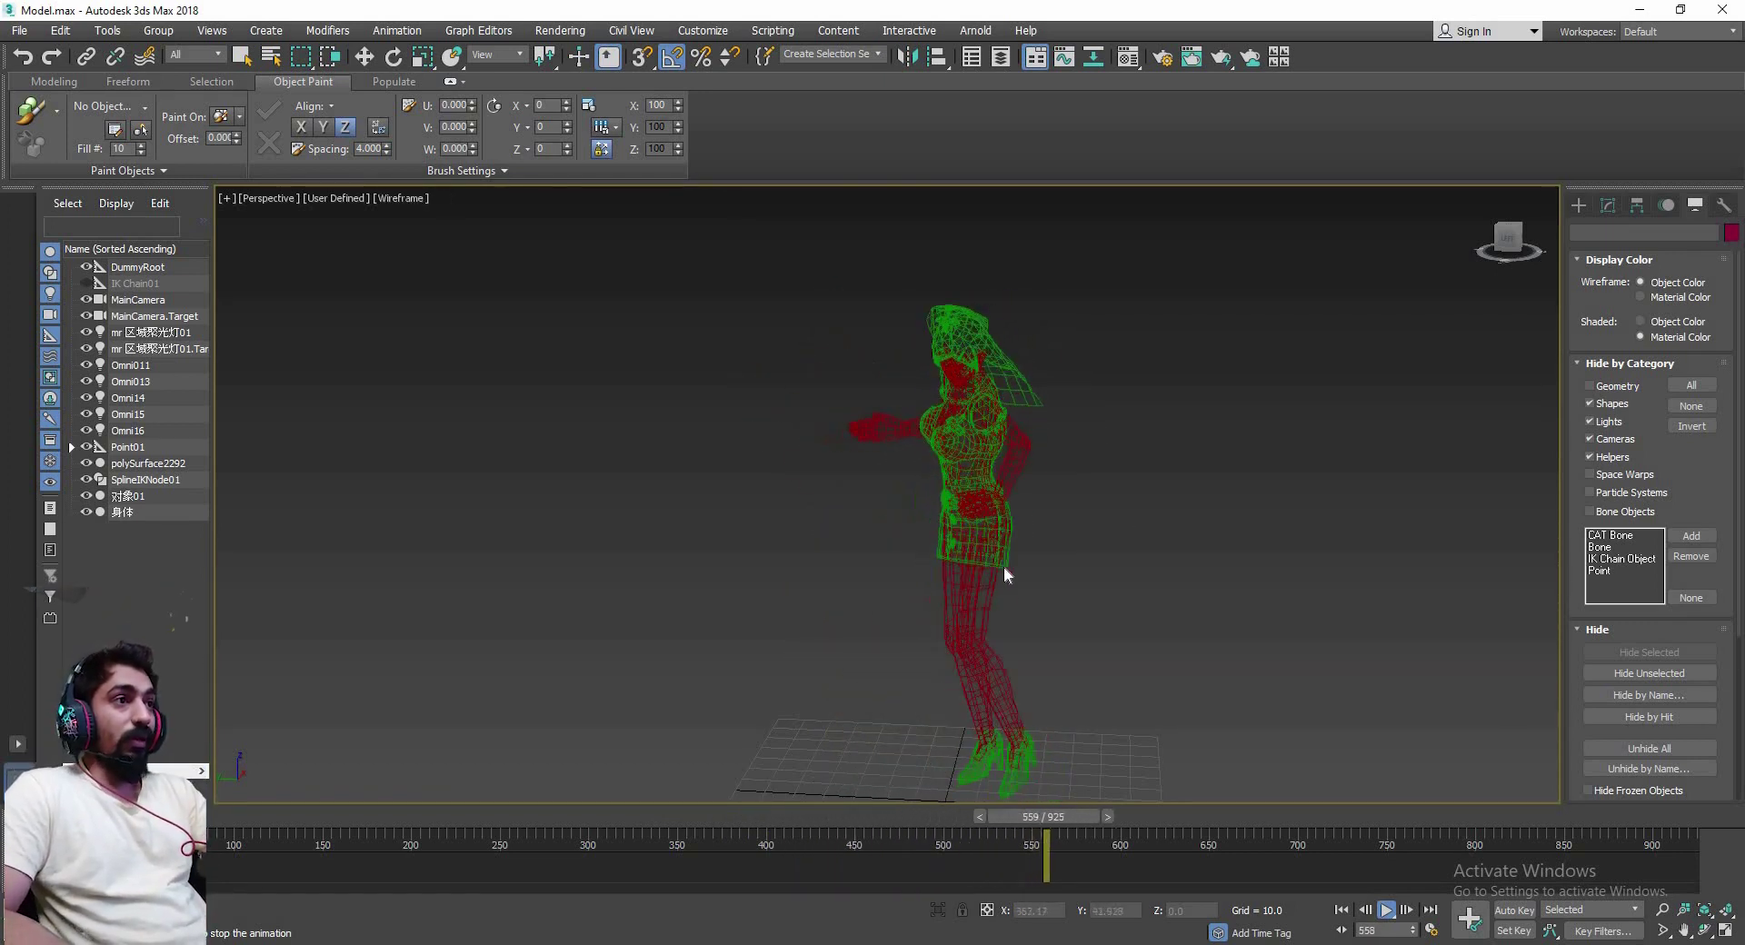
left_click(1604, 513)
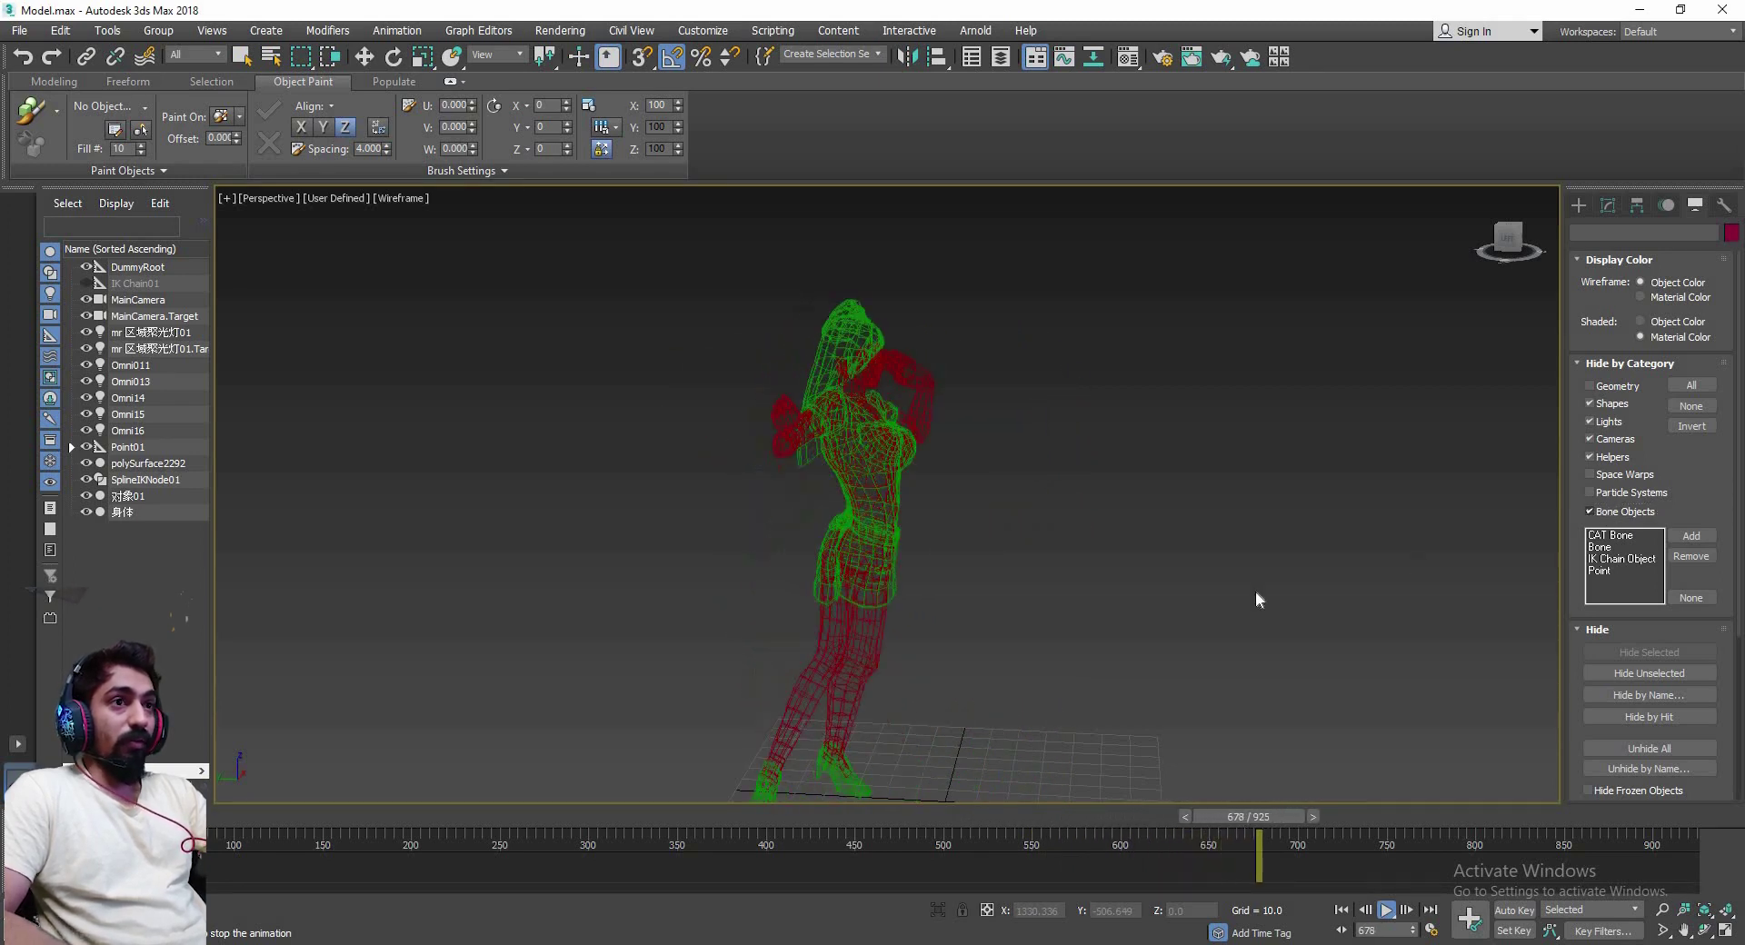
left_click(1590, 512)
scroll(985, 580, "up", 2)
scroll(1024, 491, "up", 3)
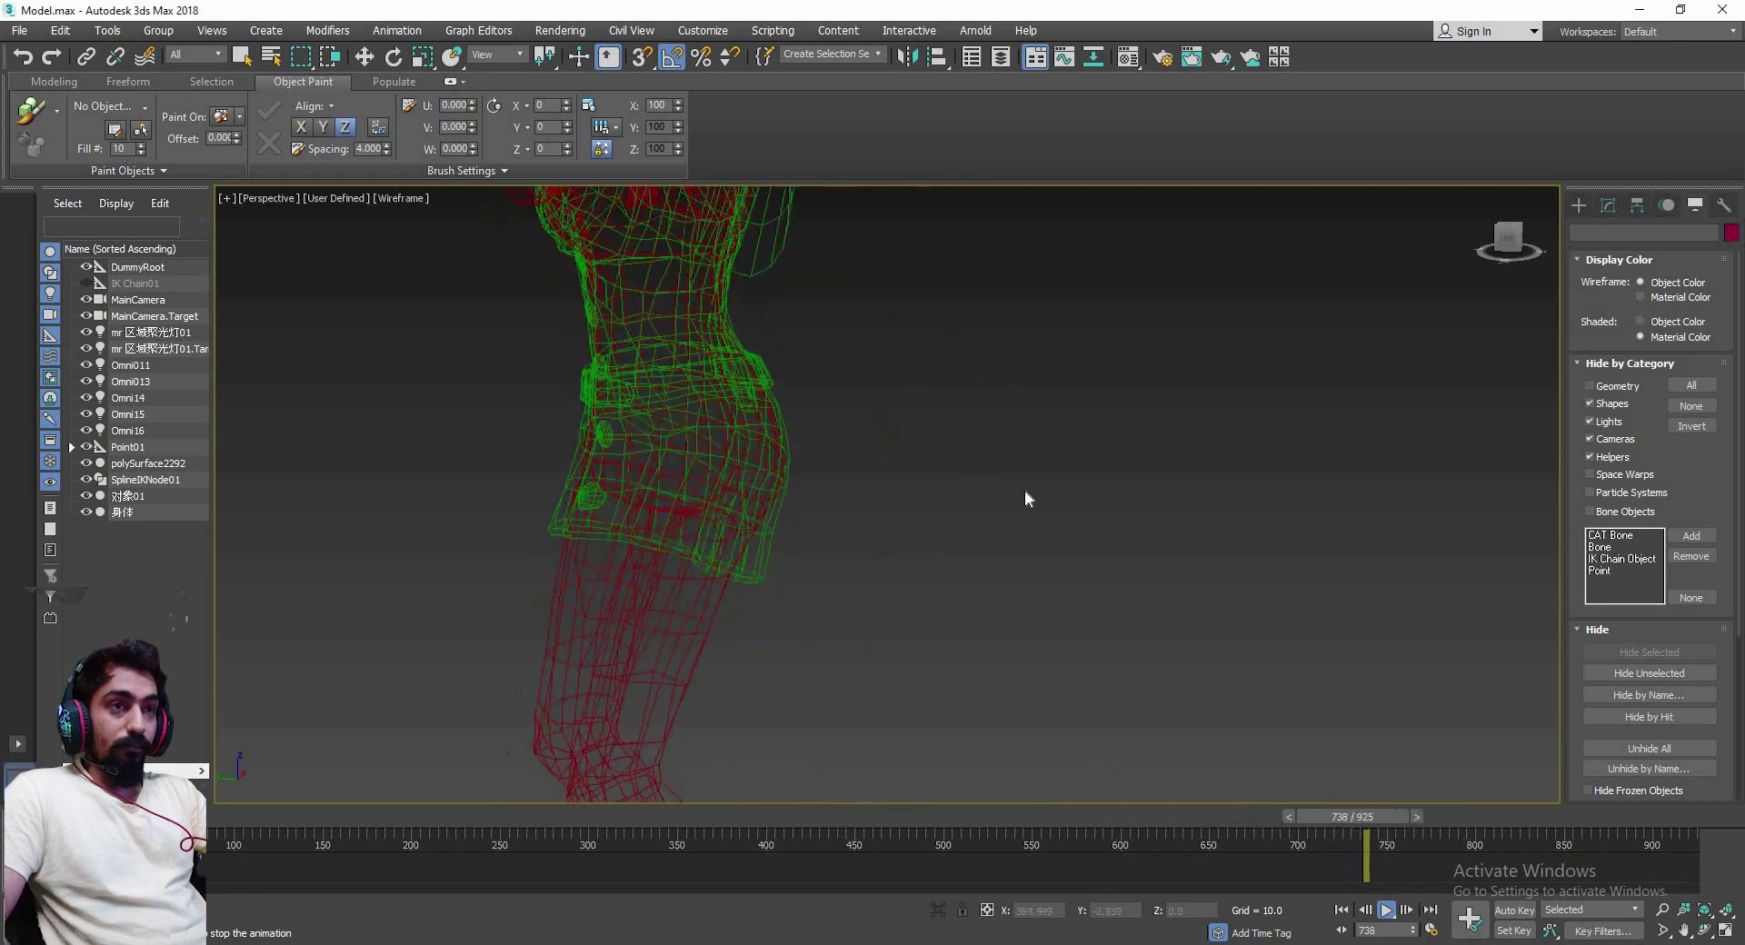
scroll(1039, 518, "down", 3)
key("F3")
scroll(1022, 527, "up", 2)
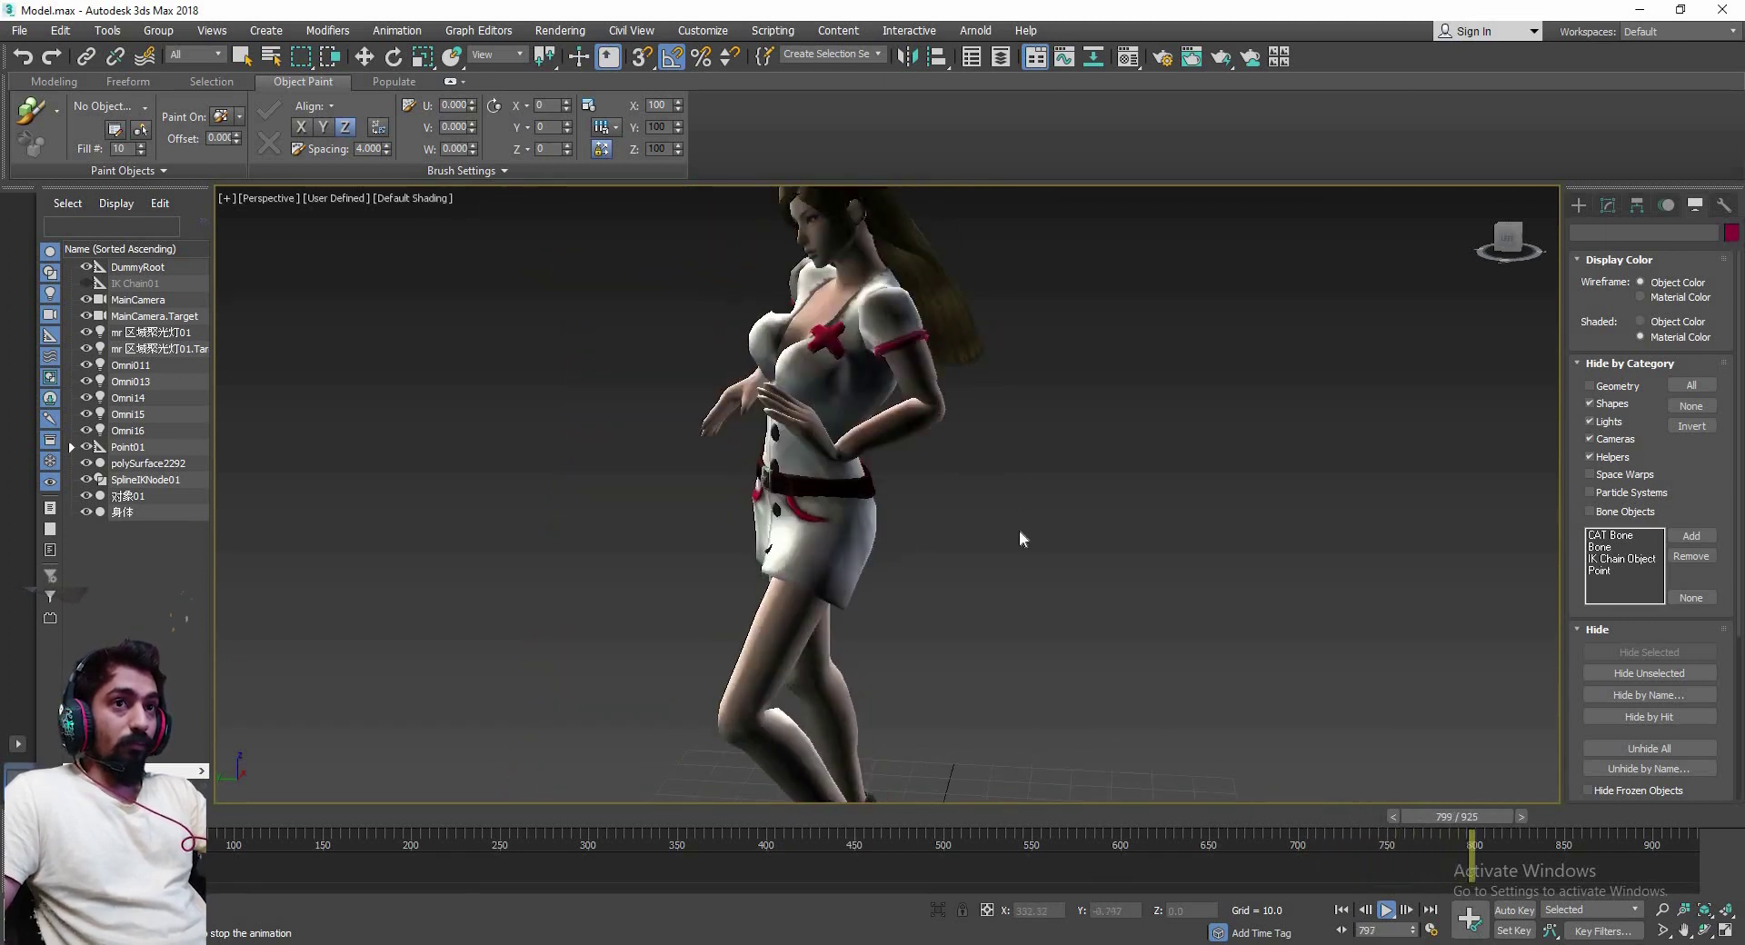
scroll(1081, 542, "down", 2)
scroll(982, 500, "up", 4)
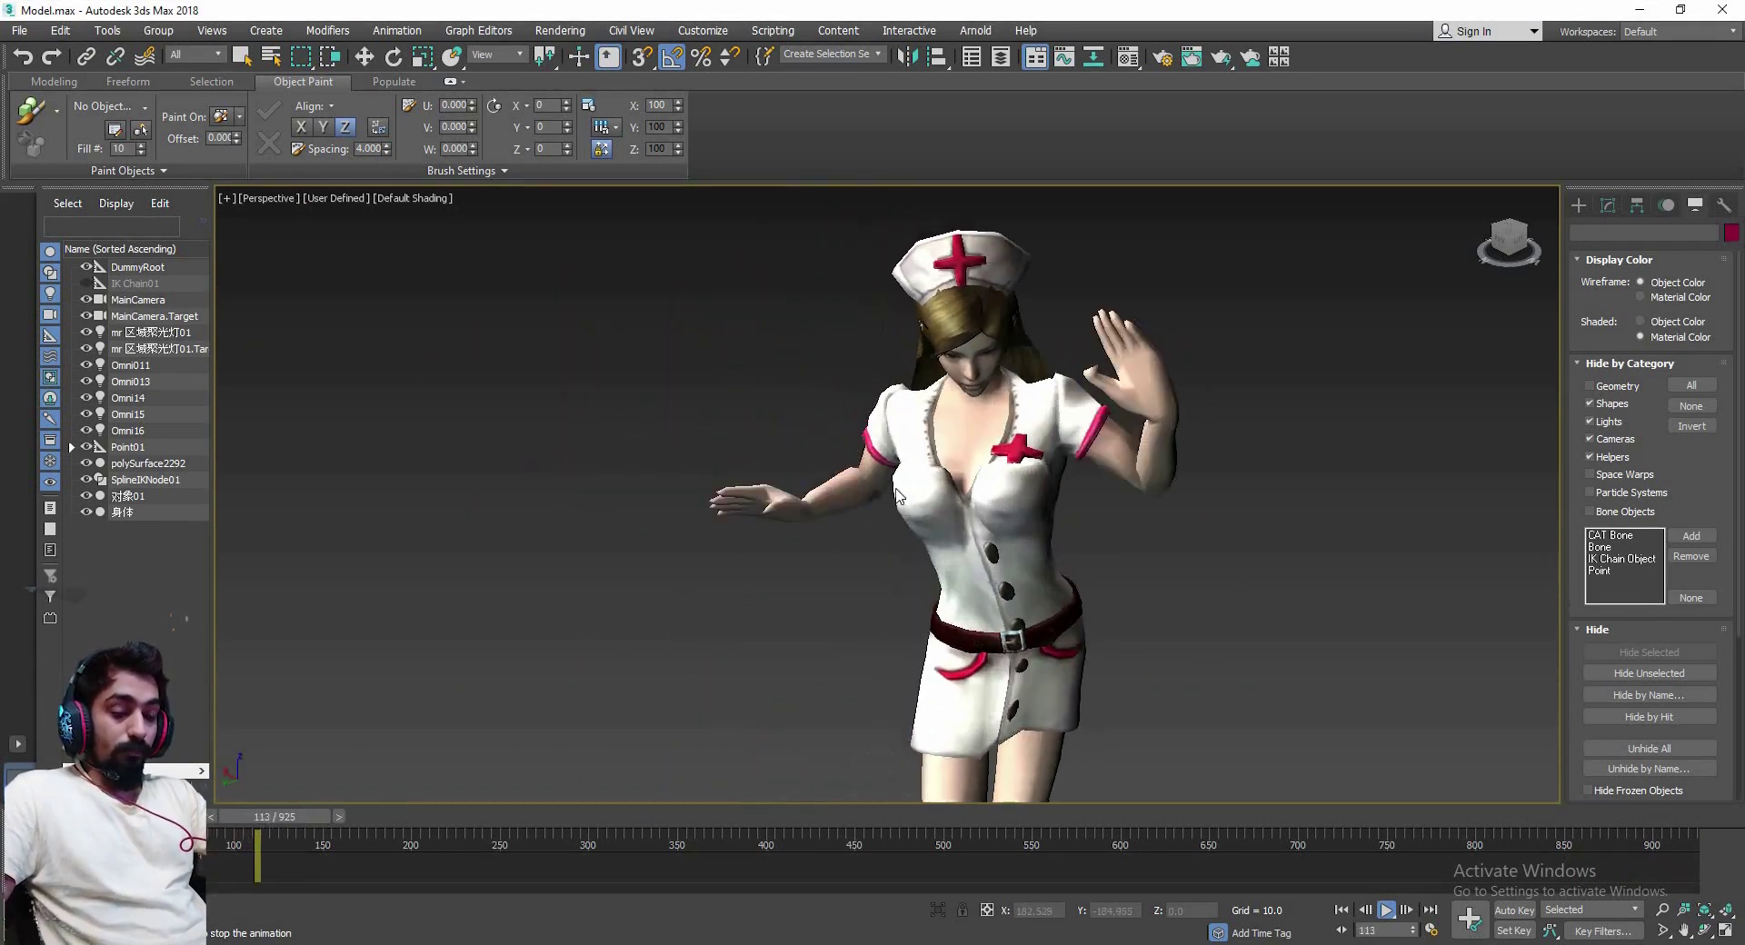
Watch the cached dance in Expert Mode (Ctrl+X), then bring the full interface back
key("/")
key("ctrl+x")
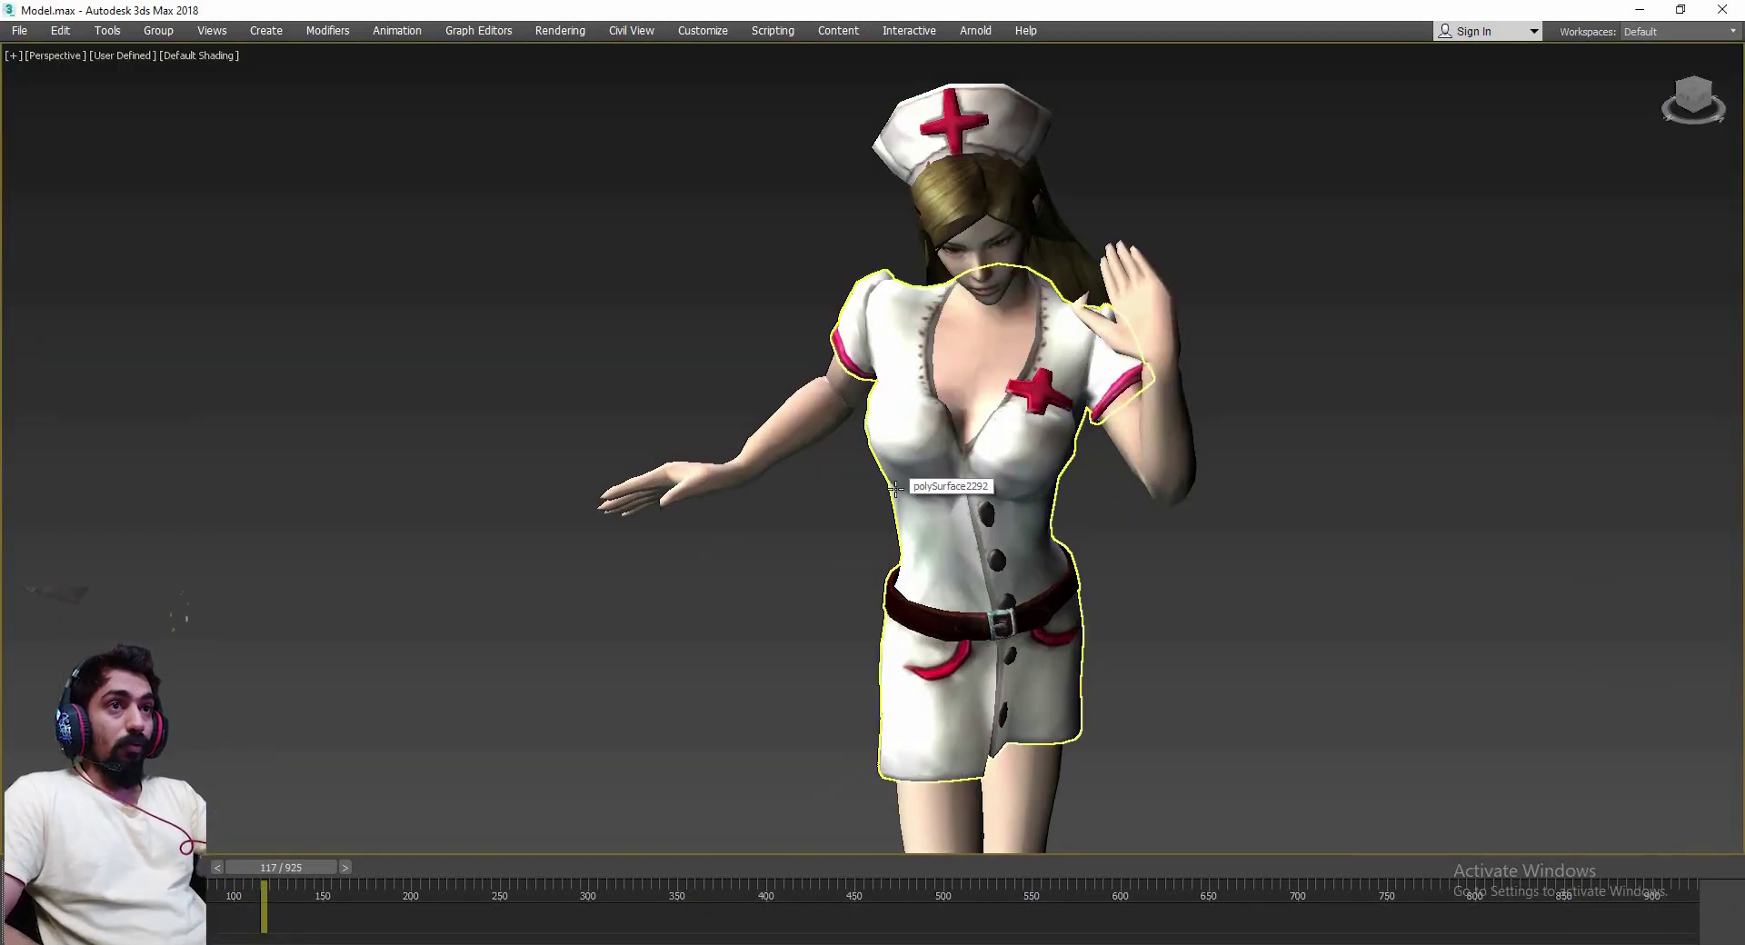
key("/")
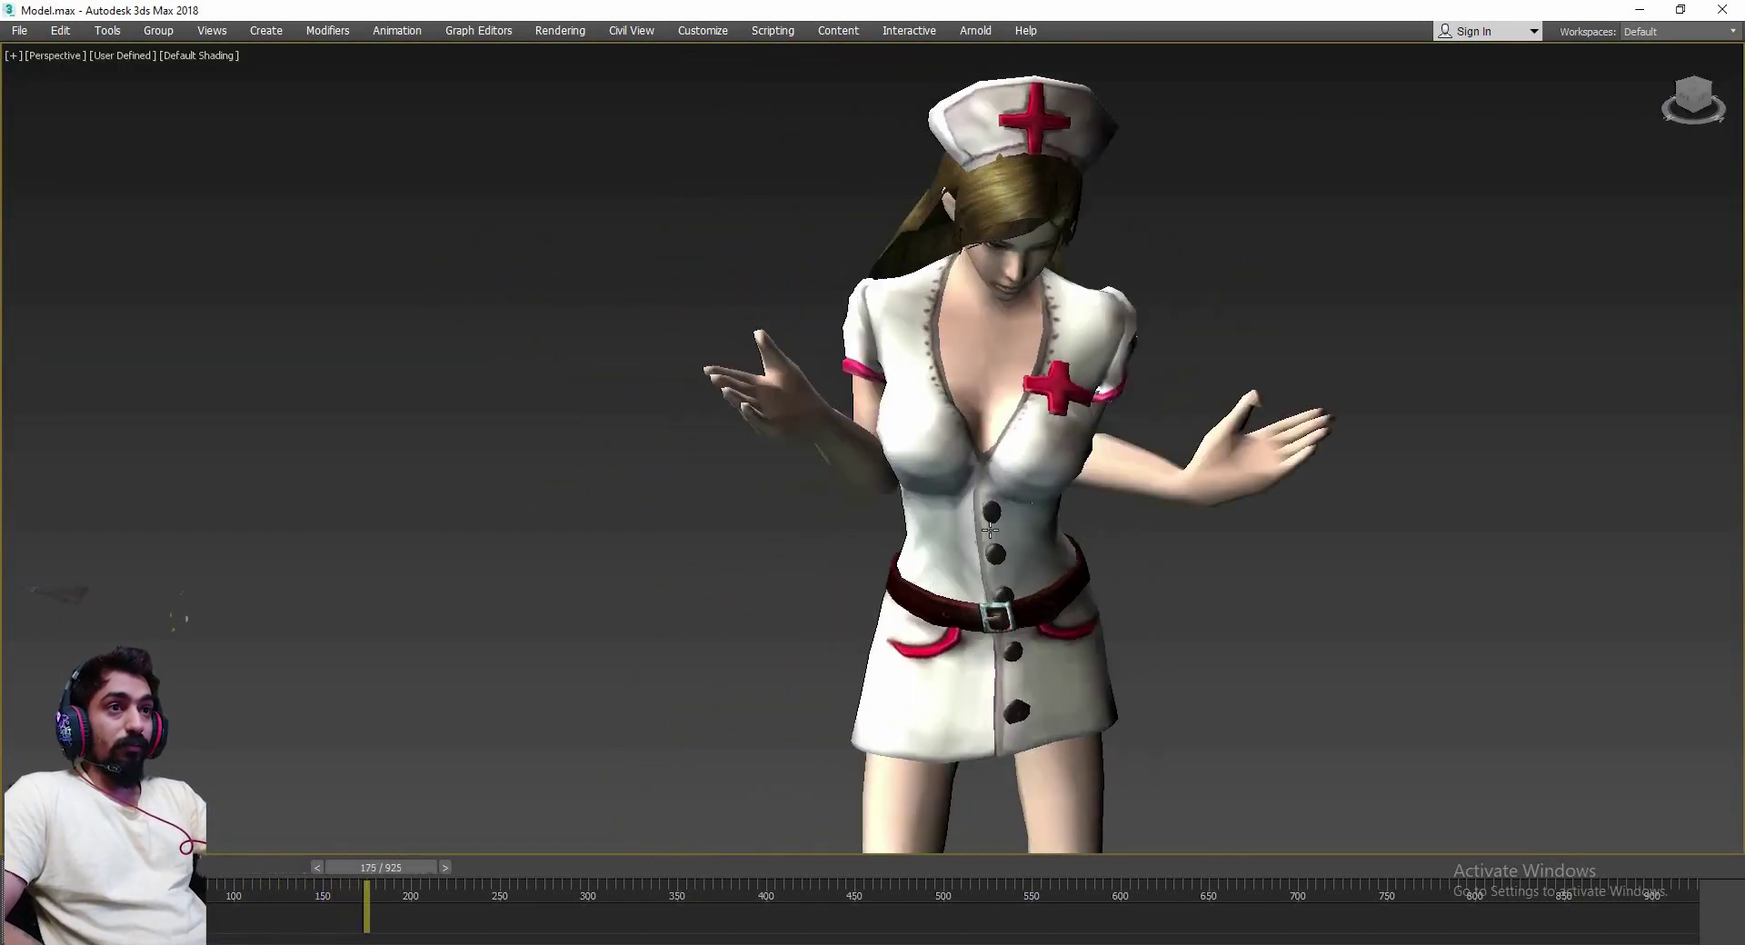
scroll(990, 529, "down", 3)
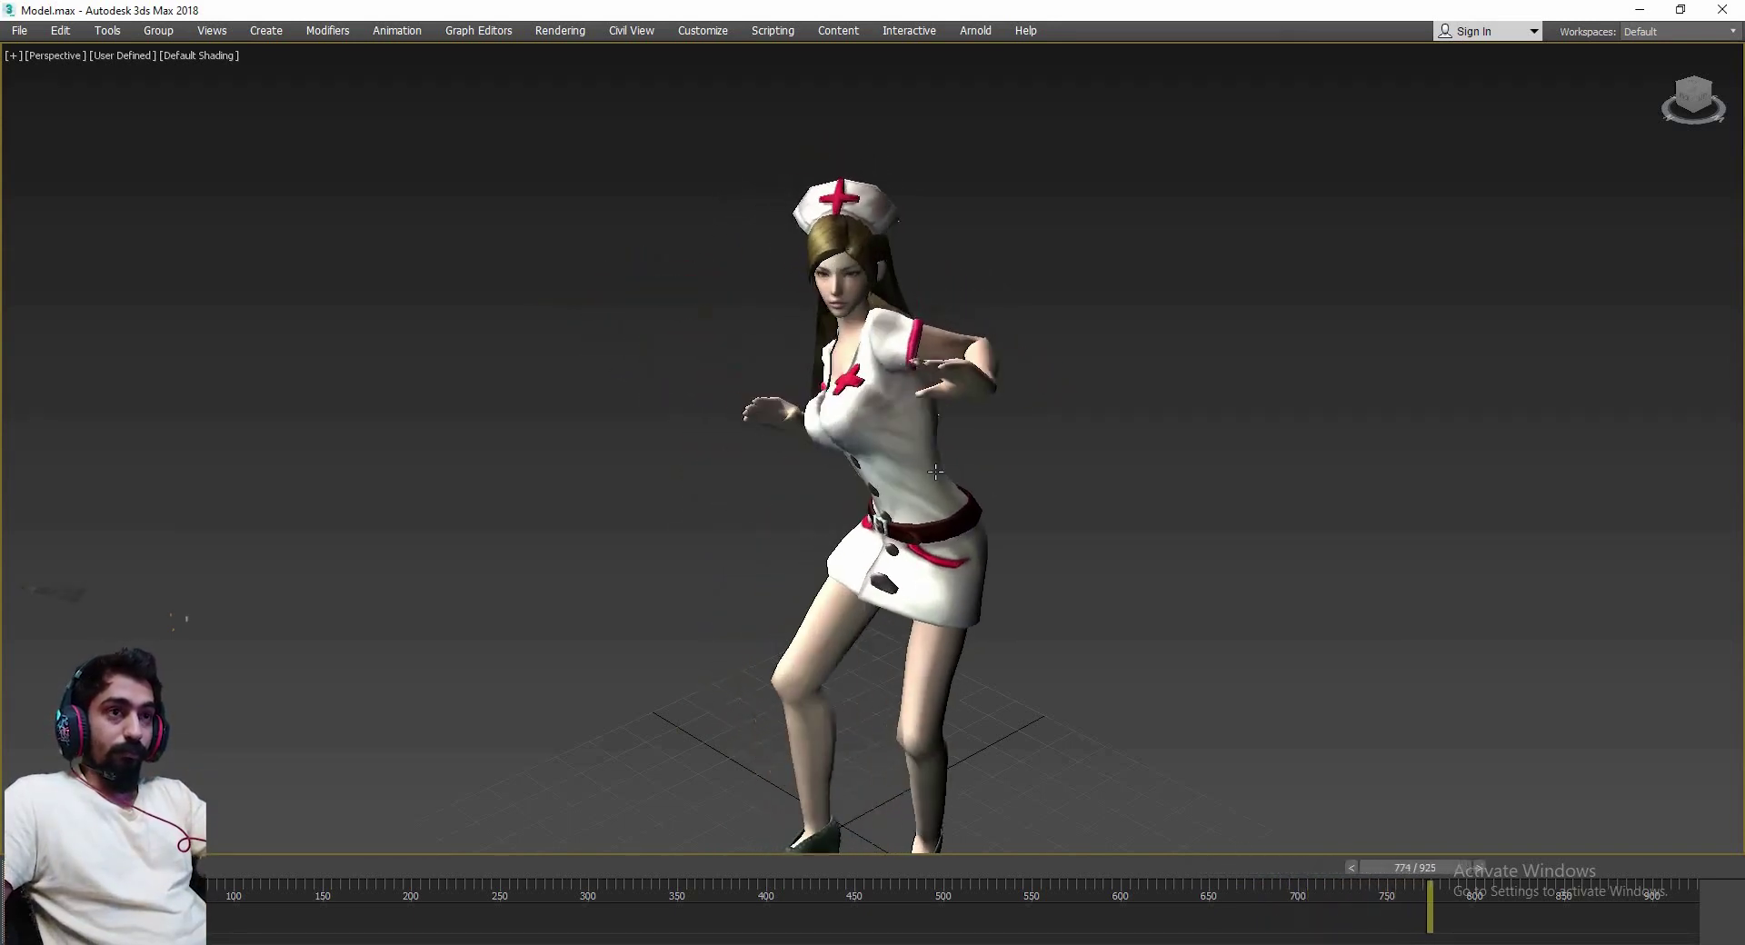
key("ctrl+x")
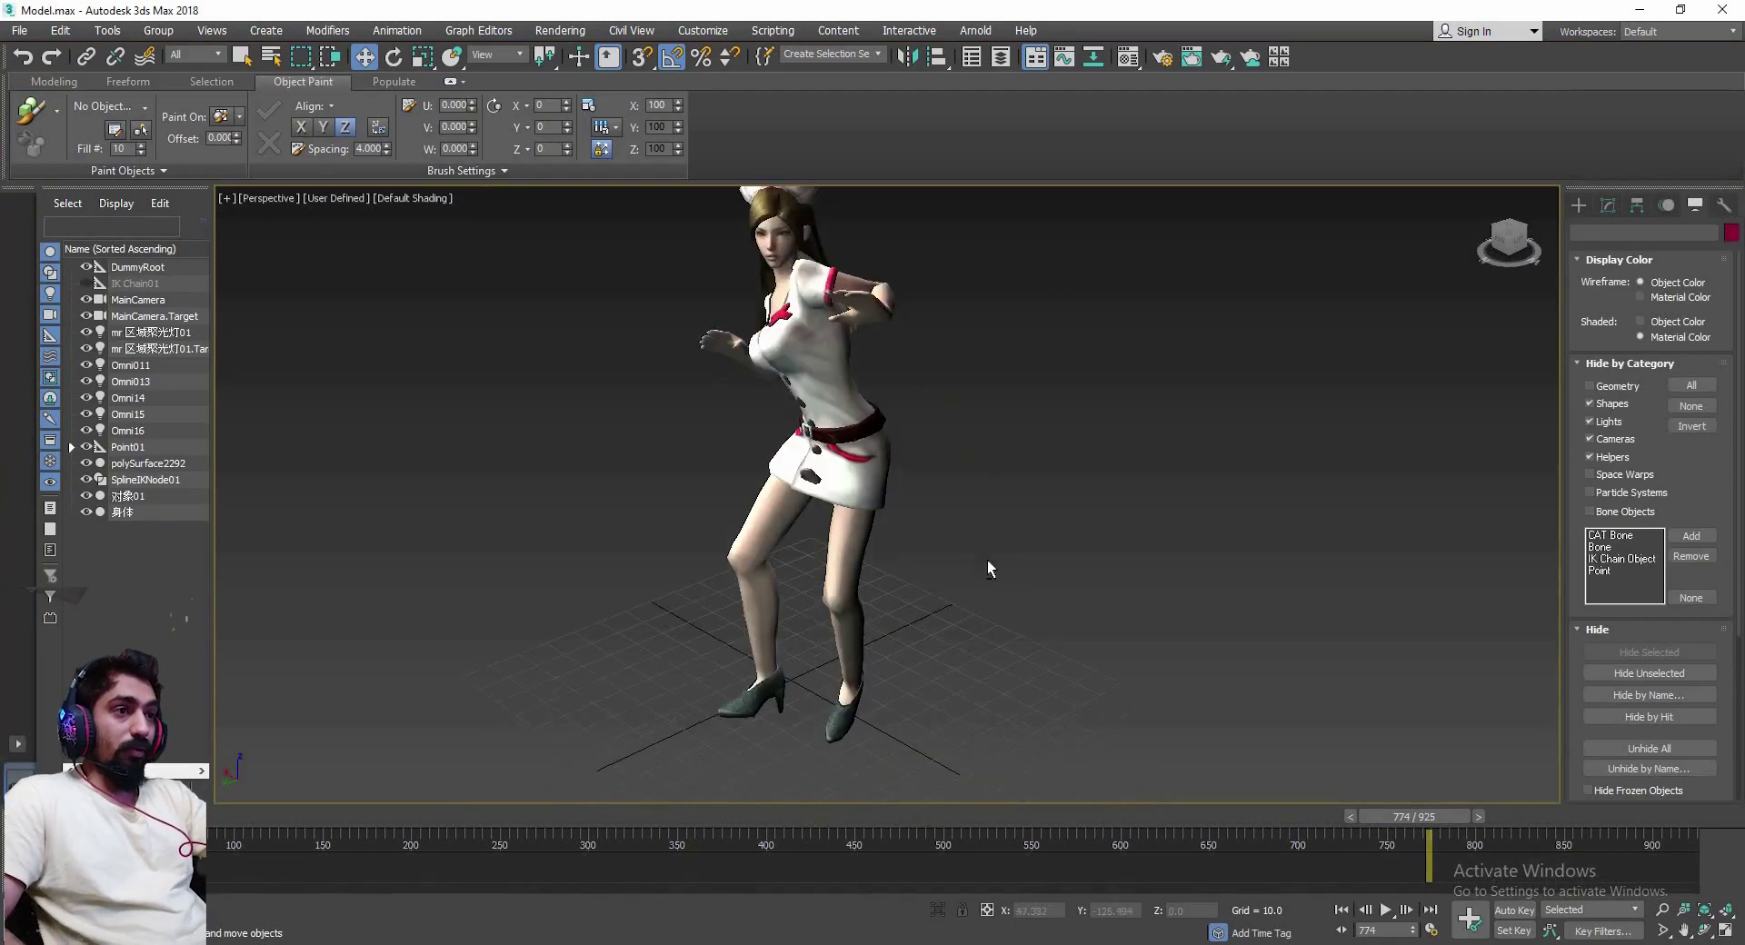
scroll(987, 560, "down", 3)
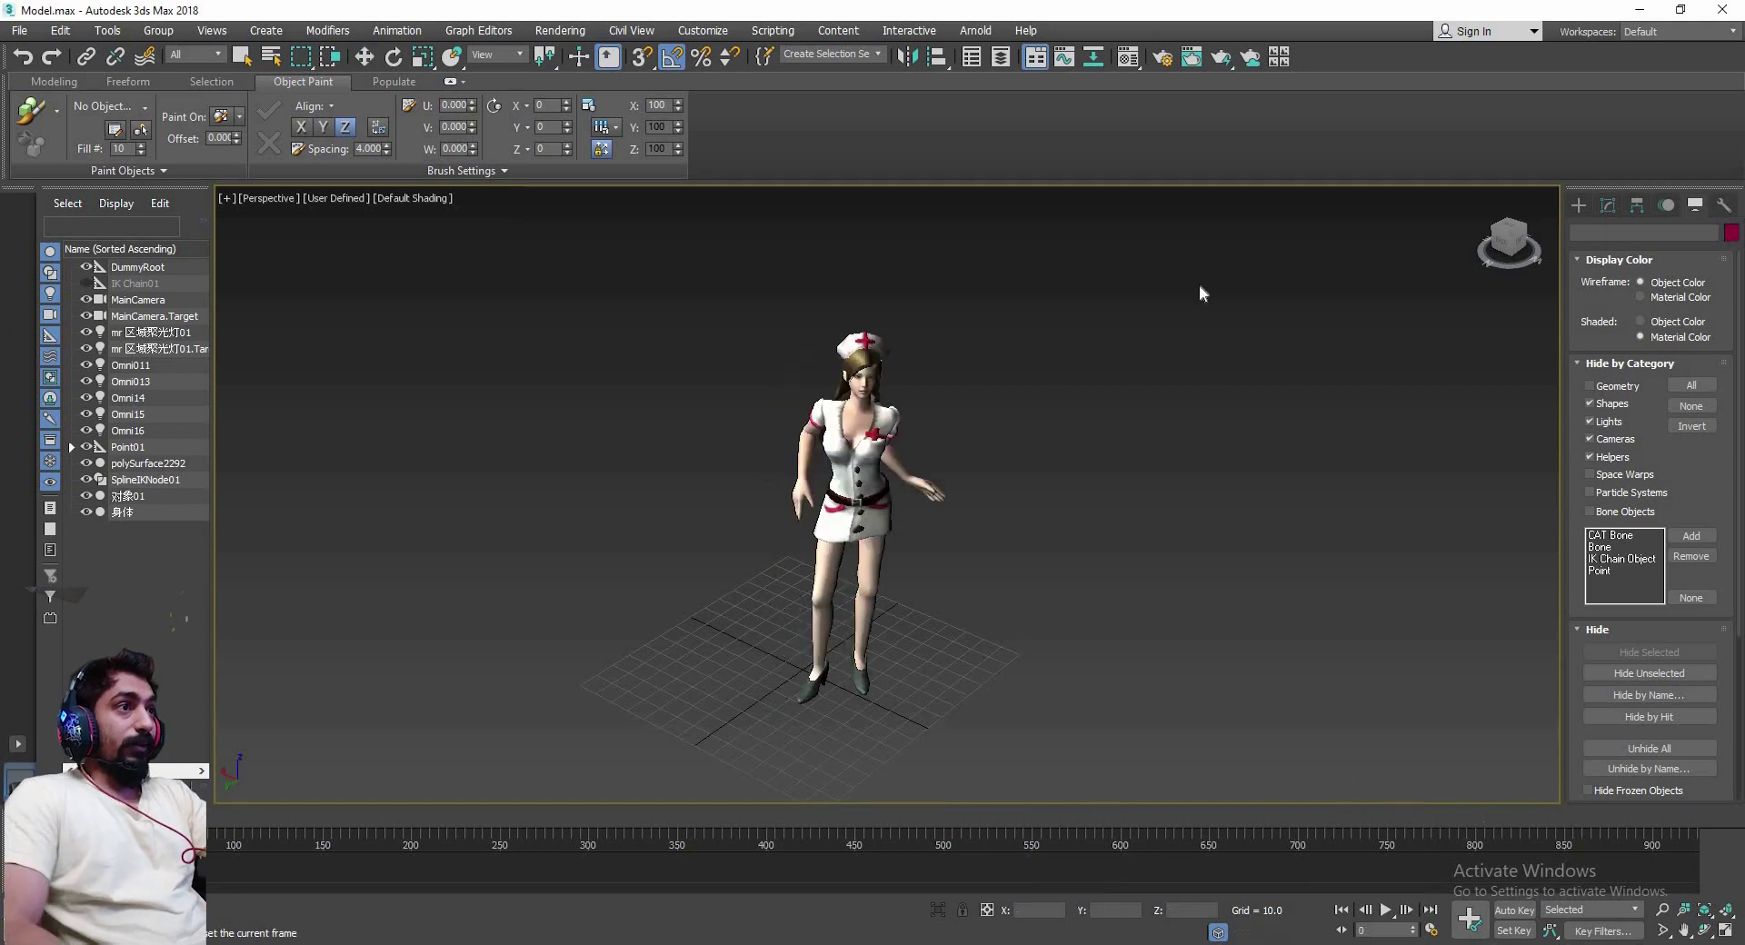
Return to frame 0 and draw a circle spline Circle001 under the nurse's feet
left_click(1579, 204)
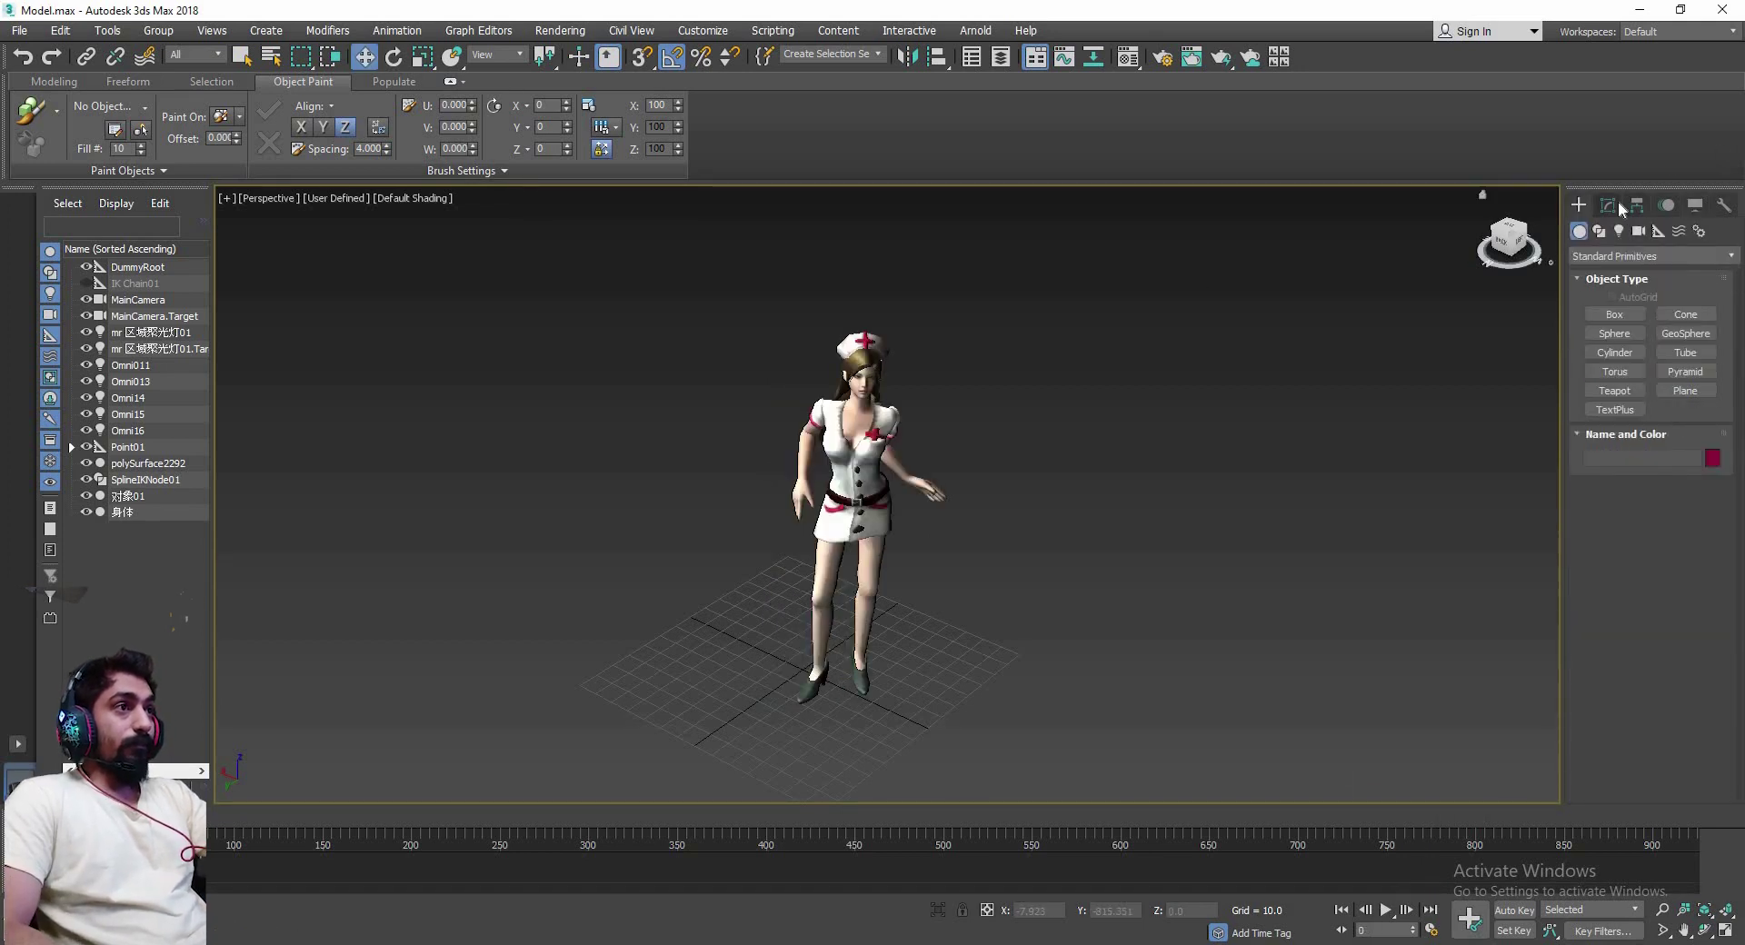
left_click(1616, 203)
left_click(1579, 206)
left_click(1598, 232)
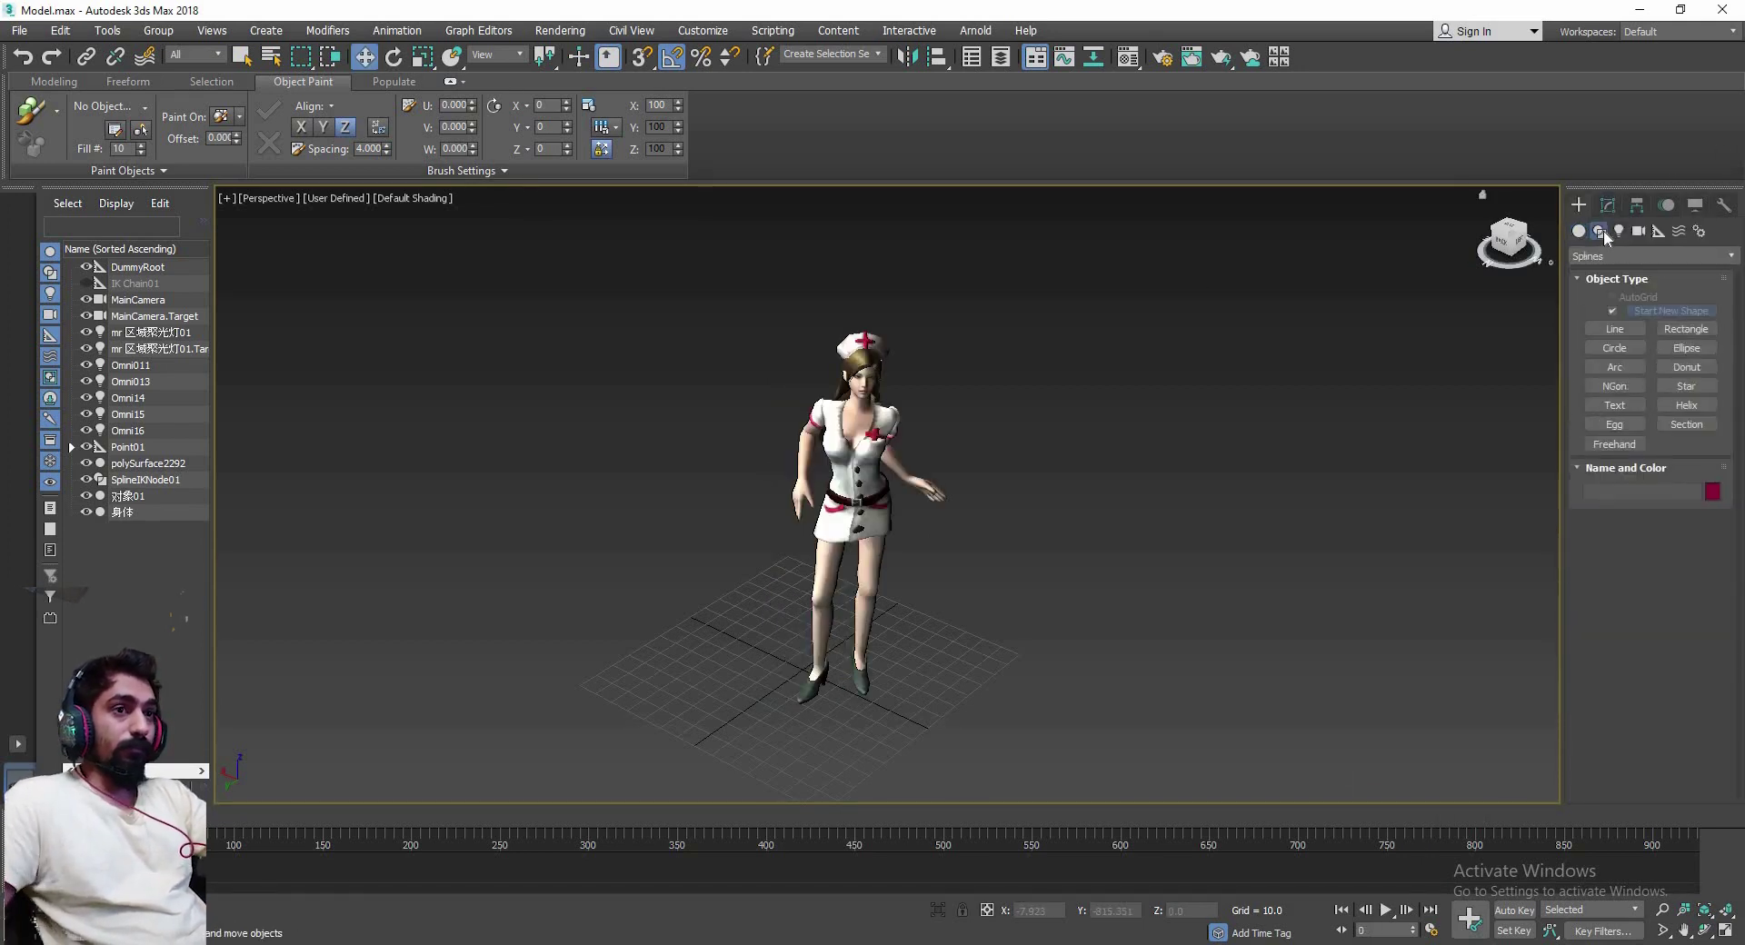
middle_click_drag(661, 732, 908, 660)
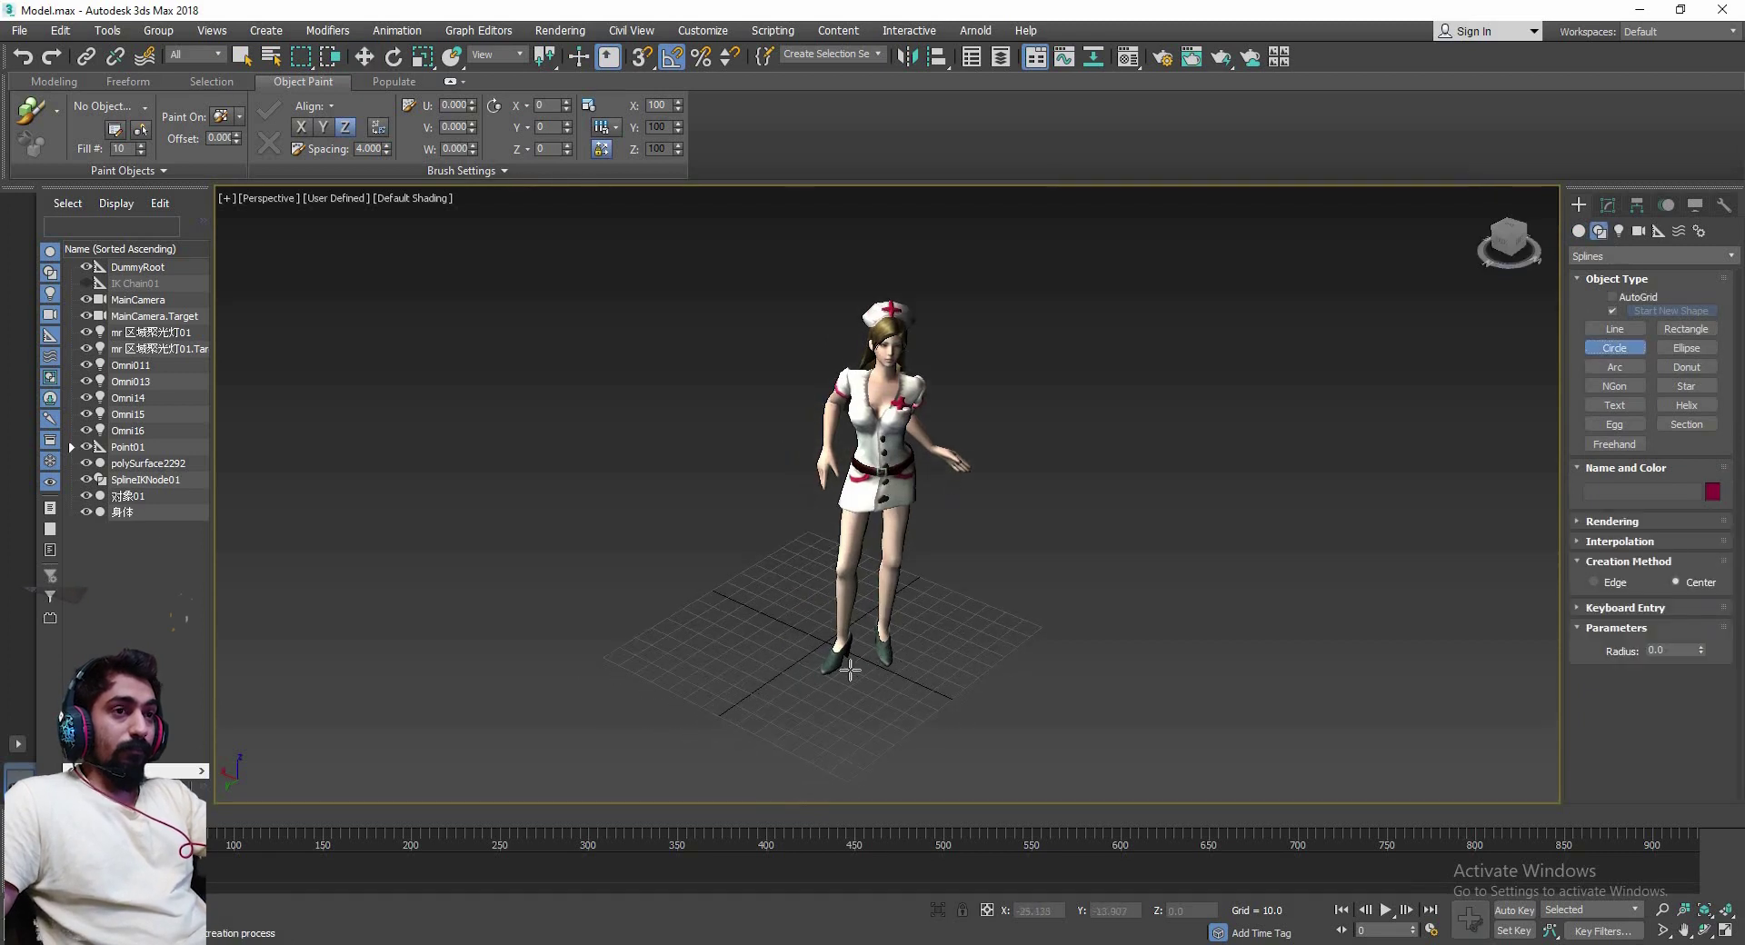
left_click_drag(878, 656, 1009, 668)
key("w")
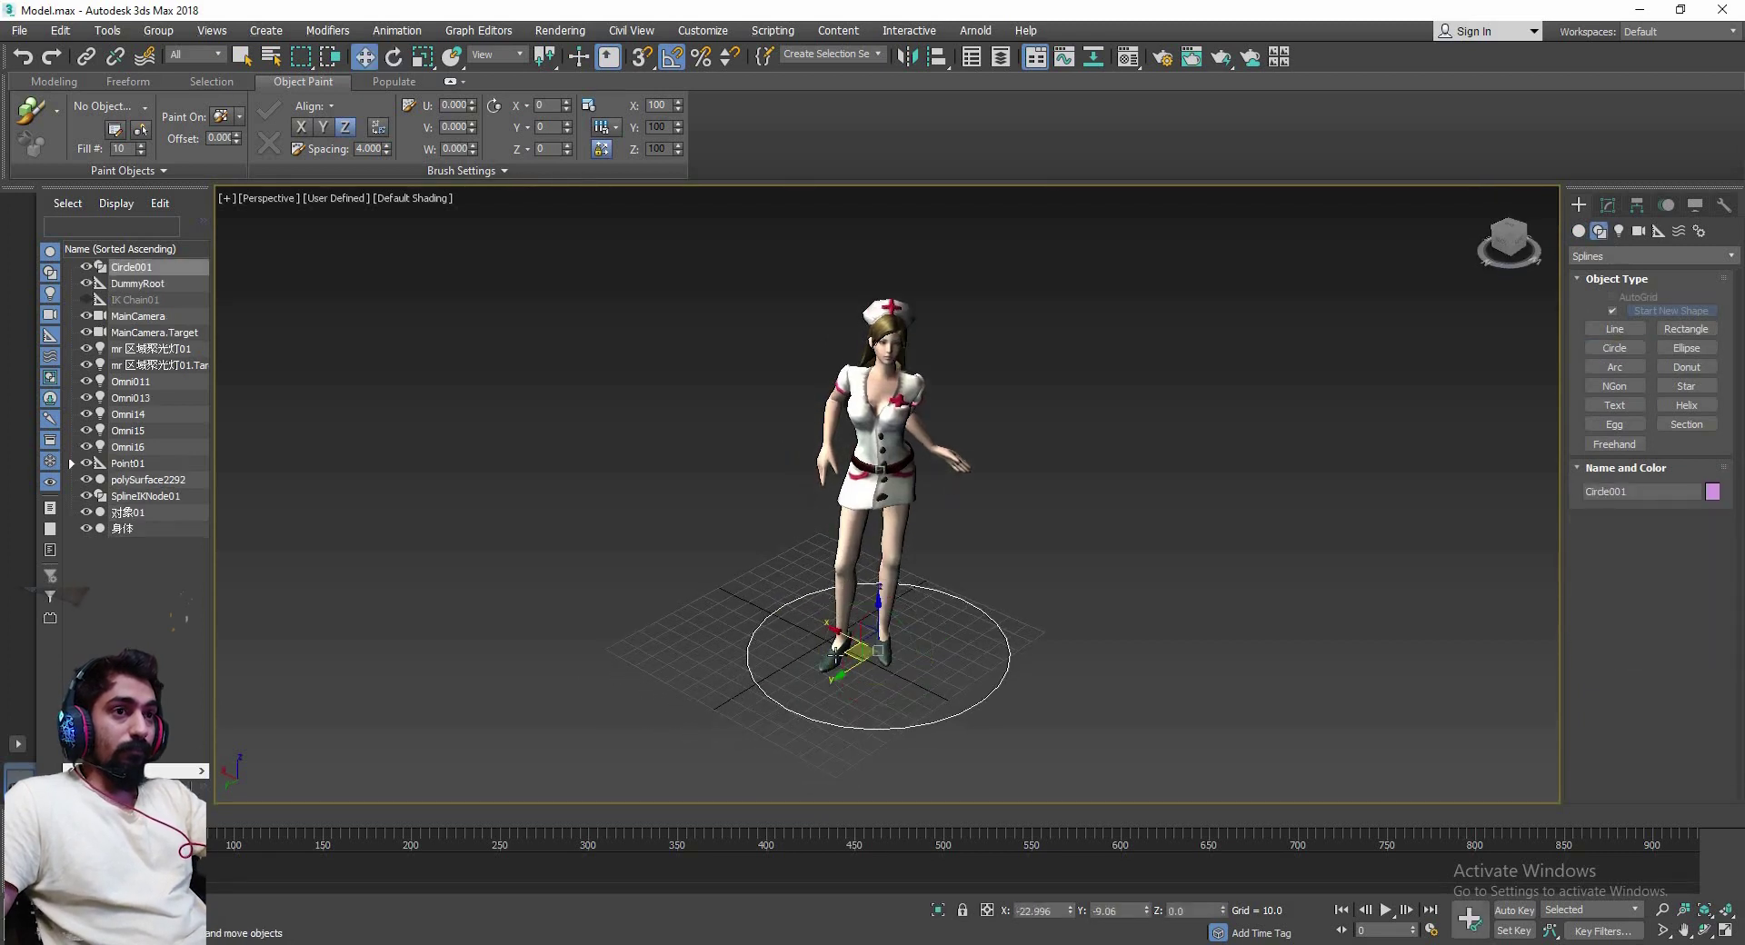
mouse_move(838, 631)
left_mouse_down()
mouse_move(825, 658)
mouse_move(799, 642)
left_mouse_up()
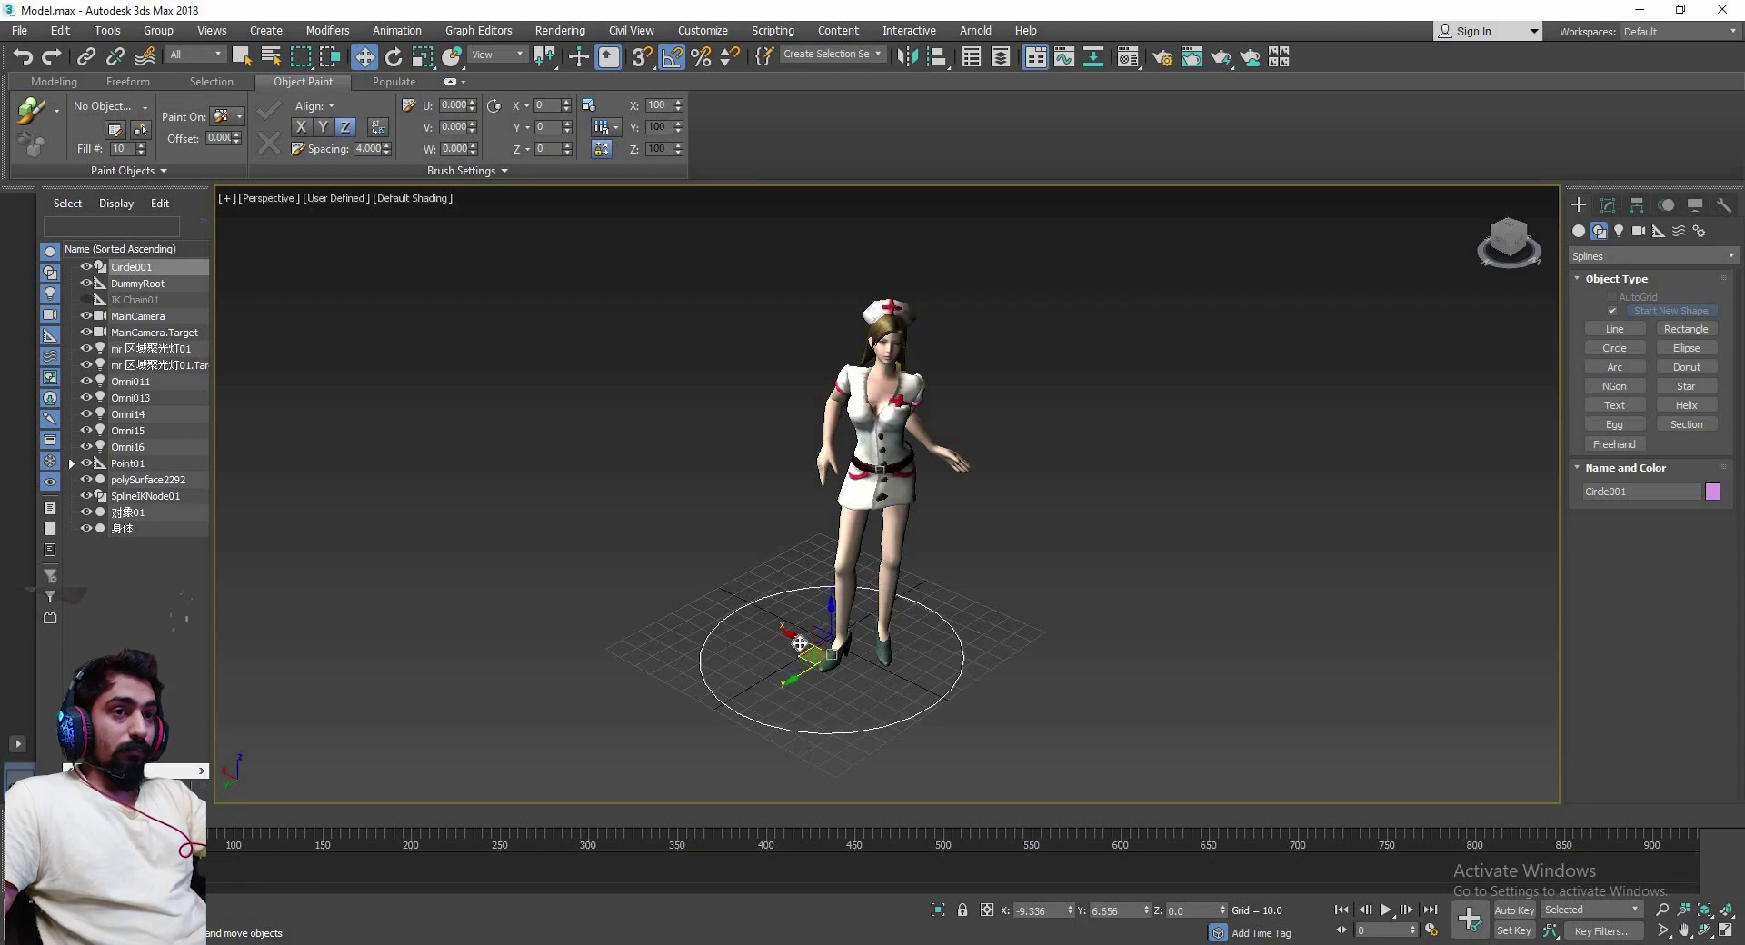
Select the nurse's body, dress and hat meshes and link them to Circle001
scroll(812, 568, "up", 4)
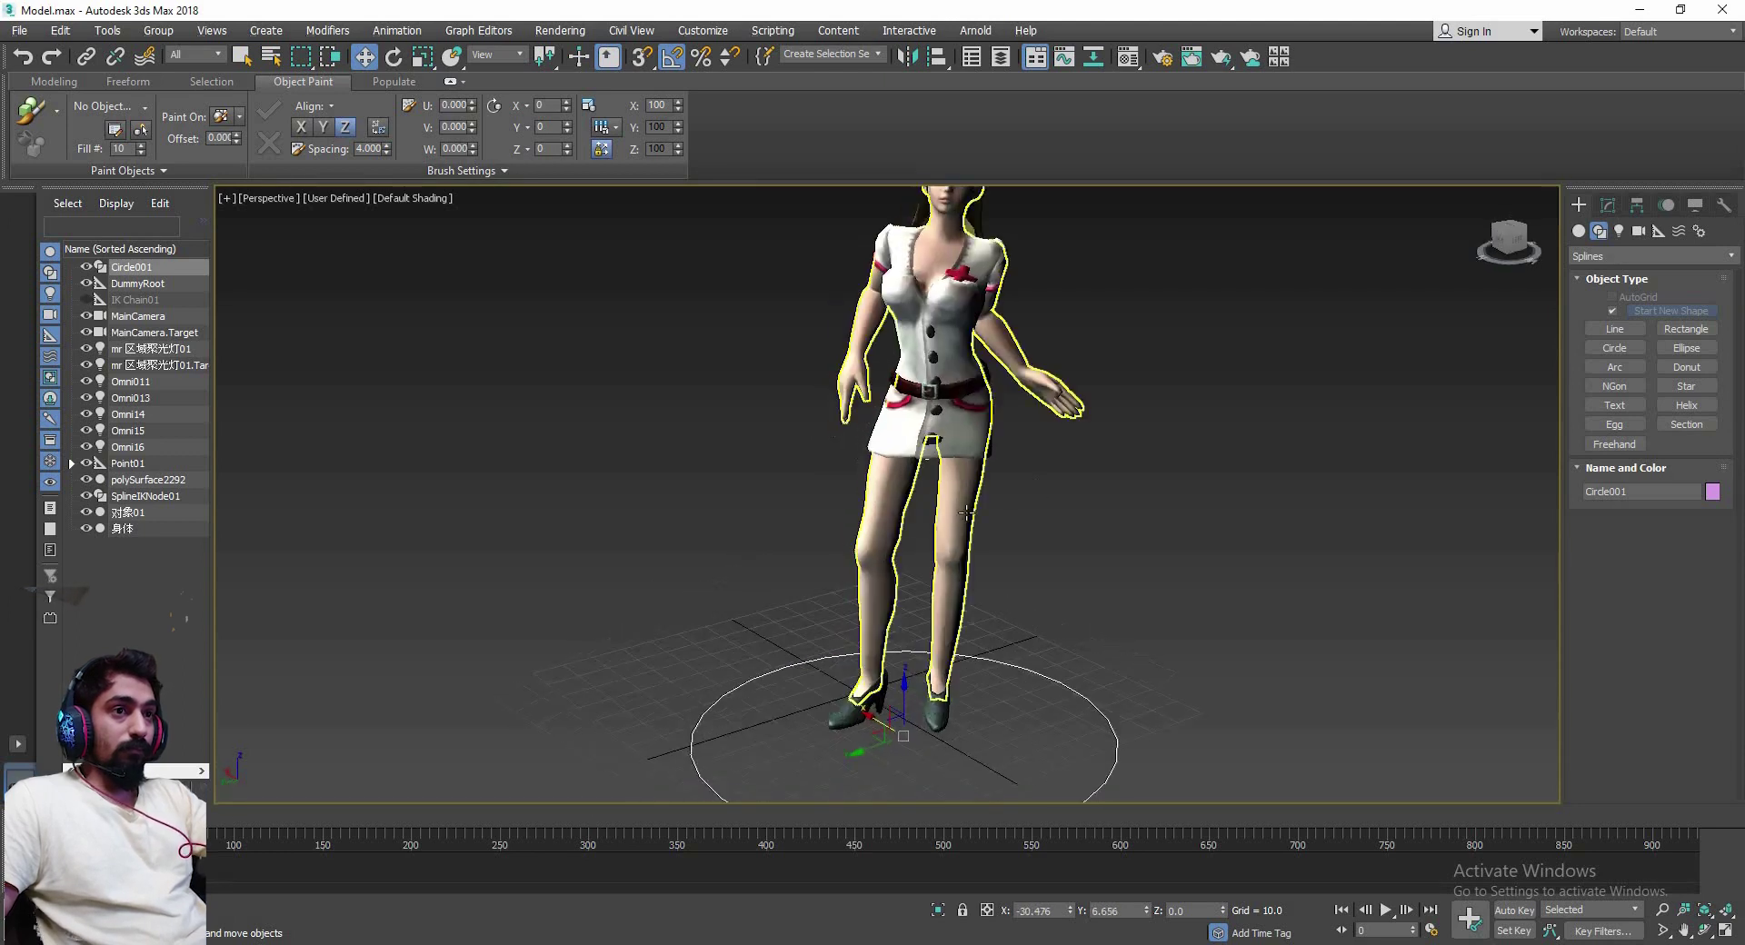
left_click(1029, 375)
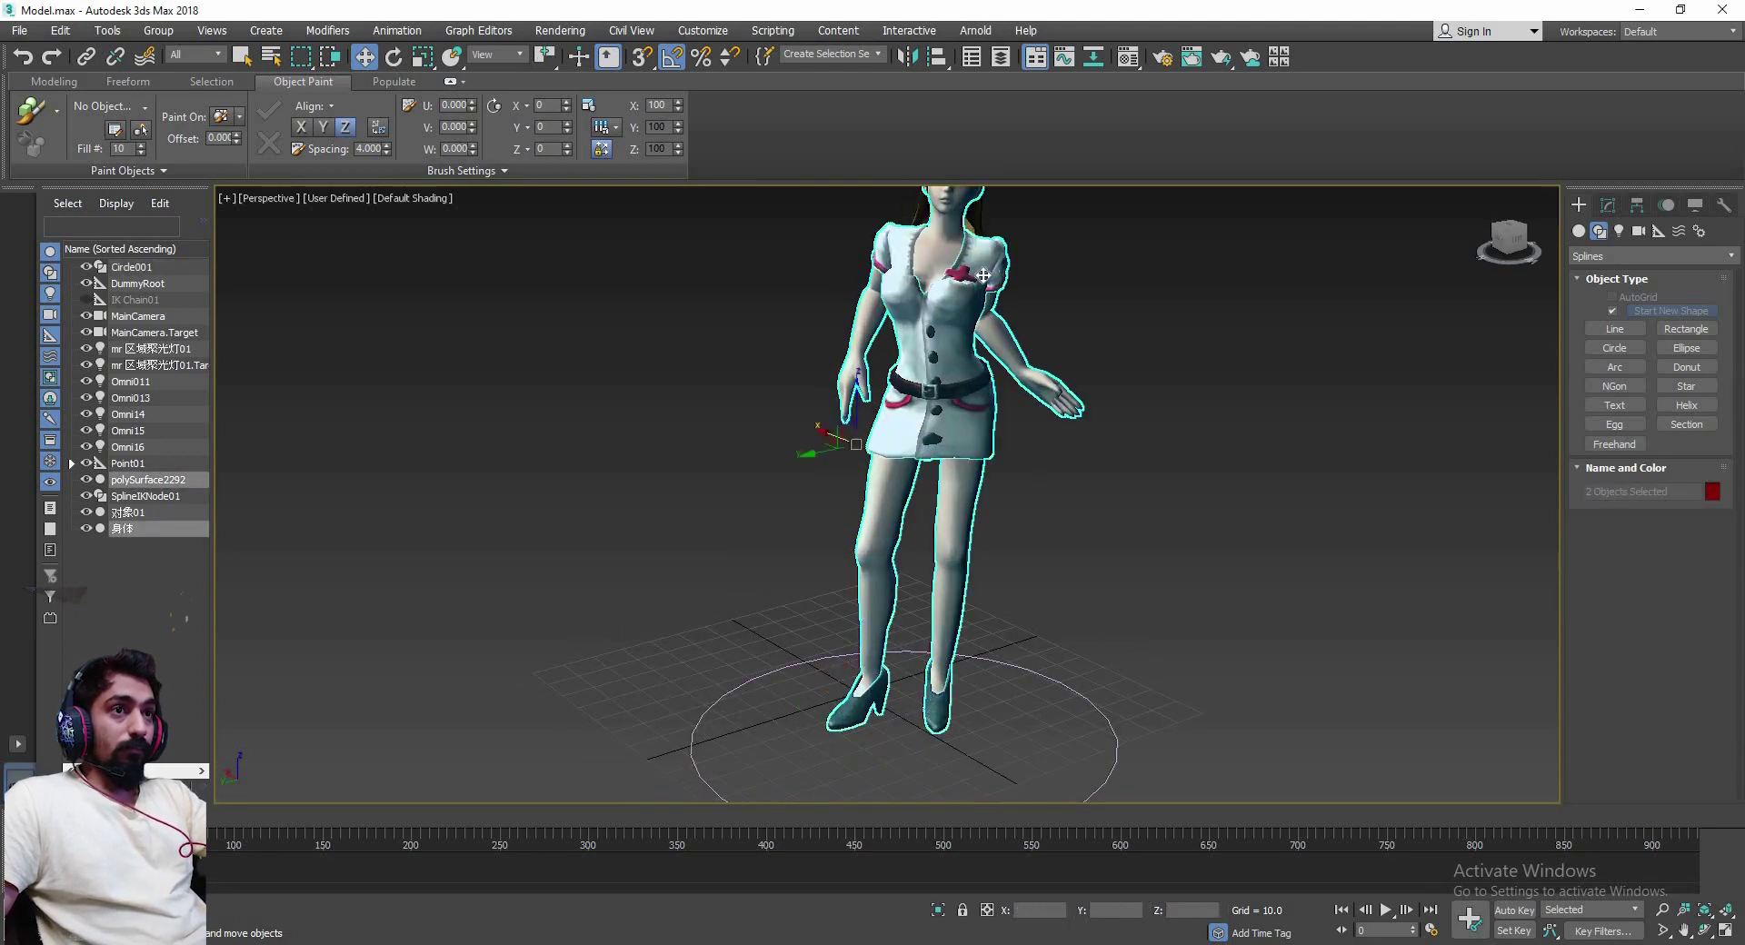
middle_click_drag(941, 449, 863, 639)
left_click(875, 350, "ctrl")
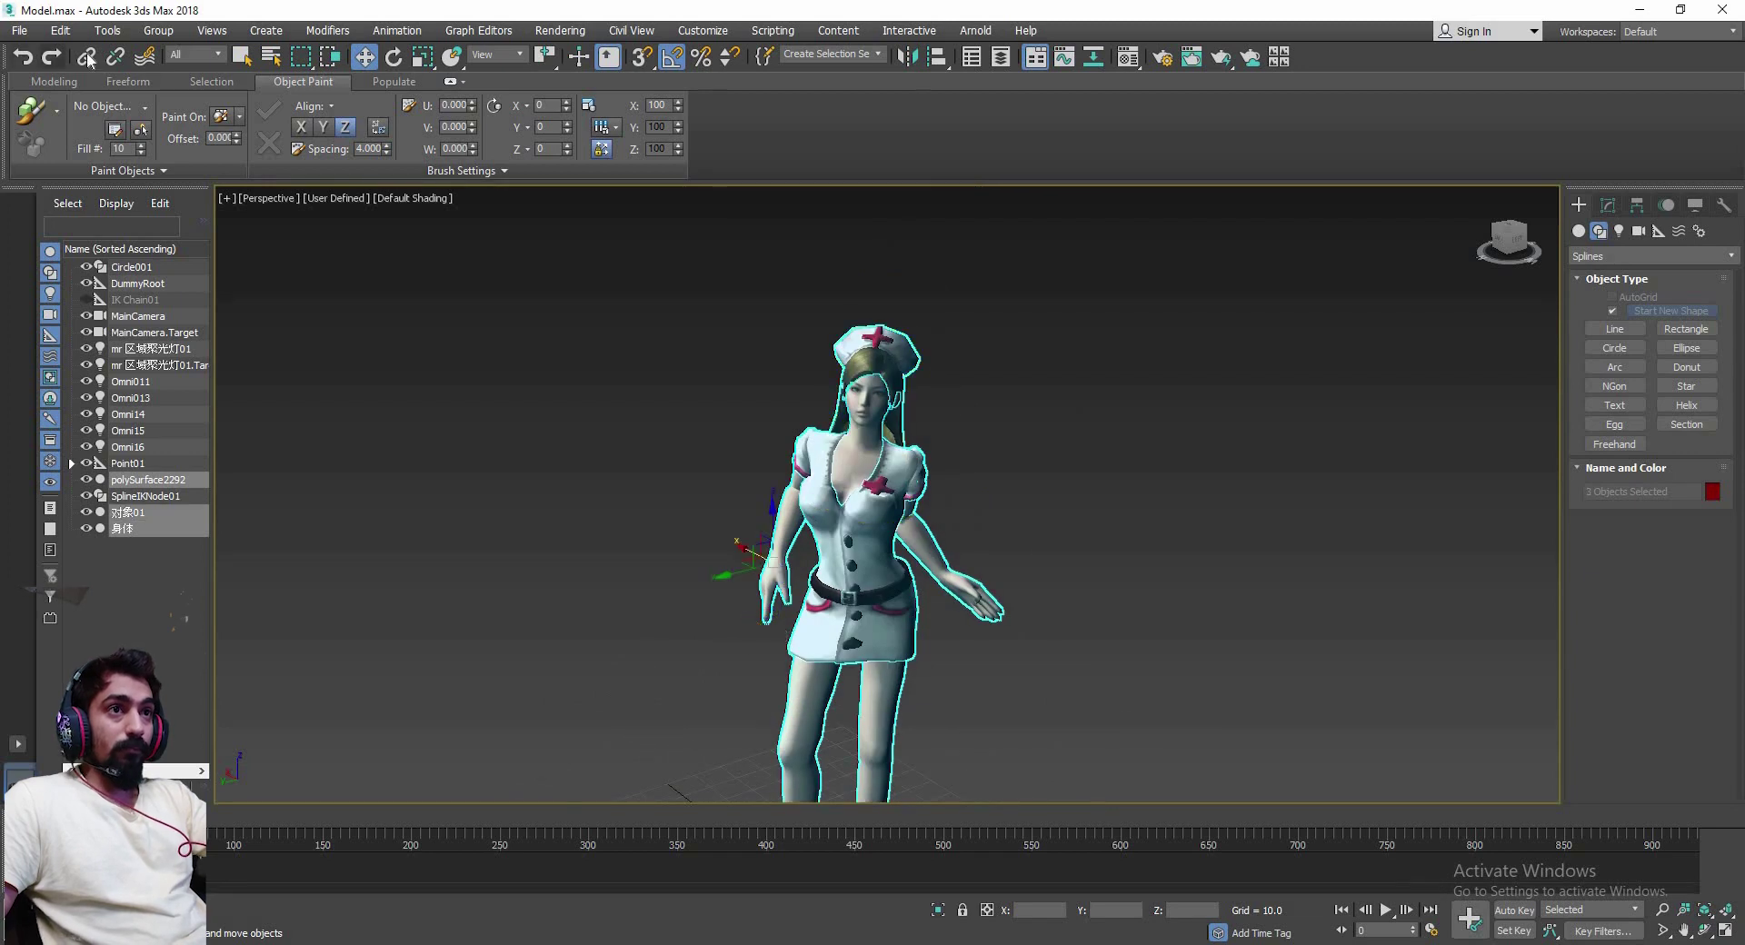
middle_click_drag(680, 380, 887, 247)
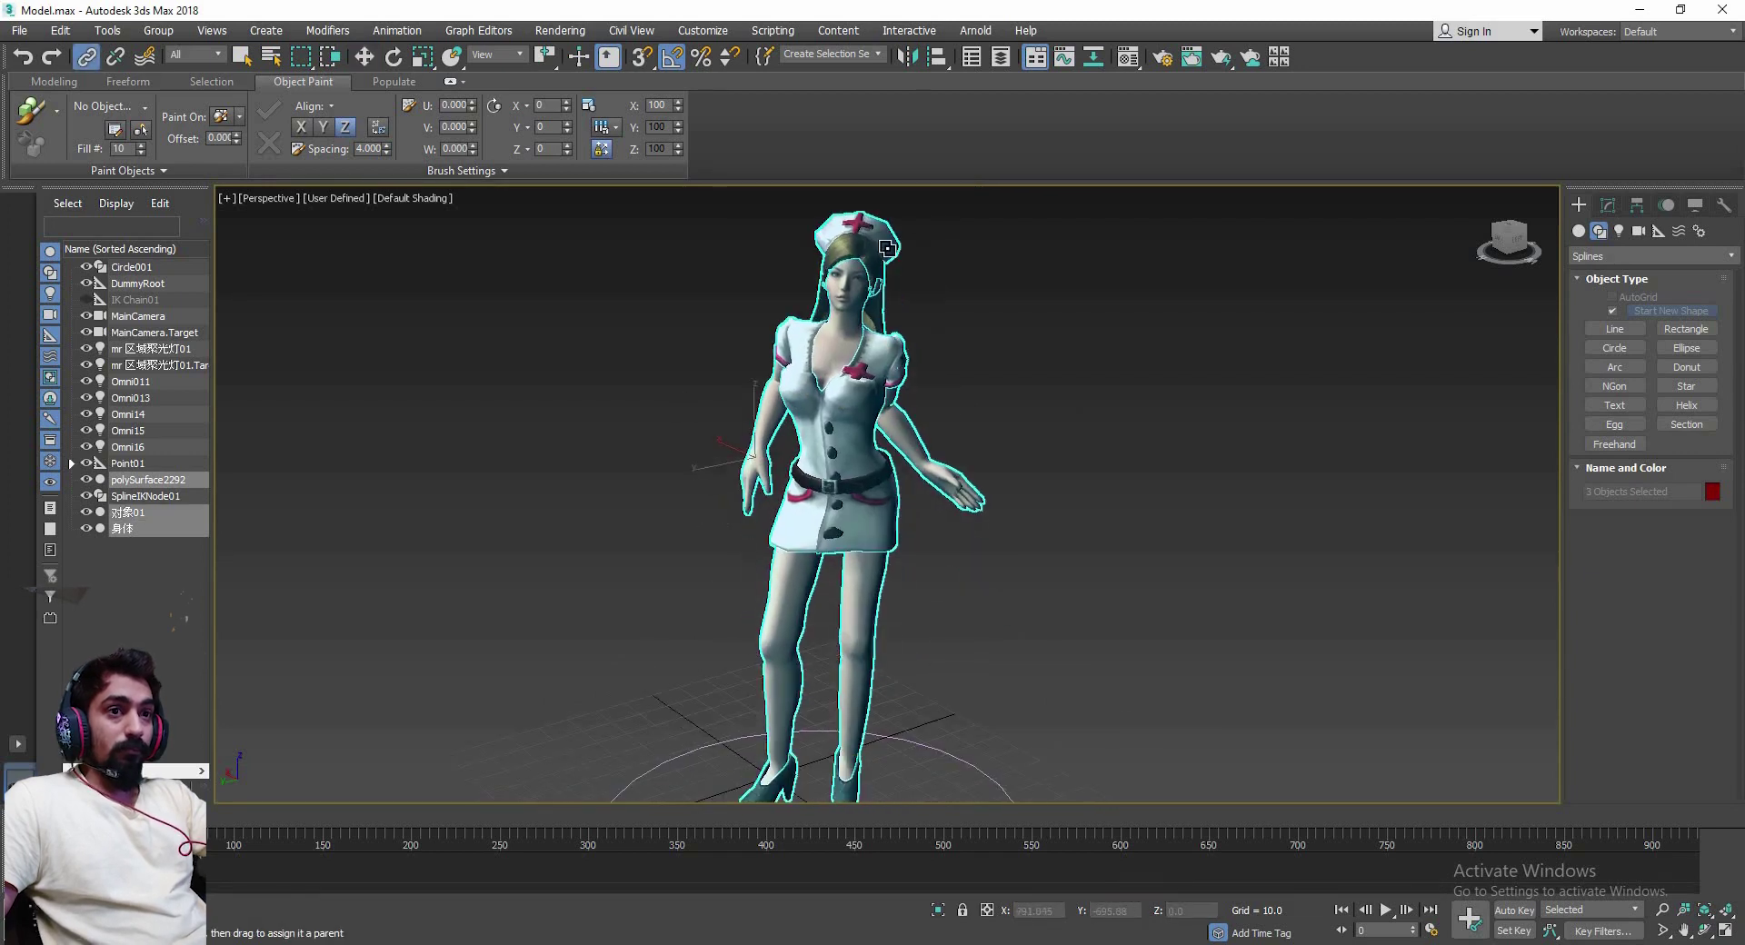
left_click_drag(630, 794, 505, 652)
key("w")
left_click(636, 789)
scroll(545, 690, "down", 5)
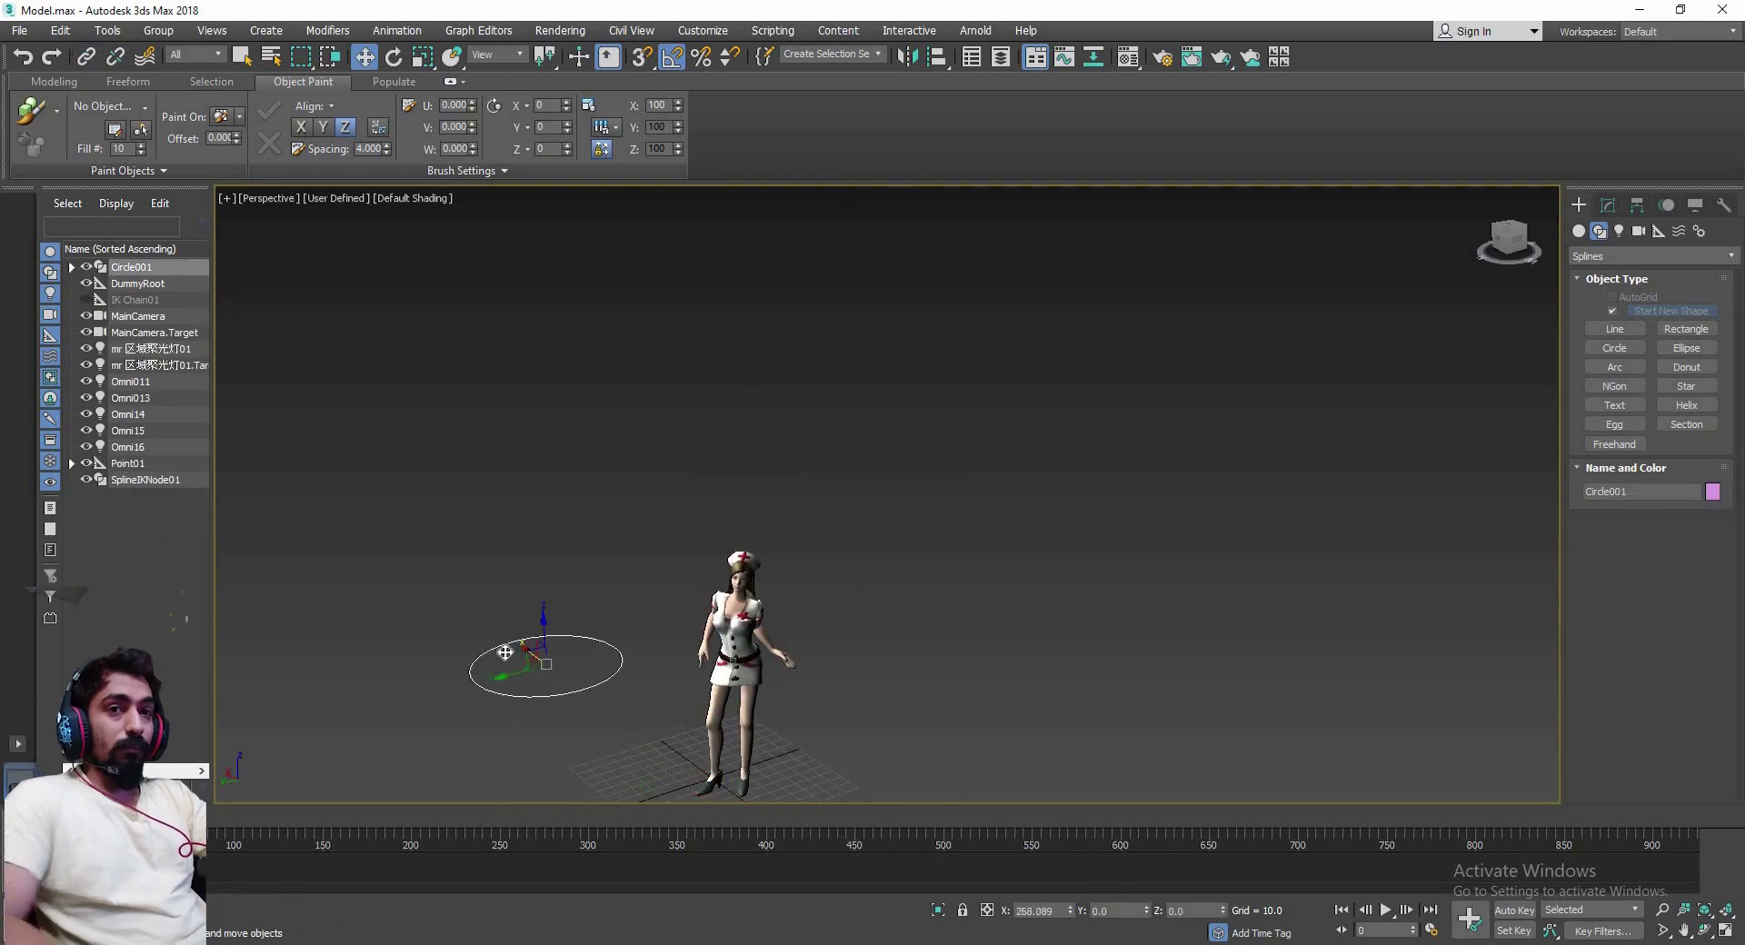
Undo, move the circle back under the nurse's feet, scrub to frame 834, and select the whole nurse
key("ctrl+z")
middle_click_drag(703, 718, 670, 629)
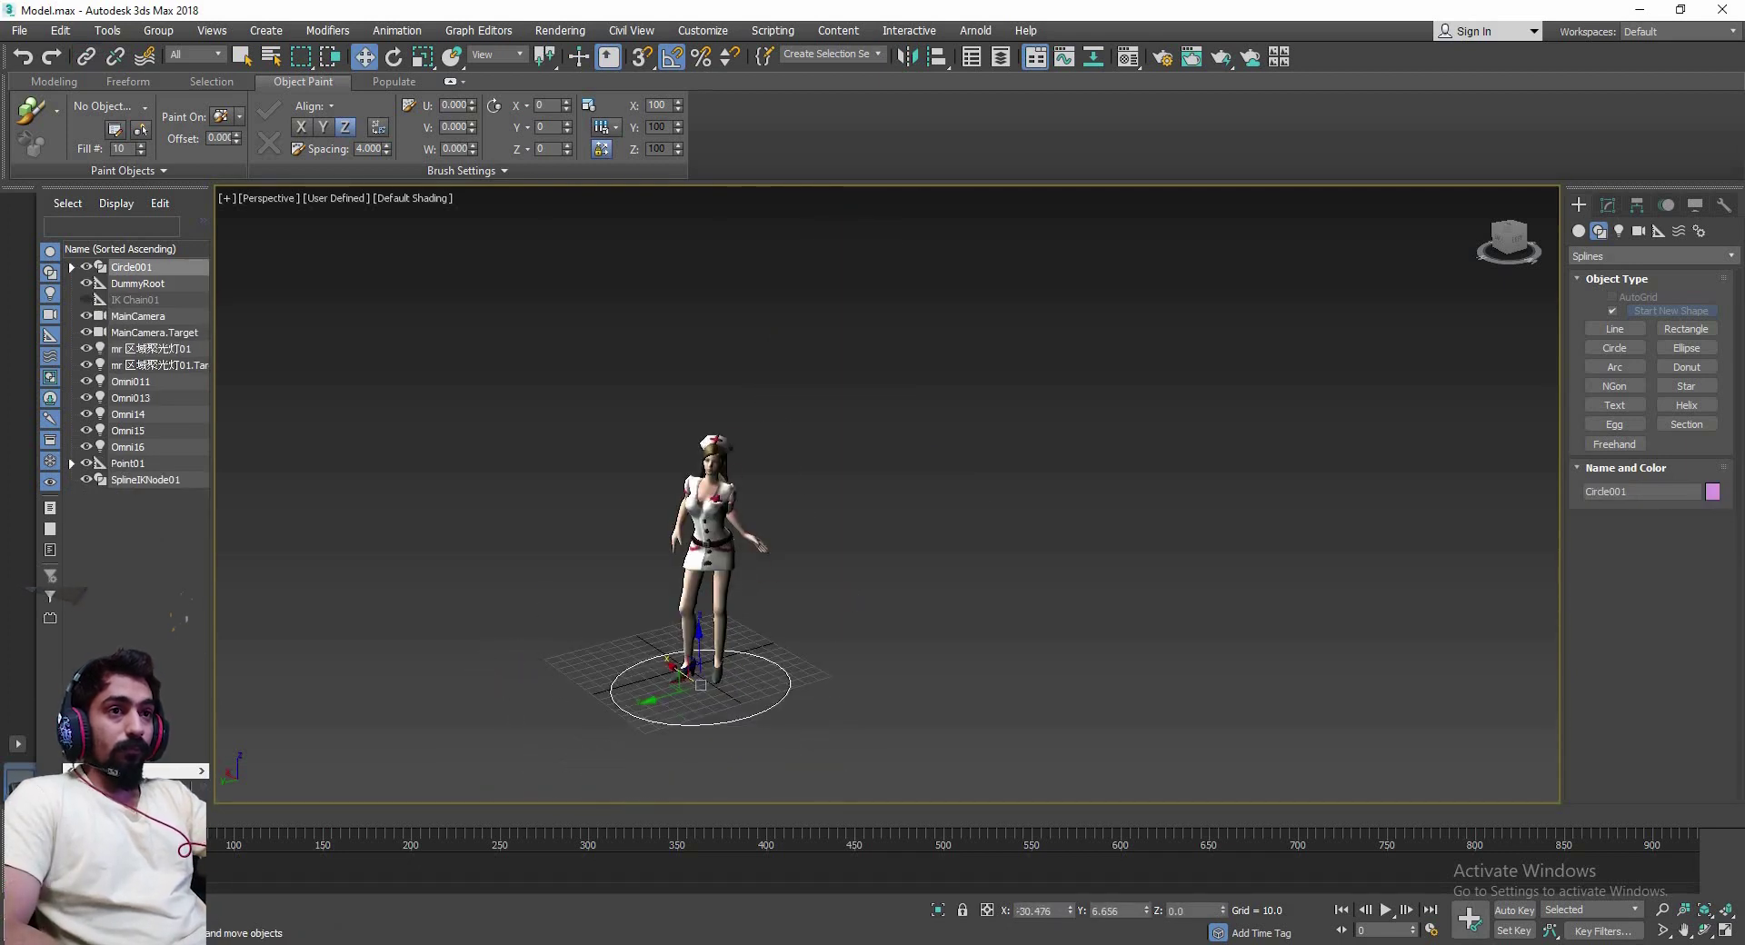
mouse_move(513, 847)
left_mouse_down()
mouse_move(1536, 845)
mouse_move(218, 818)
left_mouse_up()
scroll(747, 614, "up", 3)
left_click(593, 689)
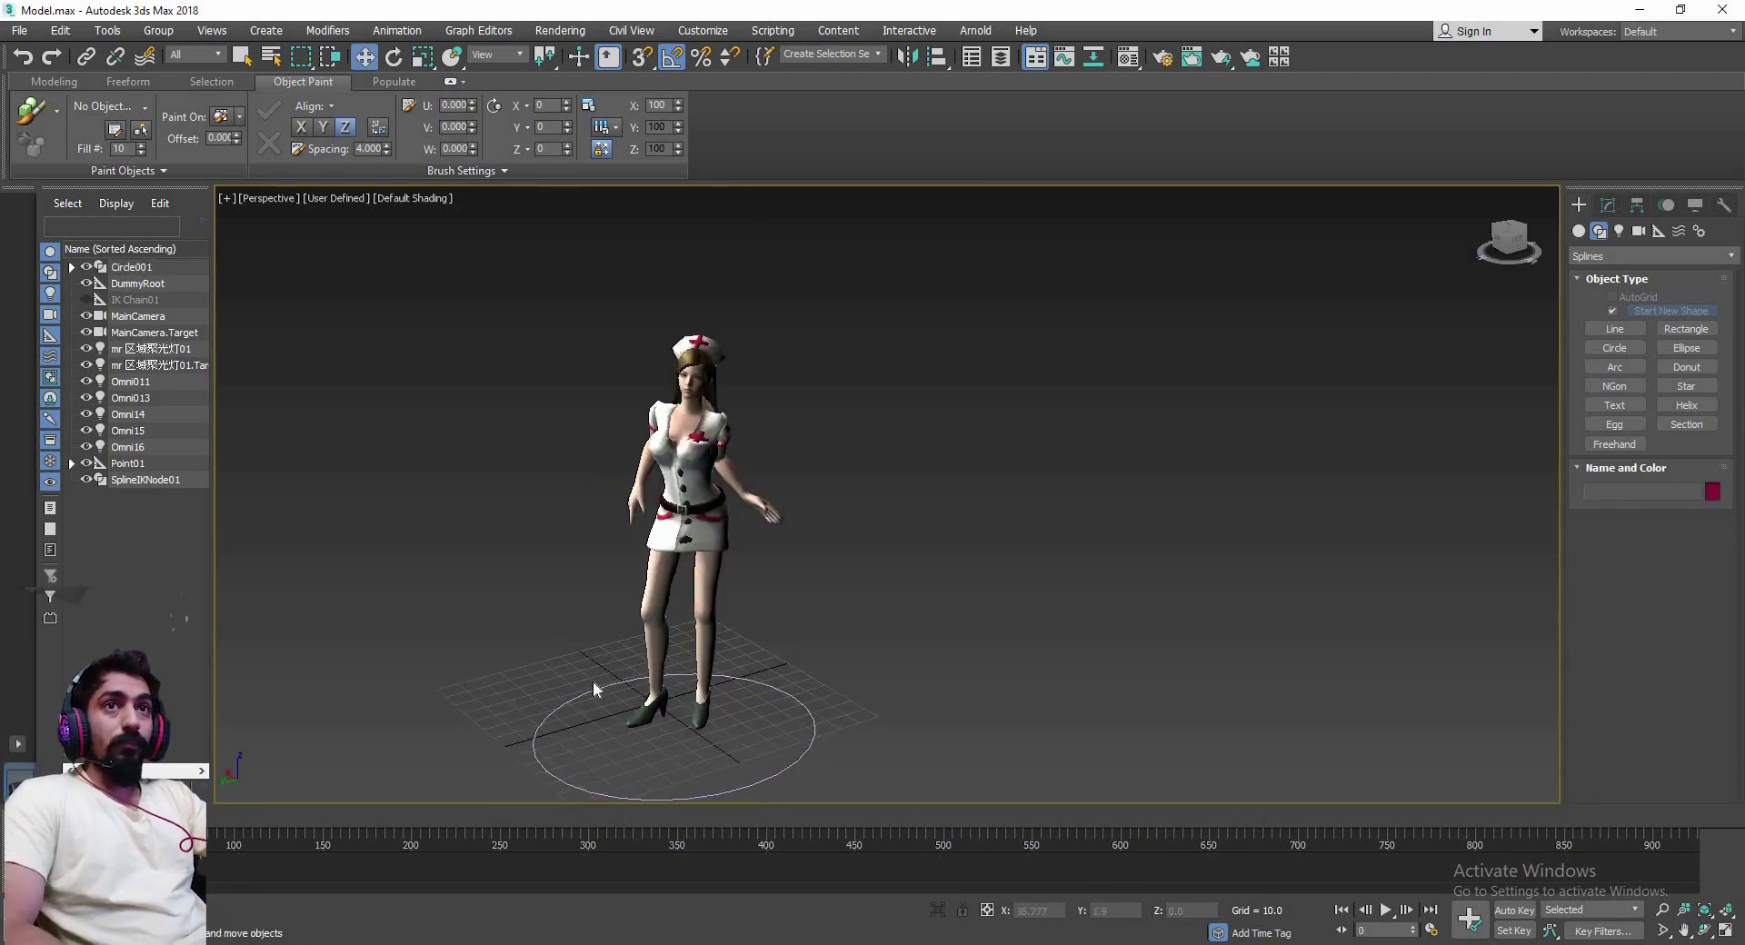
left_click(589, 690)
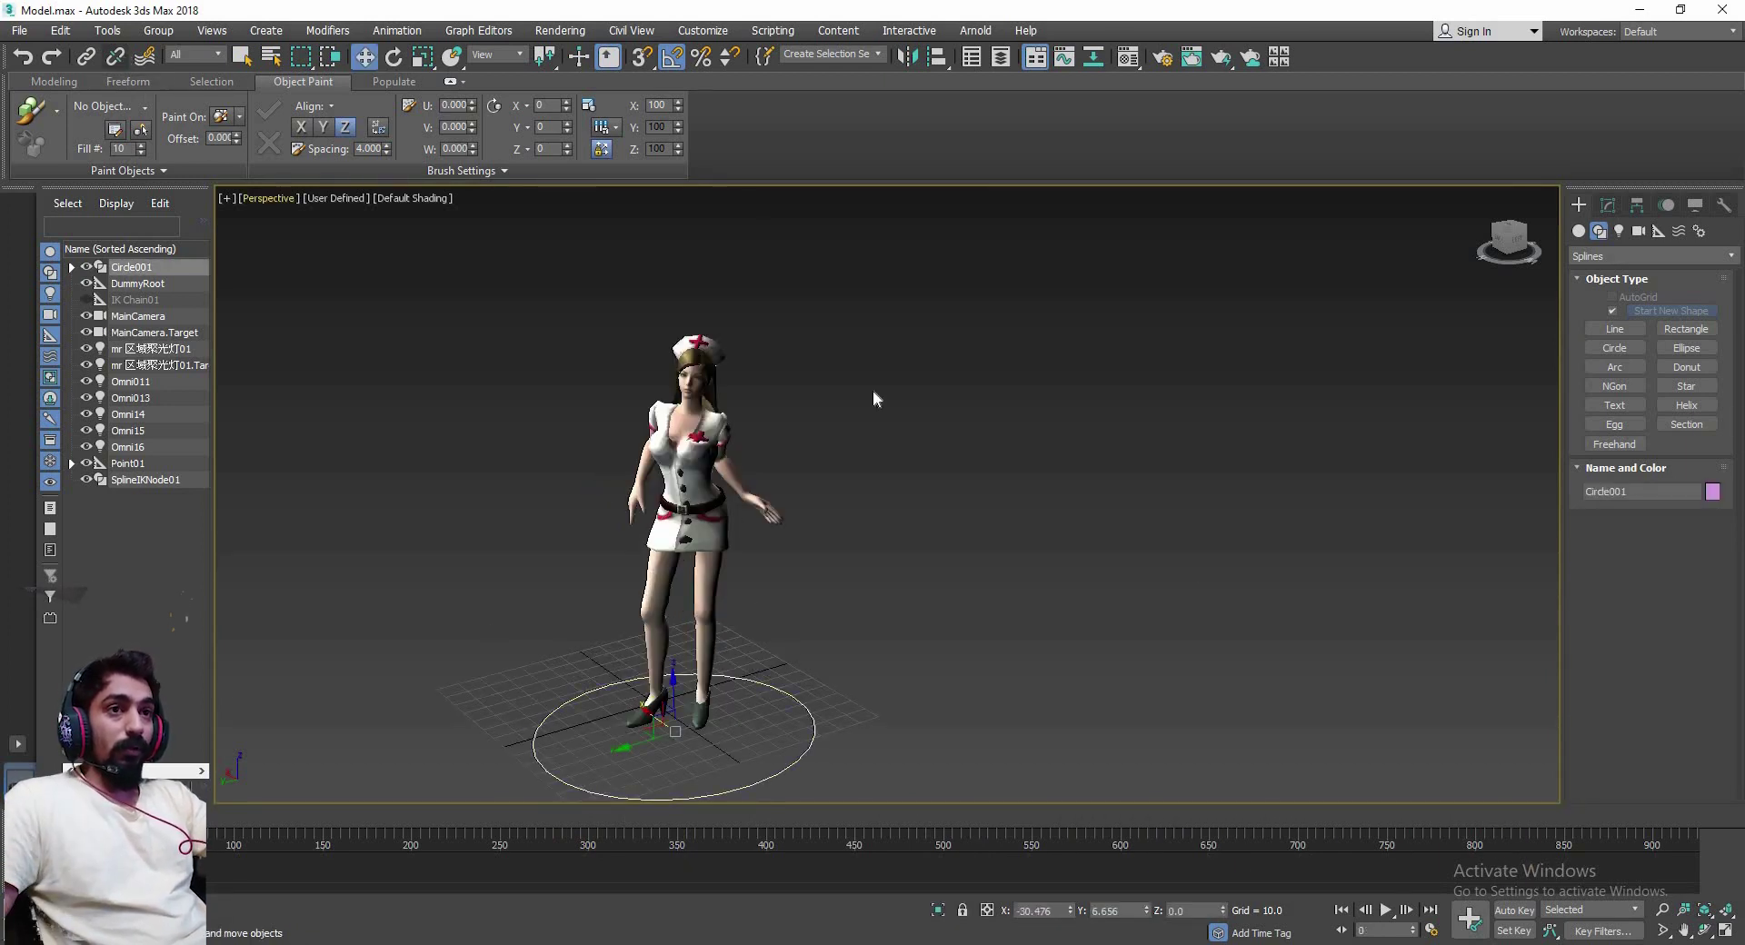
left_click(495, 670)
left_click_drag(505, 644, 726, 658)
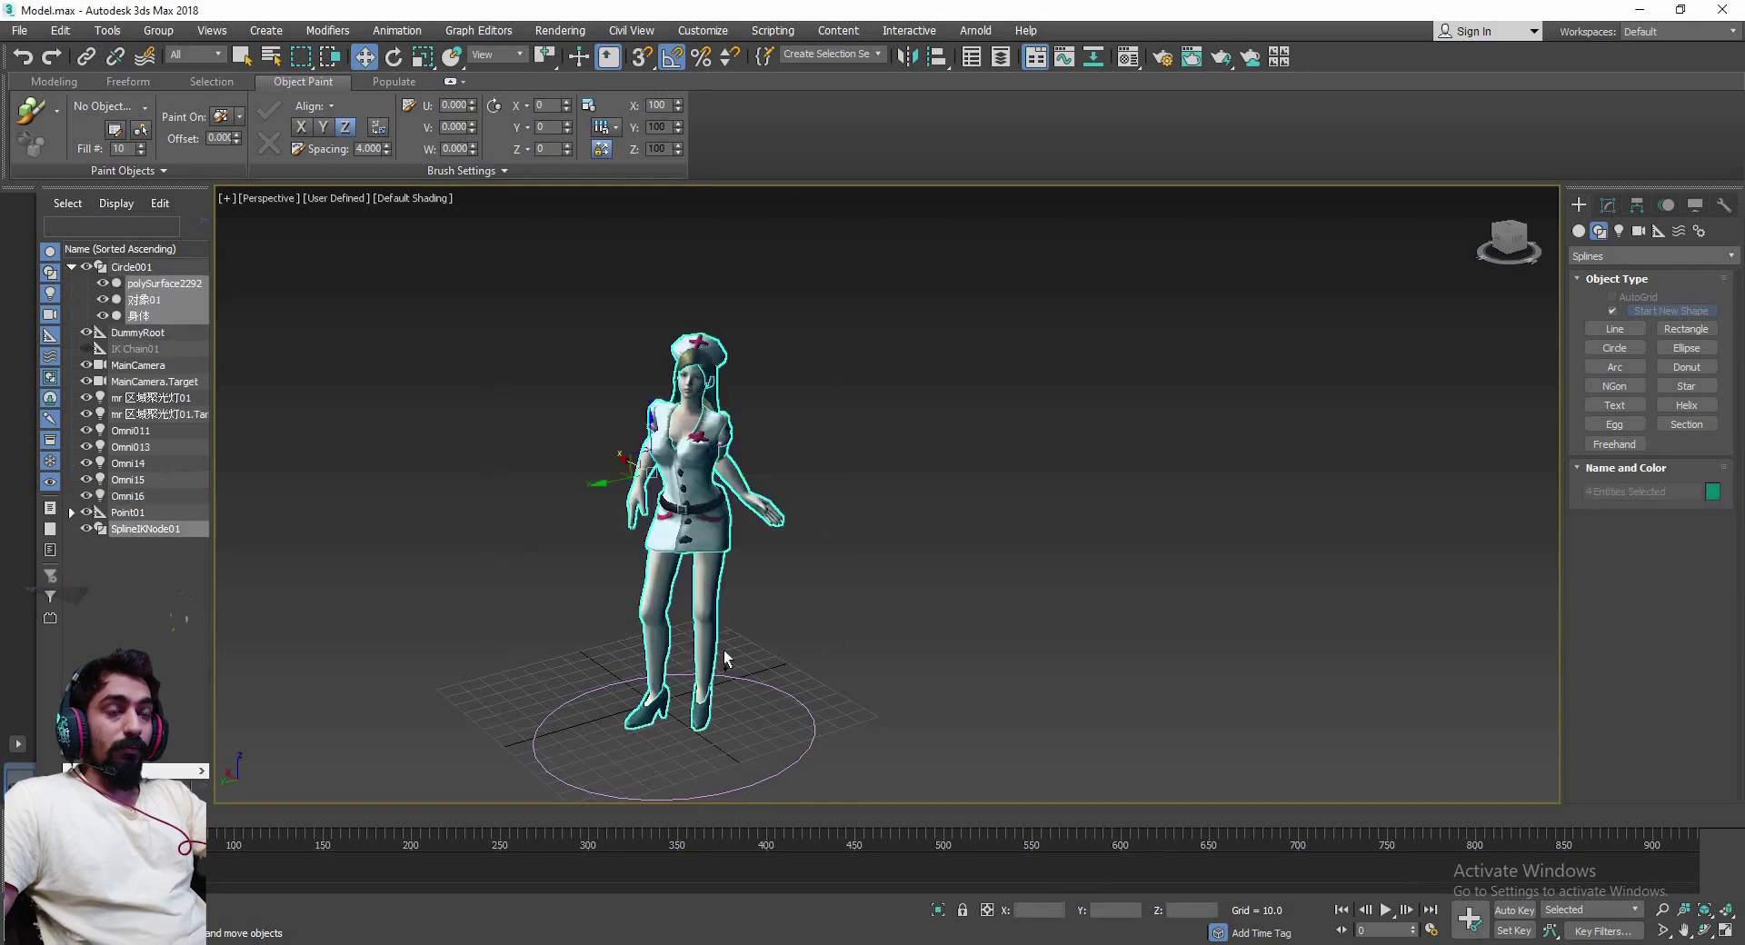
middle_click_drag(733, 633, 786, 625, "alt")
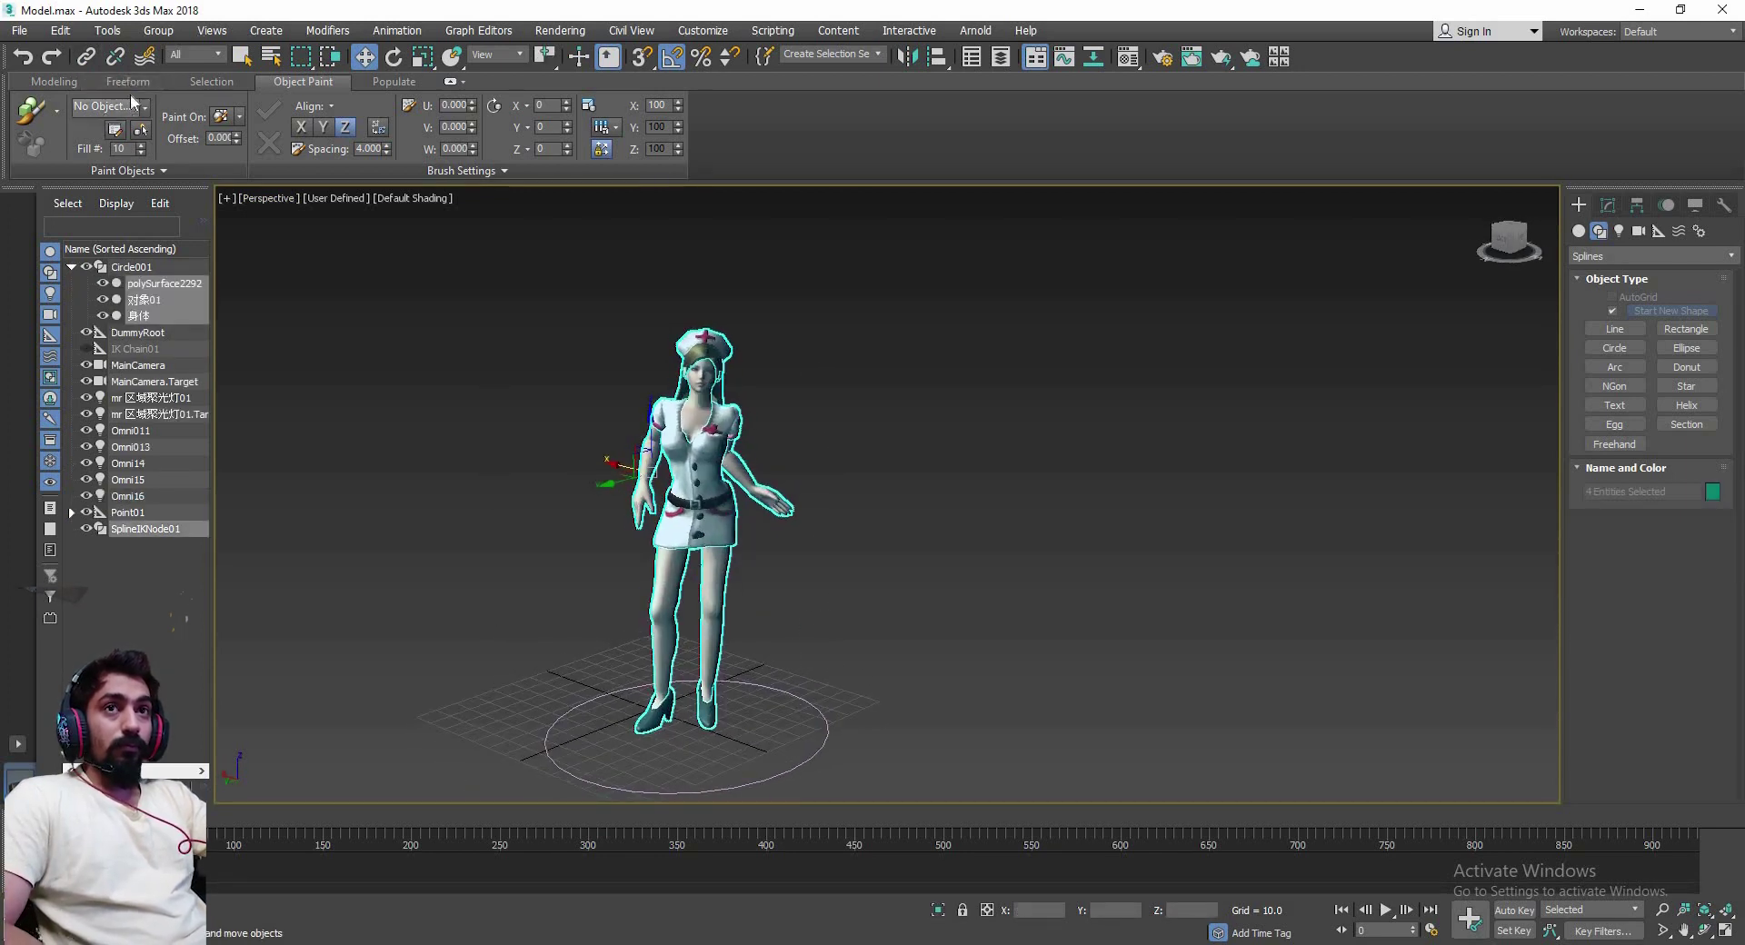
Link the selected nurse parts to the circle with Select and Link
left_click(94, 60)
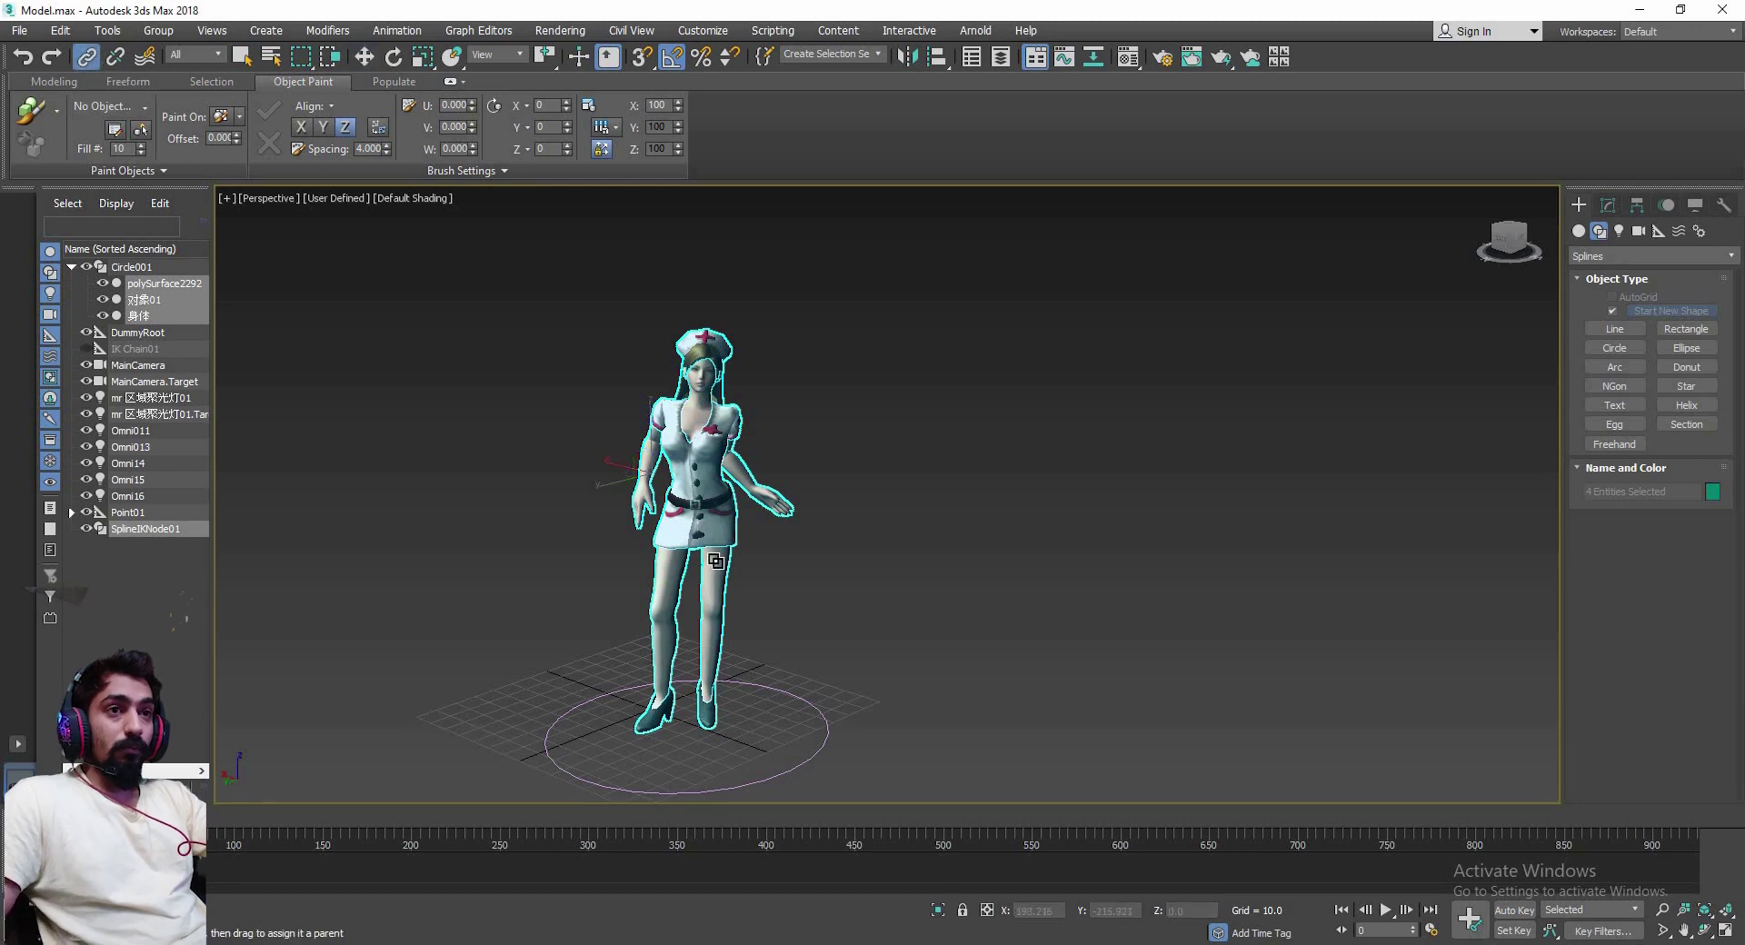
middle_click_drag(714, 551, 591, 652, "alt")
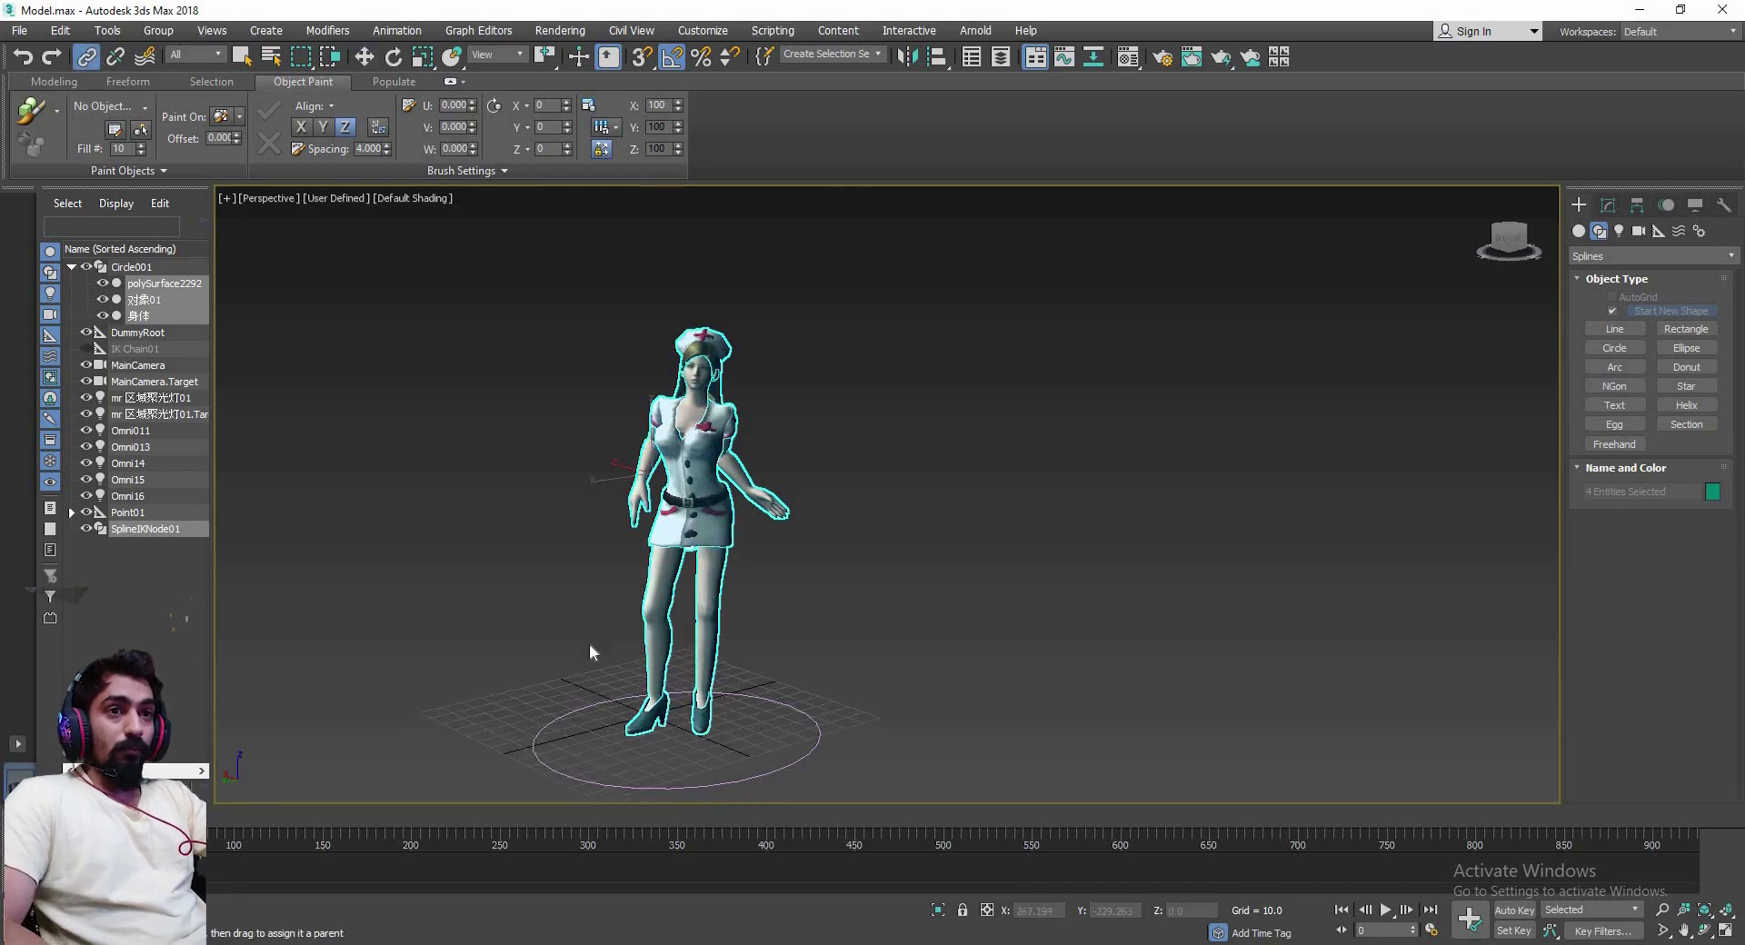
left_click_drag(564, 724, 607, 698)
Delete Circle001 and then SplineIKNode01 from the scene
left_click(565, 723)
key("w")
key("Delete")
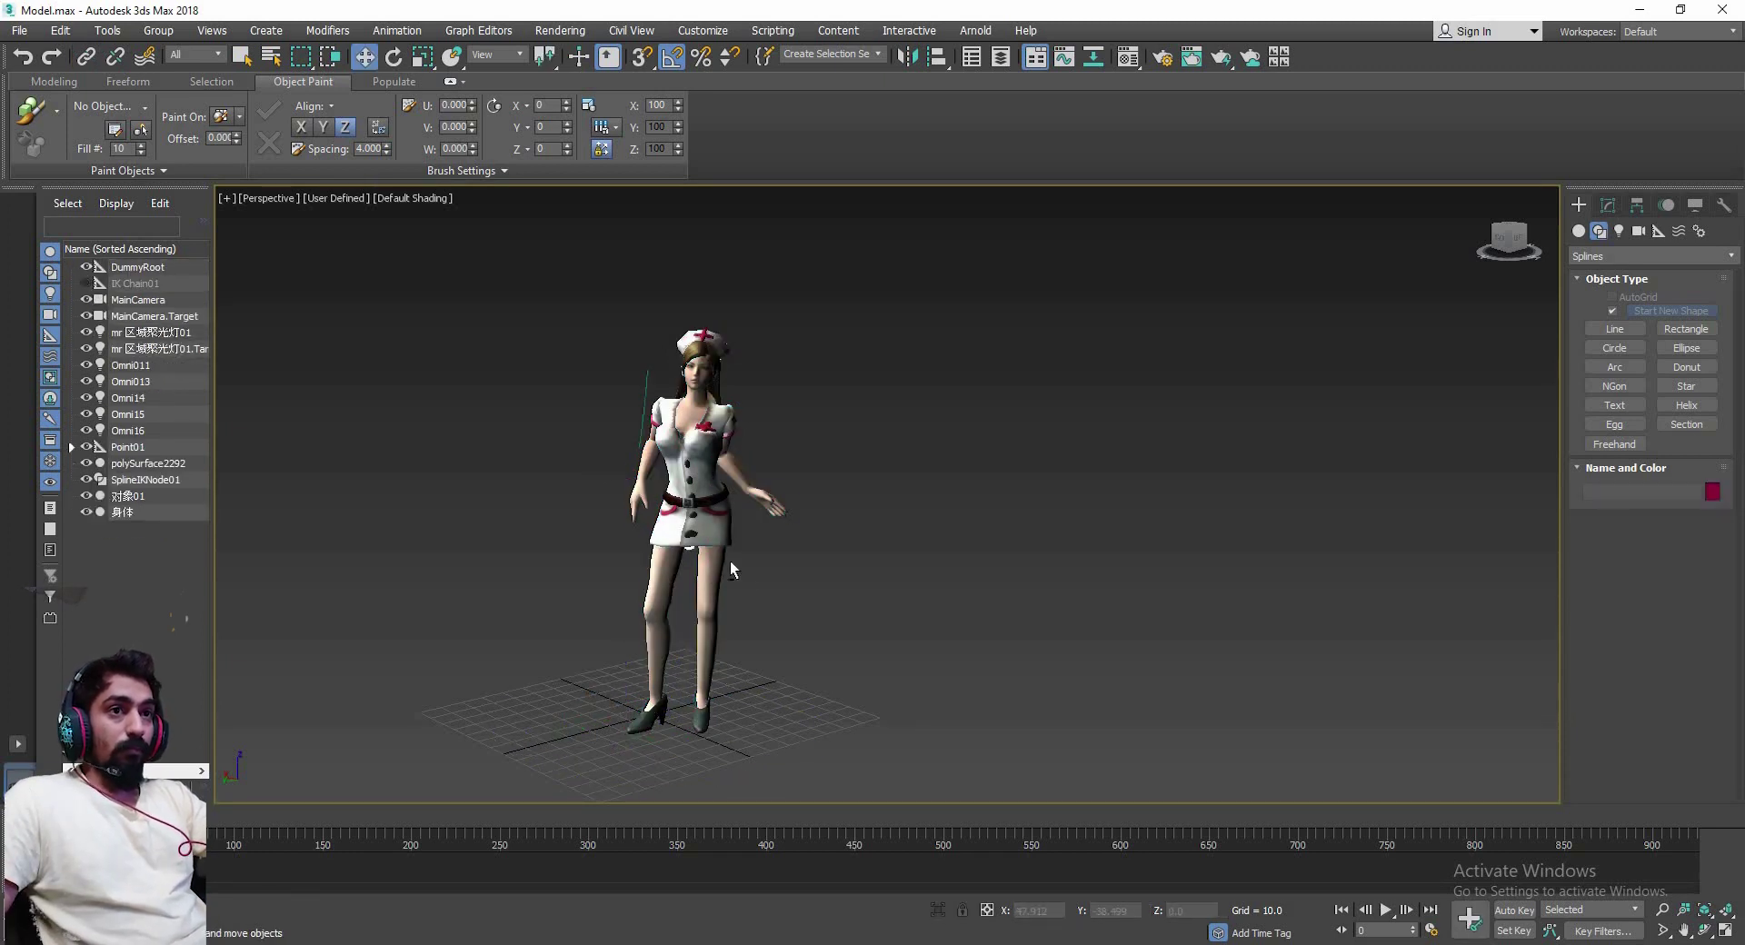
scroll(665, 464, "up", 2)
left_click(668, 464)
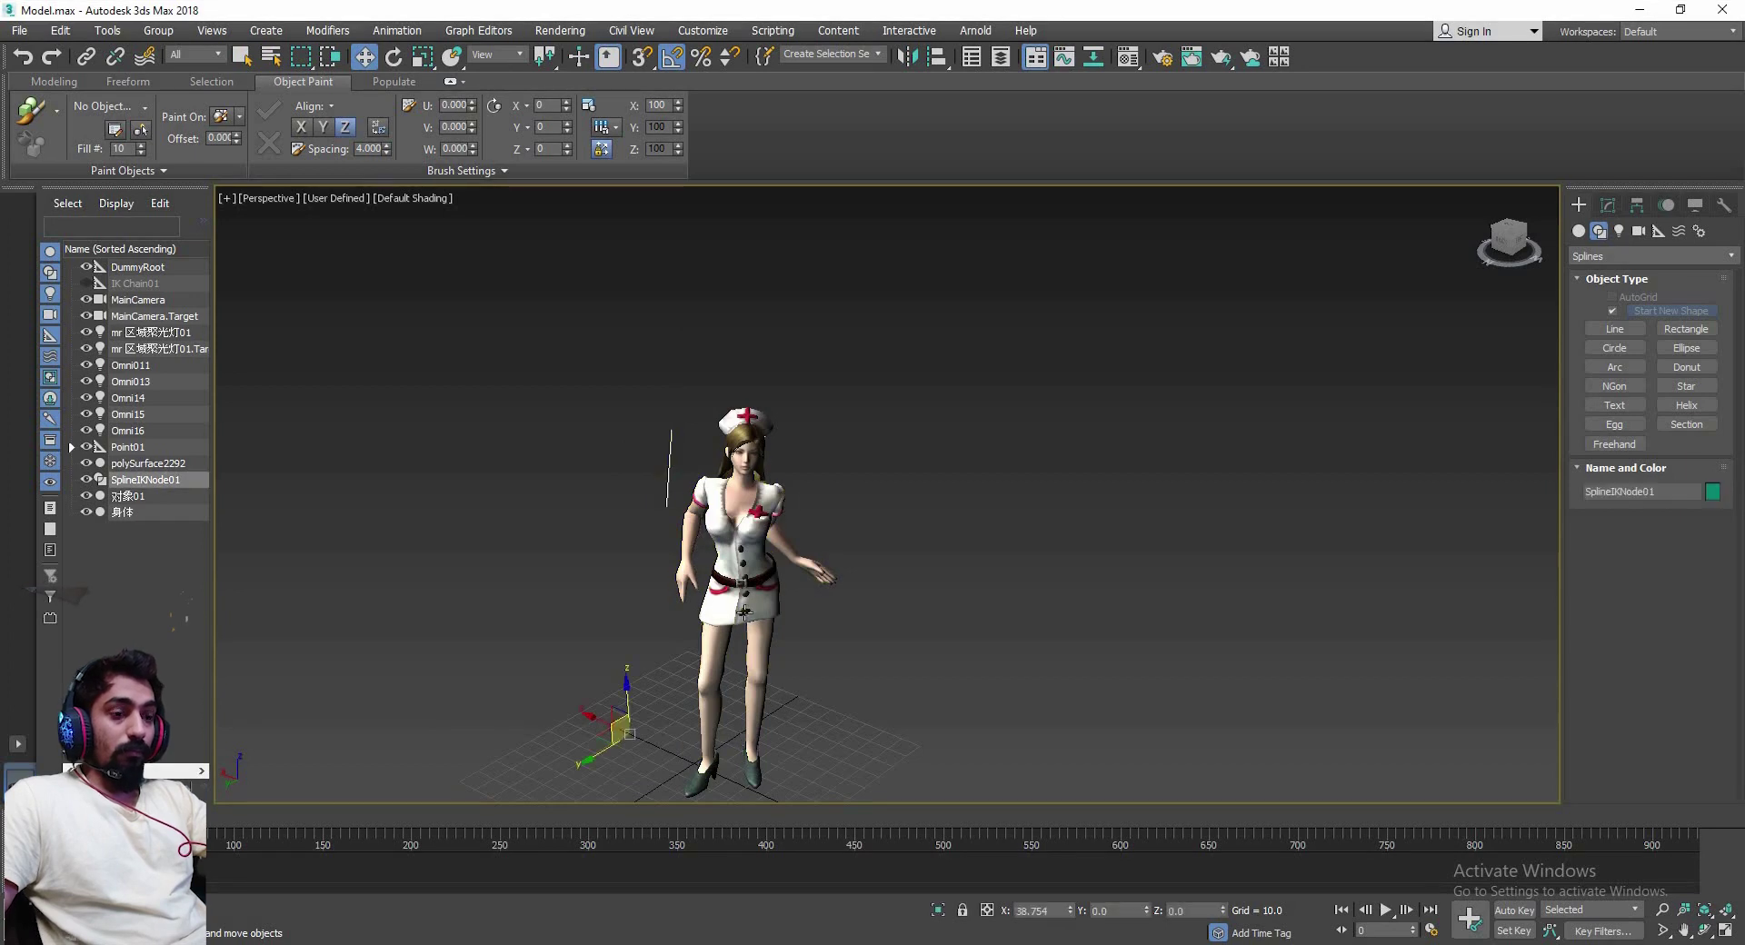
mouse_move(668, 463)
middle_mouse_down("alt")
mouse_move(795, 586)
mouse_move(909, 582)
middle_mouse_up("alt")
key("Delete")
Scrub the timeline to around frame 447, then return to frame 0
left_click_drag(241, 854, 1311, 860)
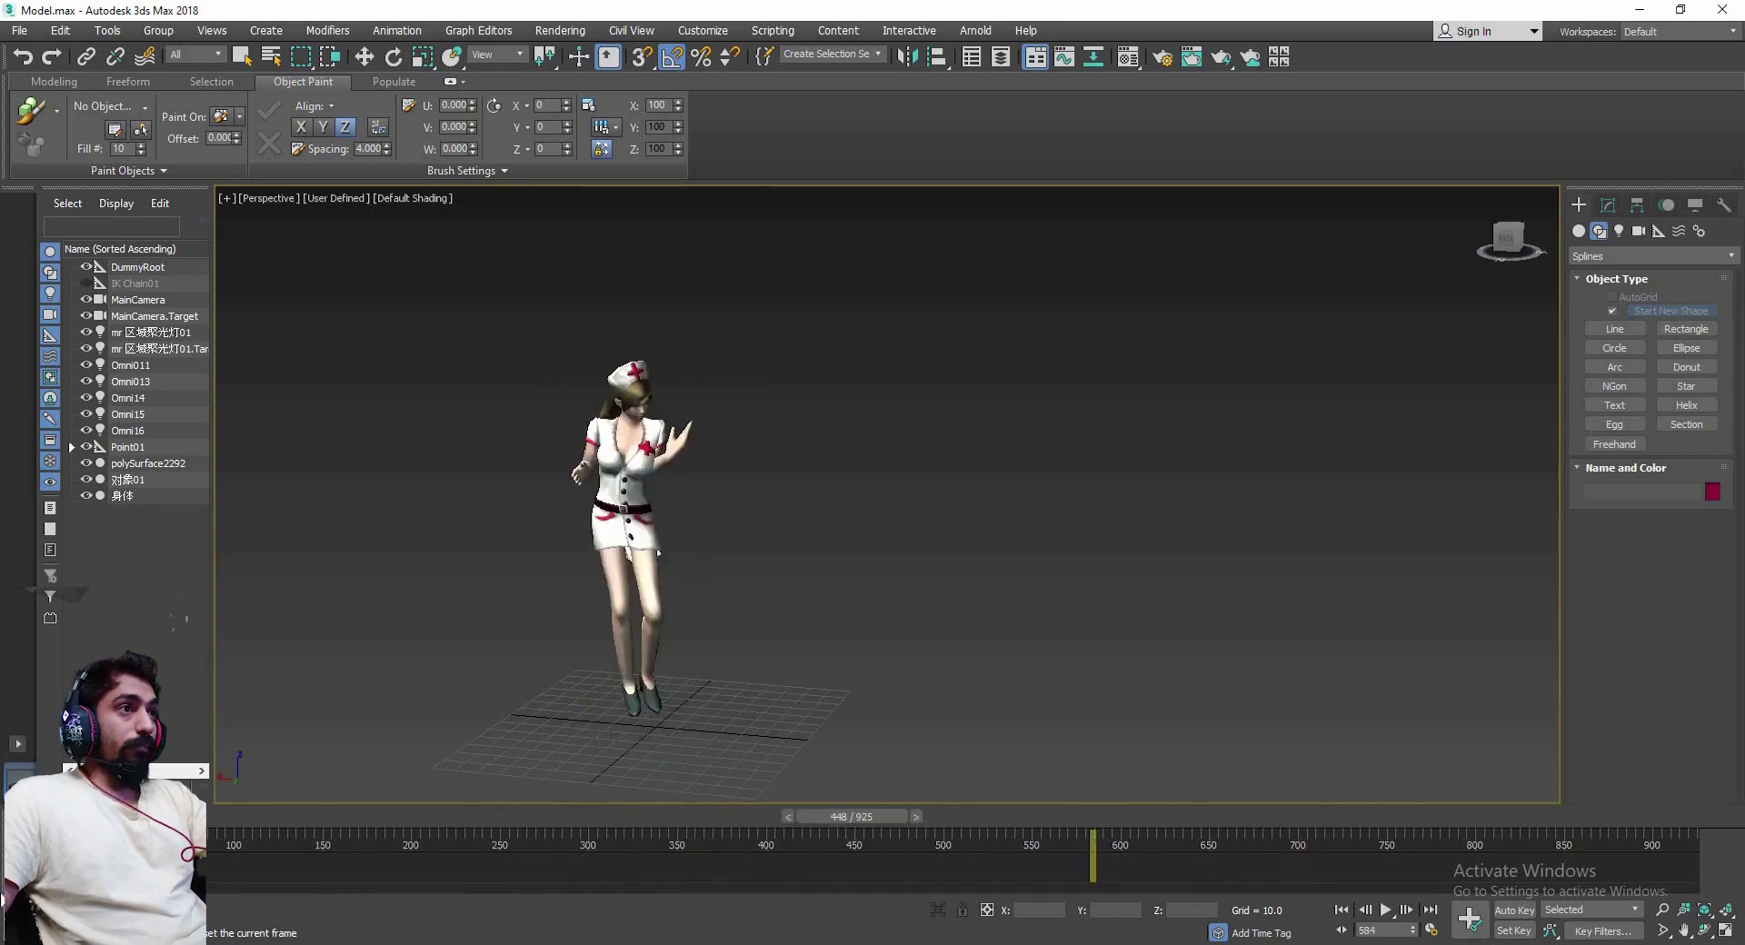
key("Home")
key("w")
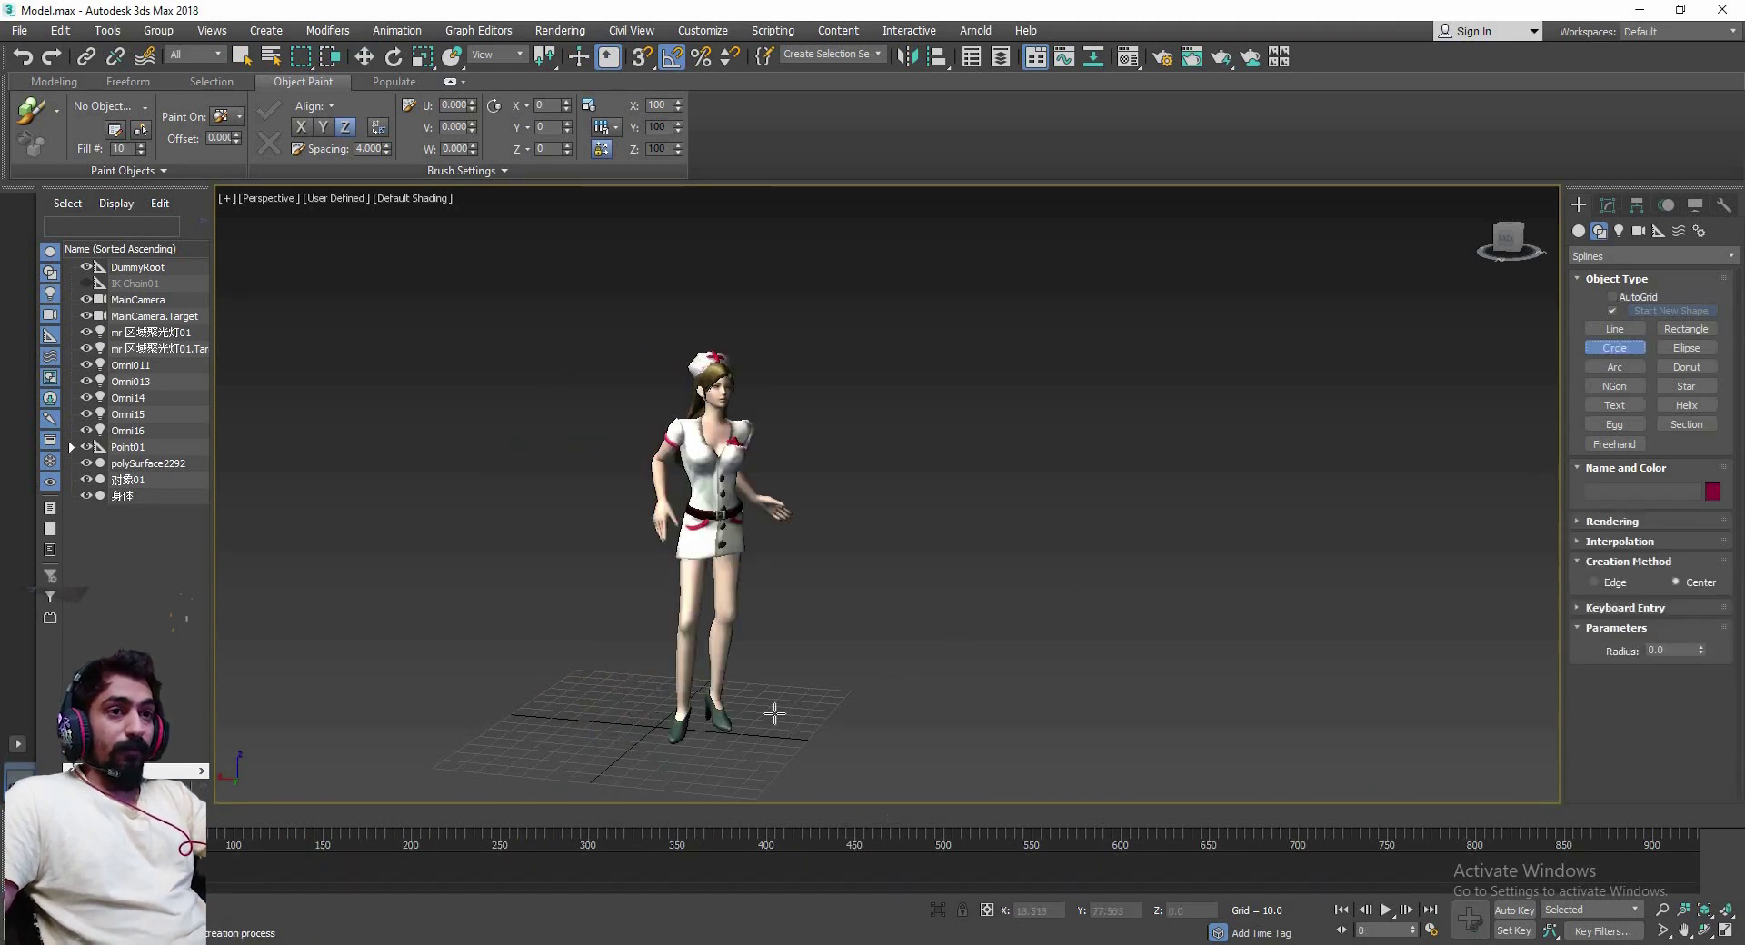
Place the new circle under the nurse's feet and link her three meshes to it
key("w")
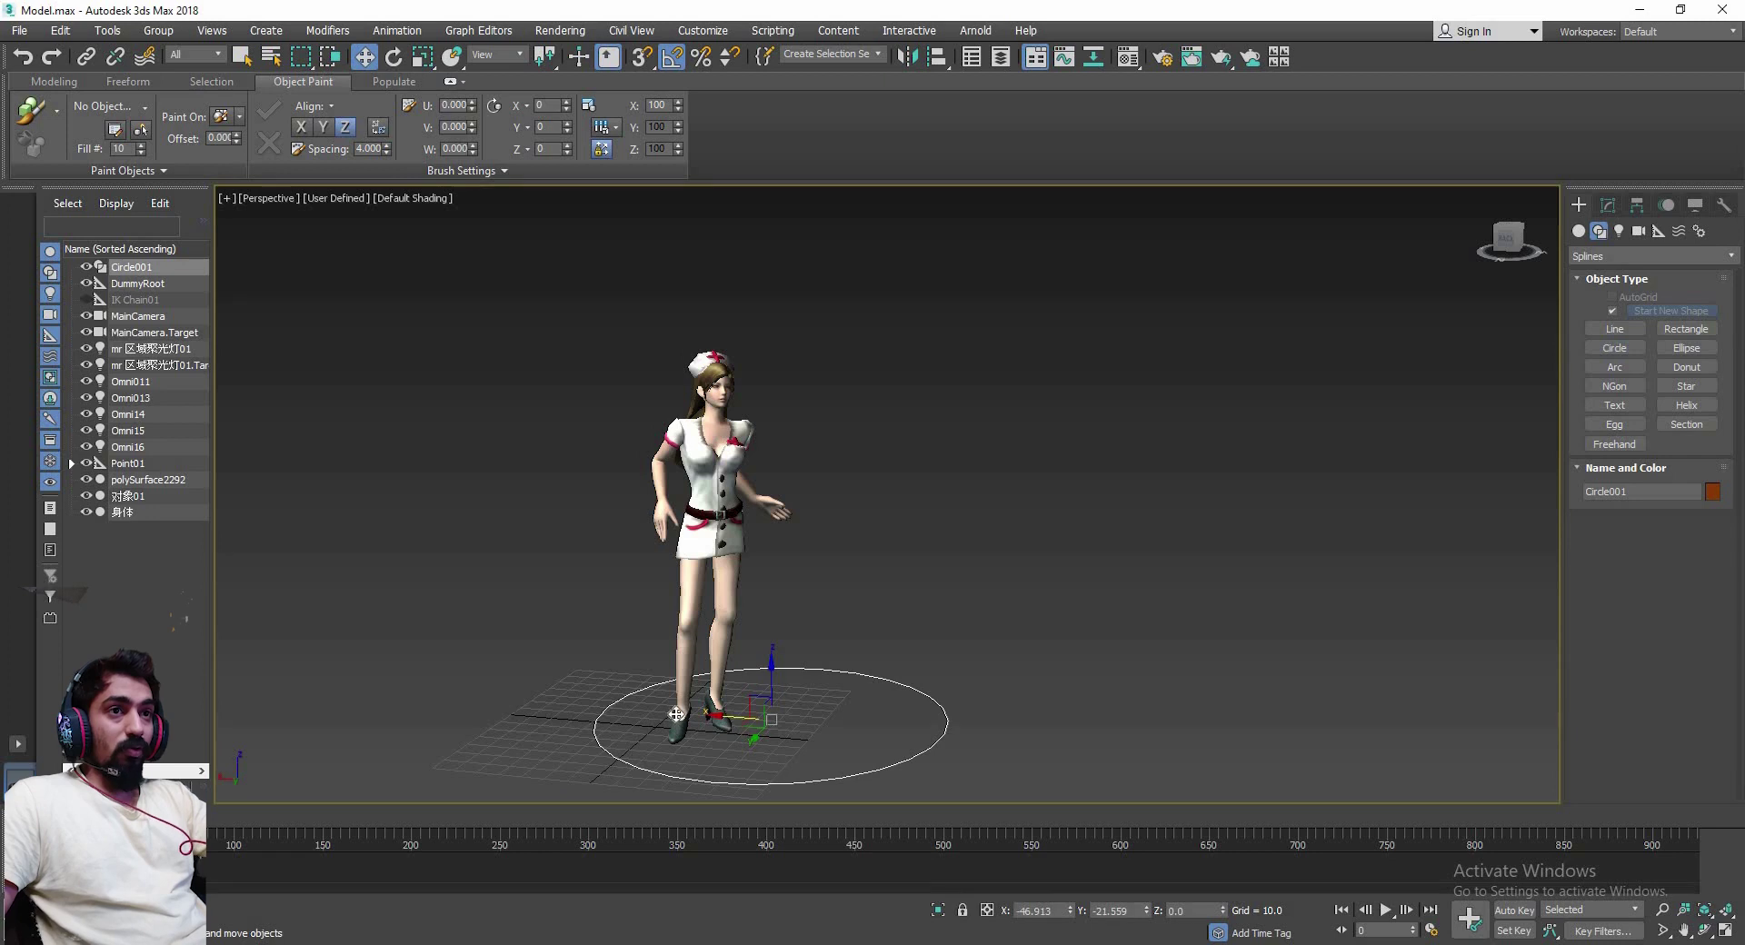
left_click_drag(703, 722, 817, 338)
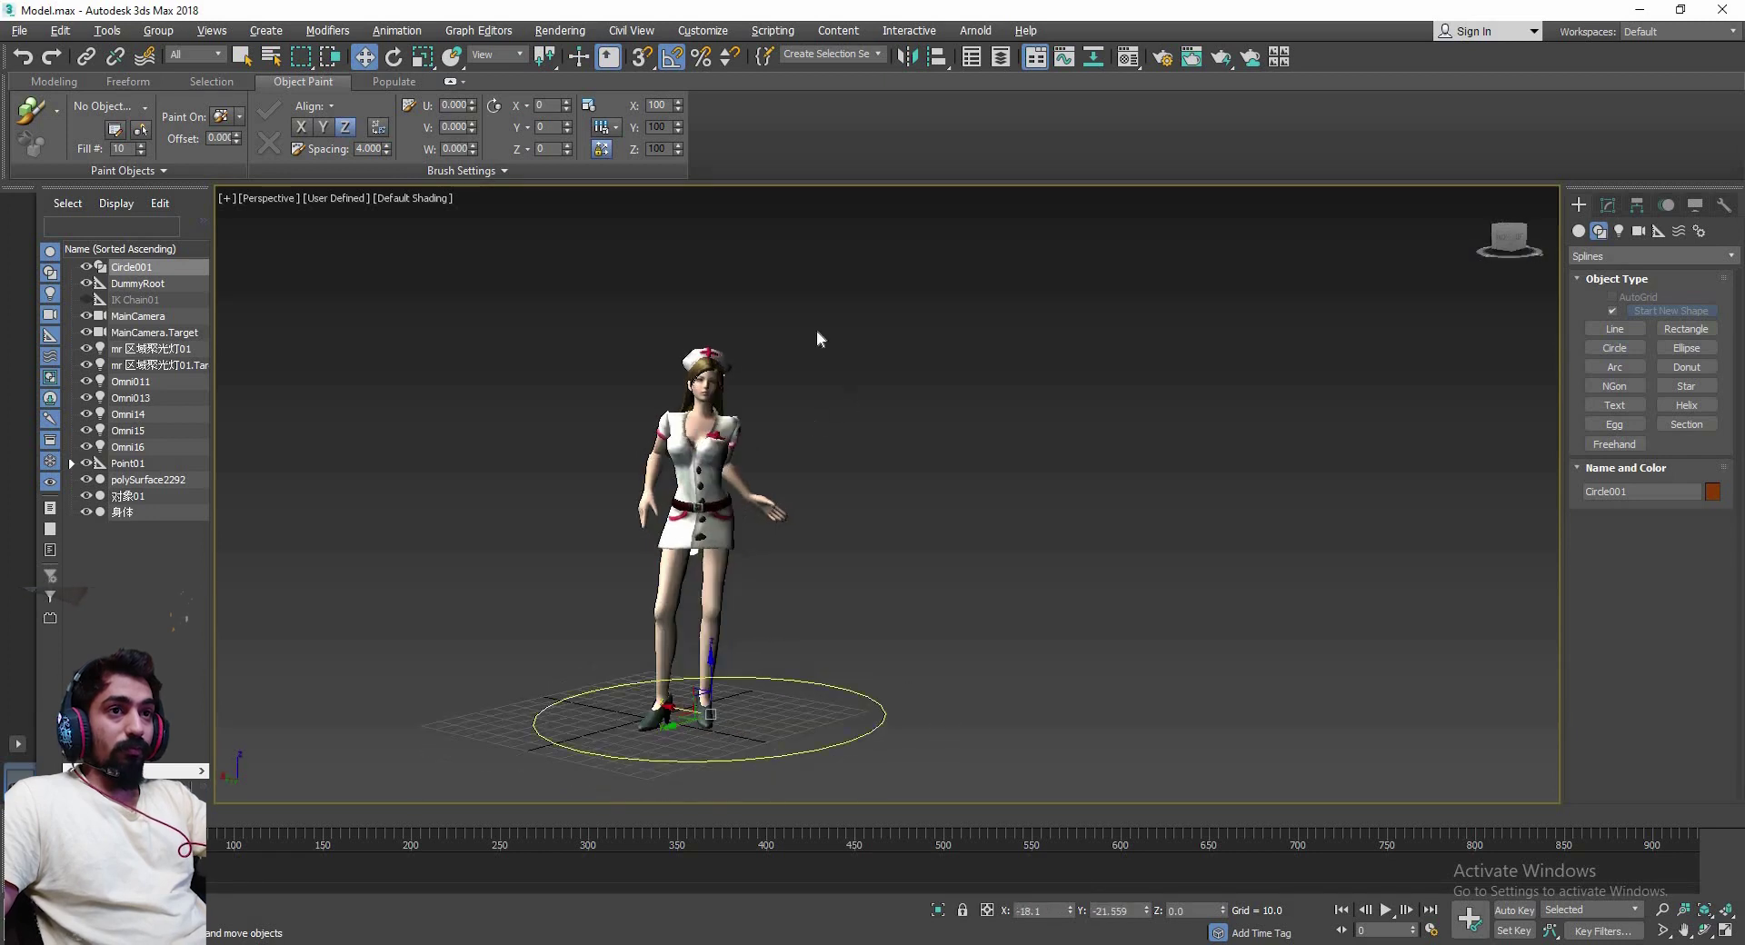
left_click(703, 644)
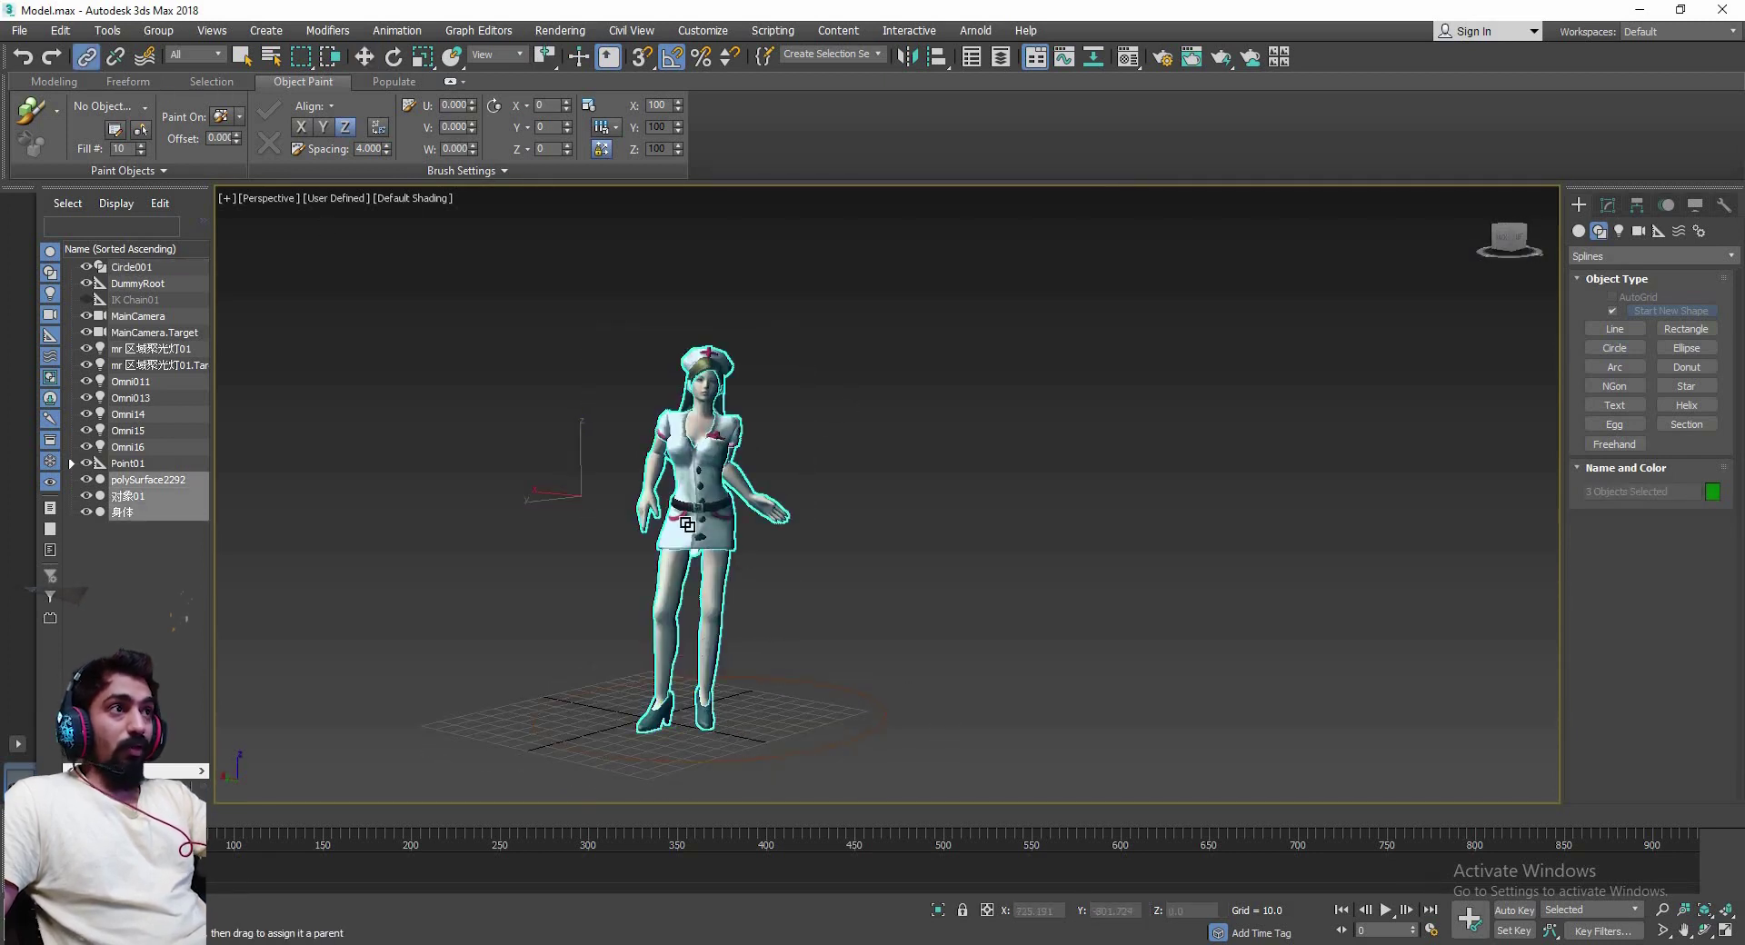
middle_click_drag(687, 525, 675, 540, "alt")
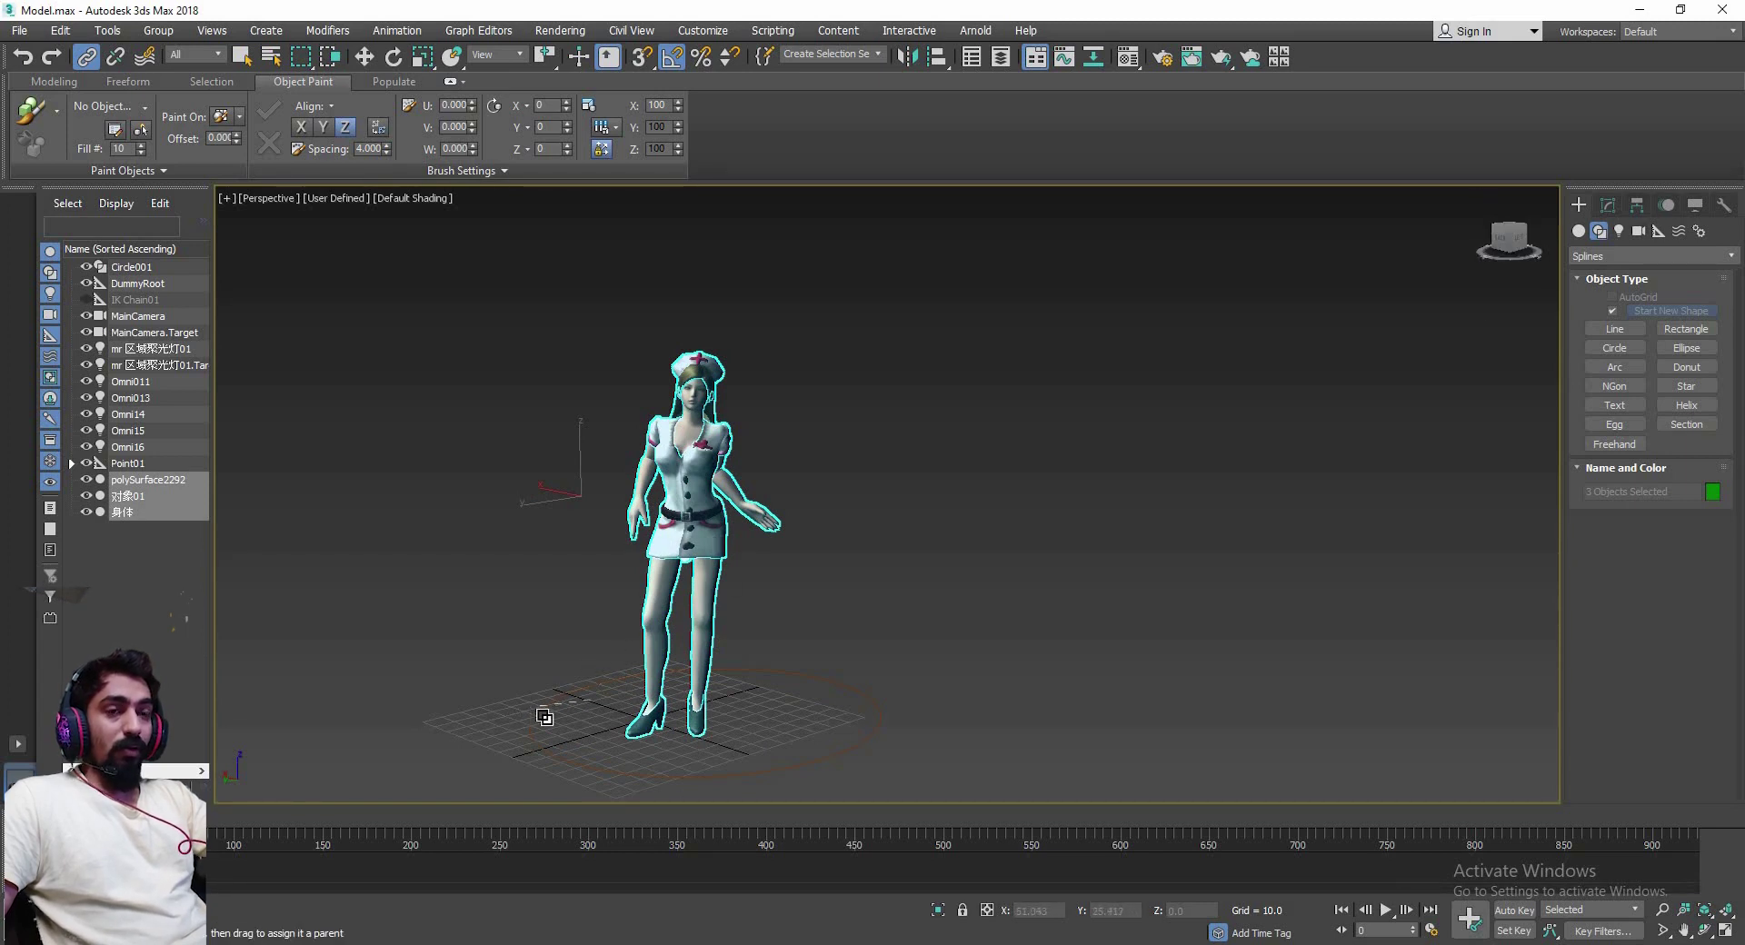
left_click_drag(543, 721, 556, 712)
key("w")
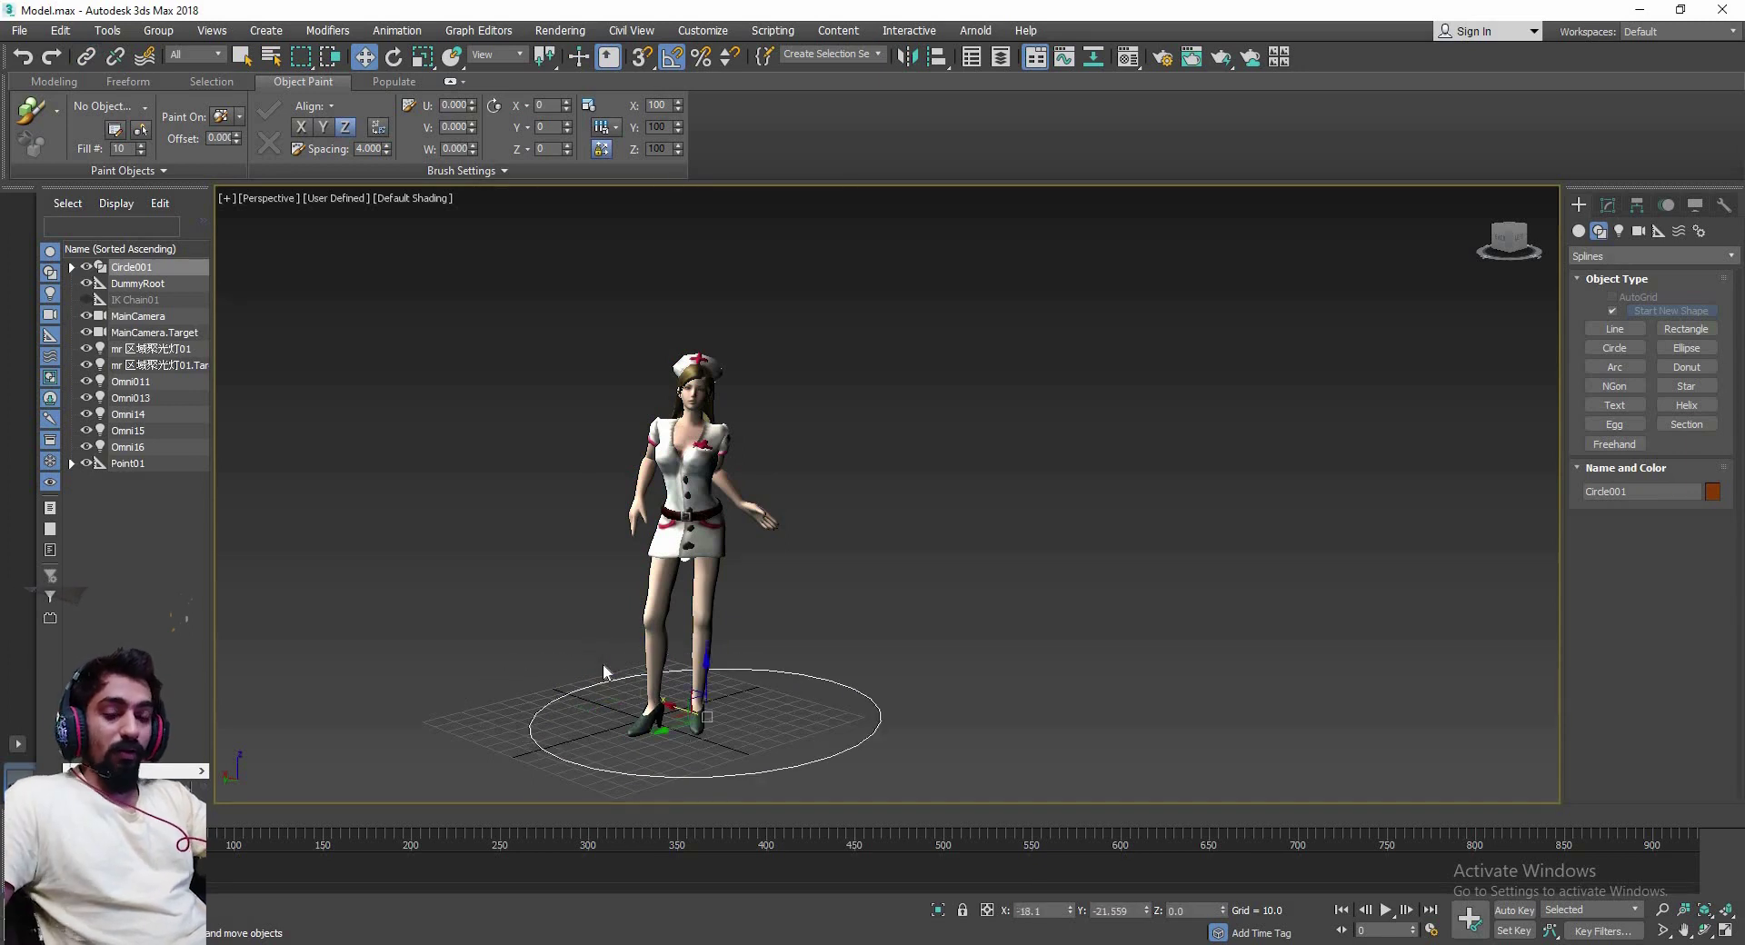
scroll(807, 595, "up", 3)
Enter Expert Mode with Ctrl+X and orbit the Perspective view to watch the nurse's cached dance
key("ctrl+x")
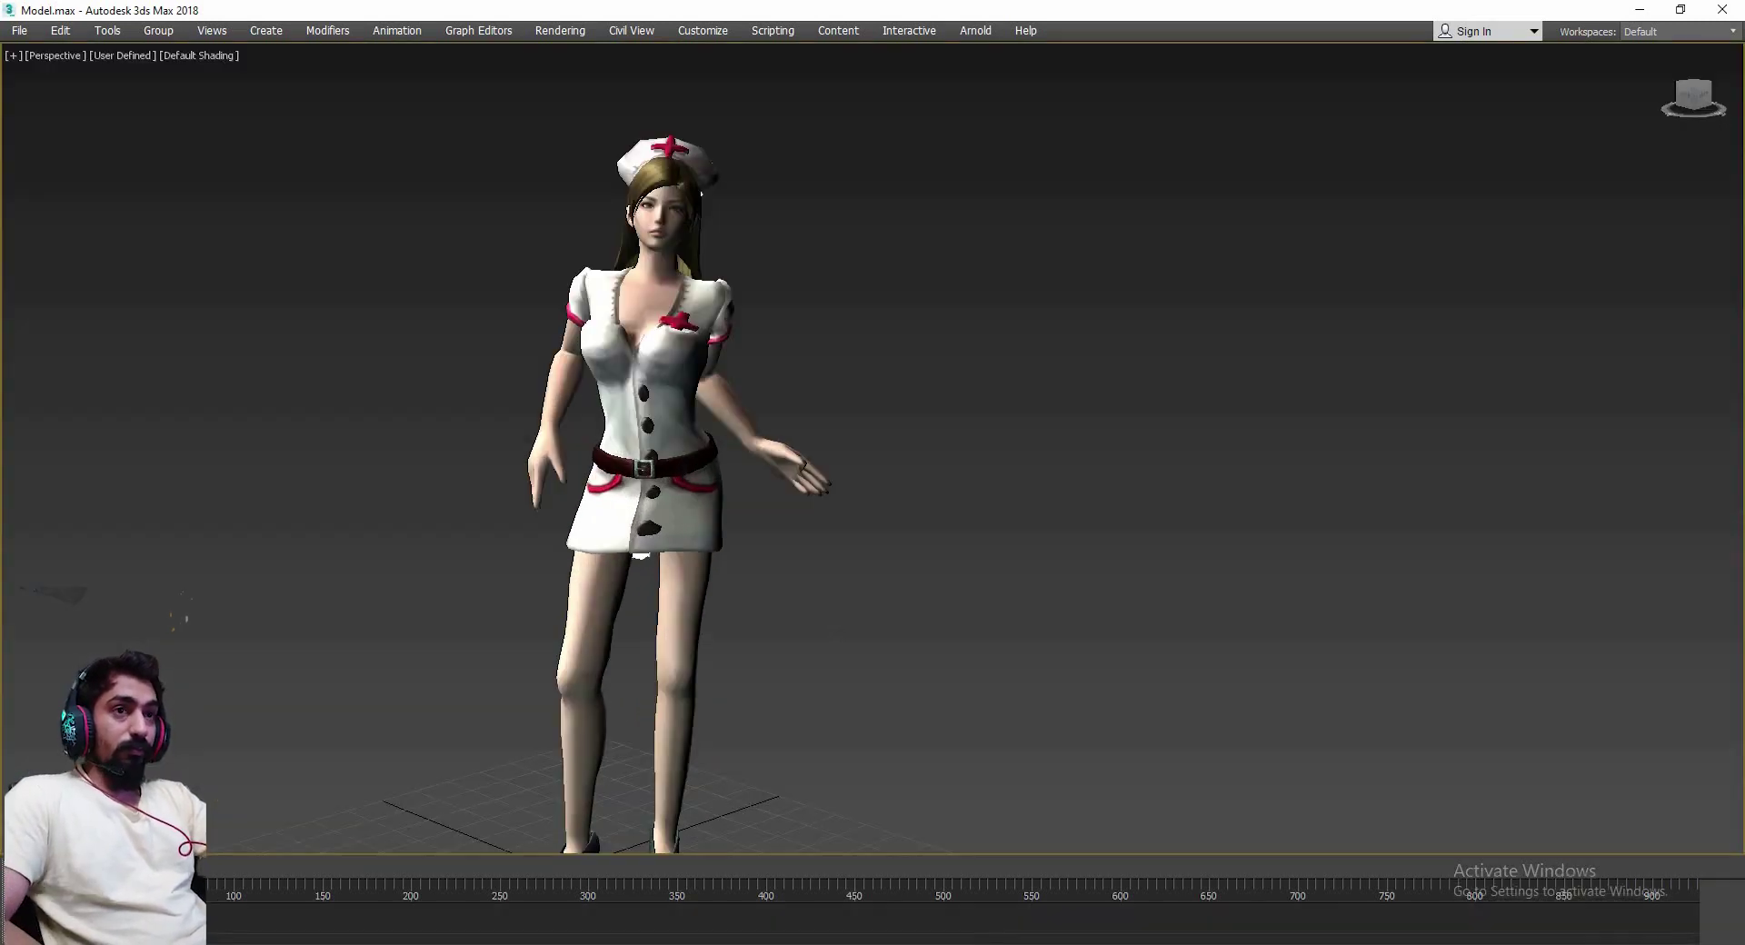
mouse_move(888, 661)
middle_mouse_down("alt")
mouse_move(990, 691)
mouse_move(963, 692)
middle_mouse_up("alt")
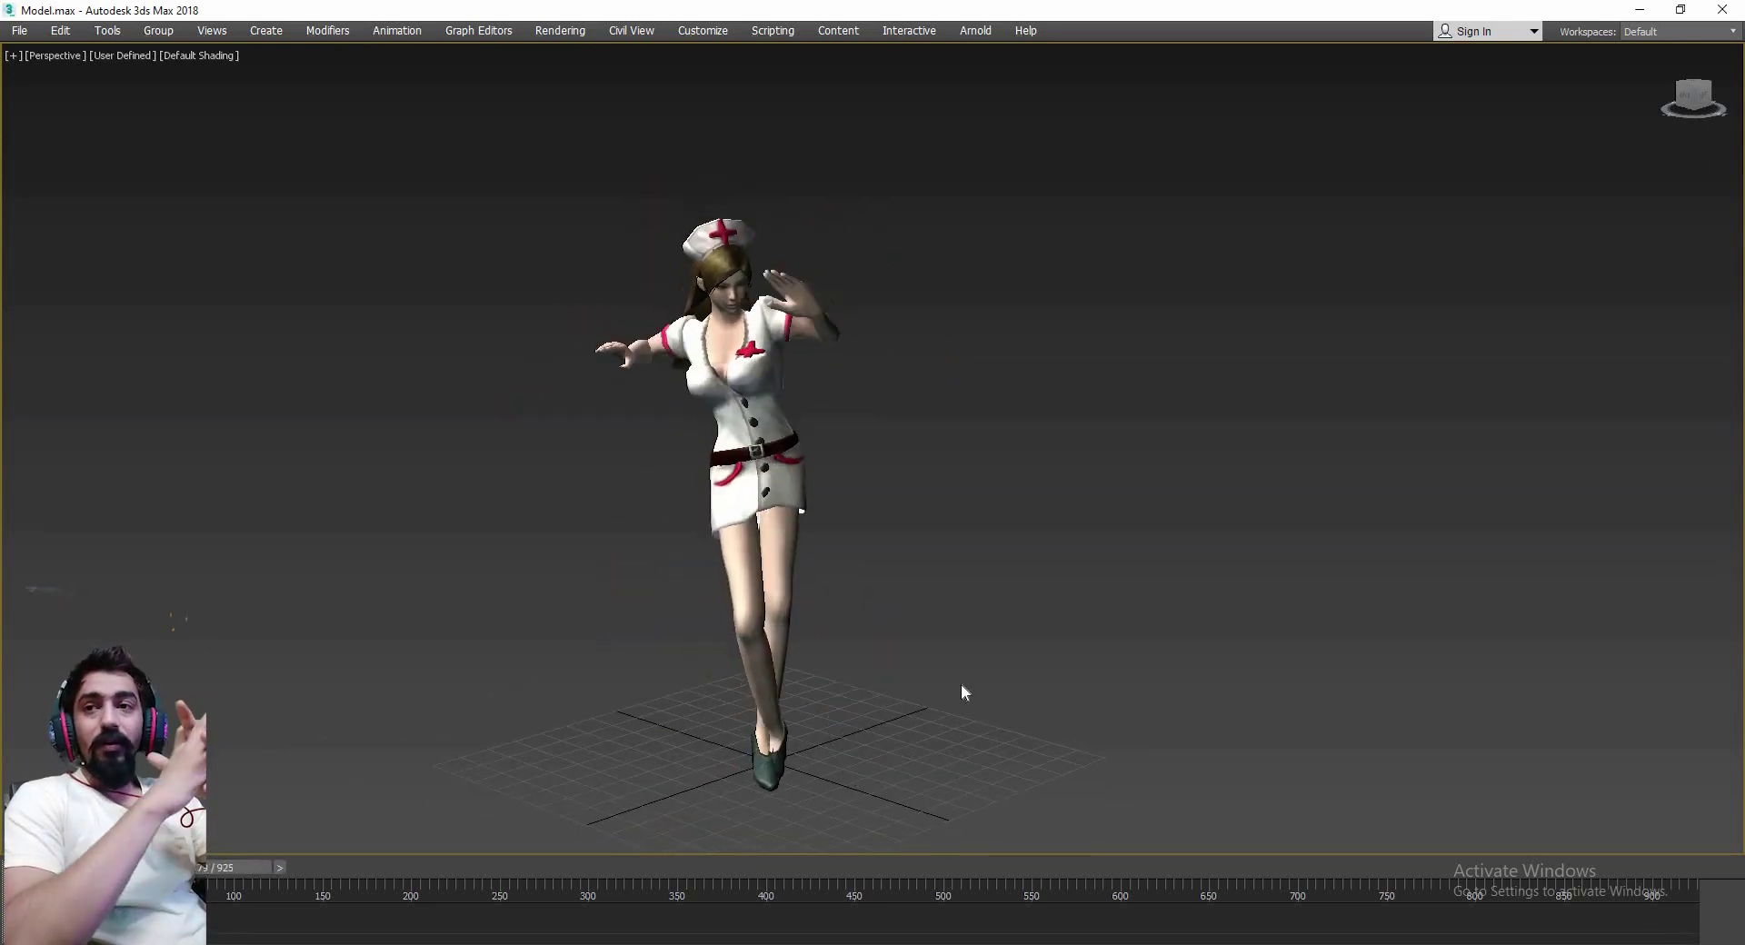